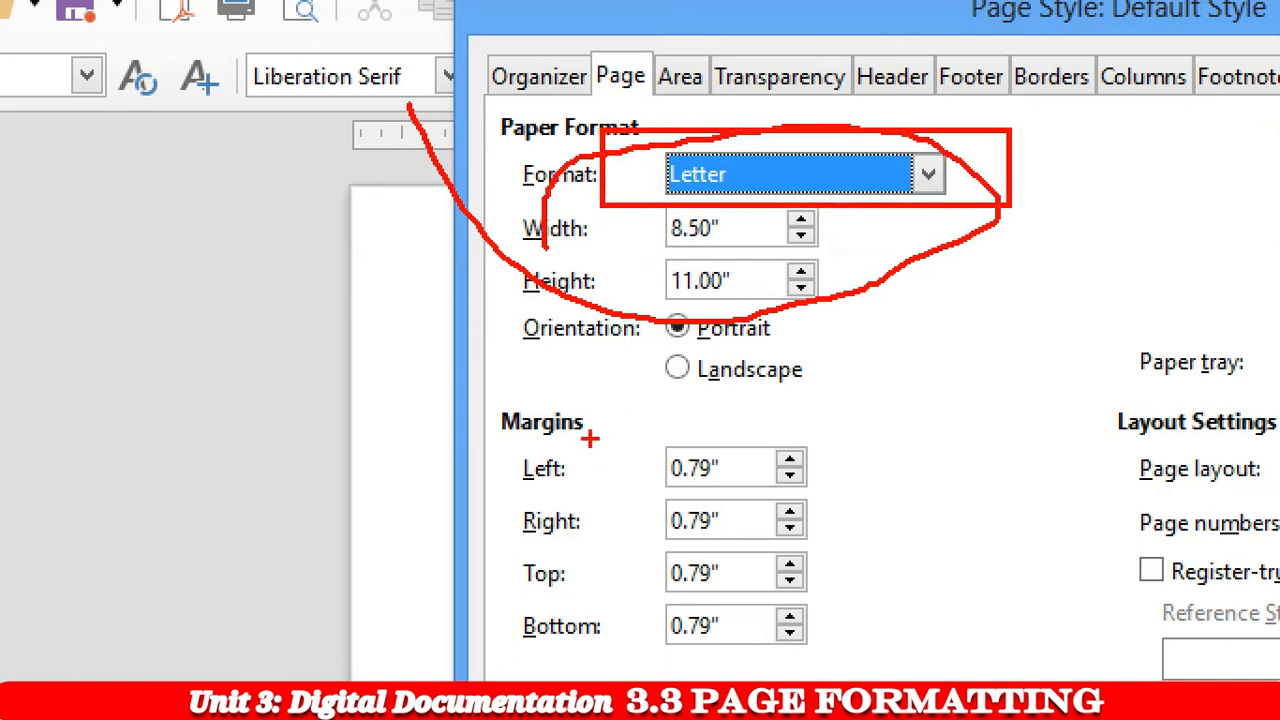
# Set the paper format of the Default Style page to A4
pyautogui.moveTo(487, 404)
pyautogui.mouseDown()
pyautogui.moveTo(502, 543)
pyautogui.moveTo(743, 646)
pyautogui.moveTo(846, 665)
pyautogui.mouseUp()
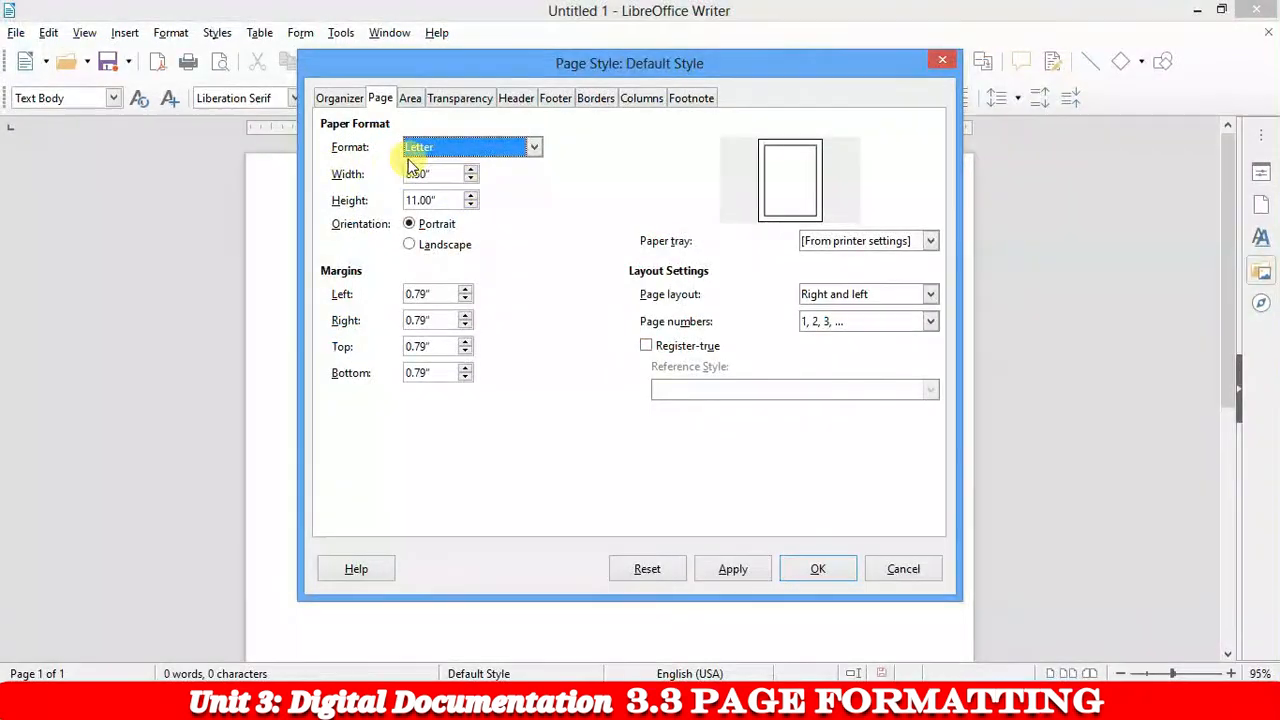
pyautogui.click(747, 168)
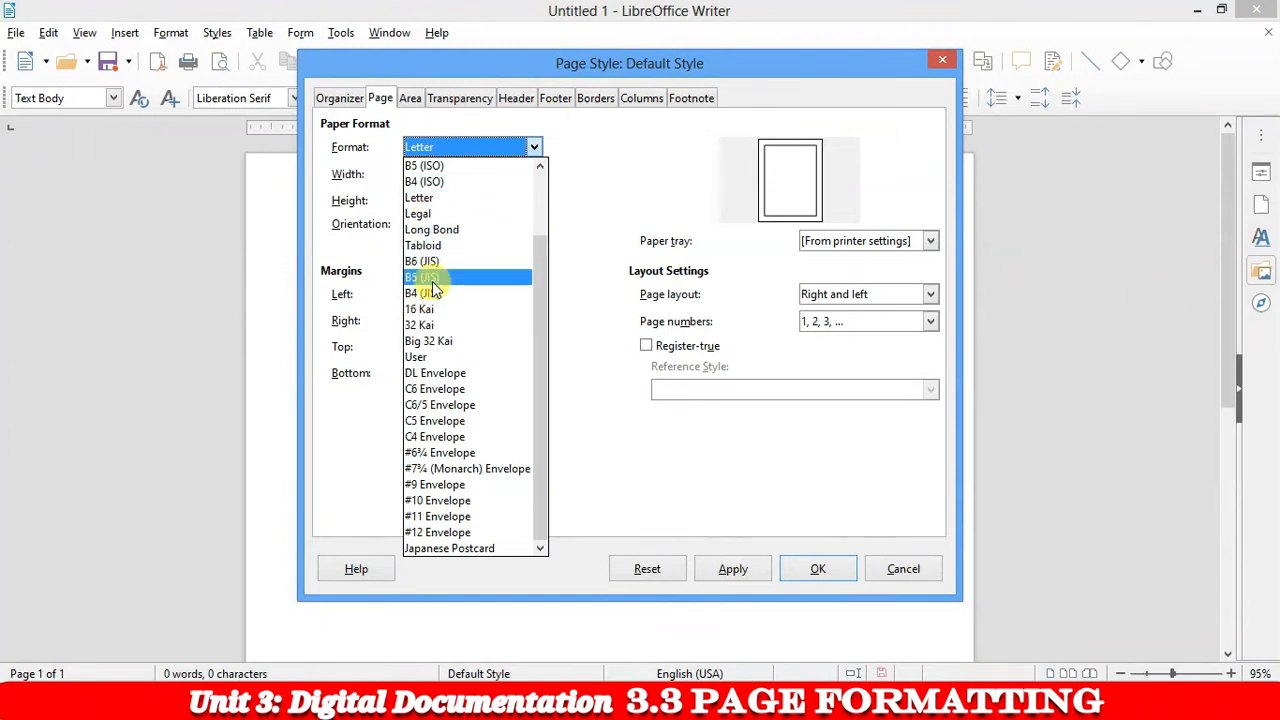
pyautogui.scroll(2, 435, 262)
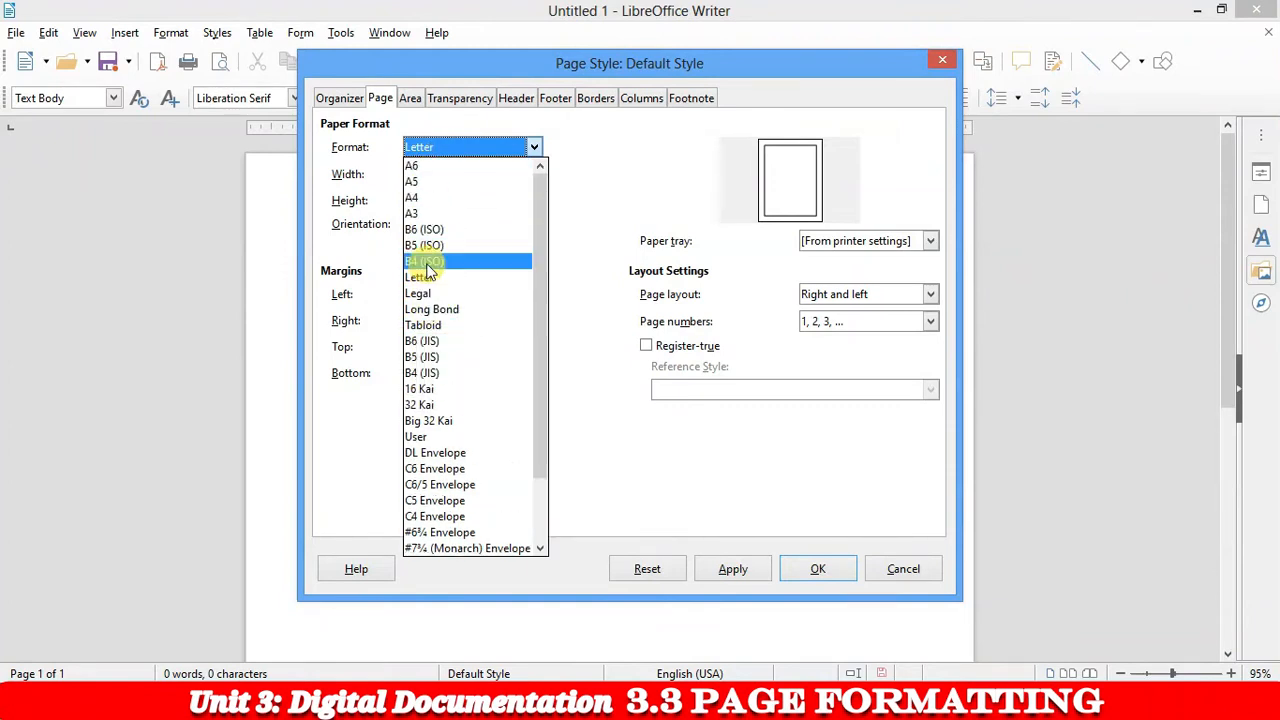
pyautogui.click(441, 198)
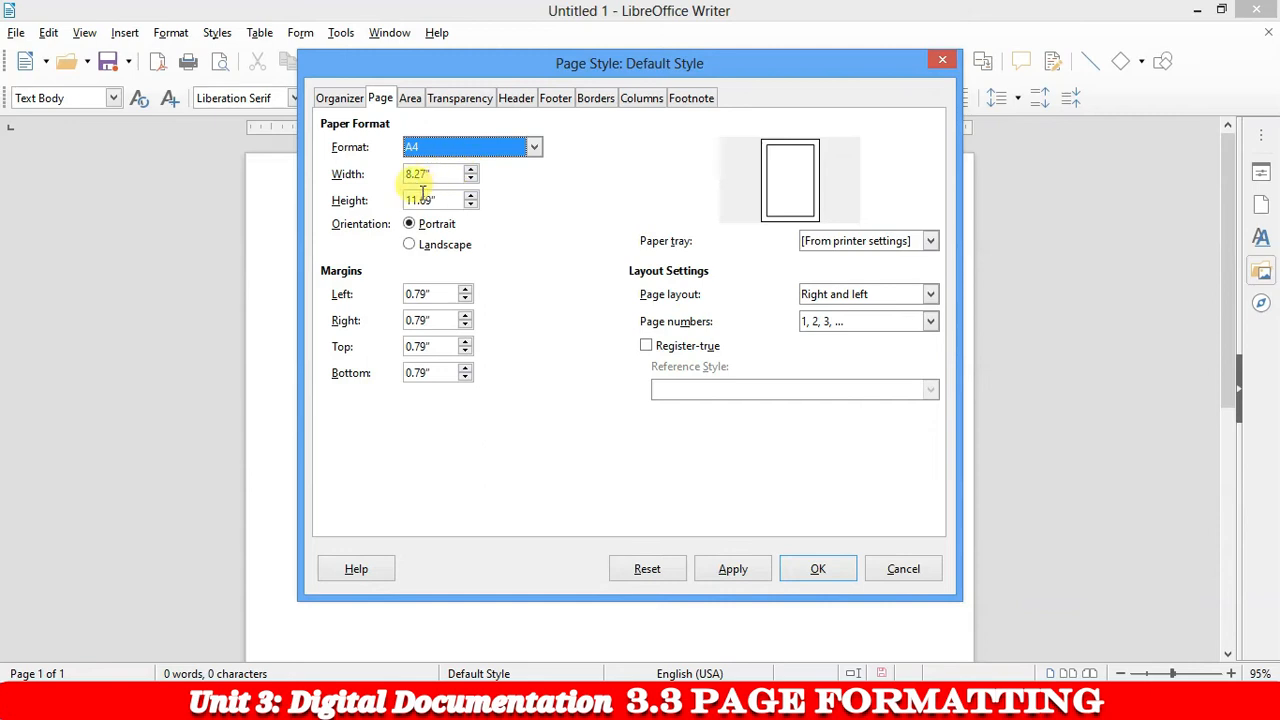
# Compare the portrait and landscape orientations for the A4 page and choose Landscape
pyautogui.click(430, 248)
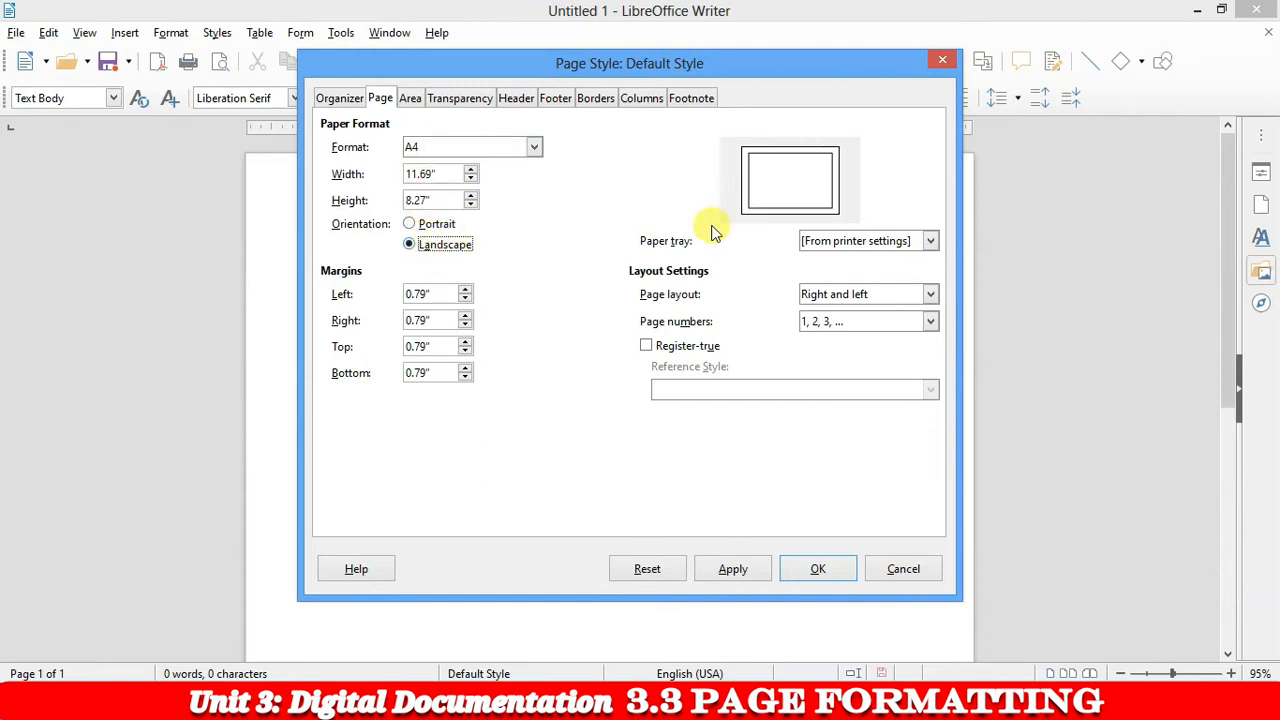
pyautogui.click(444, 228)
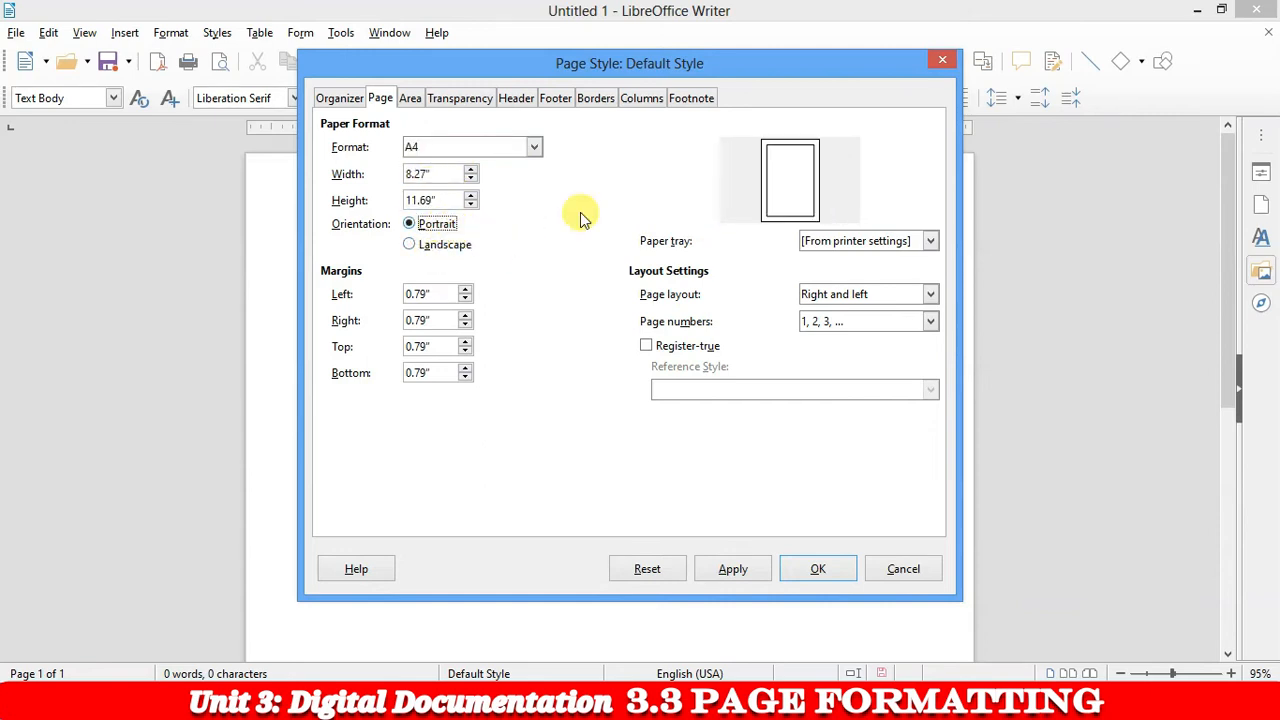
pyautogui.click(438, 250)
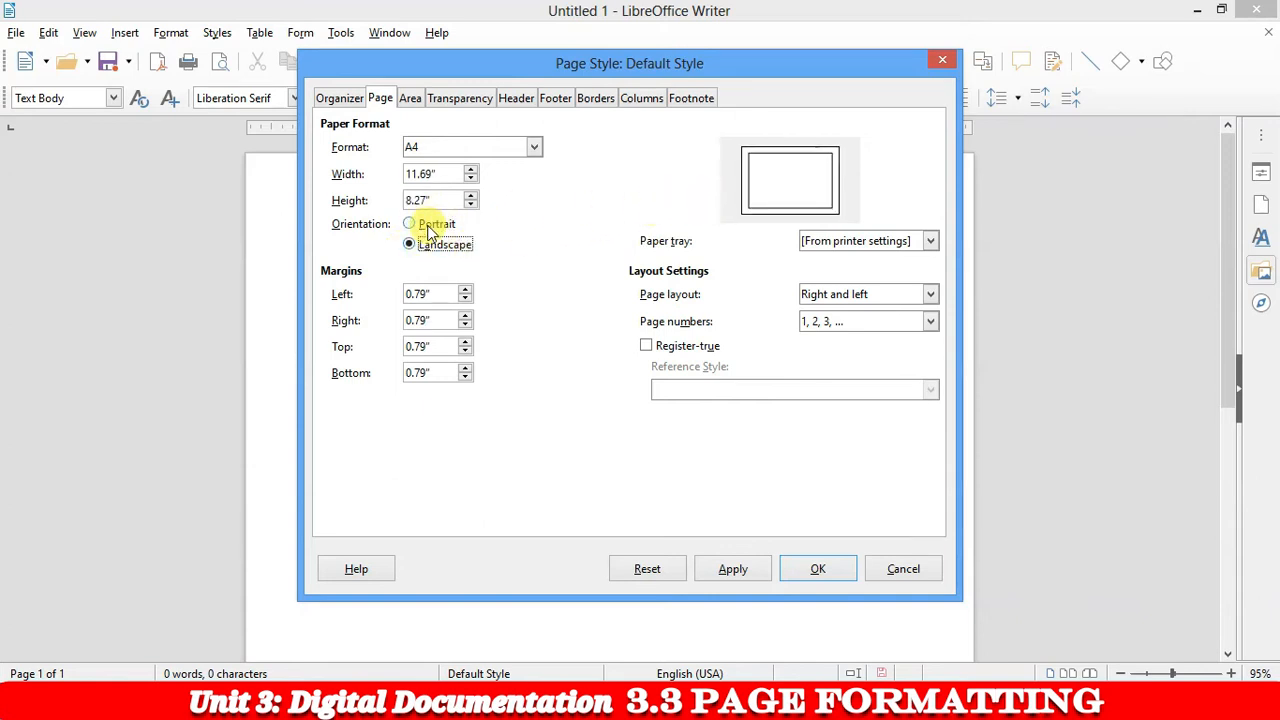
pyautogui.click(434, 228)
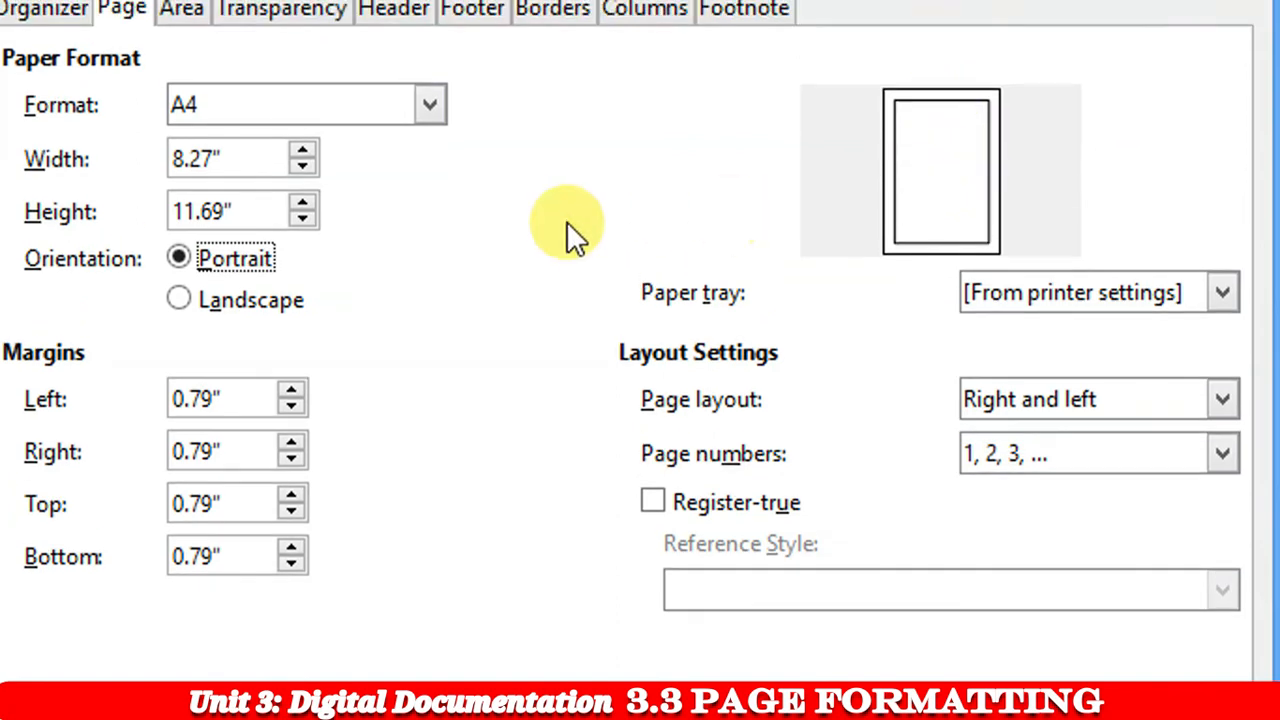
pyautogui.click(265, 300)
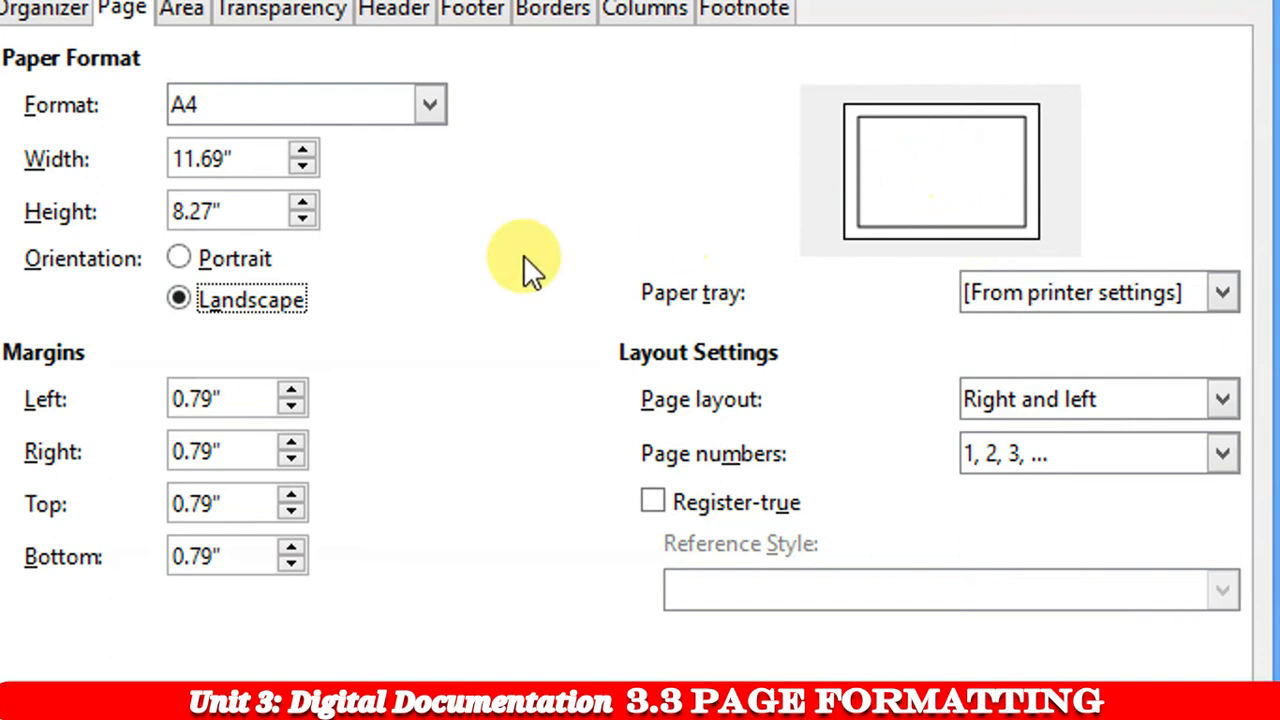
# Reduce the page's left margin to 0.40"
pyautogui.moveTo(295, 405); pyautogui.dragTo(295, 405)
pyautogui.click(291, 390)
pyautogui.click(291, 390)
pyautogui.click(291, 390)
pyautogui.click(291, 390)
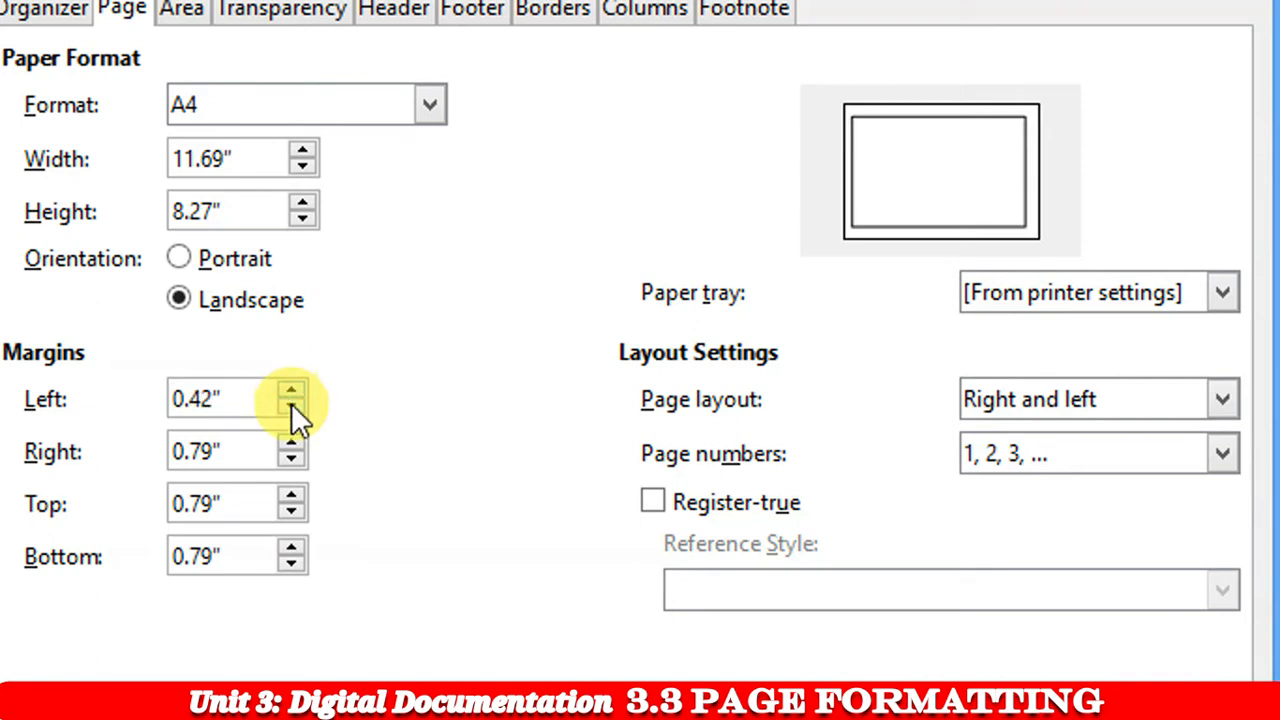
pyautogui.click(291, 405)
# Set the right, top and bottom margins to 0.4" and apply the page style despite the print range limit
pyautogui.moveTo(240, 451); pyautogui.dragTo(129, 478)
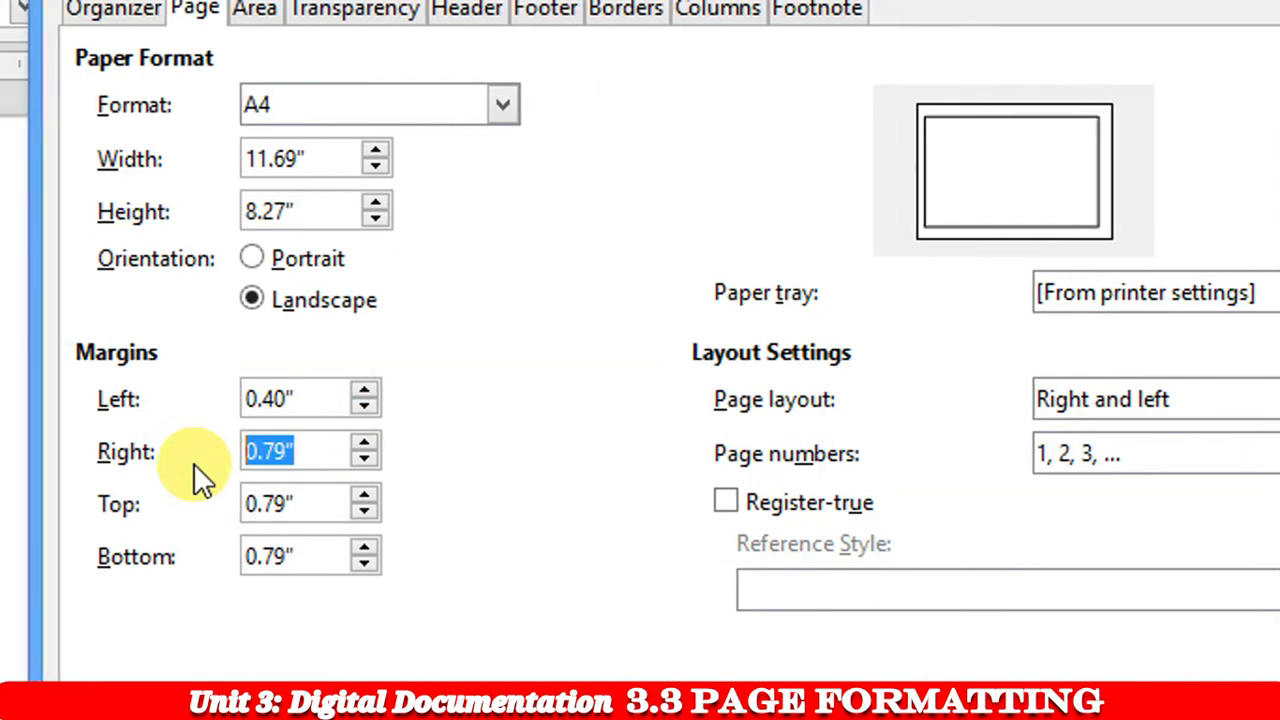
pyautogui.write('0.4')
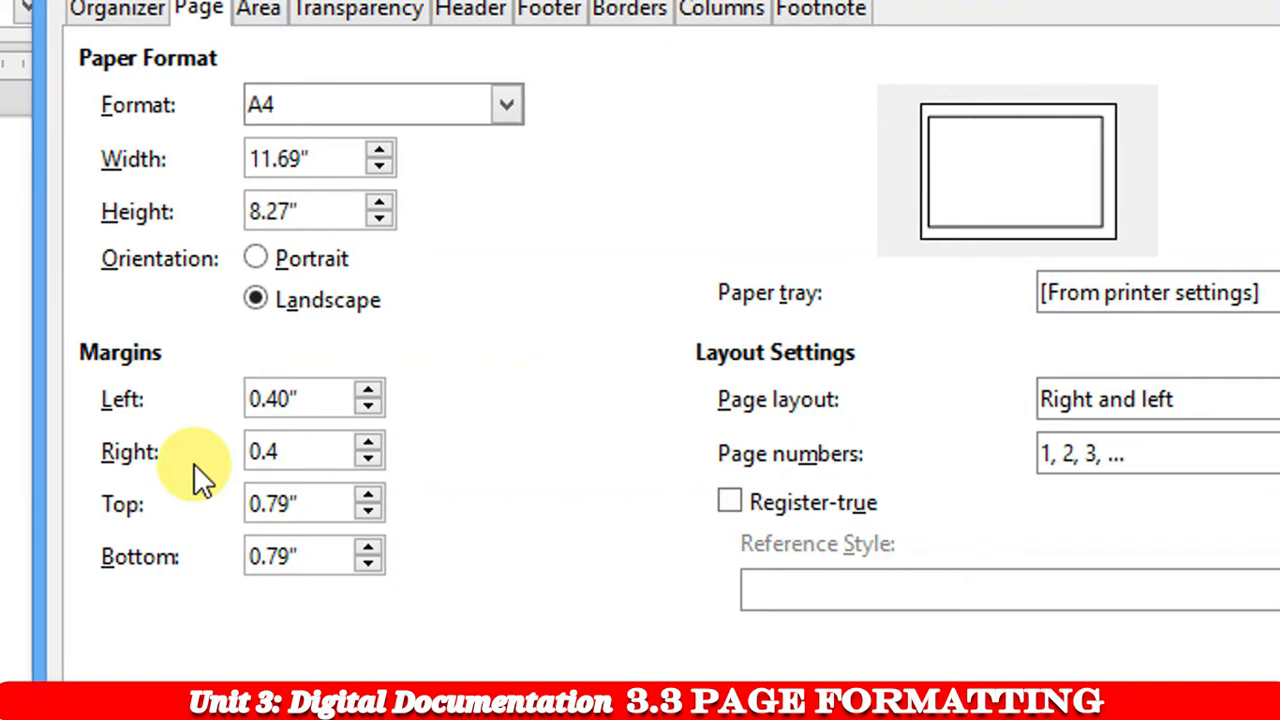
pyautogui.press('Tab')
pyautogui.write('0.4')
pyautogui.press('Tab')
pyautogui.write('0.4')
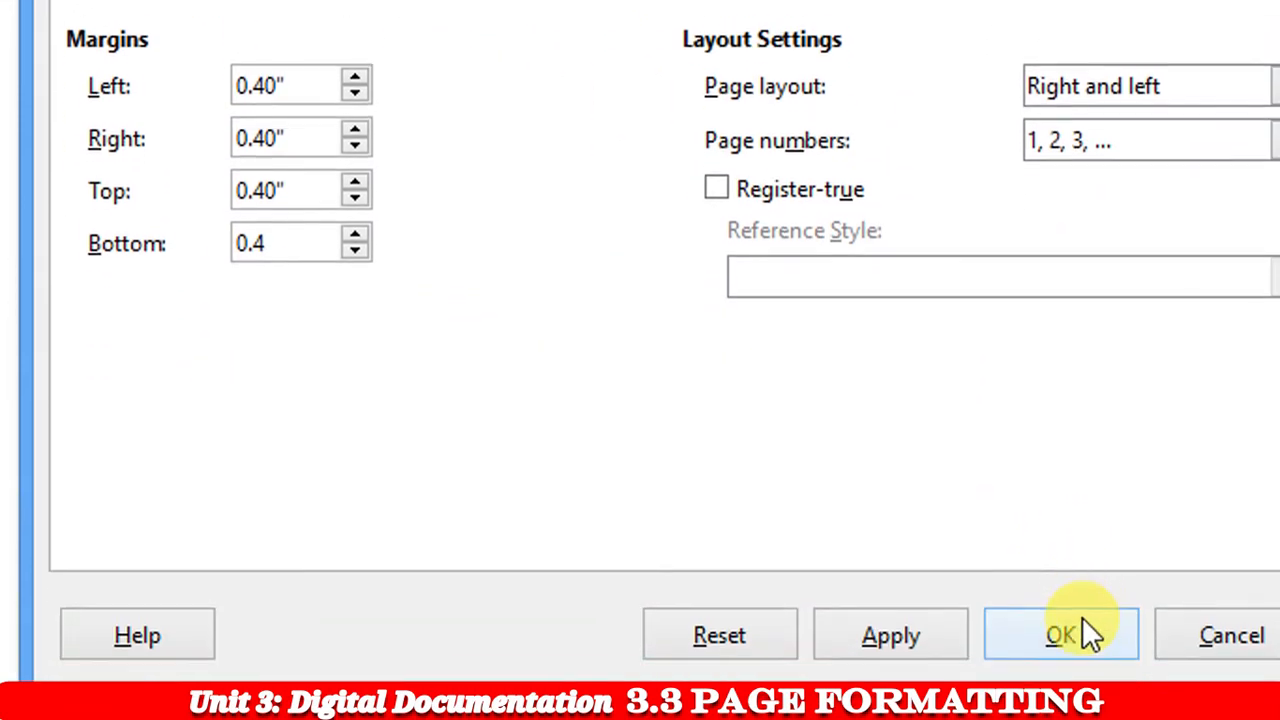
pyautogui.click(1088, 610)
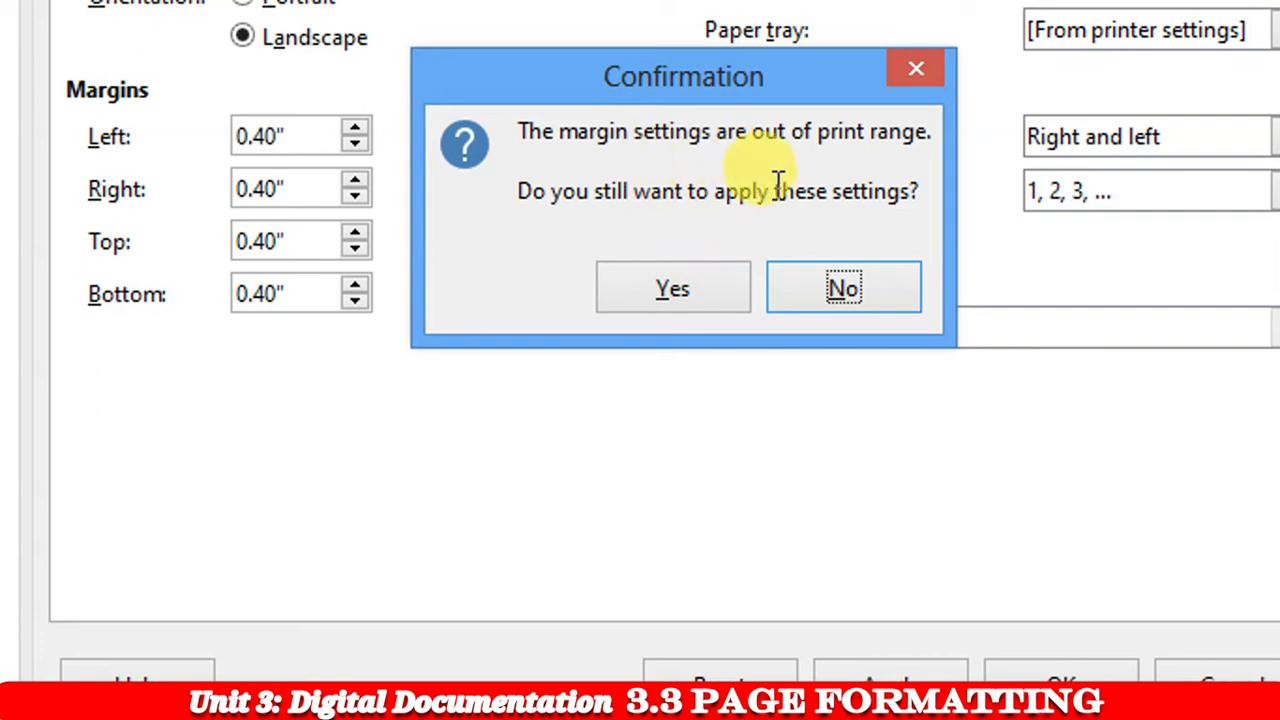
pyautogui.click(706, 284)
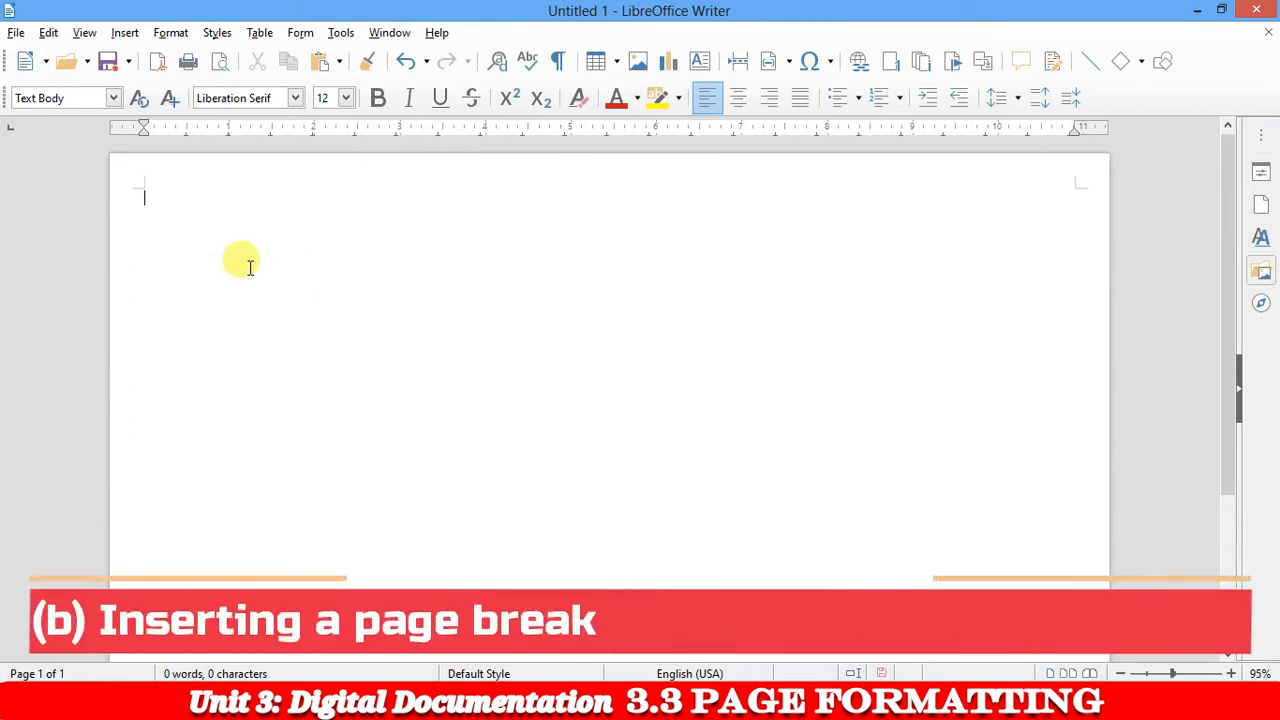
# Paste the copied LibreOffice Writer feature text into the empty document and look through its pages
pyautogui.hotkey('ctrl', 'v')
pyautogui.scroll(15, 275, 230)
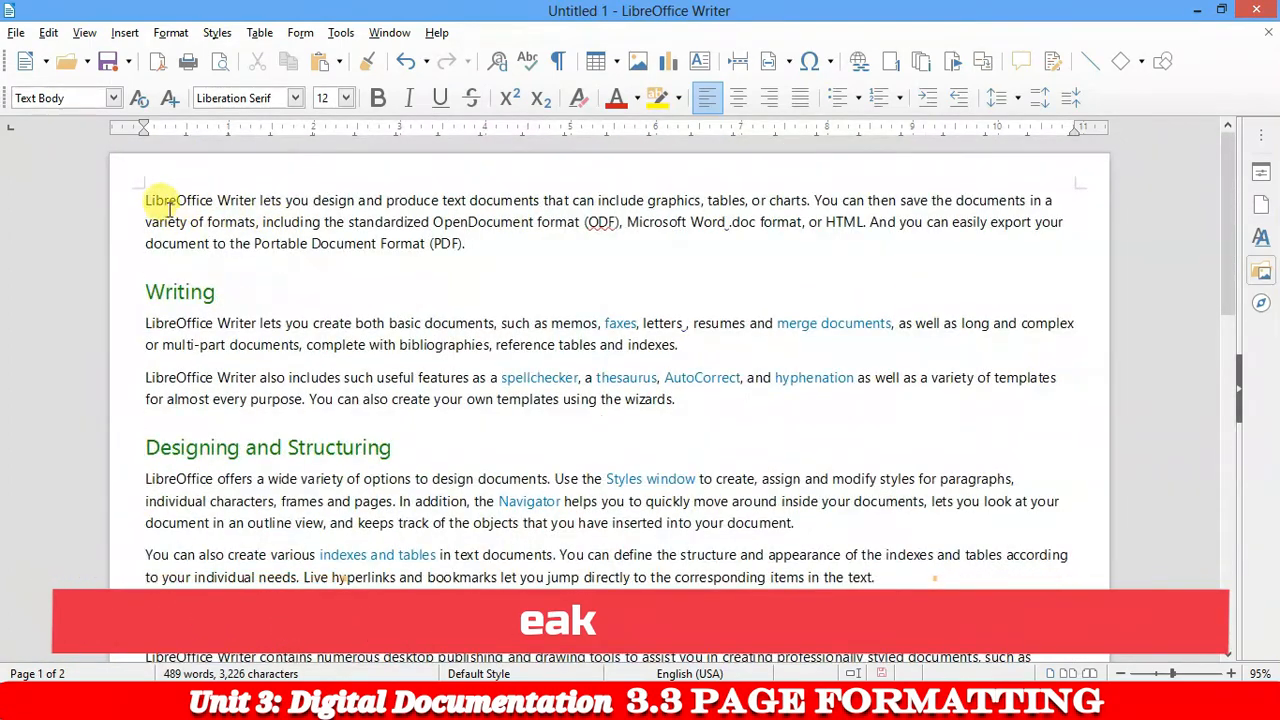
pyautogui.scroll(-4, 305, 283)
pyautogui.scroll(-13, 308, 285)
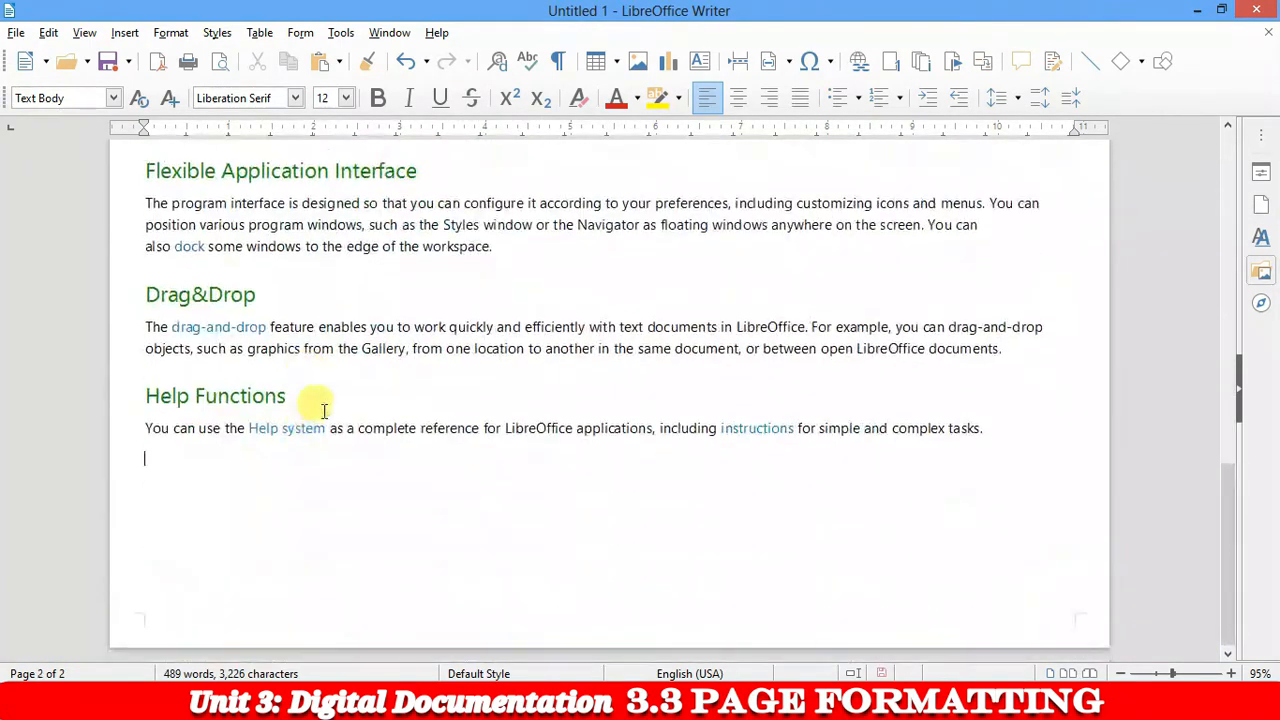
pyautogui.scroll(10, 306, 414)
pyautogui.scroll(7, 334, 336)
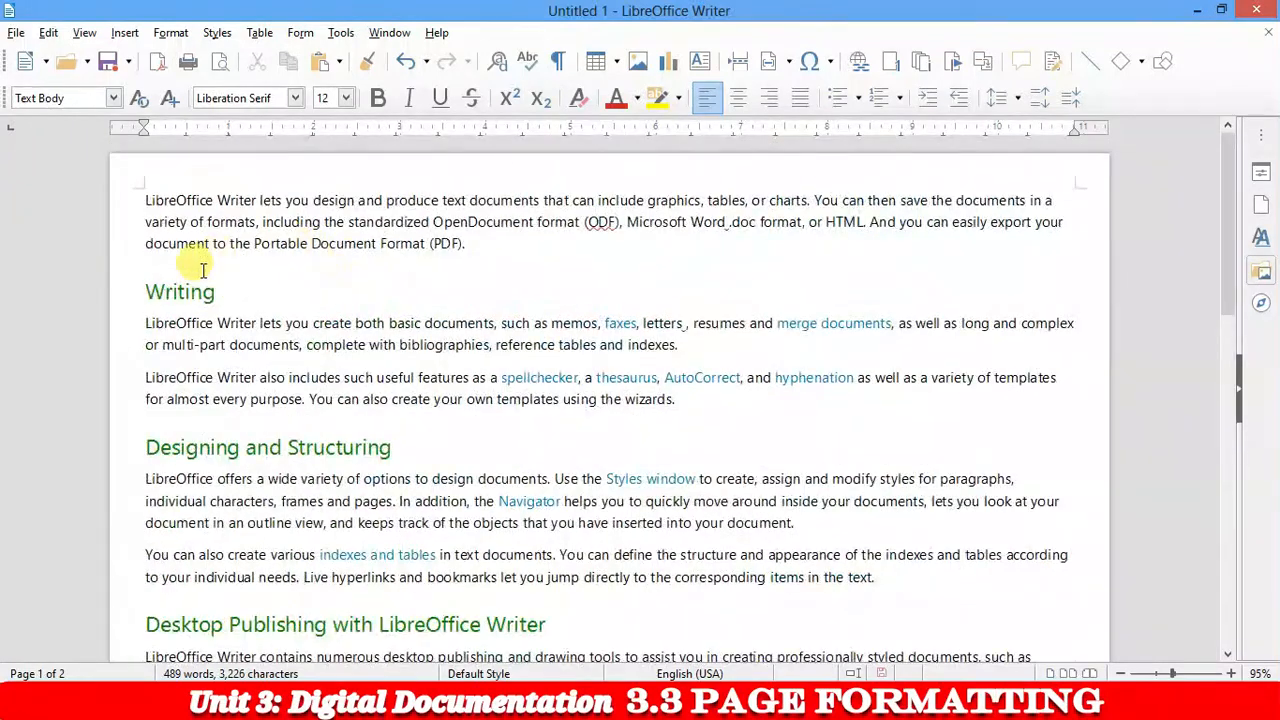
pyautogui.moveTo(147, 200); pyautogui.dragTo(790, 397)
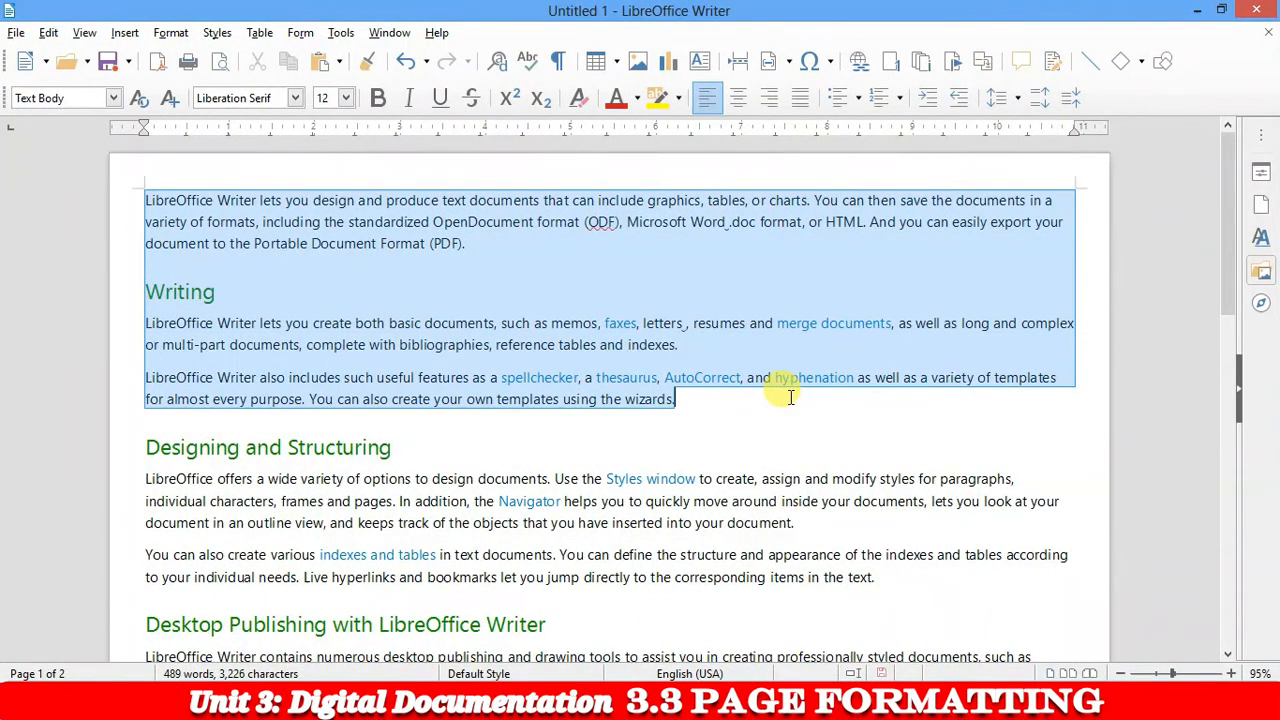
pyautogui.moveTo(790, 397); pyautogui.dragTo(770, 400)
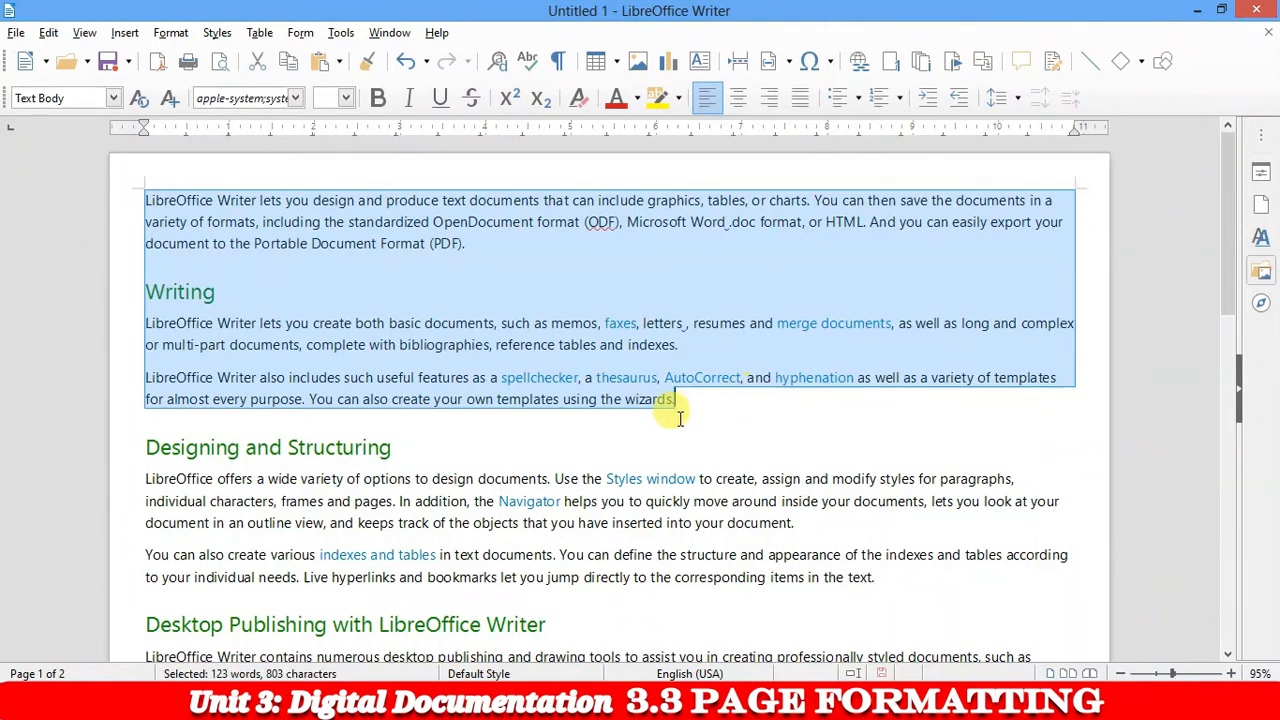
pyautogui.click(143, 440)
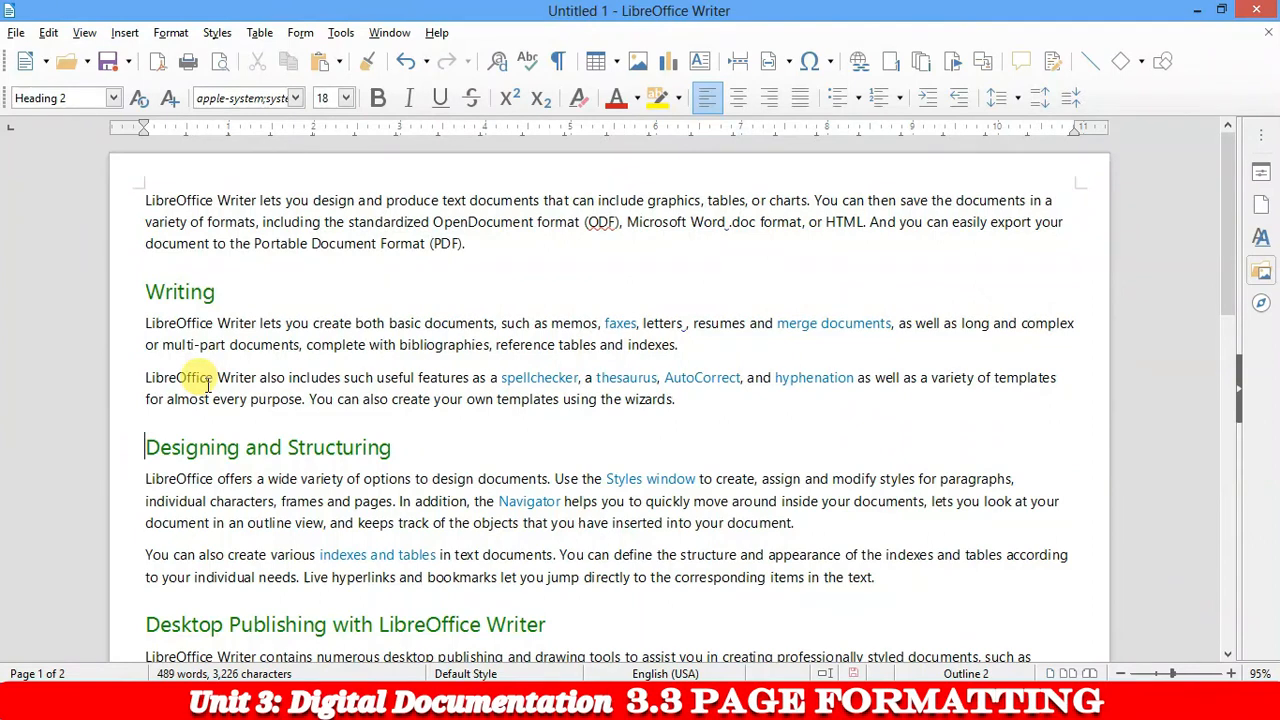
pyautogui.moveTo(138, 201); pyautogui.dragTo(723, 400)
pyautogui.moveTo(143, 446); pyautogui.dragTo(720, 662)
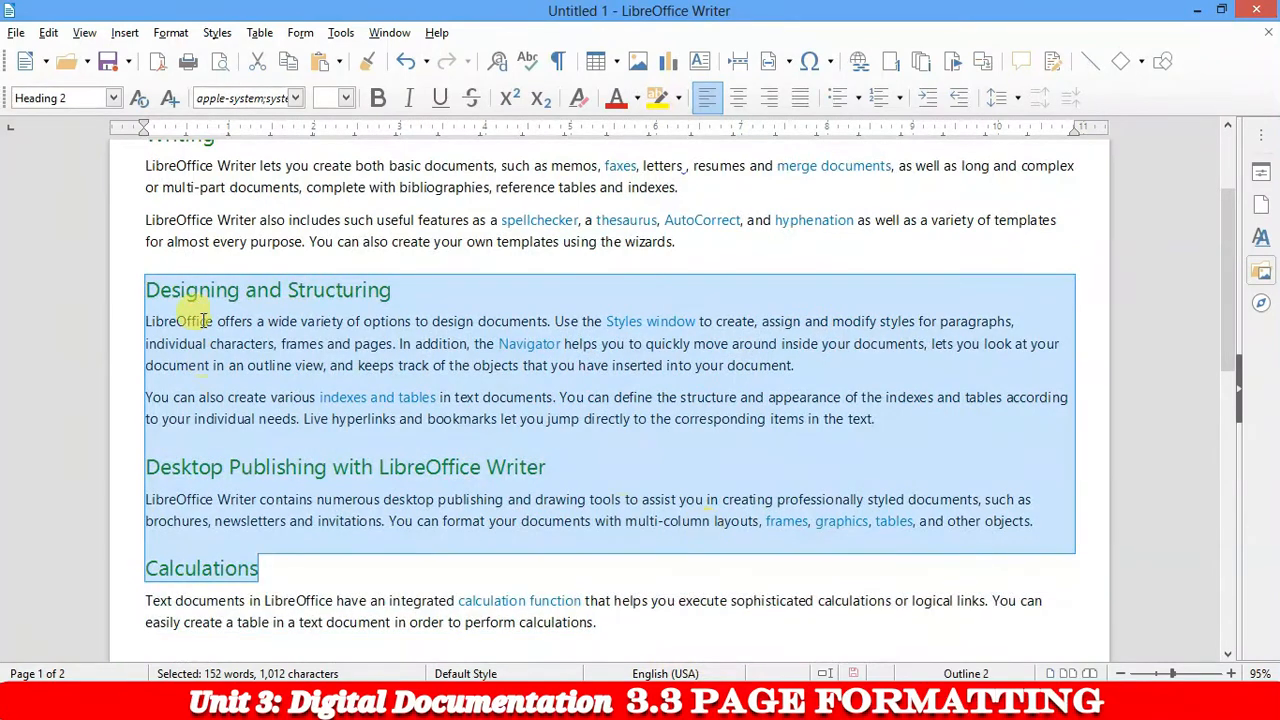
# Insert a page break before the "Designing and Structuring" heading and check the text remaining on the first page
pyautogui.click(145, 289)
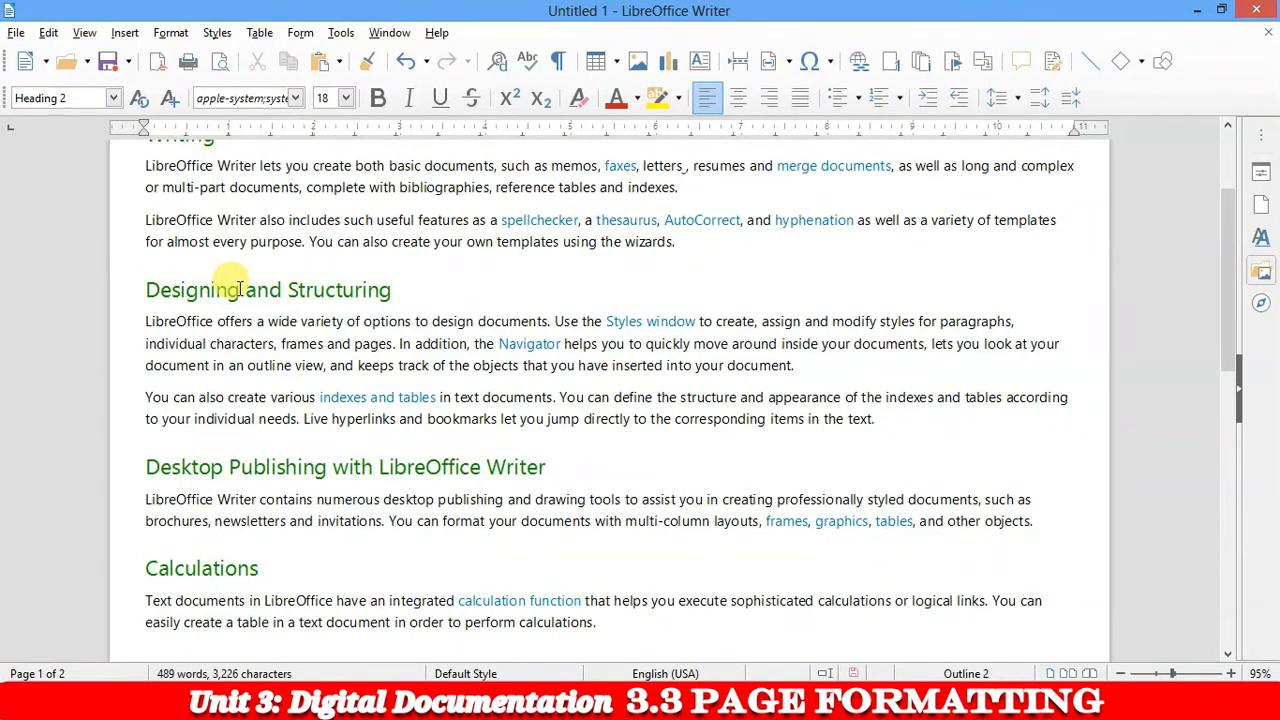
pyautogui.scroll(3, 180, 232)
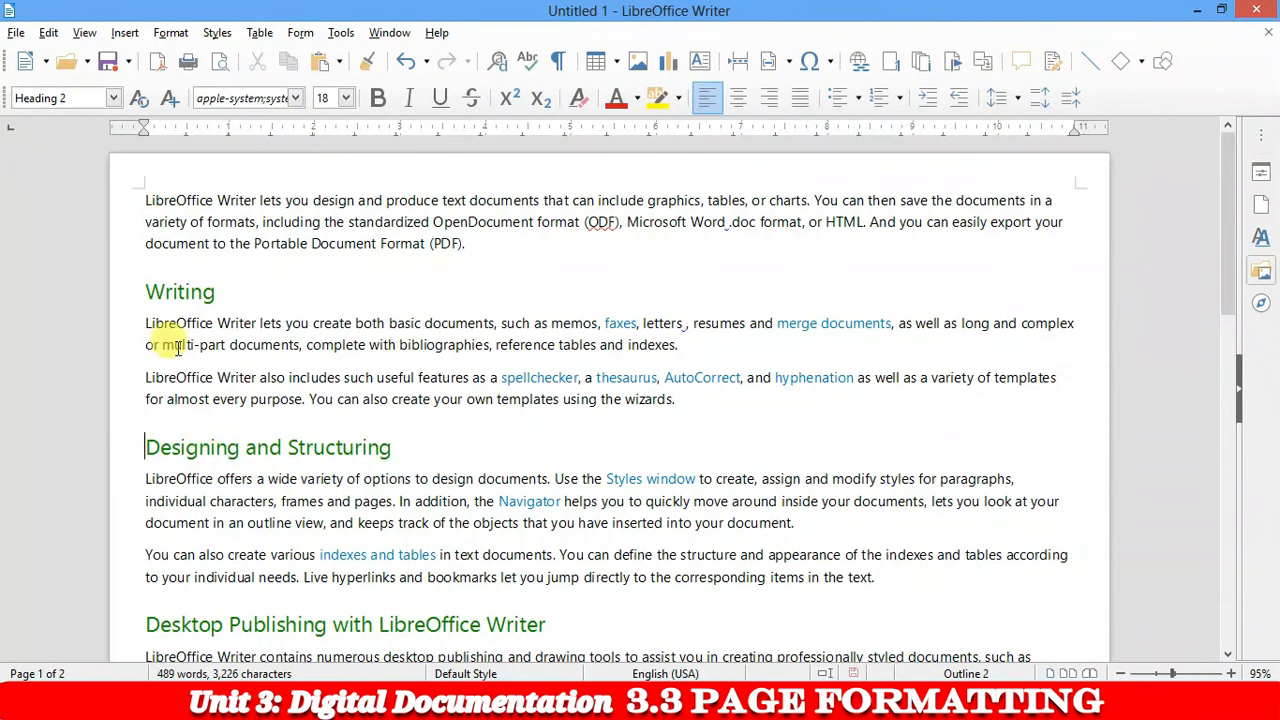
pyautogui.click(124, 35)
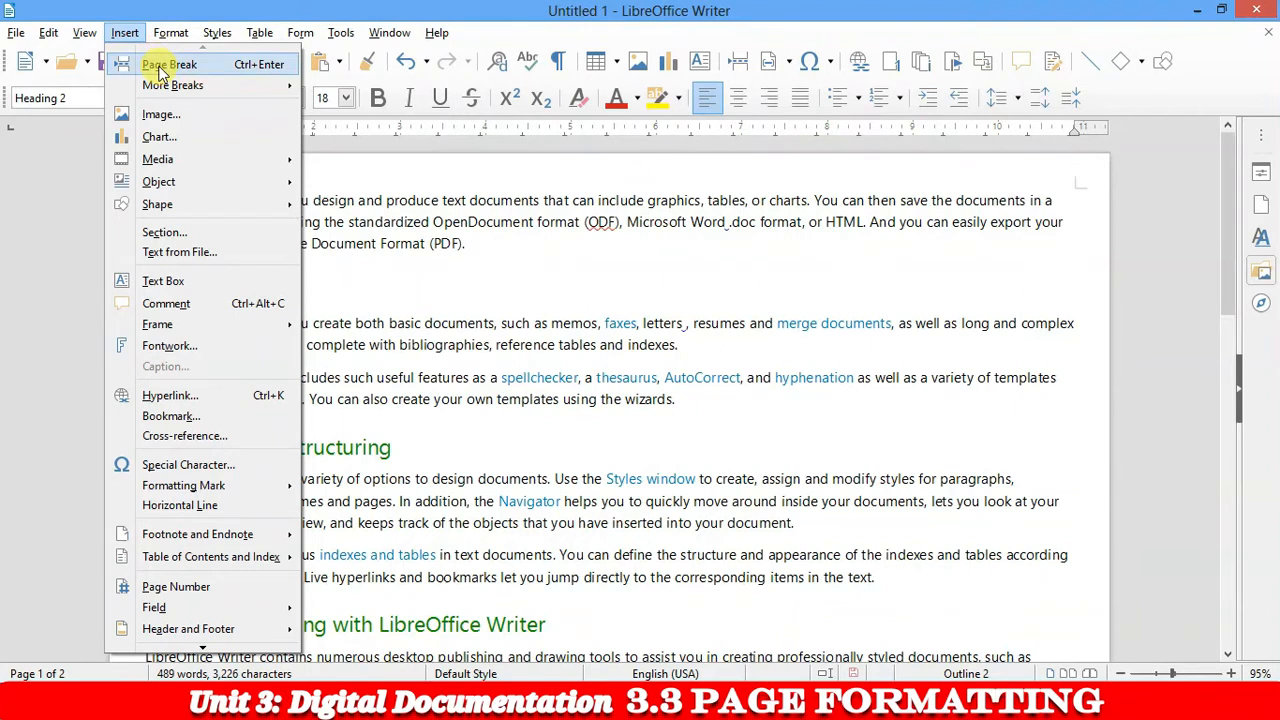
pyautogui.click(160, 66)
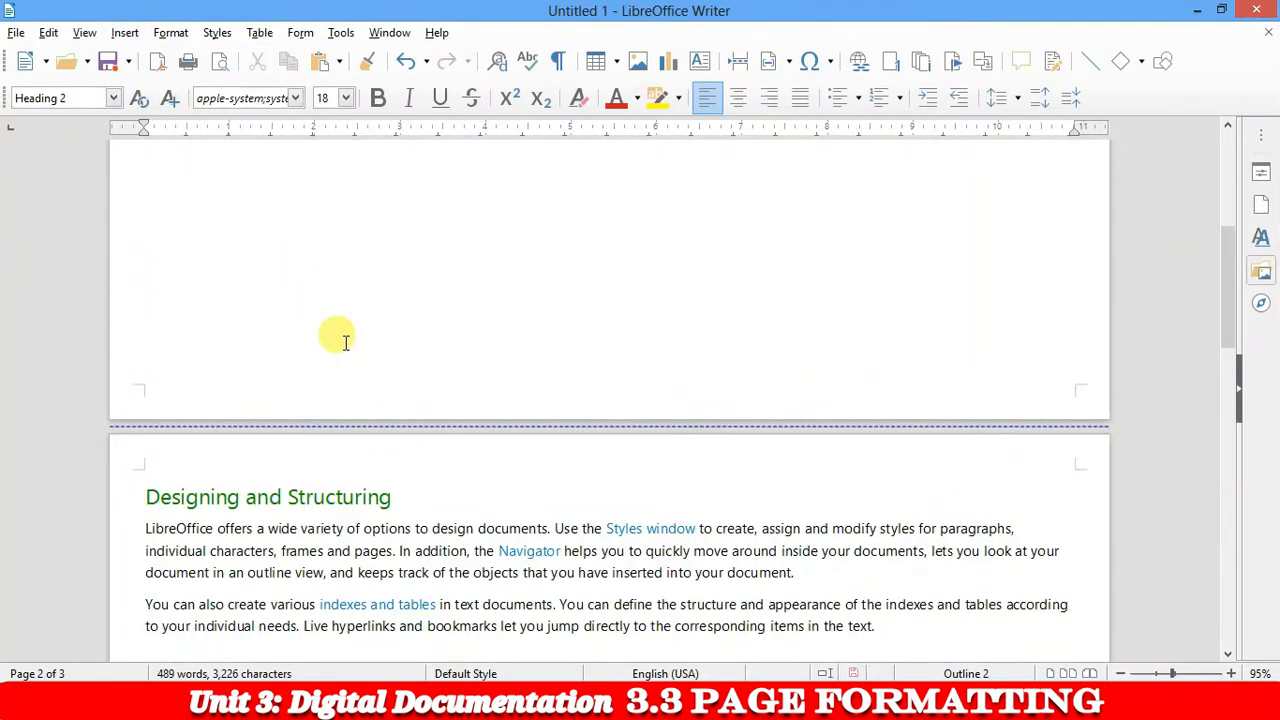
pyautogui.scroll(5, 340, 330)
pyautogui.keyDown('ctrl'); pyautogui.scroll(-3, 410, 315); pyautogui.keyUp('ctrl')
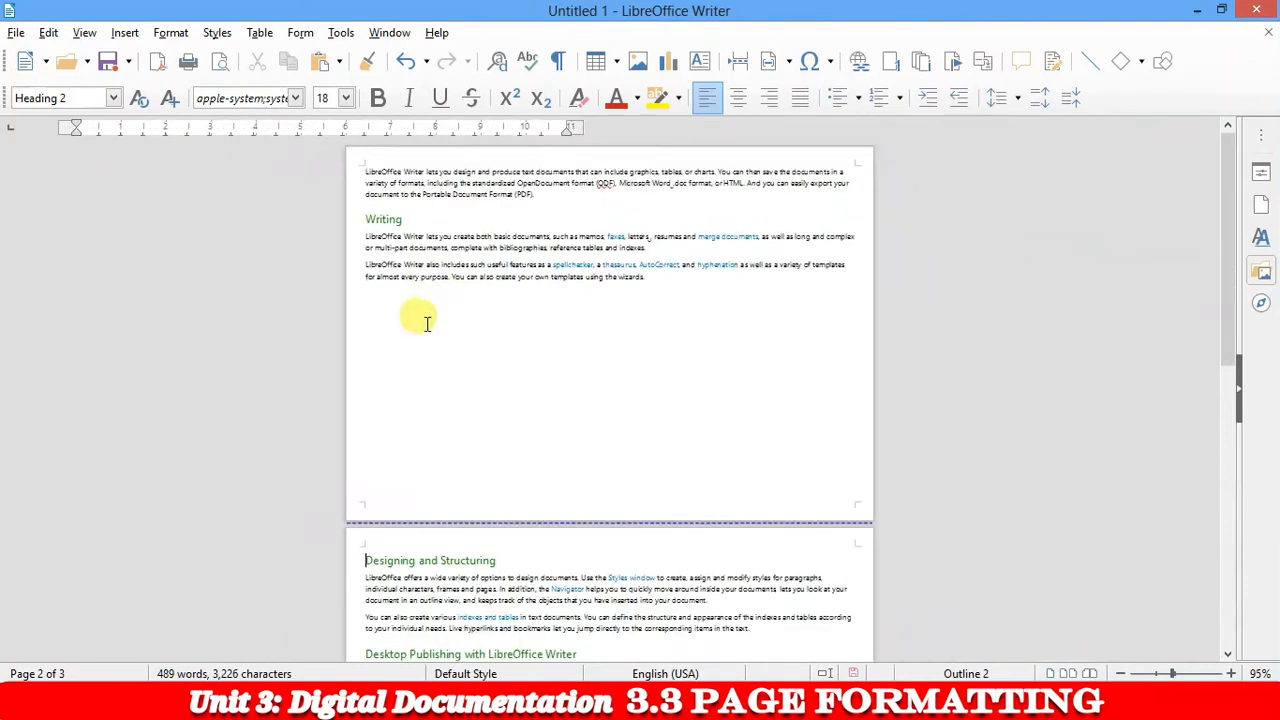
pyautogui.moveTo(363, 166); pyautogui.dragTo(692, 272)
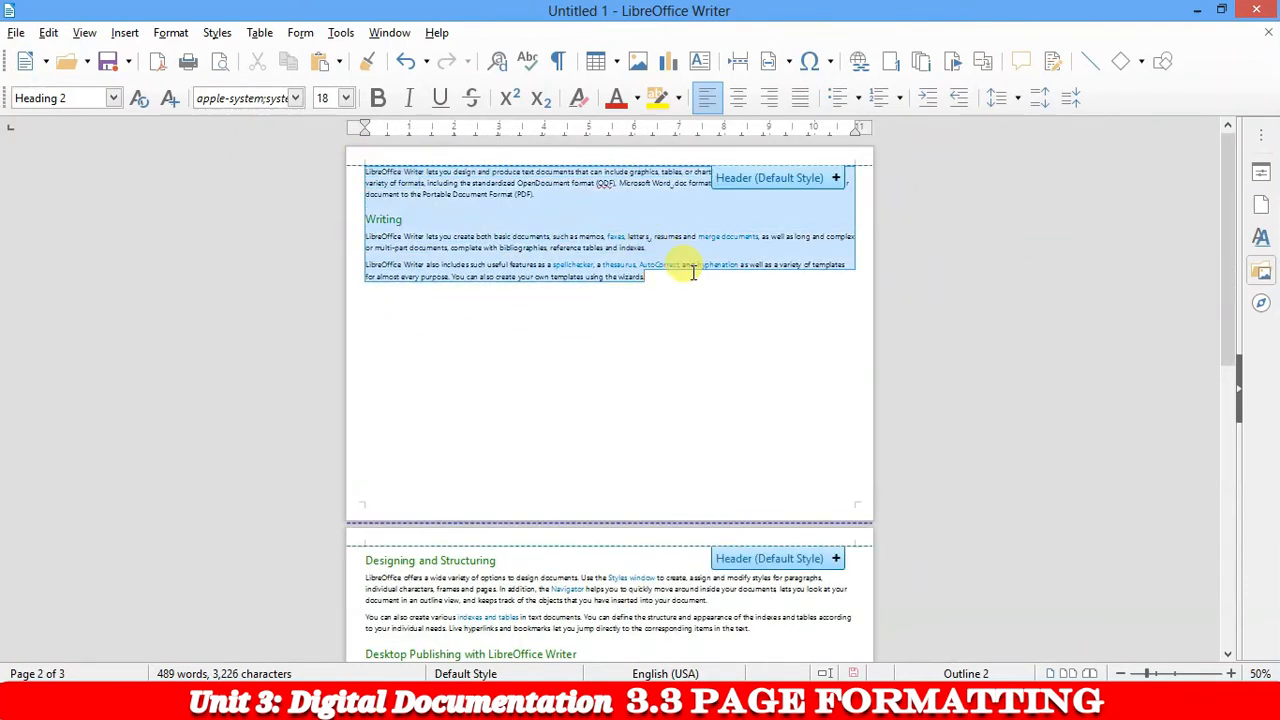
pyautogui.click(418, 290)
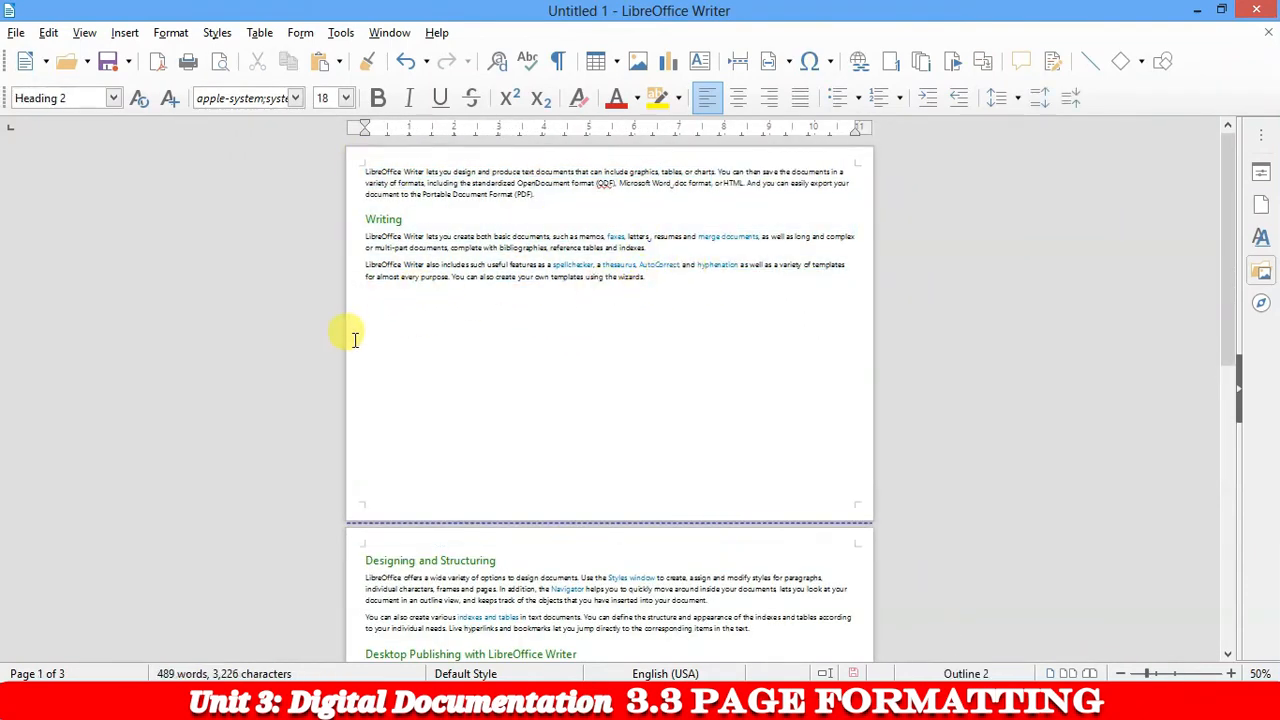
# Insert a page break before the "Calculations" heading on the second page
pyautogui.scroll(-10, 381, 336)
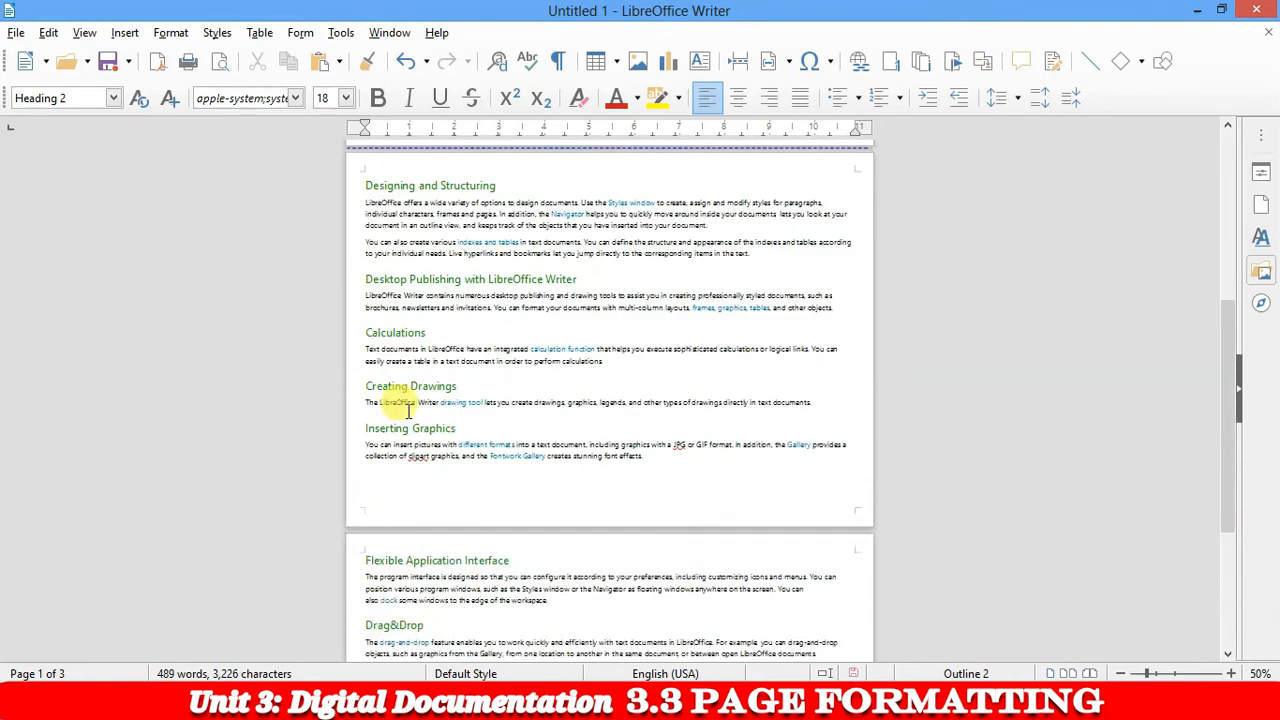
pyautogui.scroll(5, 422, 441)
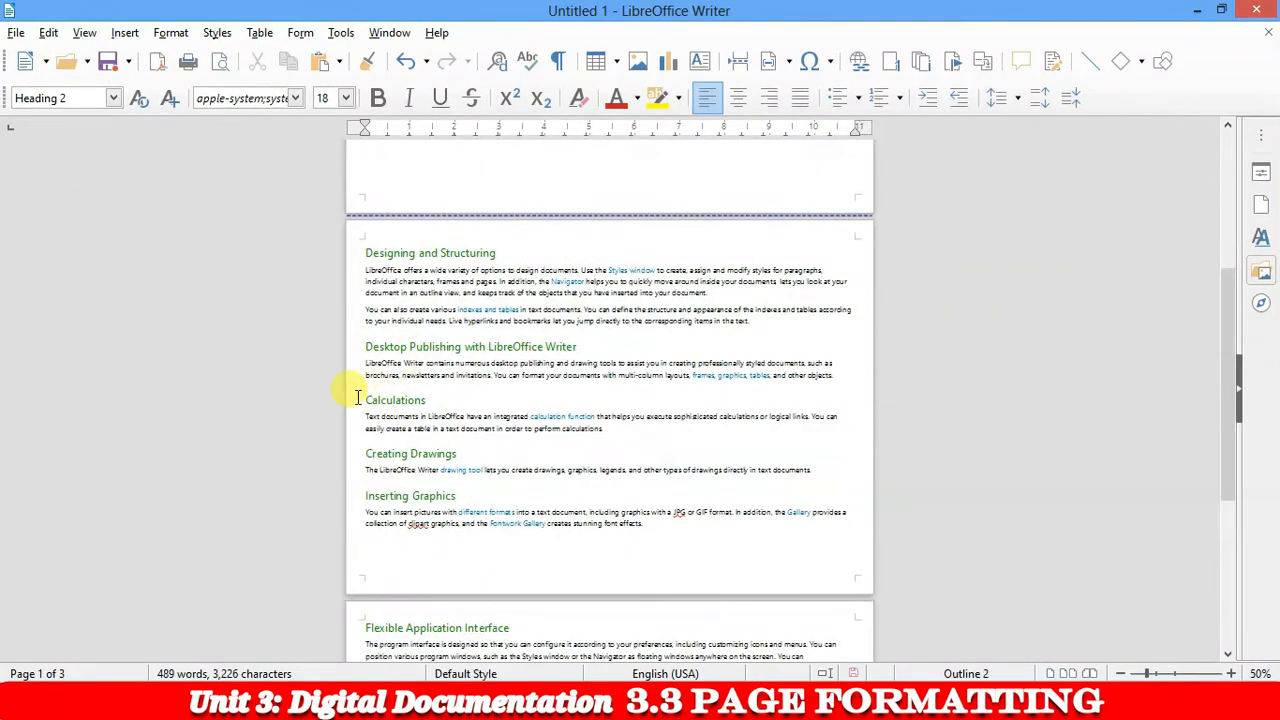
pyautogui.click(368, 400)
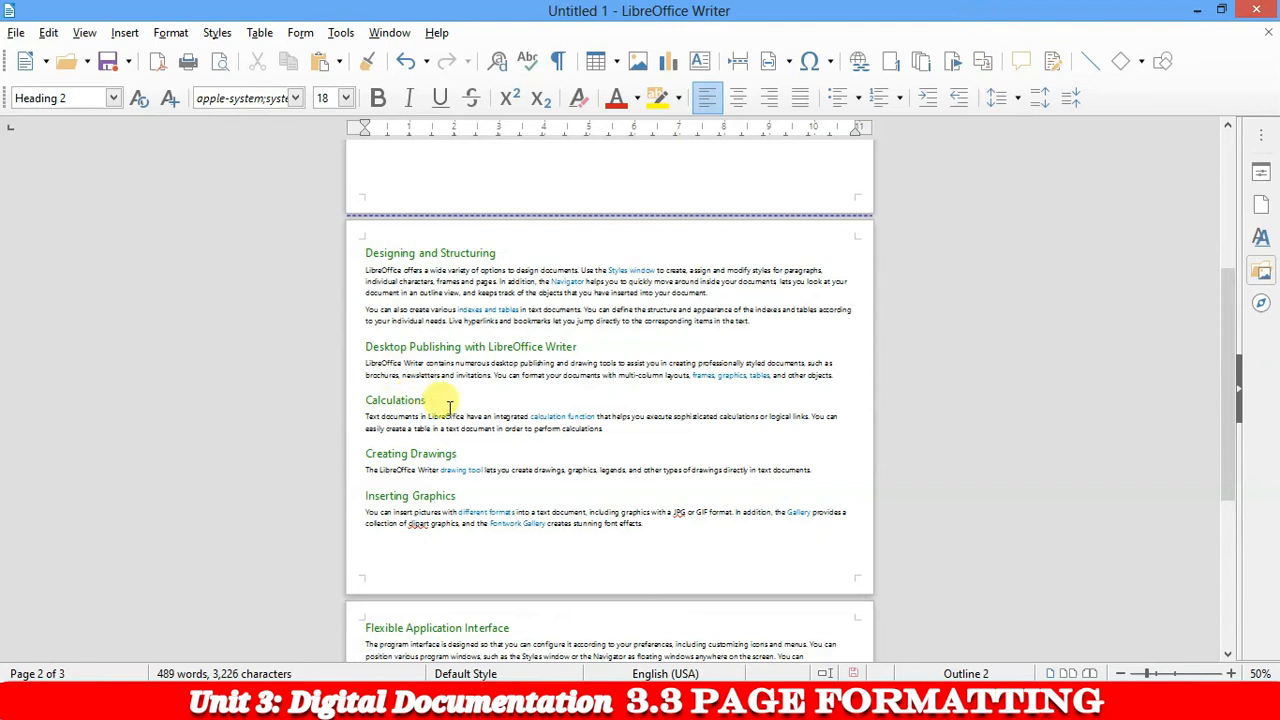
pyautogui.scroll(5, 447, 415)
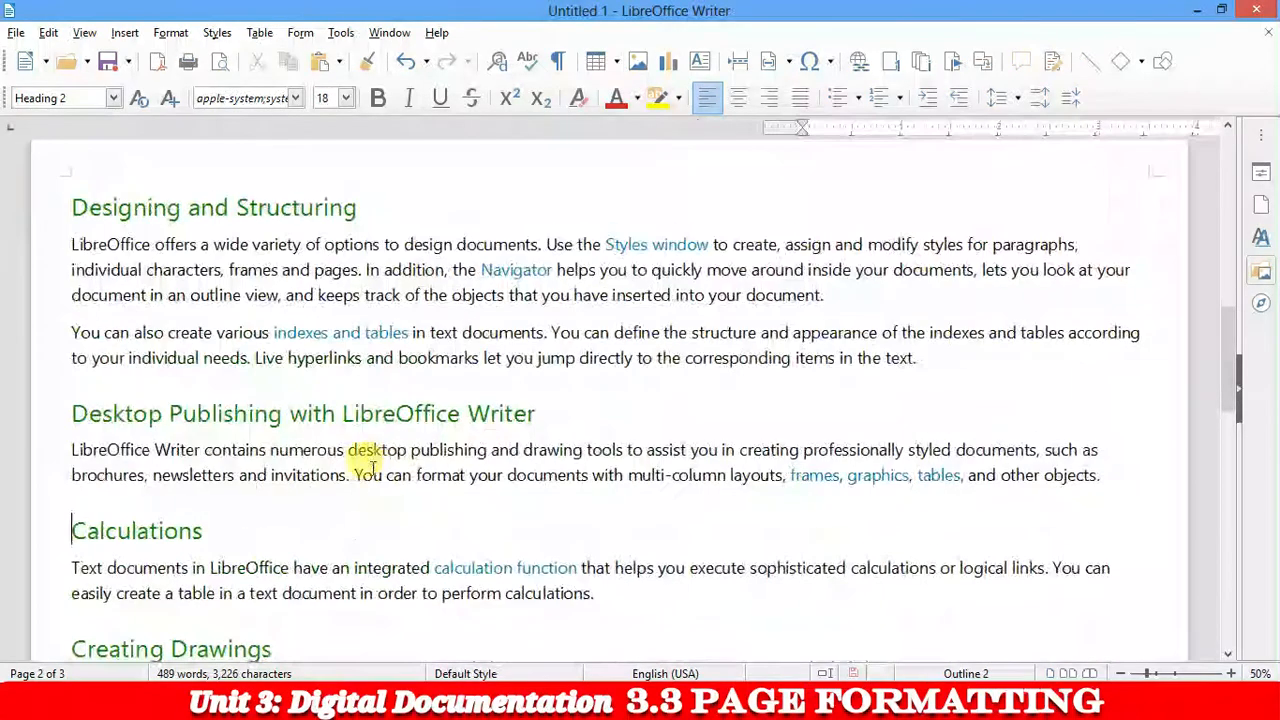
pyautogui.click(127, 34)
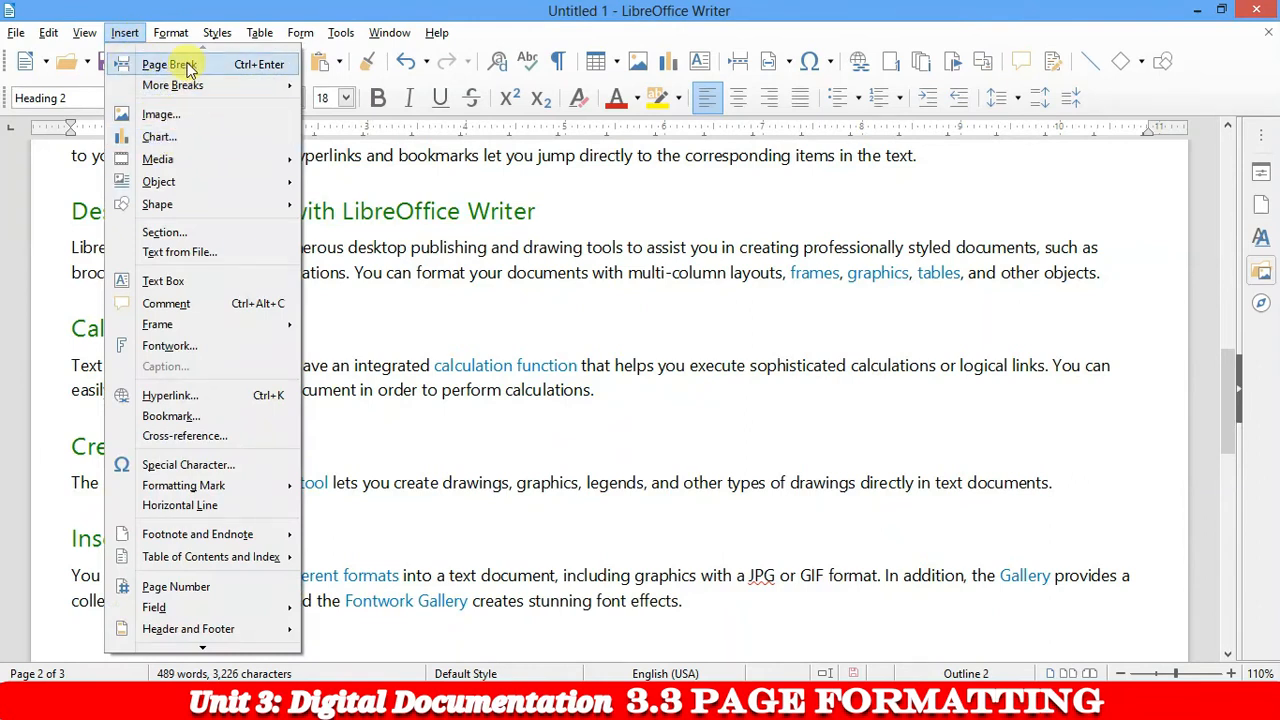
pyautogui.click(168, 64)
pyautogui.scroll(-4, 220, 338)
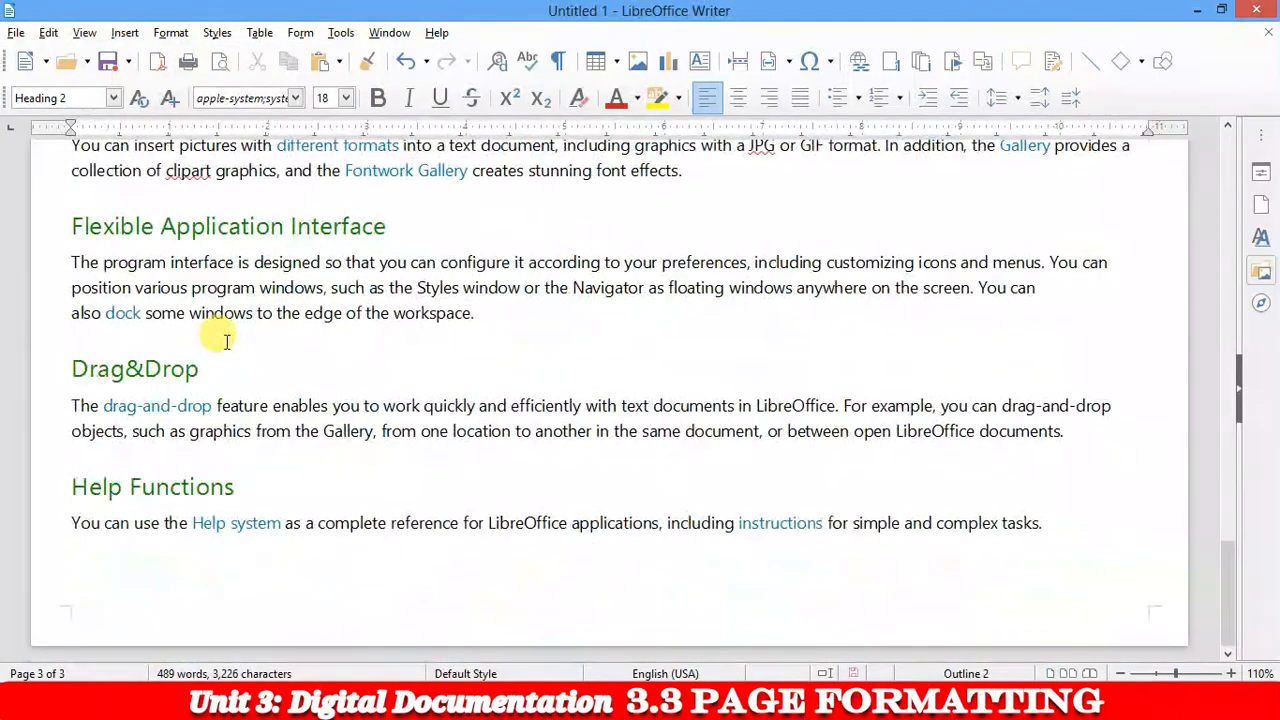
# Insert a page break before the "Inserting Graphics" heading on the third page
pyautogui.scroll(5, 180, 350)
pyautogui.scroll(1, 102, 368)
pyautogui.click(62, 354)
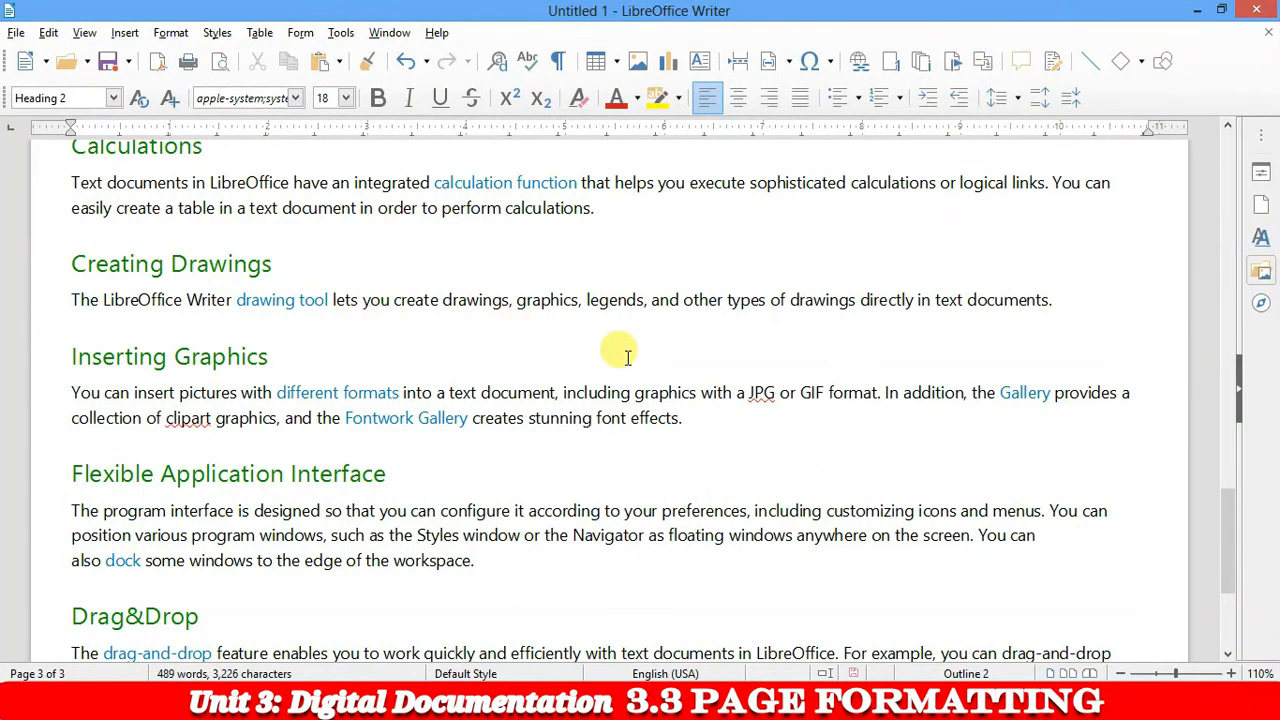
pyautogui.hotkey('ctrl', 'Return')
pyautogui.scroll(-5, 451, 429)
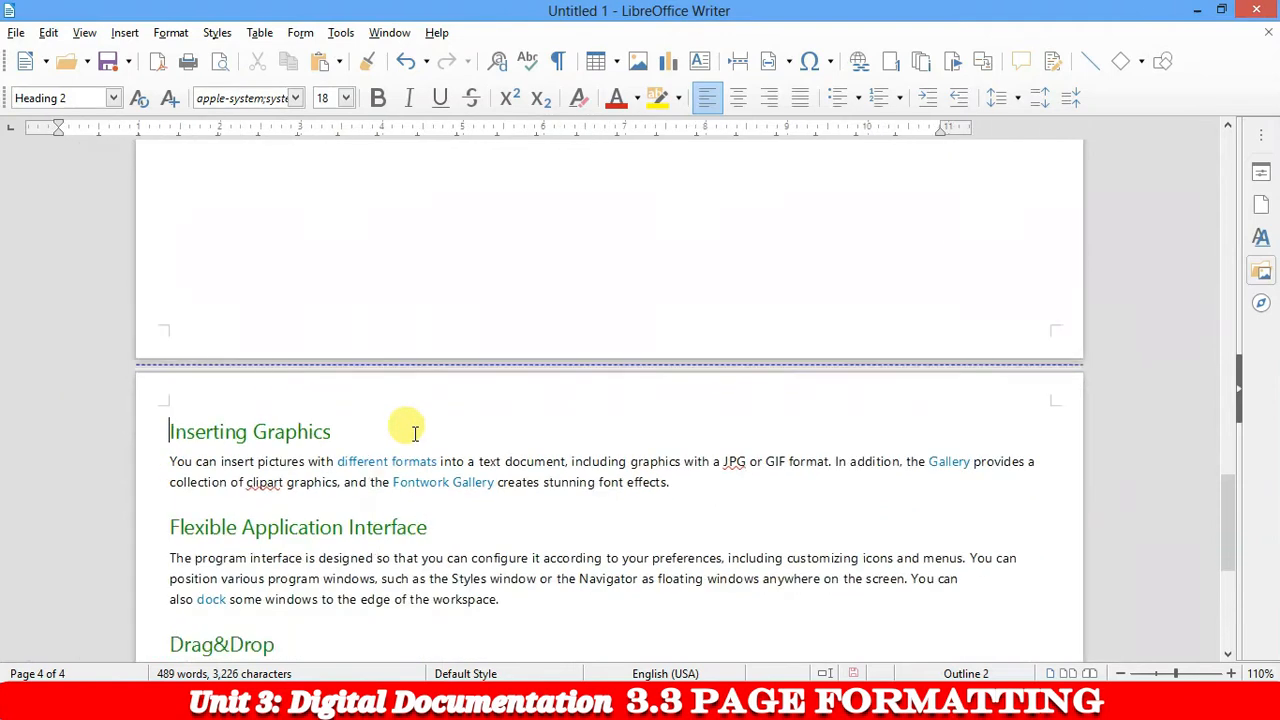
# Look through the pages to check how the page breaks divide the headings, and show the available page break command
pyautogui.keyDown('ctrl'); pyautogui.scroll(-3, 420, 428); pyautogui.keyUp('ctrl')
pyautogui.scroll(20, 420, 428)
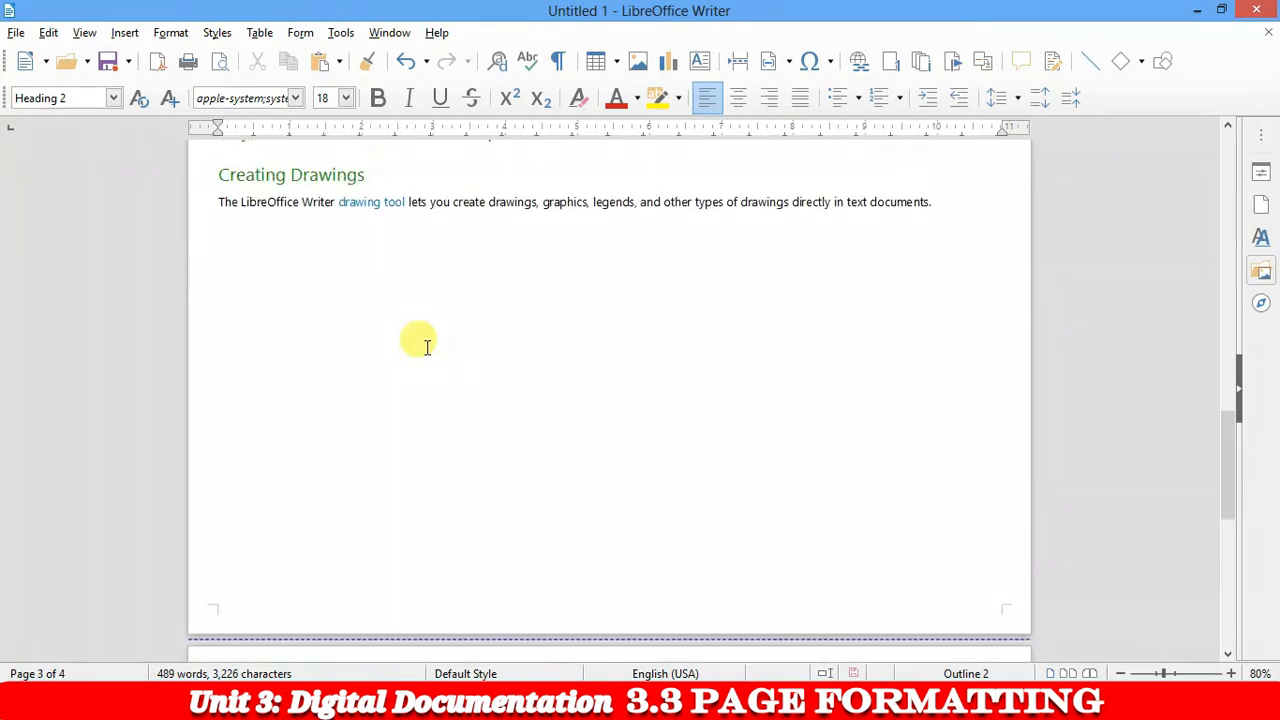
pyautogui.scroll(10, 425, 340)
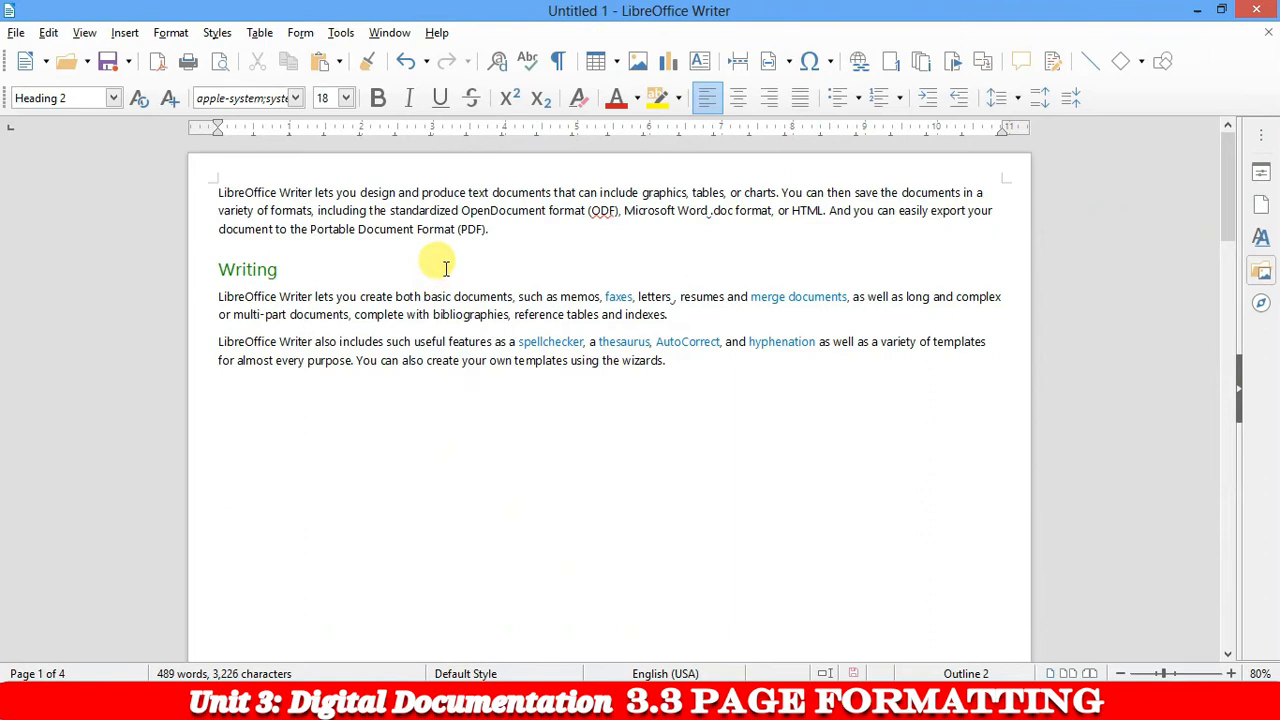
pyautogui.scroll(-4, 420, 300)
pyautogui.scroll(-6, 440, 360)
pyautogui.scroll(-4, 446, 344)
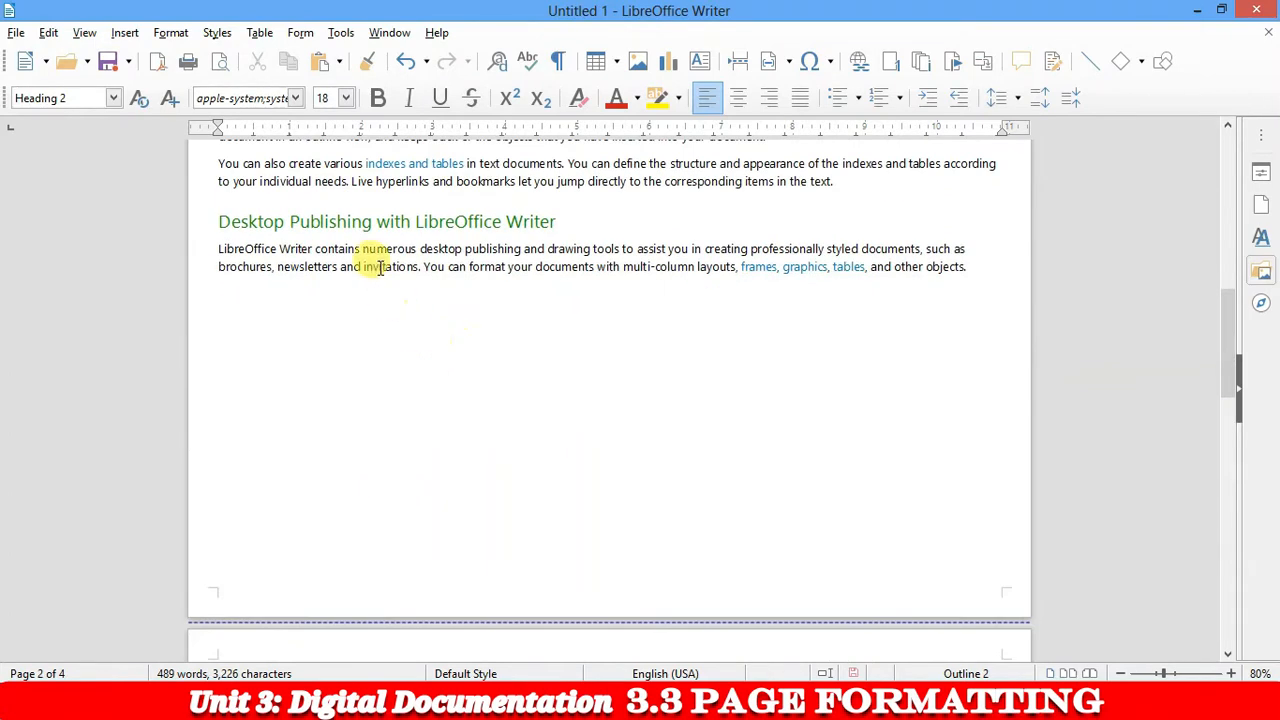
pyautogui.scroll(10, 378, 256)
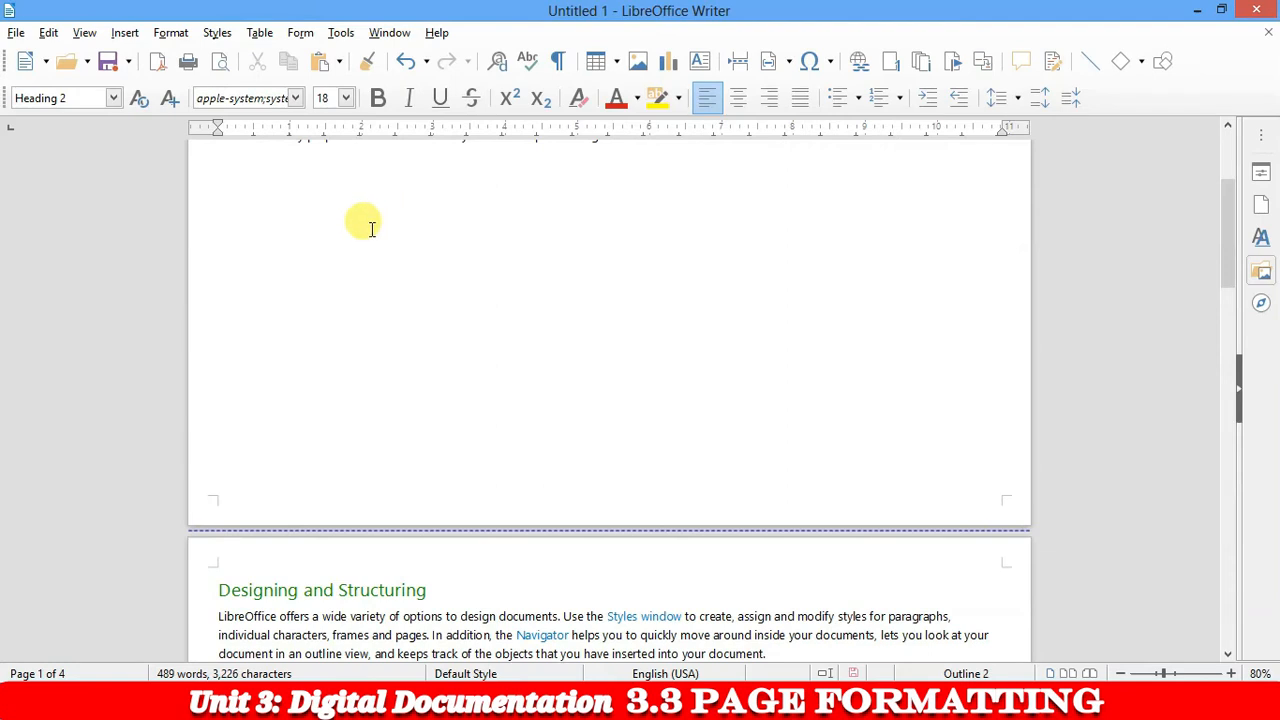
pyautogui.scroll(5, 374, 218)
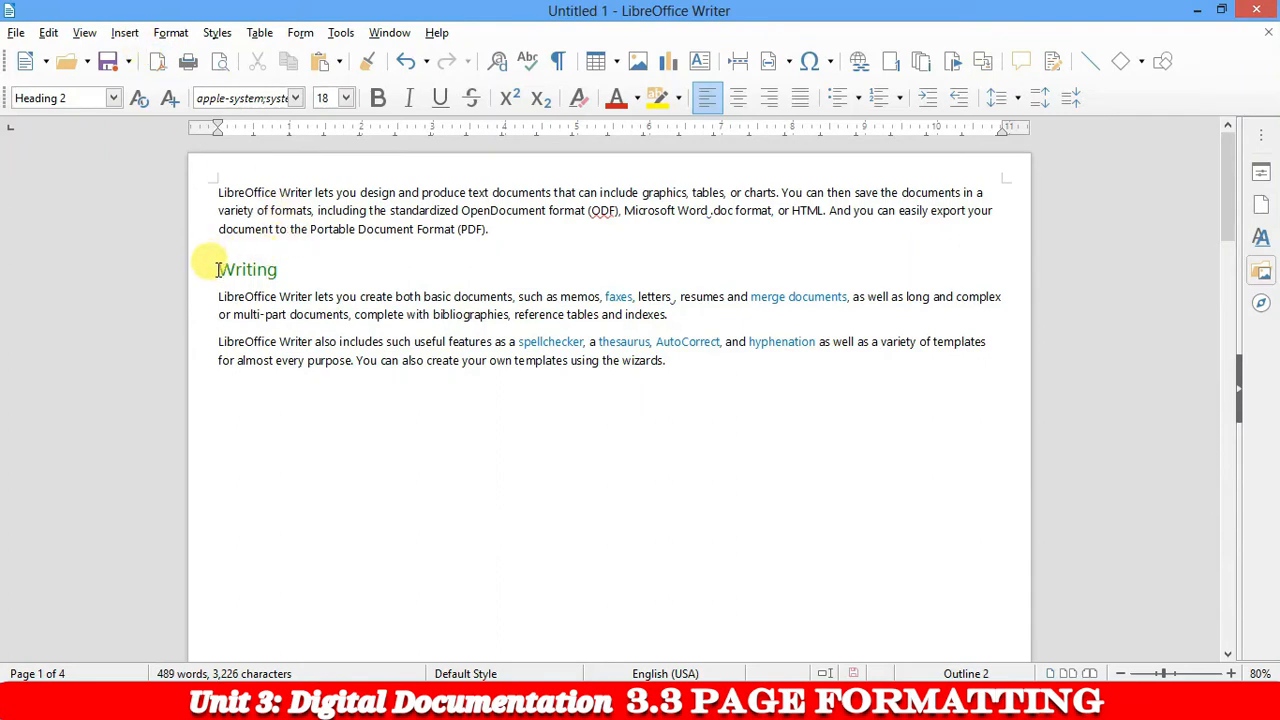
pyautogui.click(123, 35)
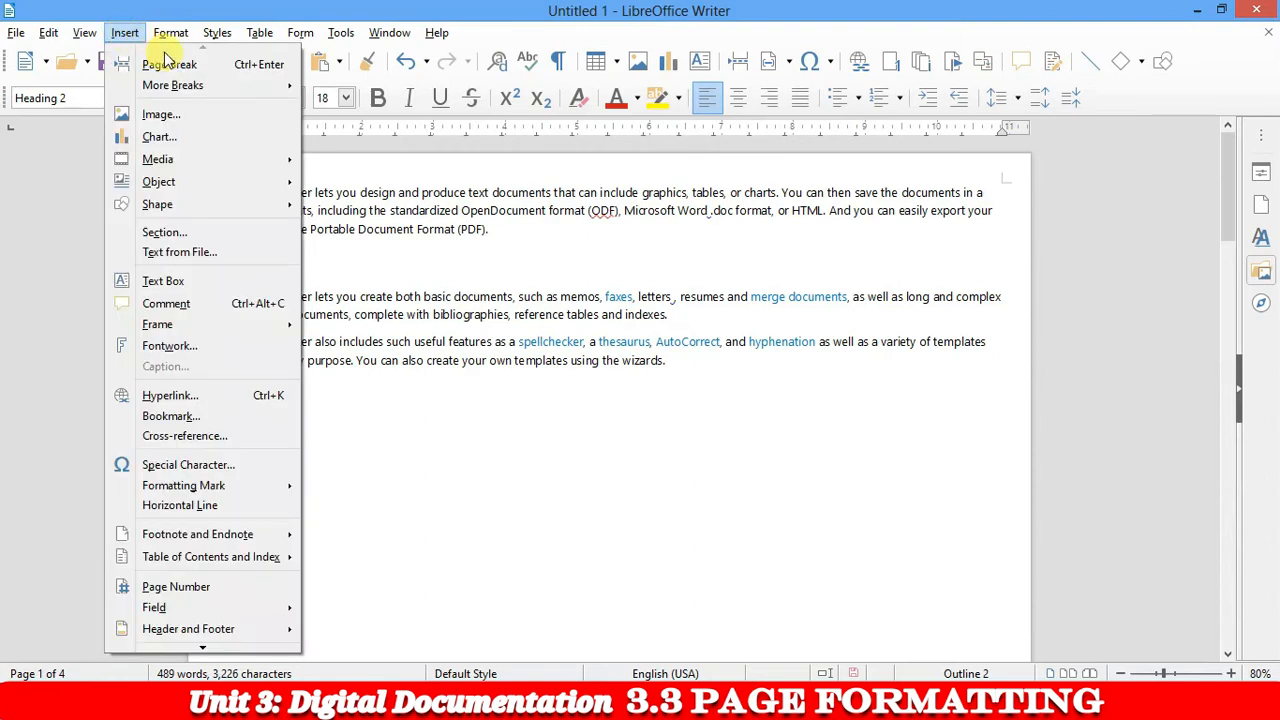
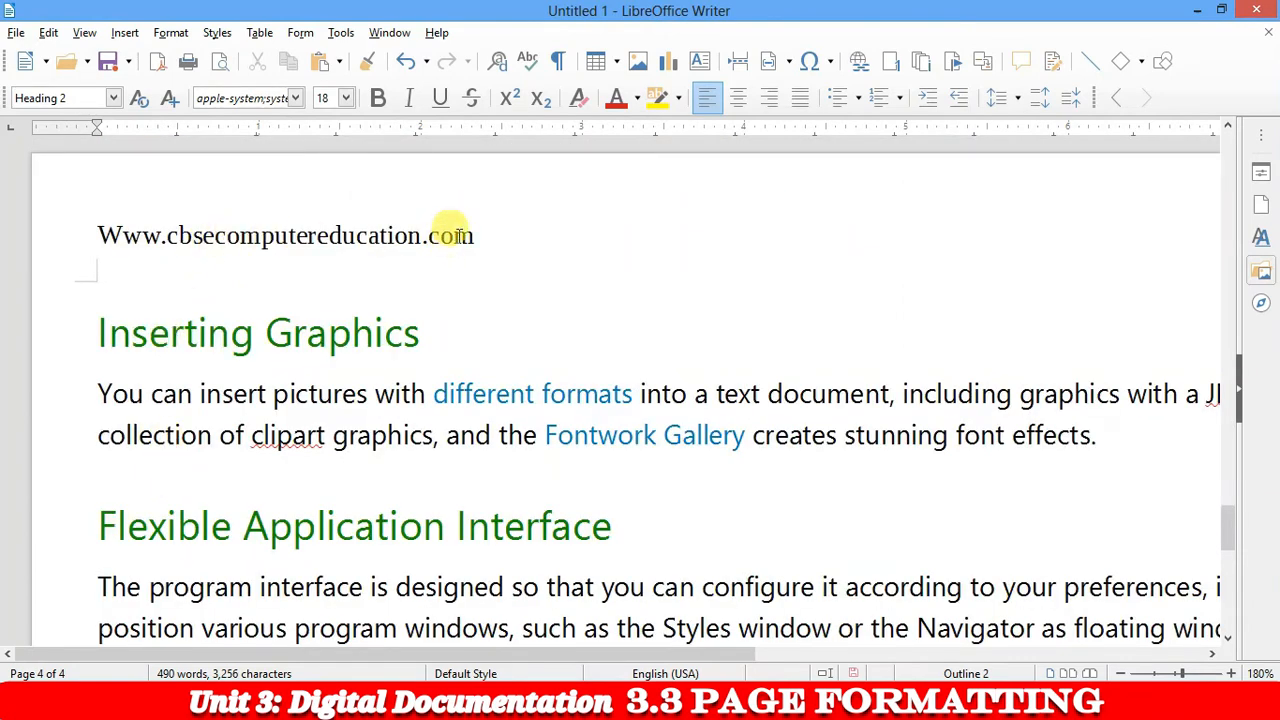
# Insert a page break after the "Help Functions" paragraph at the end of the document
pyautogui.scroll(-10, 417, 271)
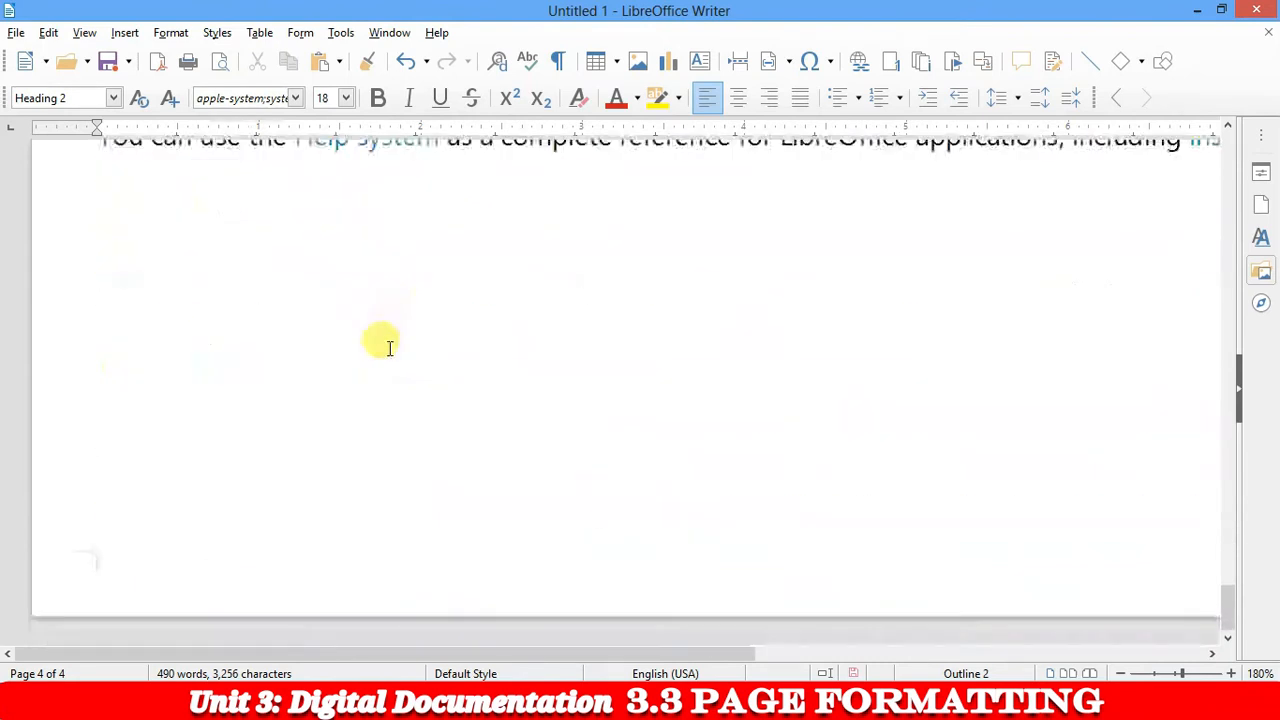
pyautogui.scroll(6, 340, 372)
pyautogui.scroll(-6, 330, 420)
pyautogui.click(204, 410)
pyautogui.click(122, 36)
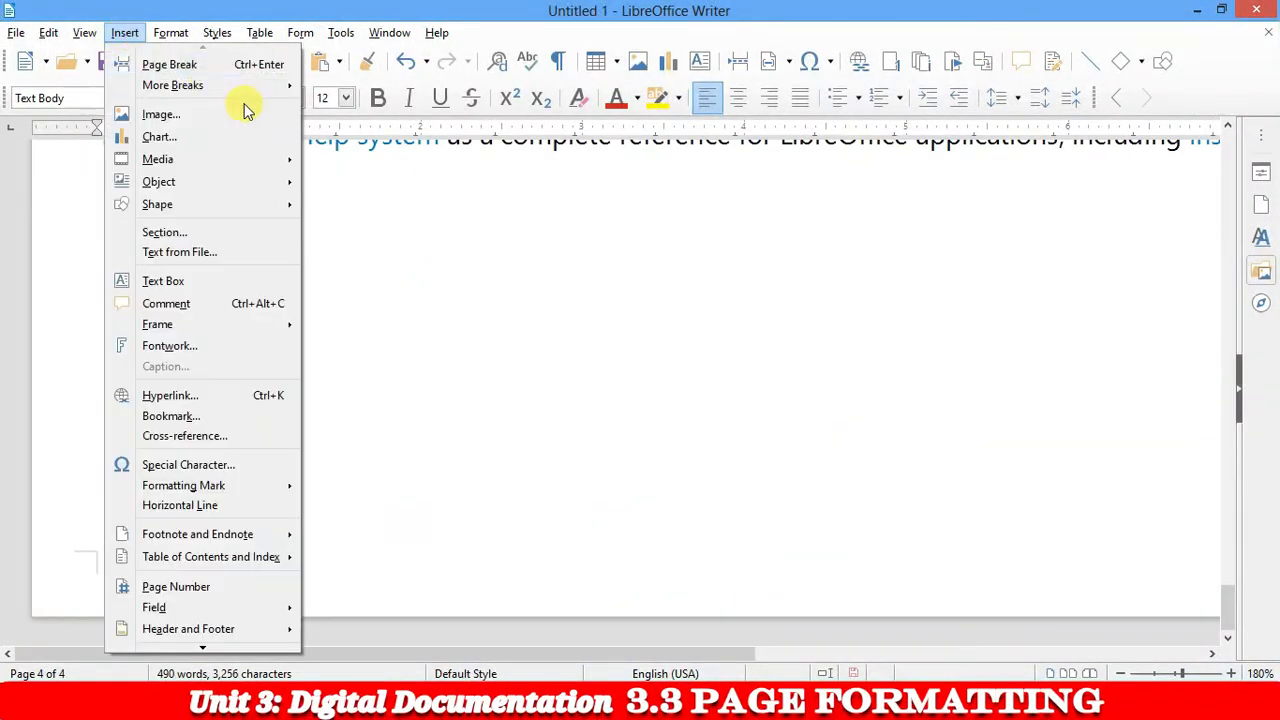
pyautogui.click(208, 66)
pyautogui.scroll(-6, 220, 343)
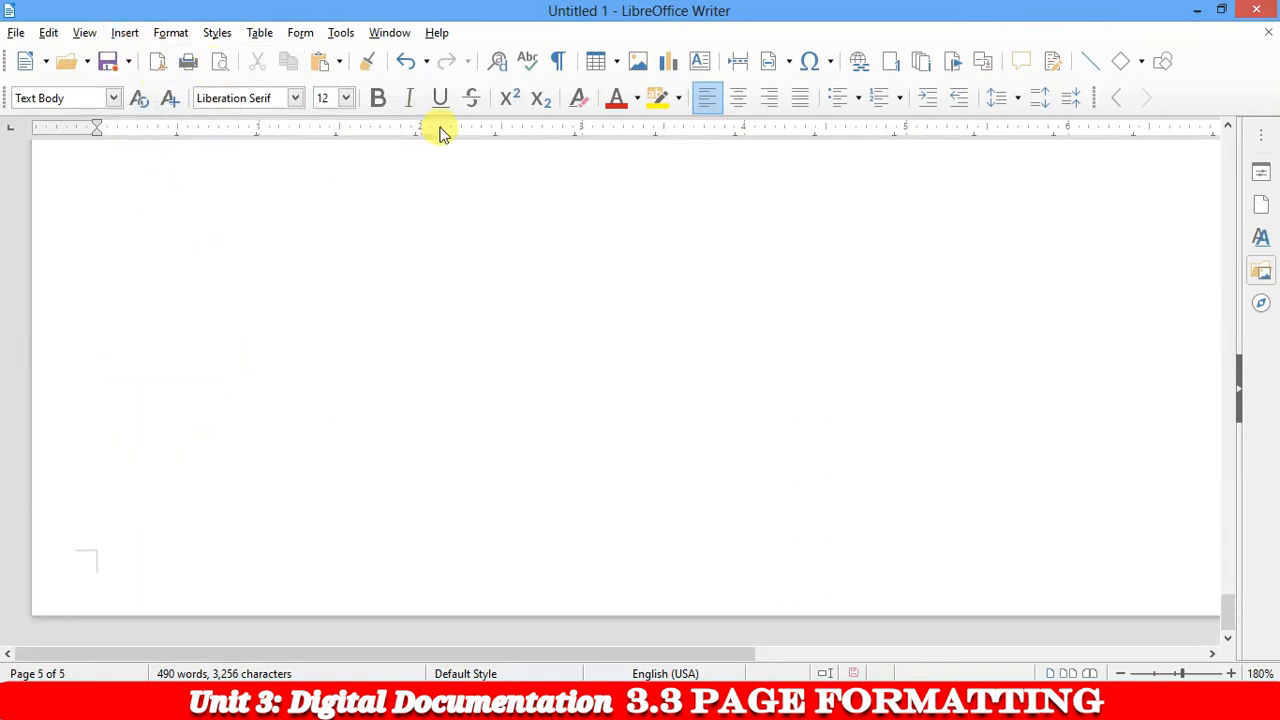
# Add more page breaks at the end to extend the document to ten pages
pyautogui.hotkey('ctrl', 'Return')
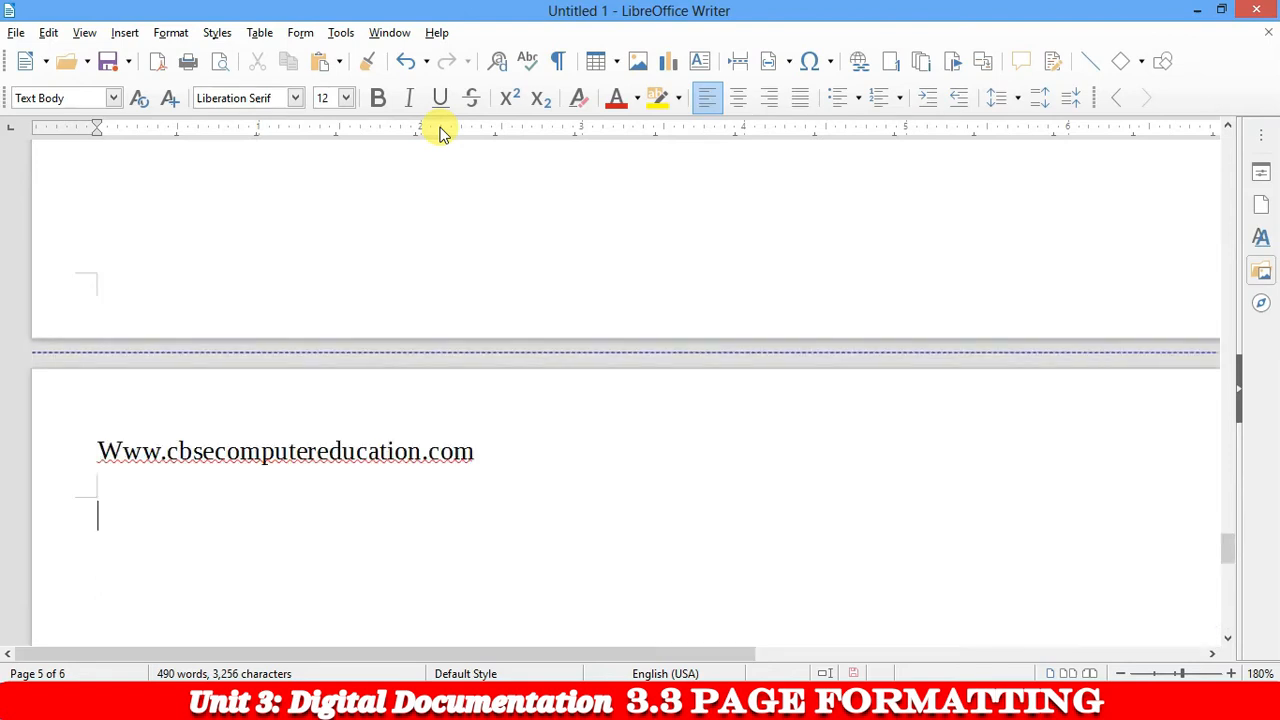
pyautogui.hotkey('ctrl', 'Return')
pyautogui.hotkey('ctrl', 'Return')
pyautogui.hotkey('ctrl', 'Return')
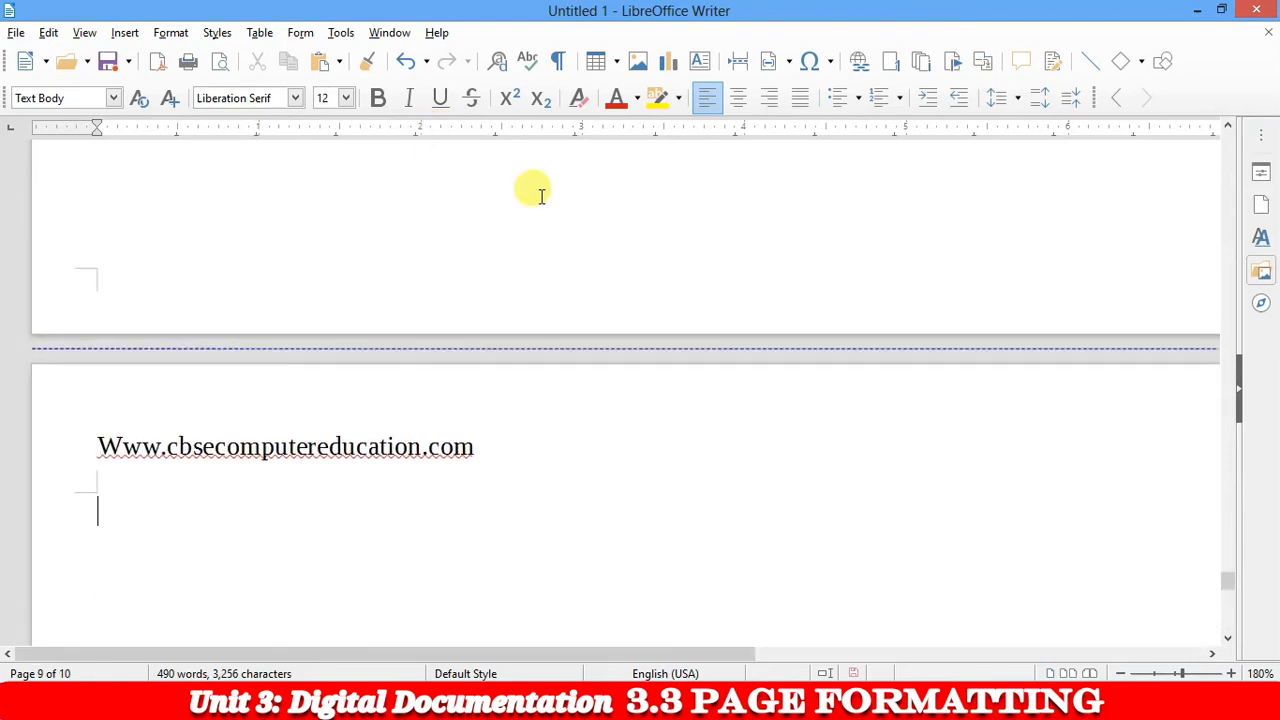
# Check the website header on the pages from the end of the document back to the first page
pyautogui.scroll(15, 413, 345)
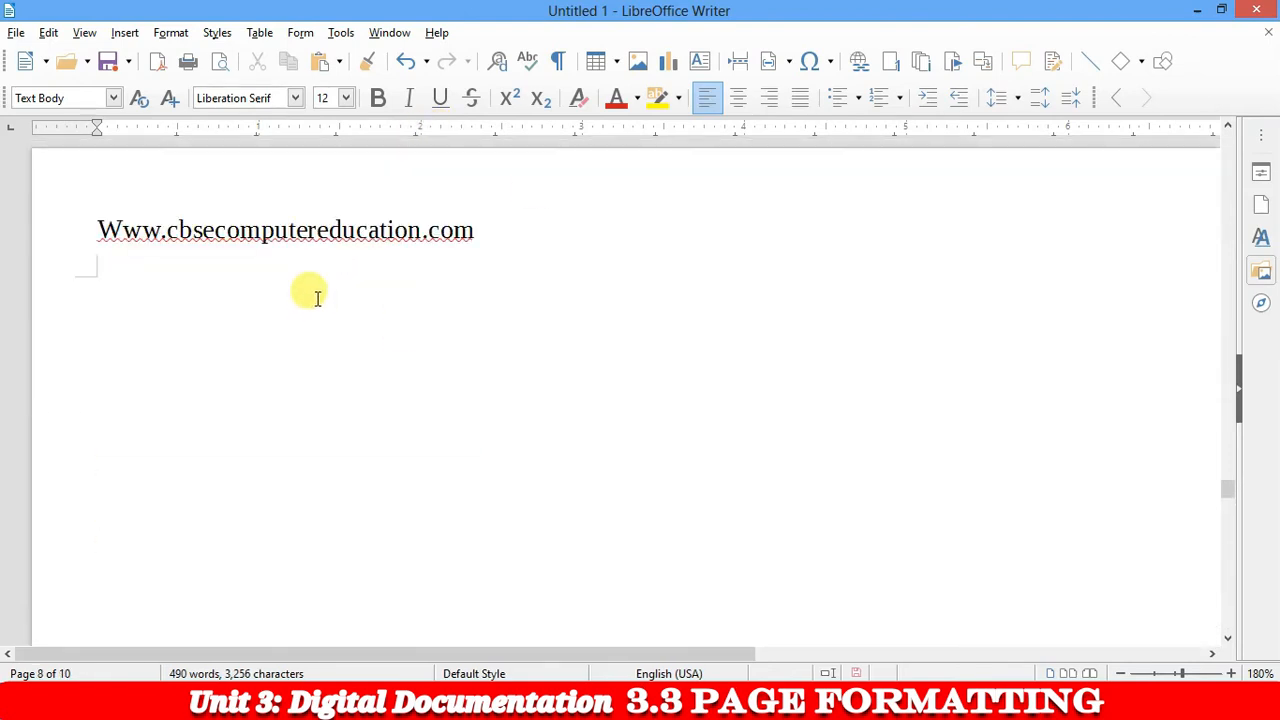
pyautogui.scroll(5, 310, 290)
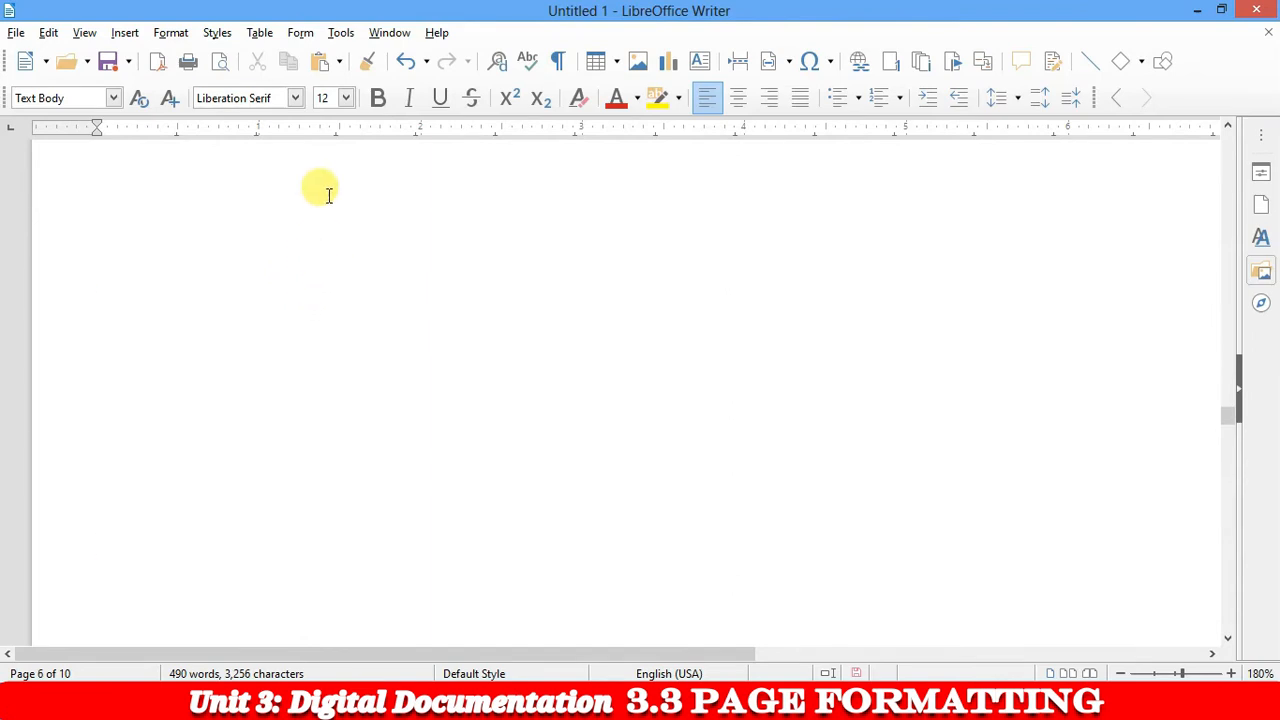
pyautogui.scroll(5, 265, 238)
pyautogui.scroll(5, 266, 238)
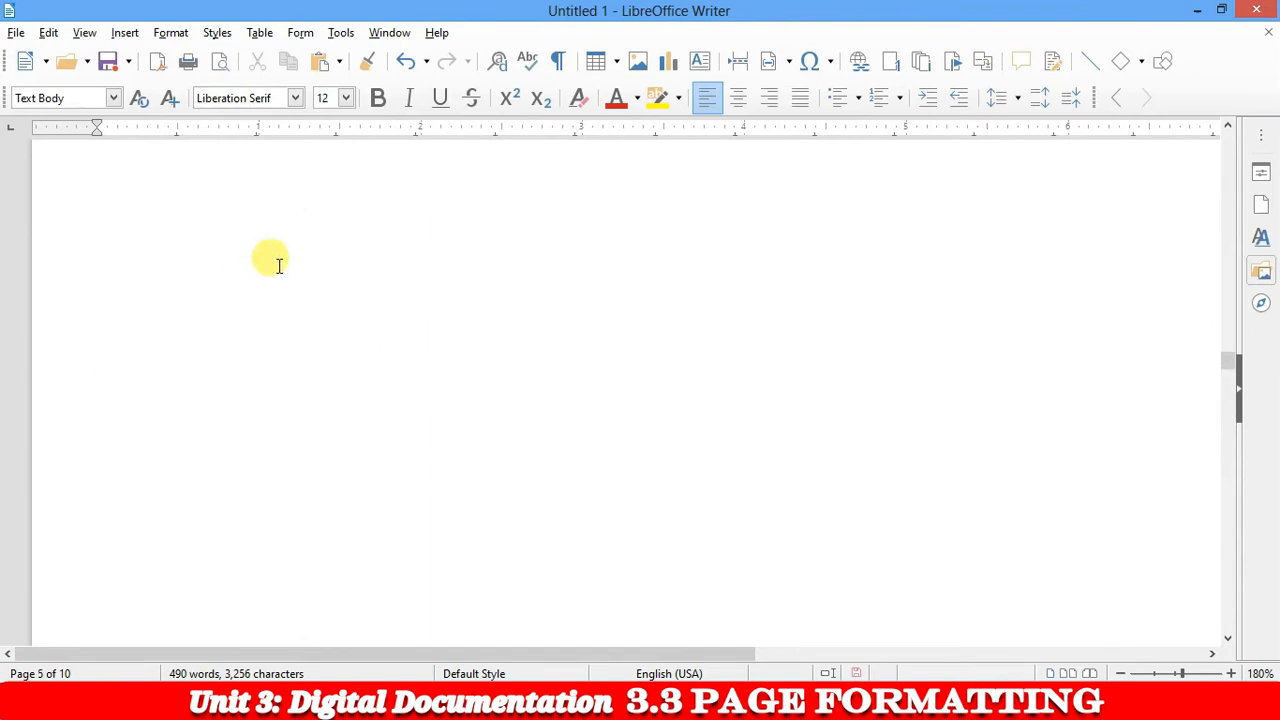
pyautogui.scroll(15, 312, 260)
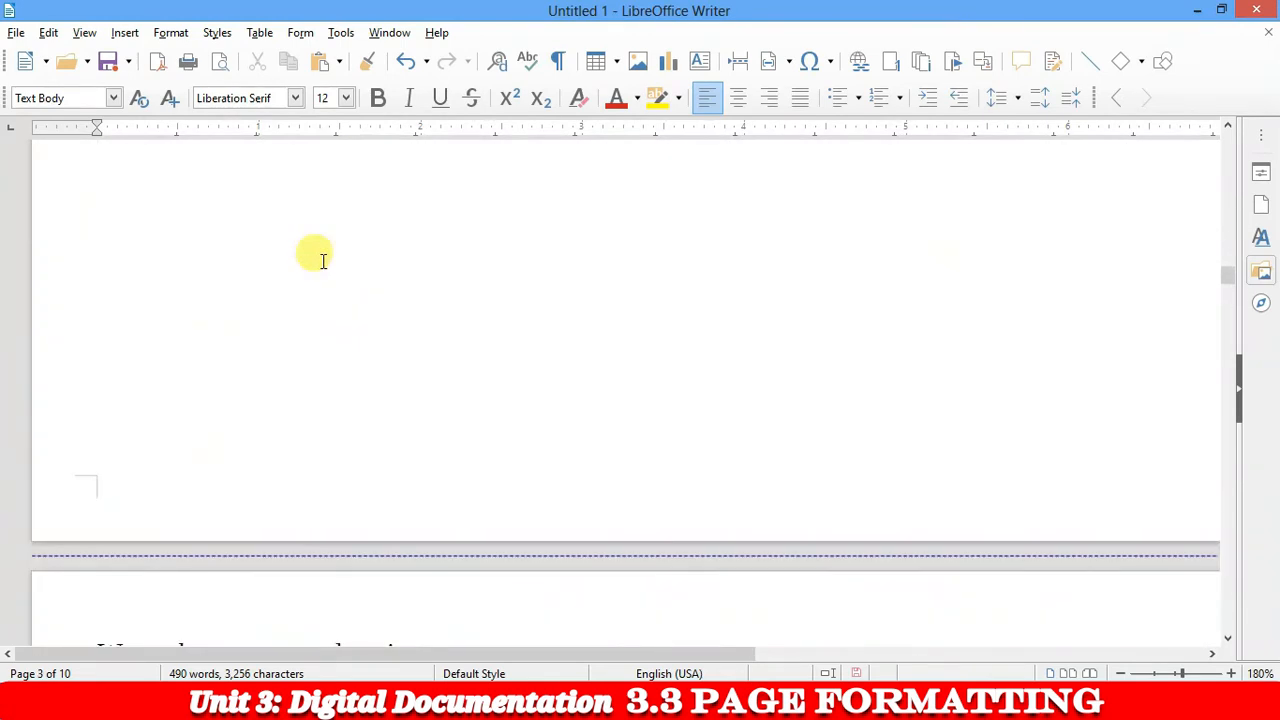
pyautogui.scroll(10, 322, 260)
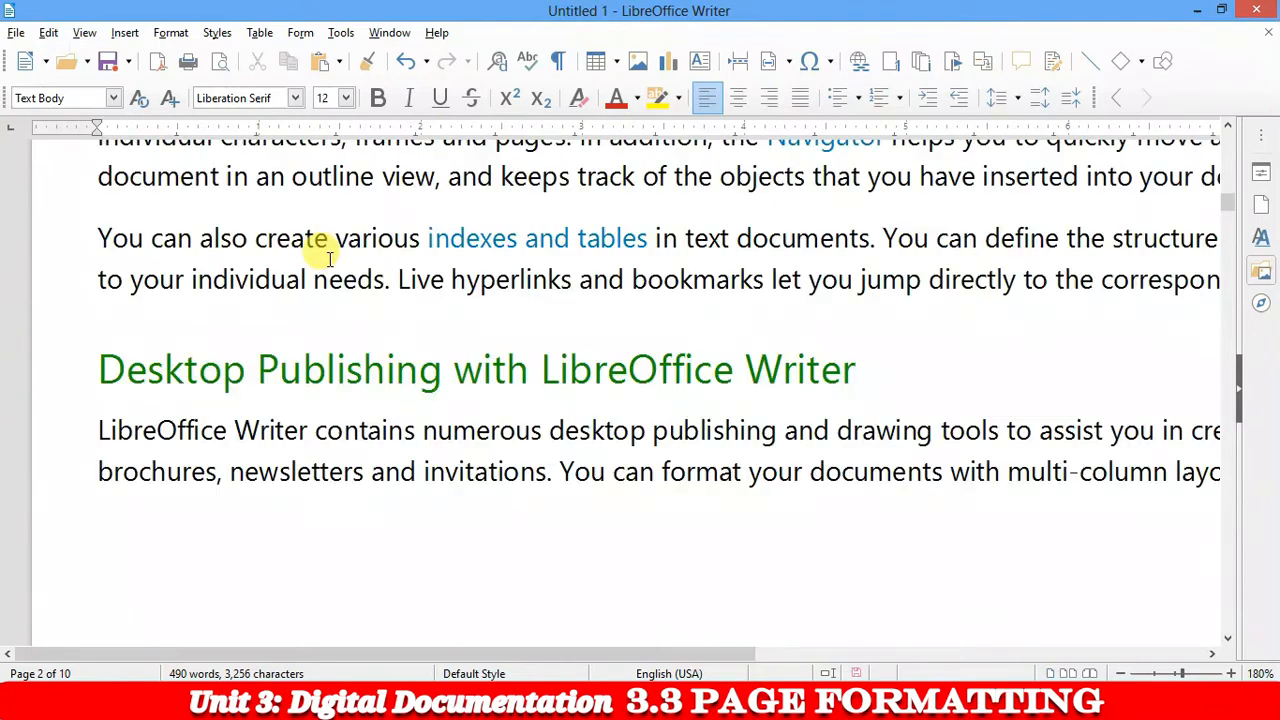
pyautogui.scroll(10, 329, 258)
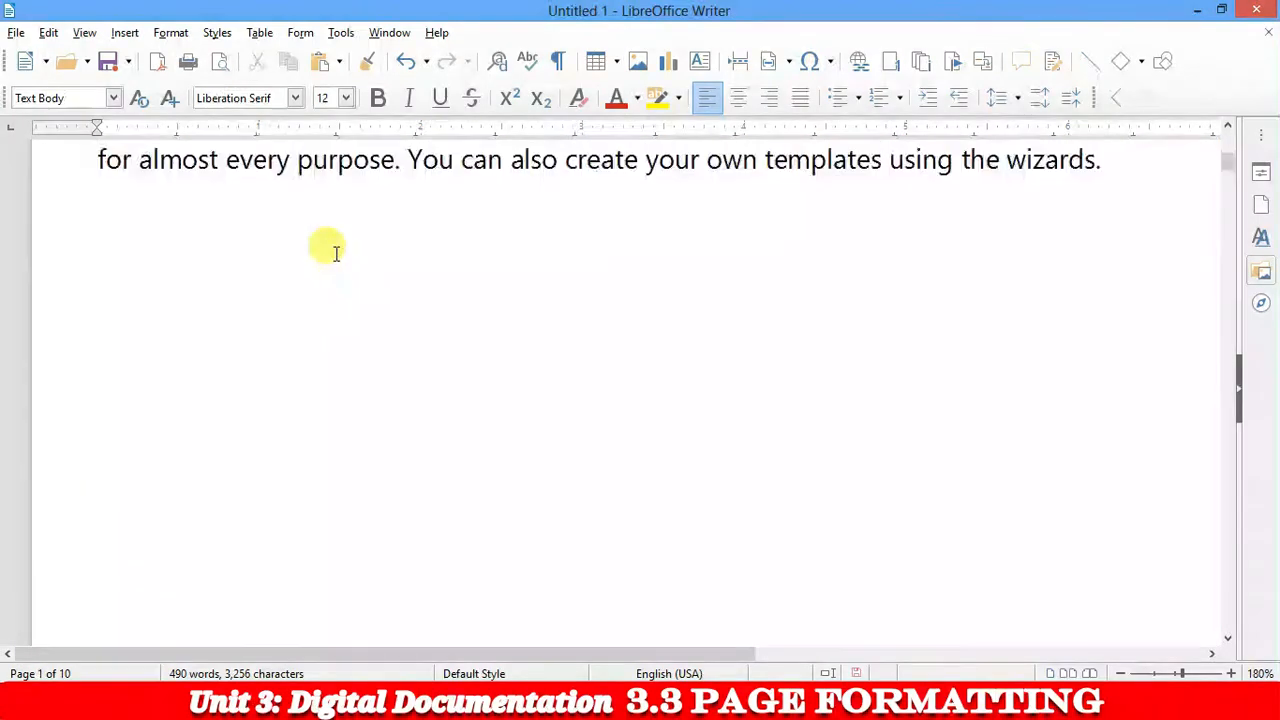
pyautogui.scroll(3, 342, 230)
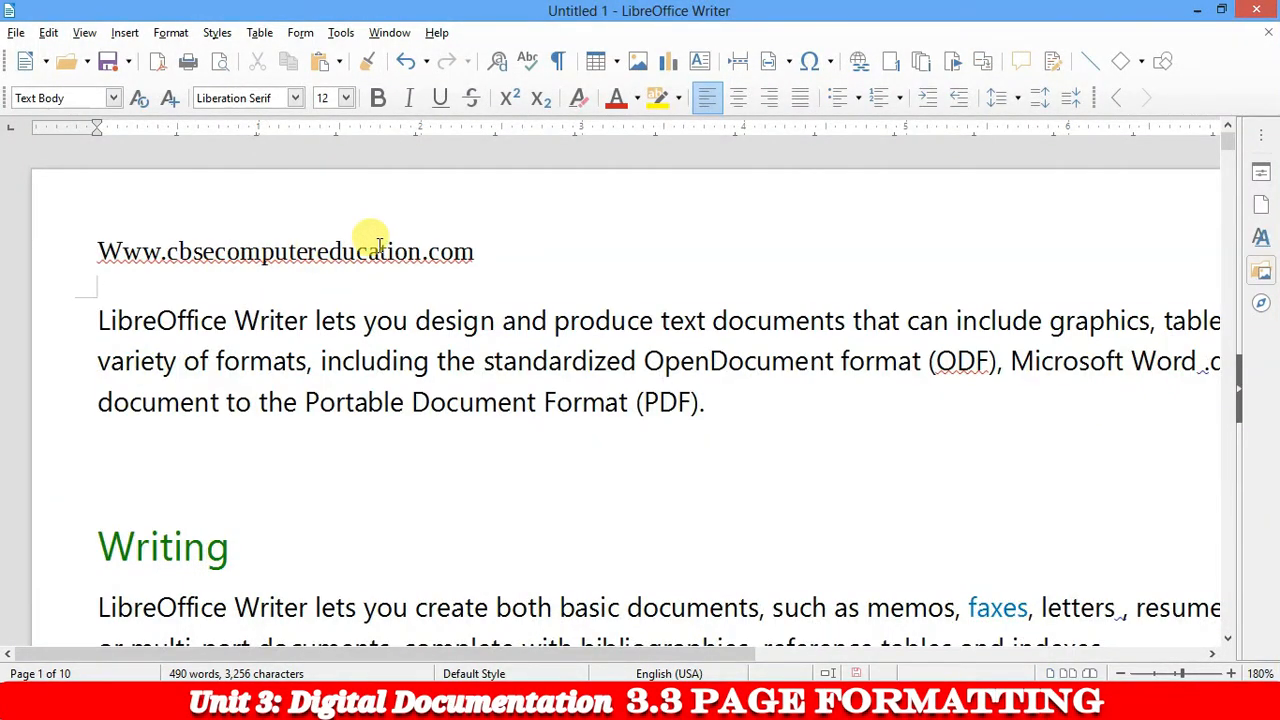
pyautogui.scroll(-3, 346, 283)
pyautogui.scroll(3, 366, 300)
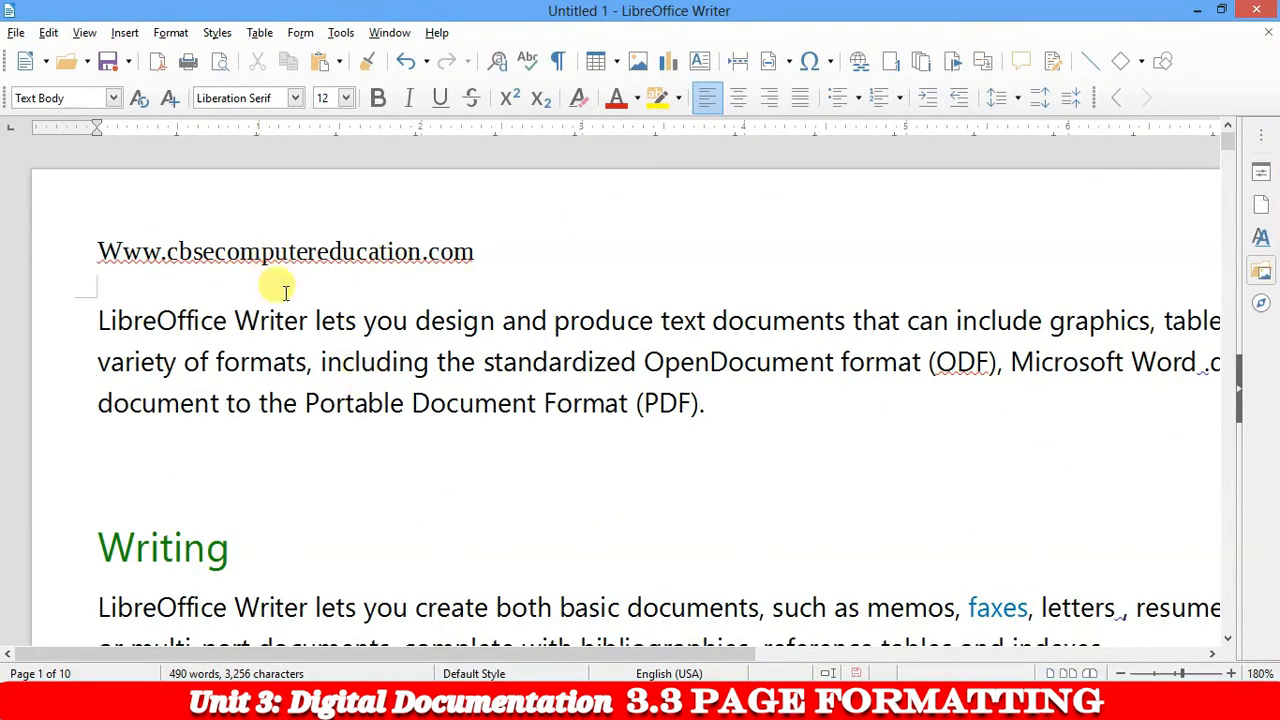
pyautogui.scroll(-3, 466, 491)
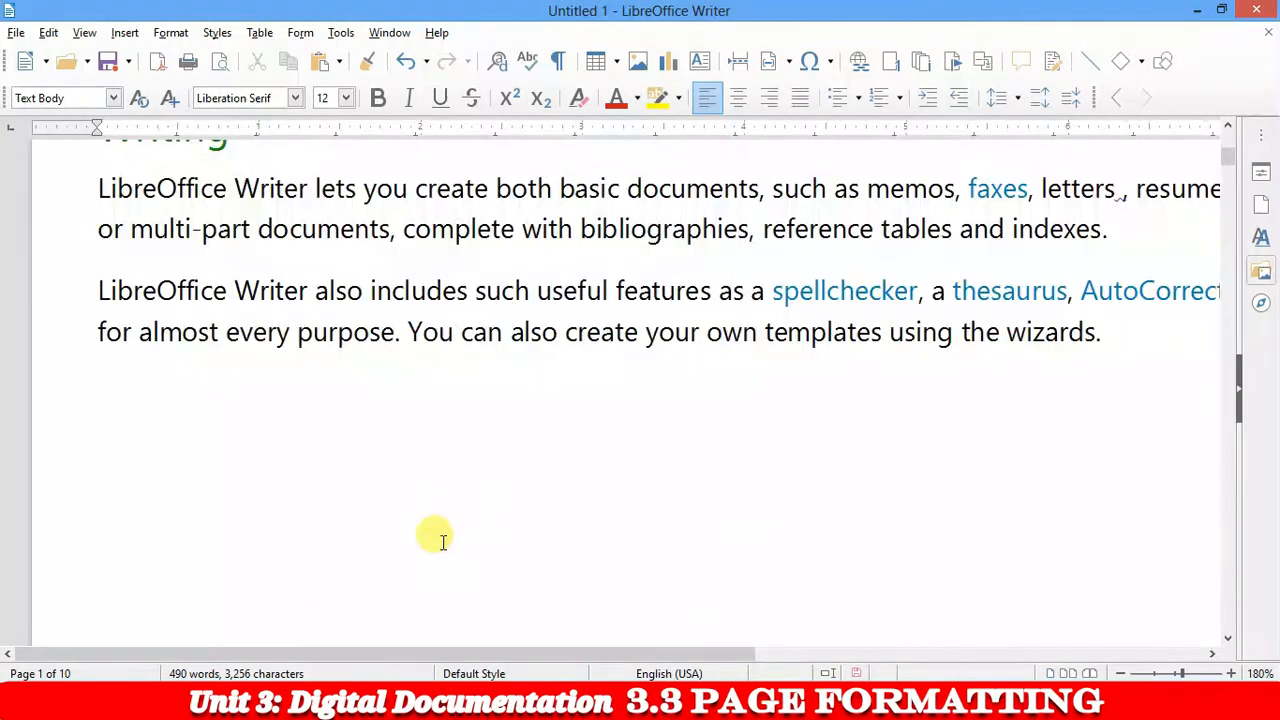
pyautogui.scroll(-3, 440, 534)
pyautogui.scroll(-3, 448, 530)
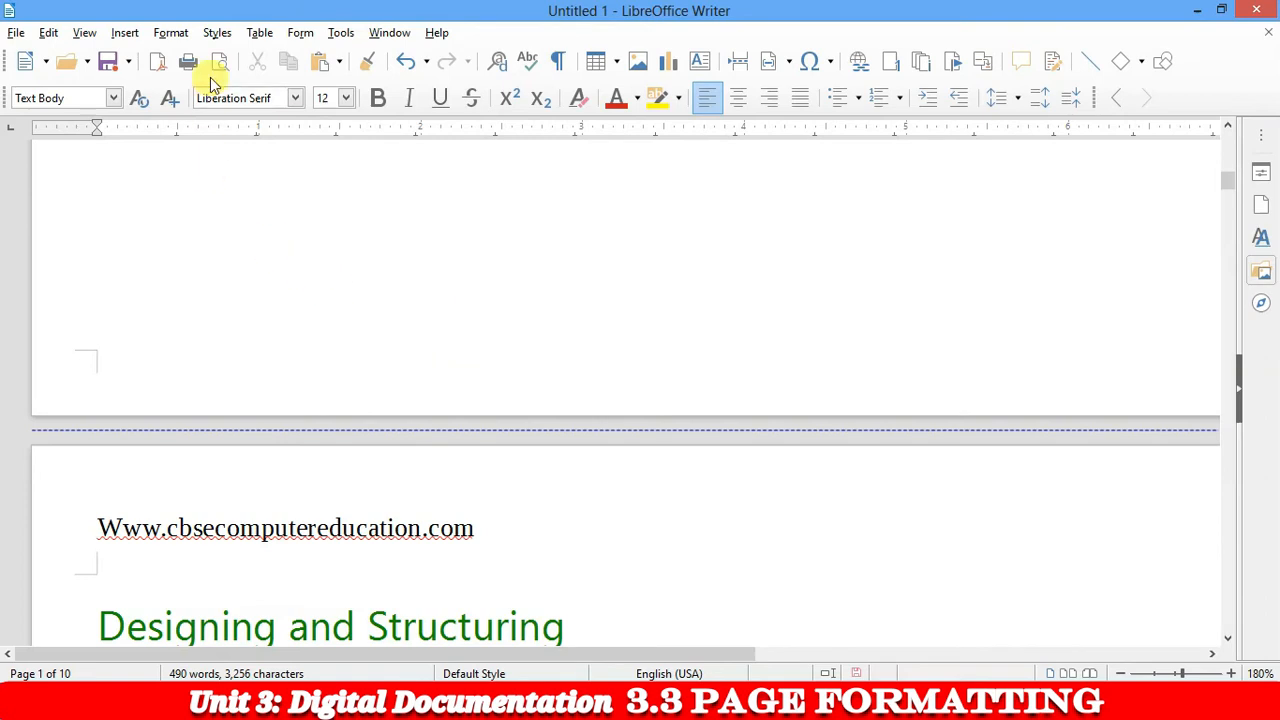
# Add a footer to all page styles with the text "Information Technology" and check it on the pages
pyautogui.click(124, 33)
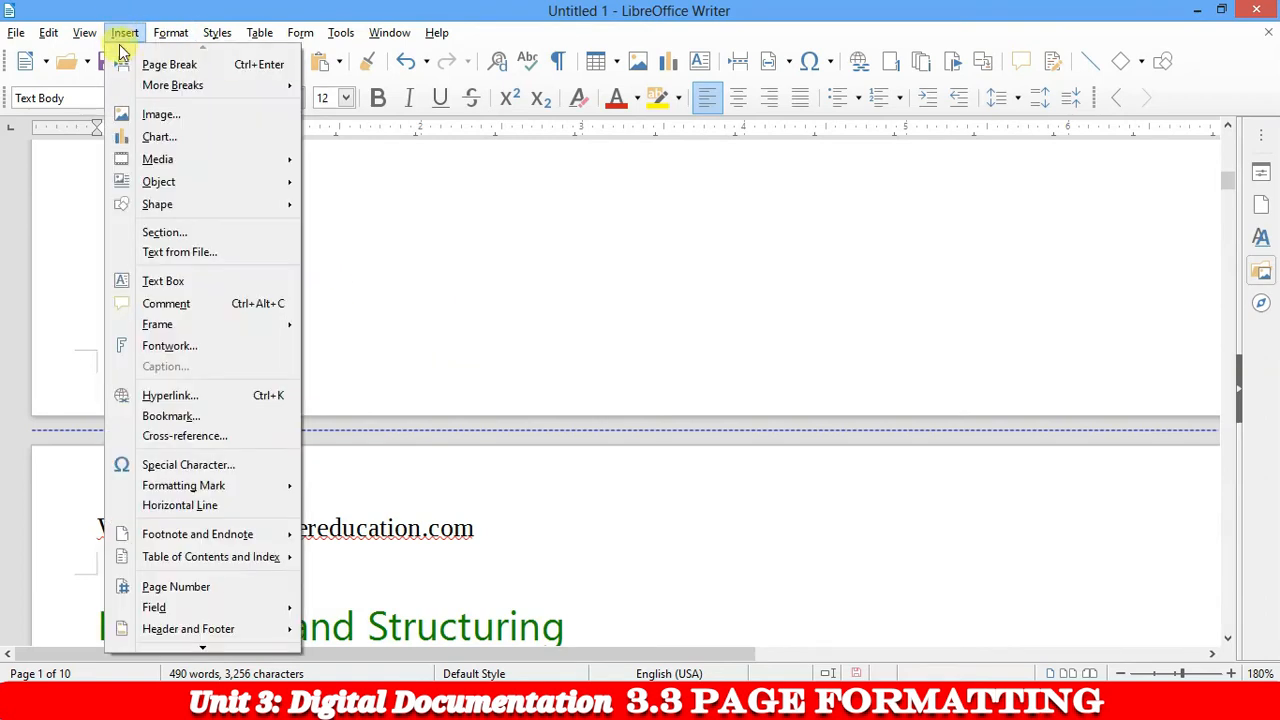
pyautogui.moveTo(214, 648)
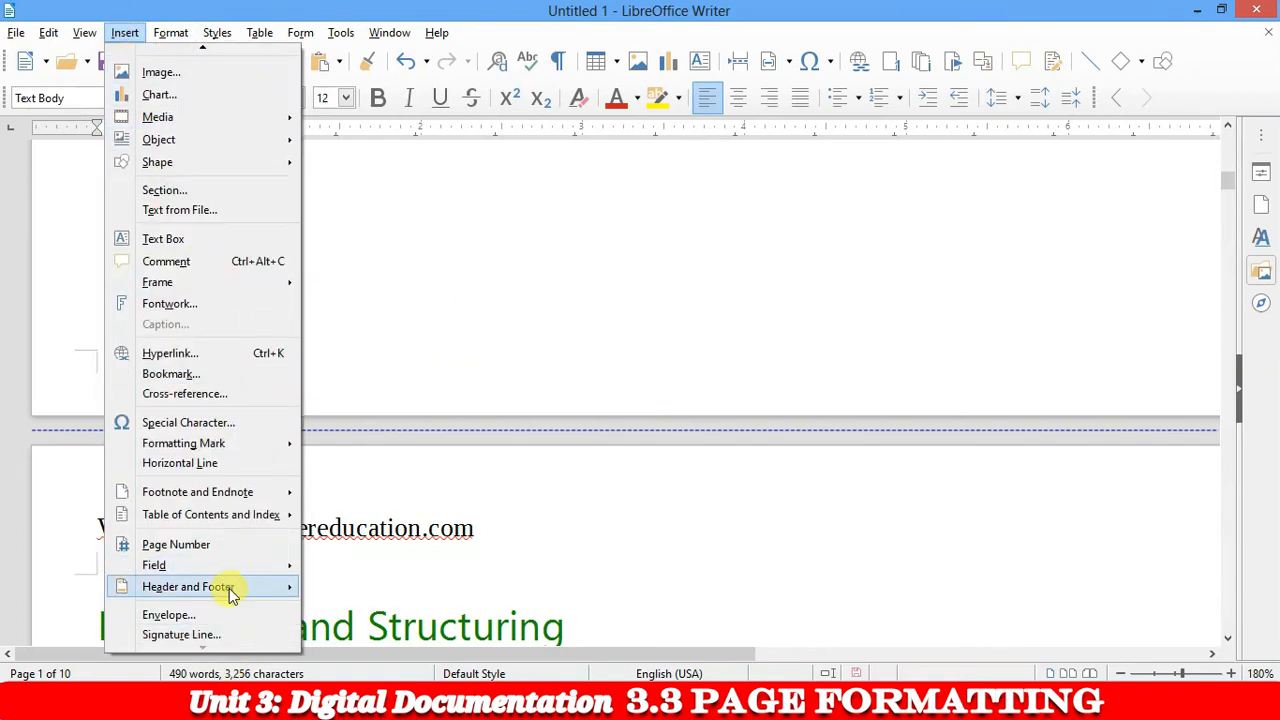
pyautogui.moveTo(230, 590)
pyautogui.moveTo(356, 606)
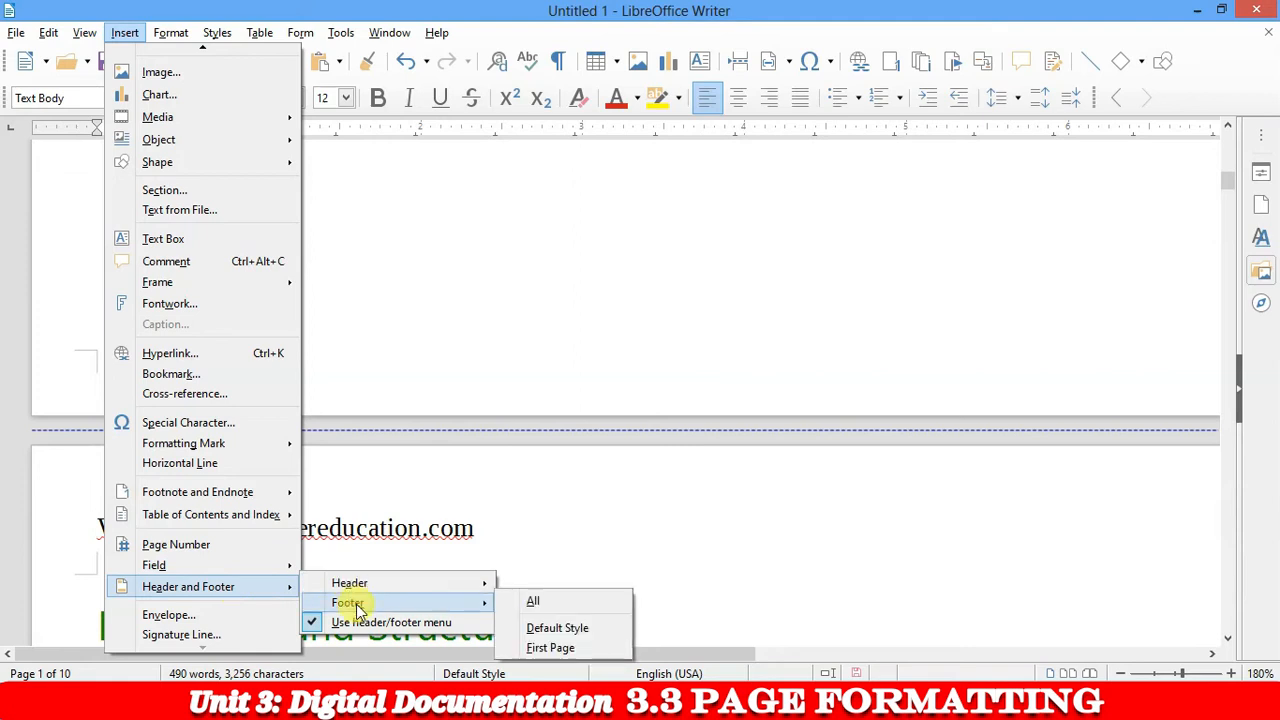
pyautogui.click(537, 602)
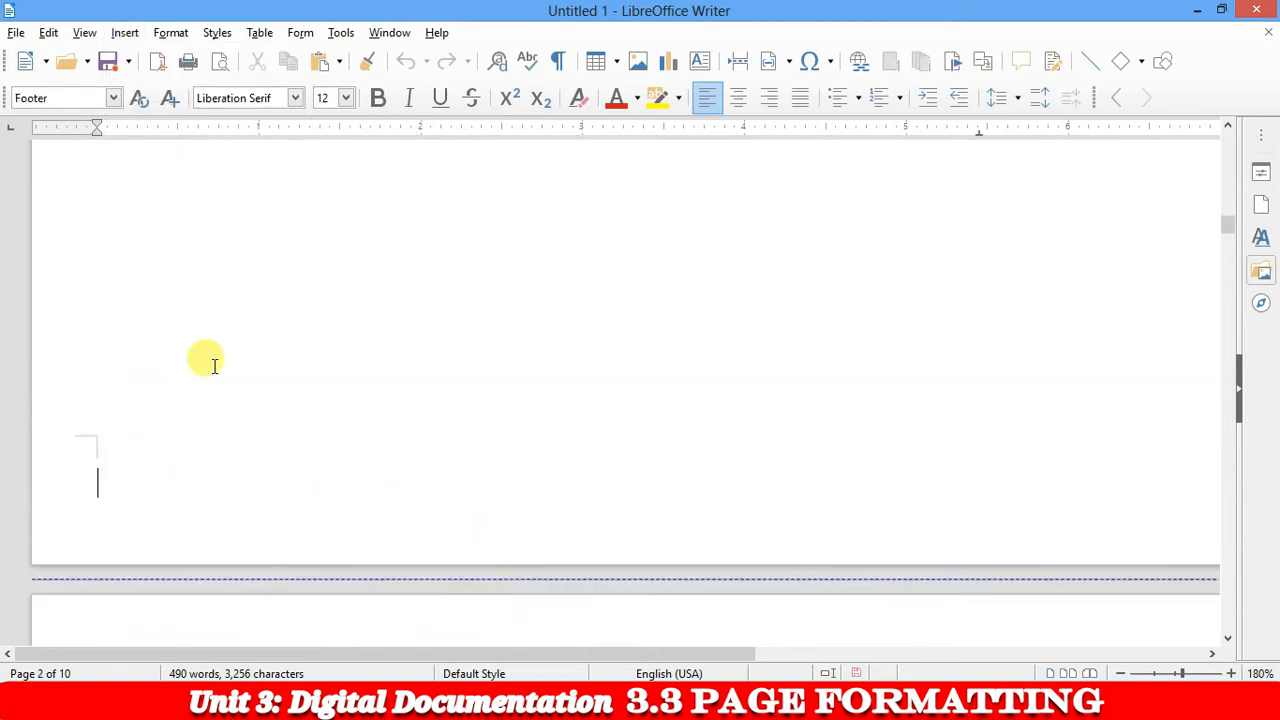
pyautogui.click(127, 496)
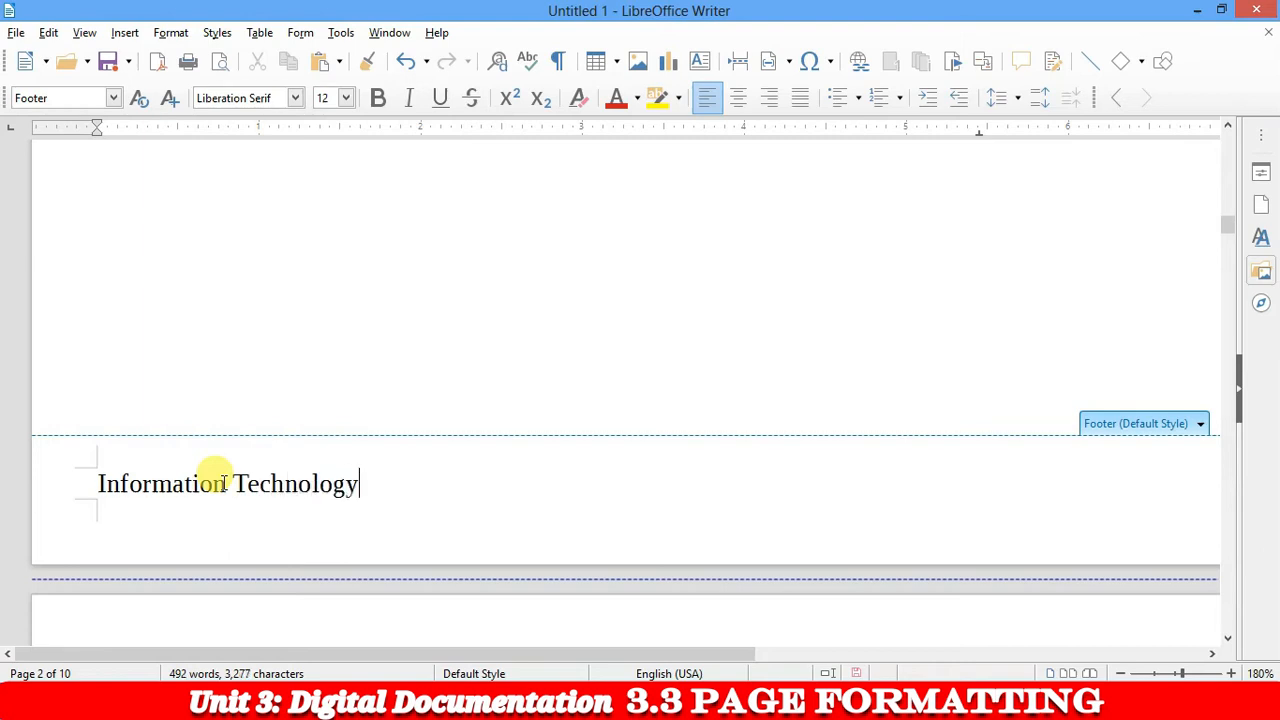
pyautogui.click(317, 293)
pyautogui.keyDown('ctrl'); pyautogui.scroll(-5, 294, 332); pyautogui.keyUp('ctrl')
pyautogui.scroll(-3, 285, 290)
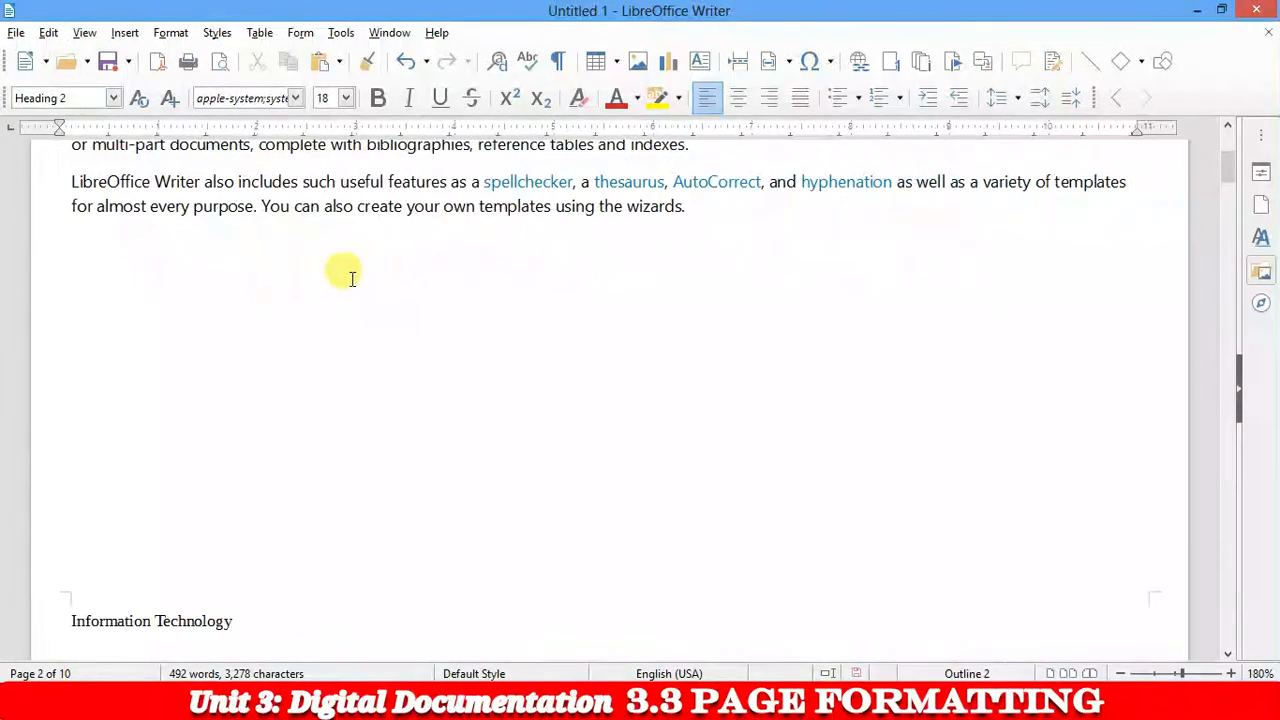
pyautogui.scroll(-5, 319, 321)
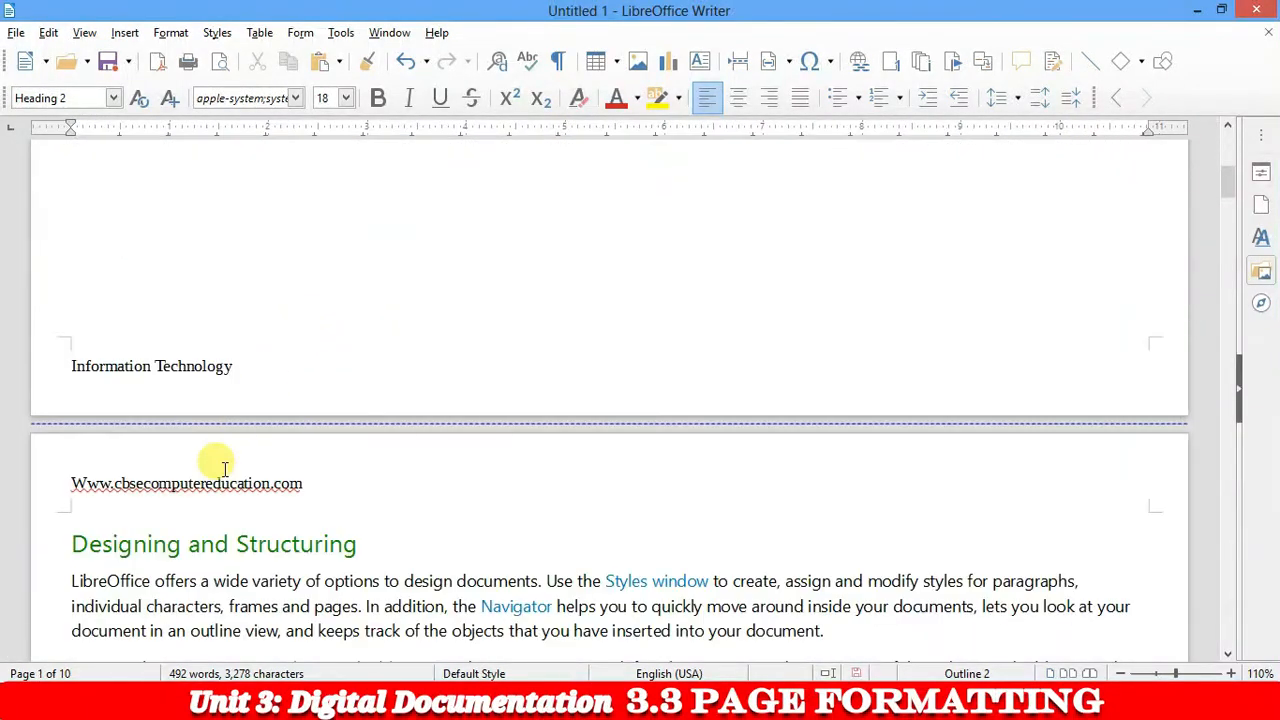
pyautogui.click(237, 367)
pyautogui.click(268, 288)
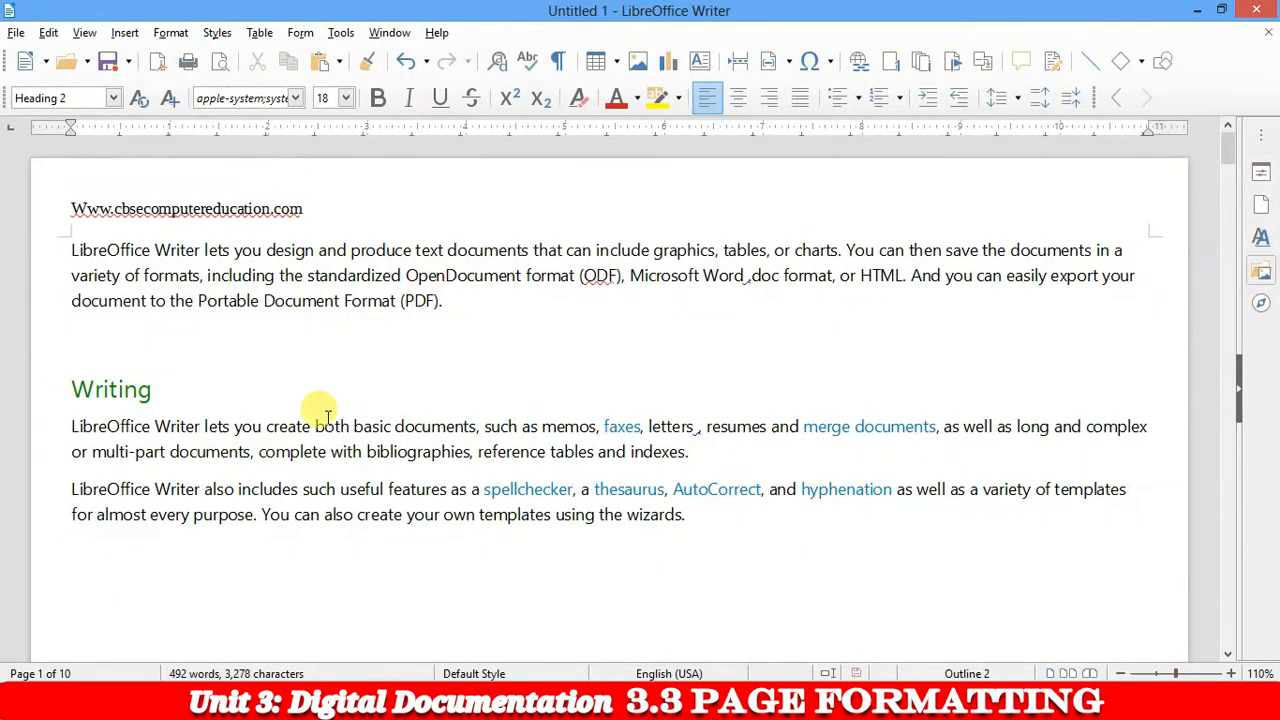
# Examine the website header and the "Information Technology" footer on the first two pages
pyautogui.click(125, 33)
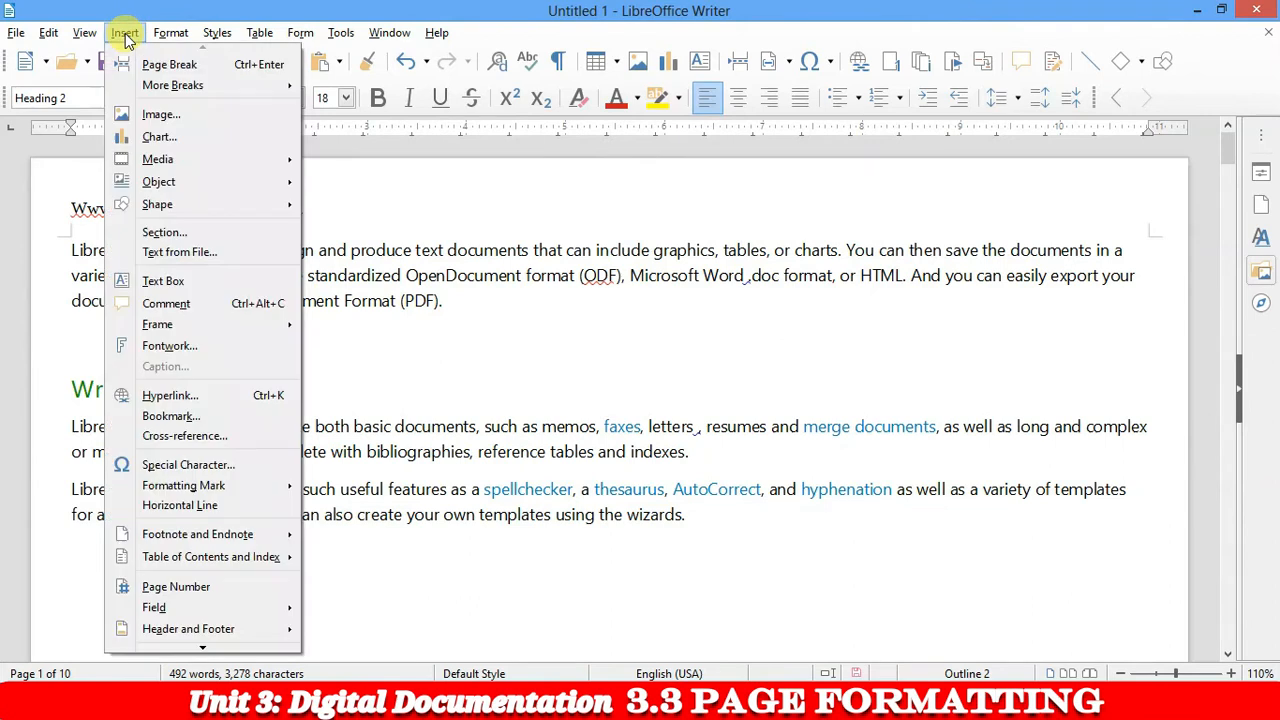
pyautogui.moveTo(251, 626)
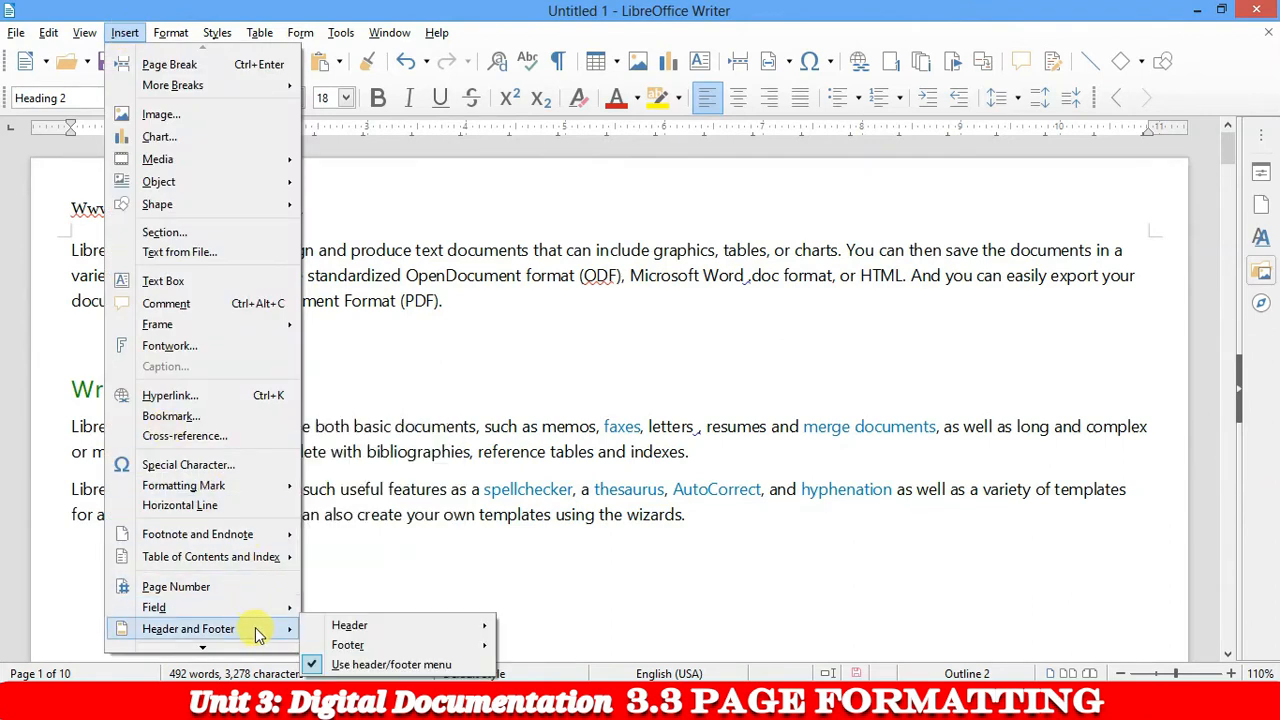
pyautogui.click(518, 578)
pyautogui.click(305, 208)
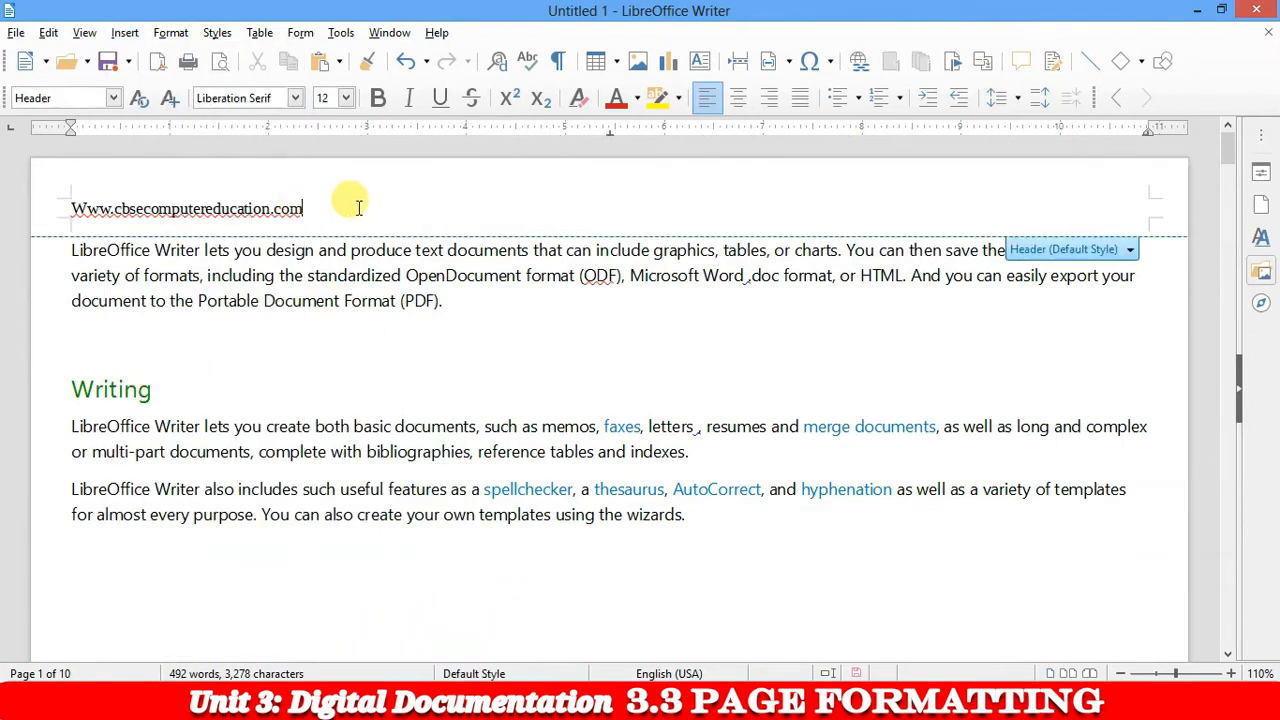
pyautogui.scroll(-10, 286, 329)
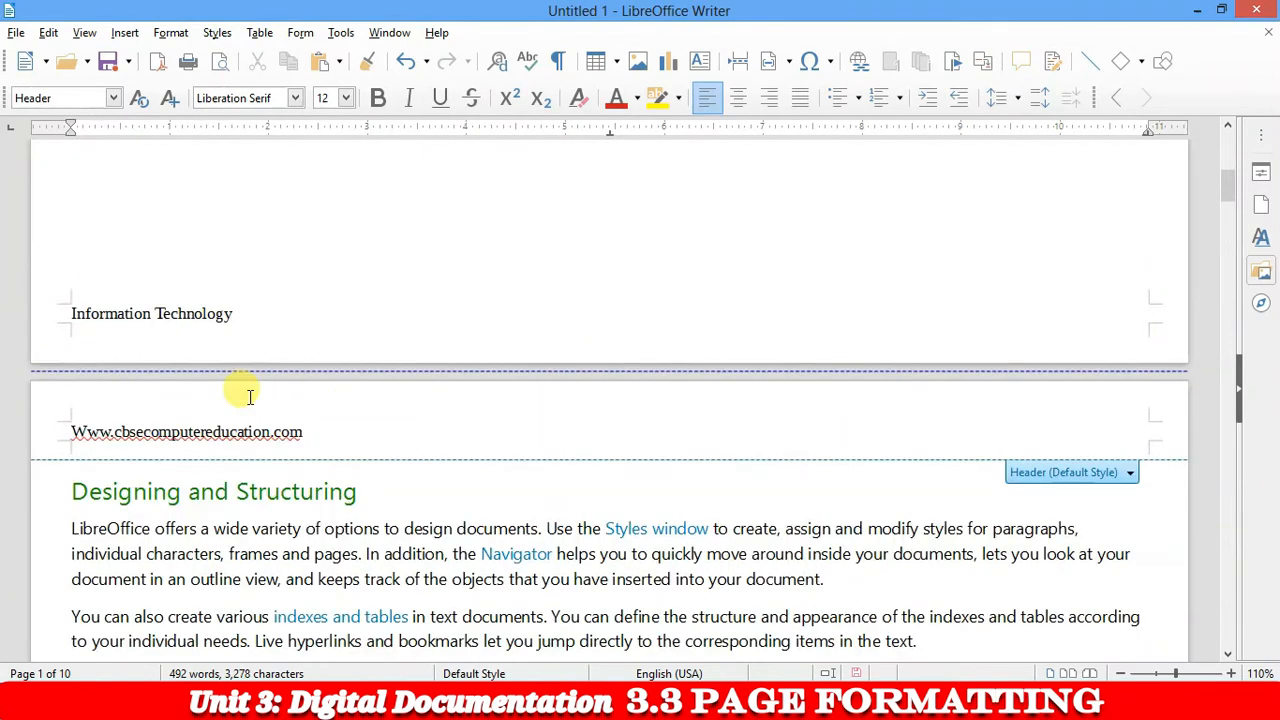
pyautogui.moveTo(323, 434); pyautogui.dragTo(63, 406)
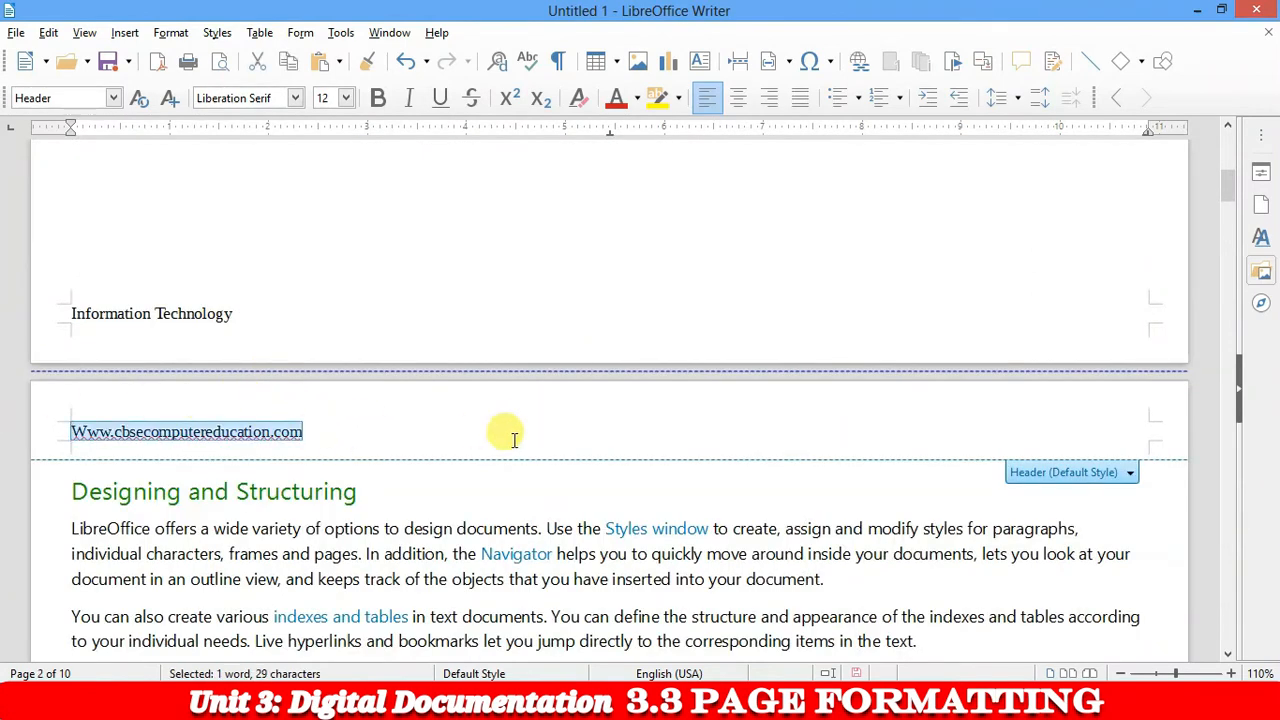
pyautogui.click(270, 316)
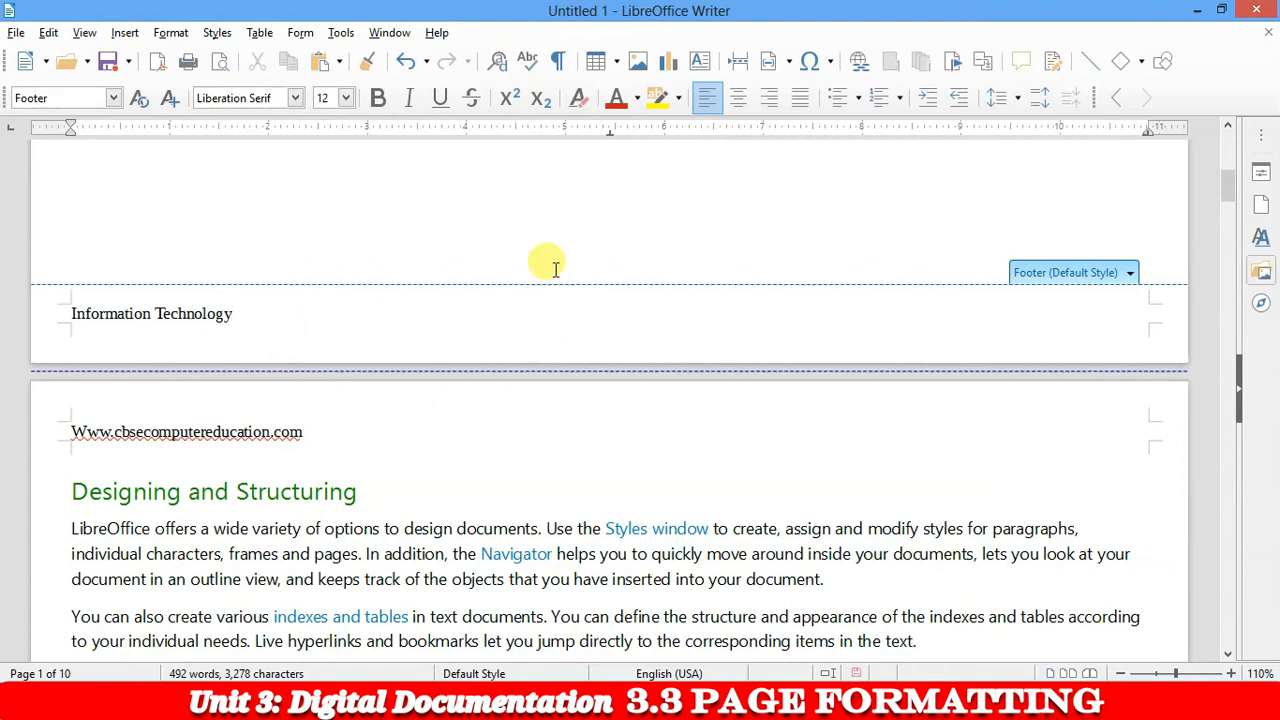
pyautogui.click(518, 220)
pyautogui.scroll(6, 410, 270)
pyautogui.scroll(-1, 317, 255)
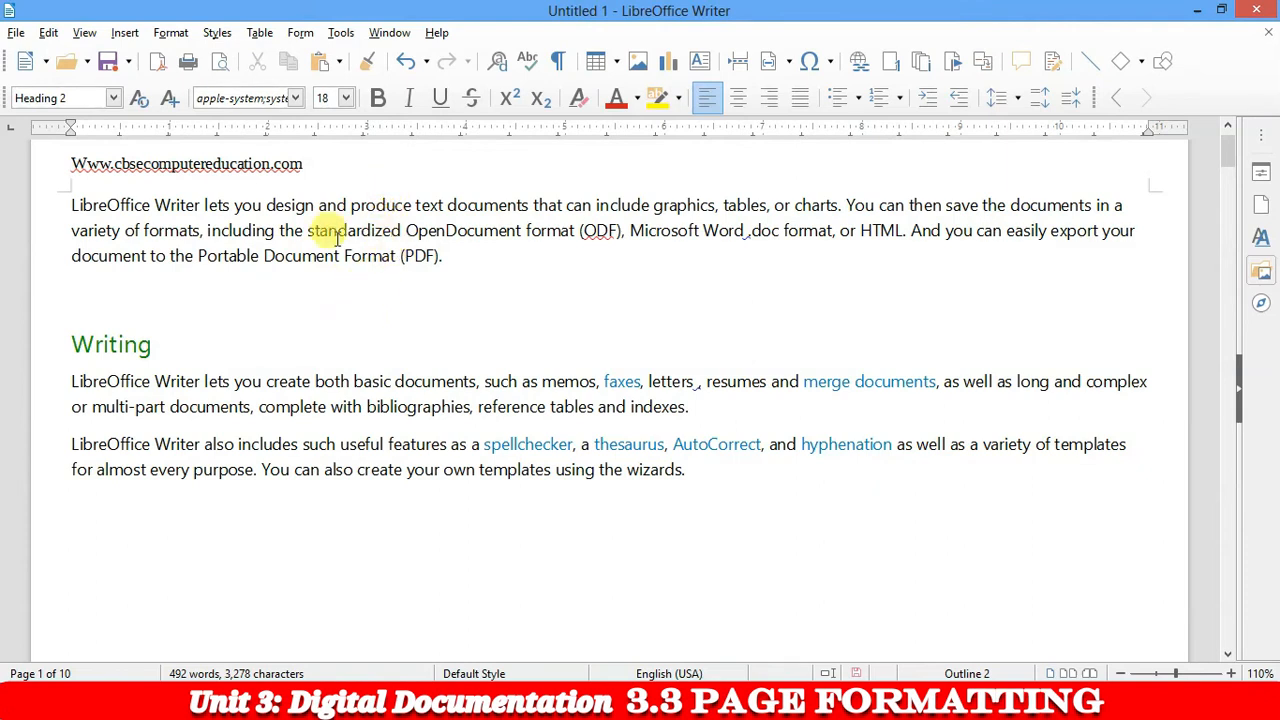
# Add an empty paragraph above the opening text on page 1 and insert a page number in it
pyautogui.click(73, 205)
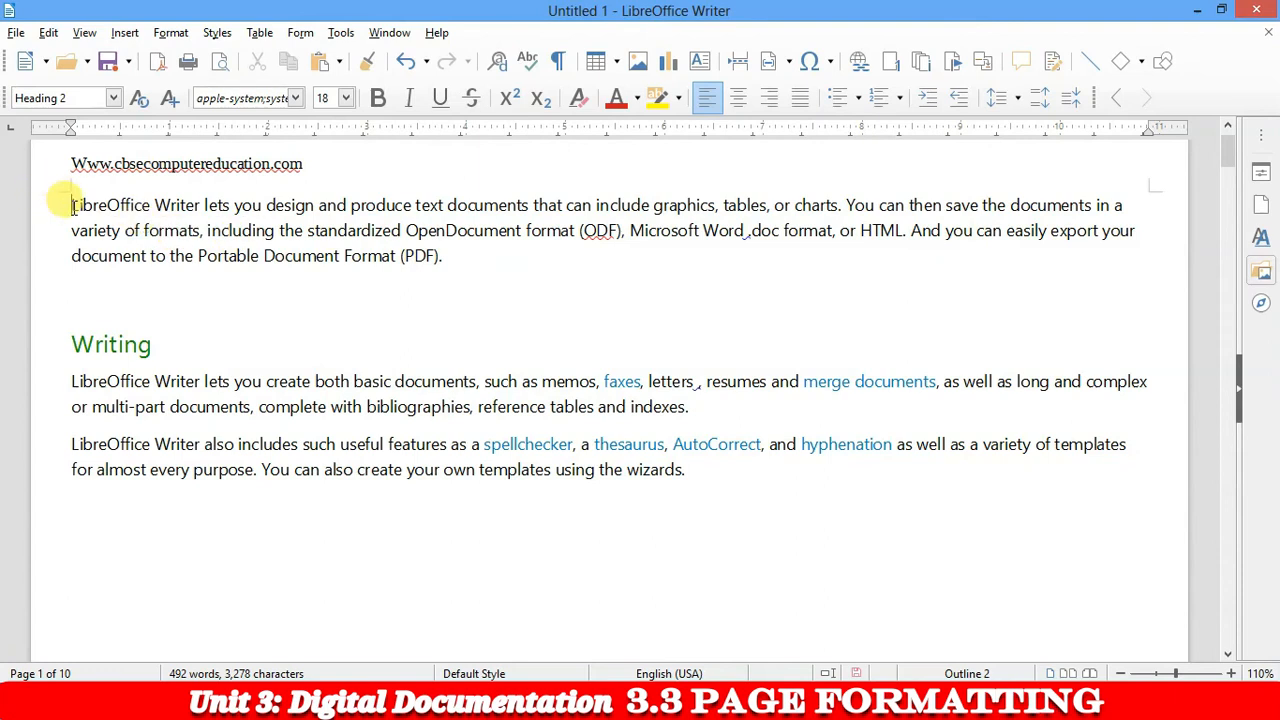
pyautogui.press('Return')
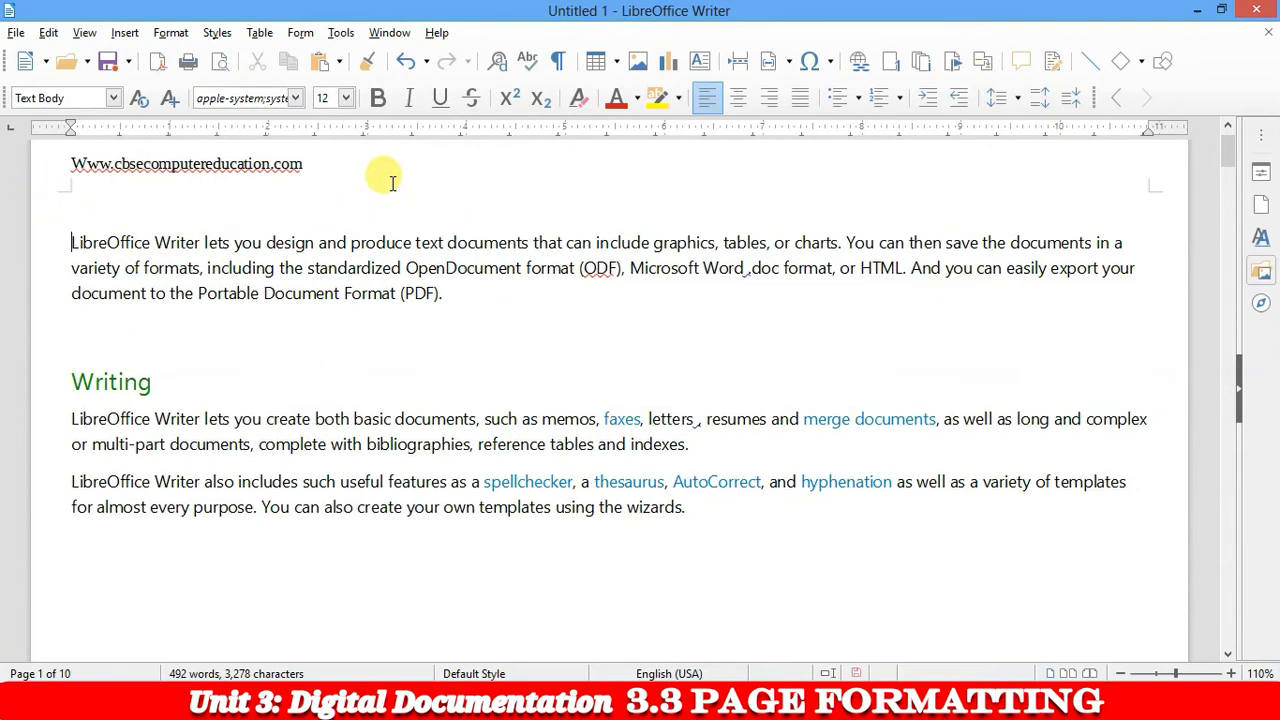
pyautogui.click(105, 202)
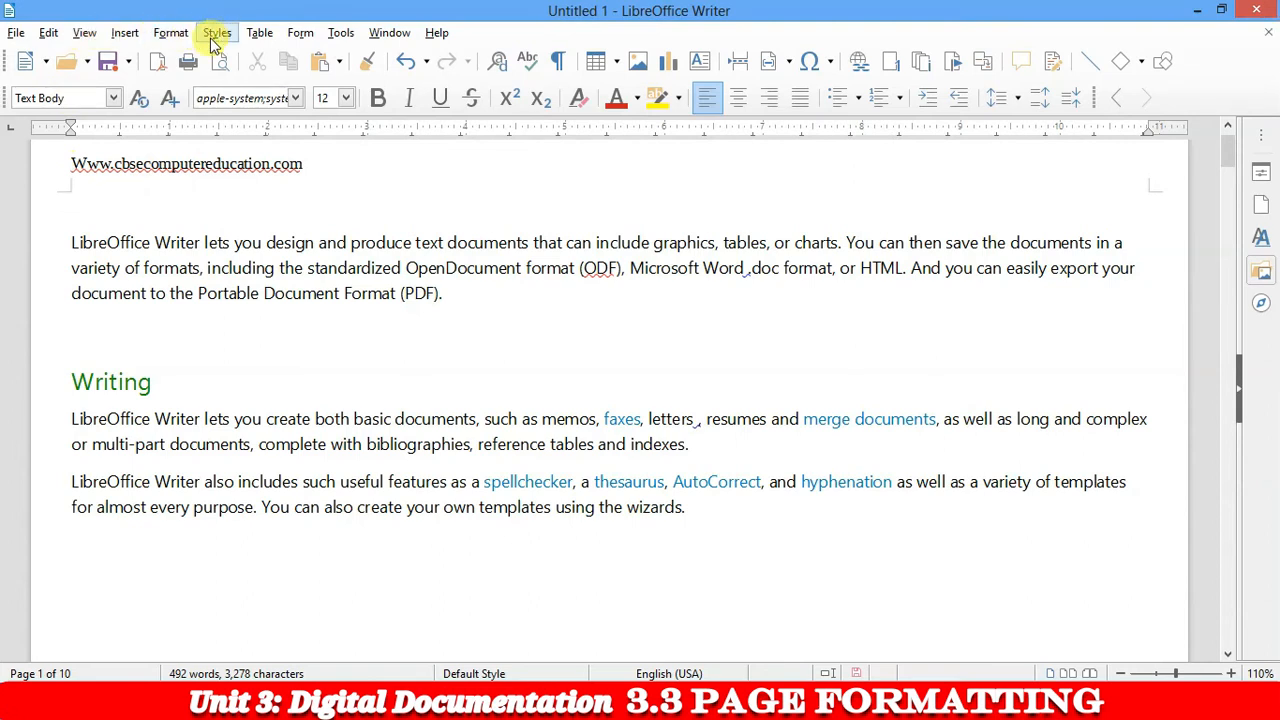
pyautogui.click(124, 32)
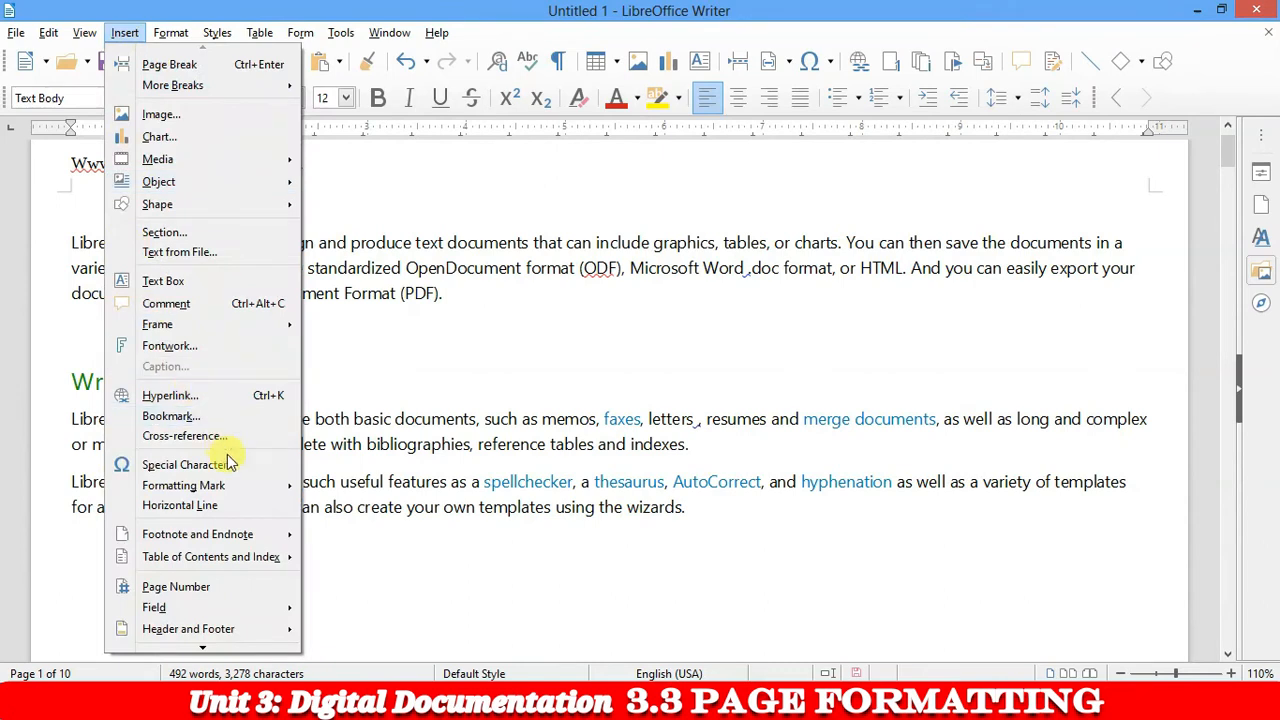
pyautogui.moveTo(215, 632)
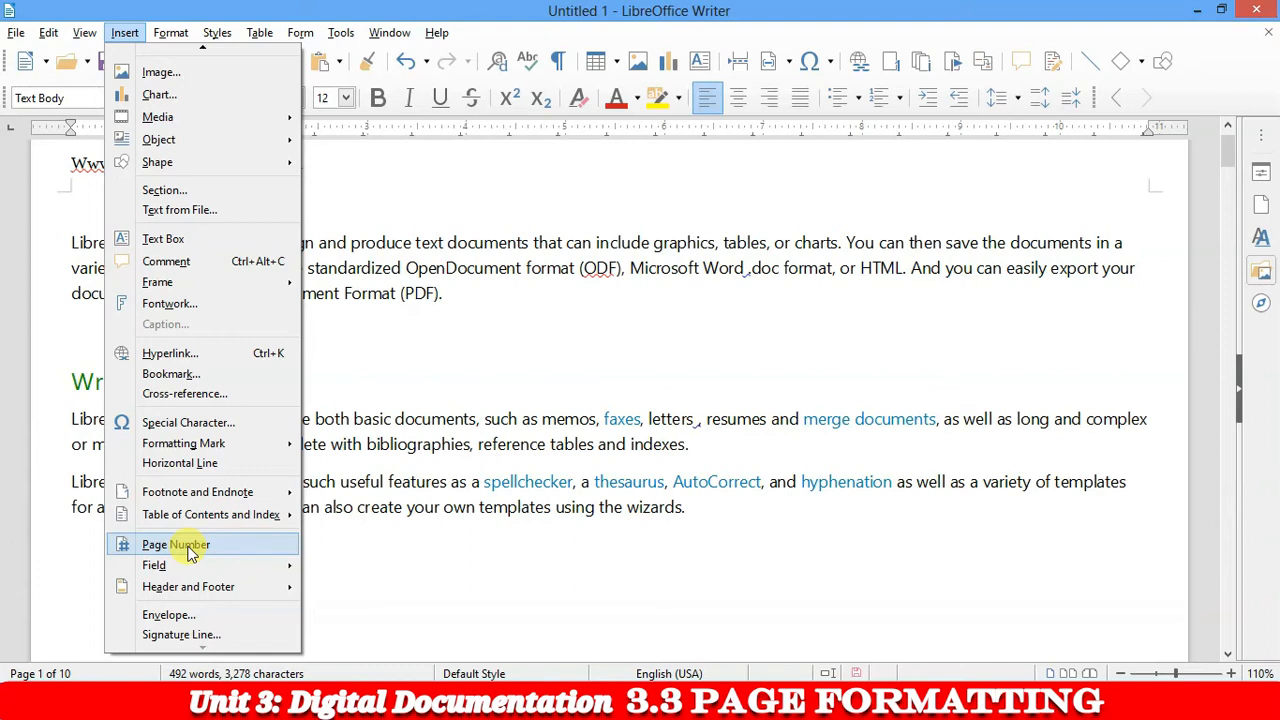
pyautogui.click(190, 546)
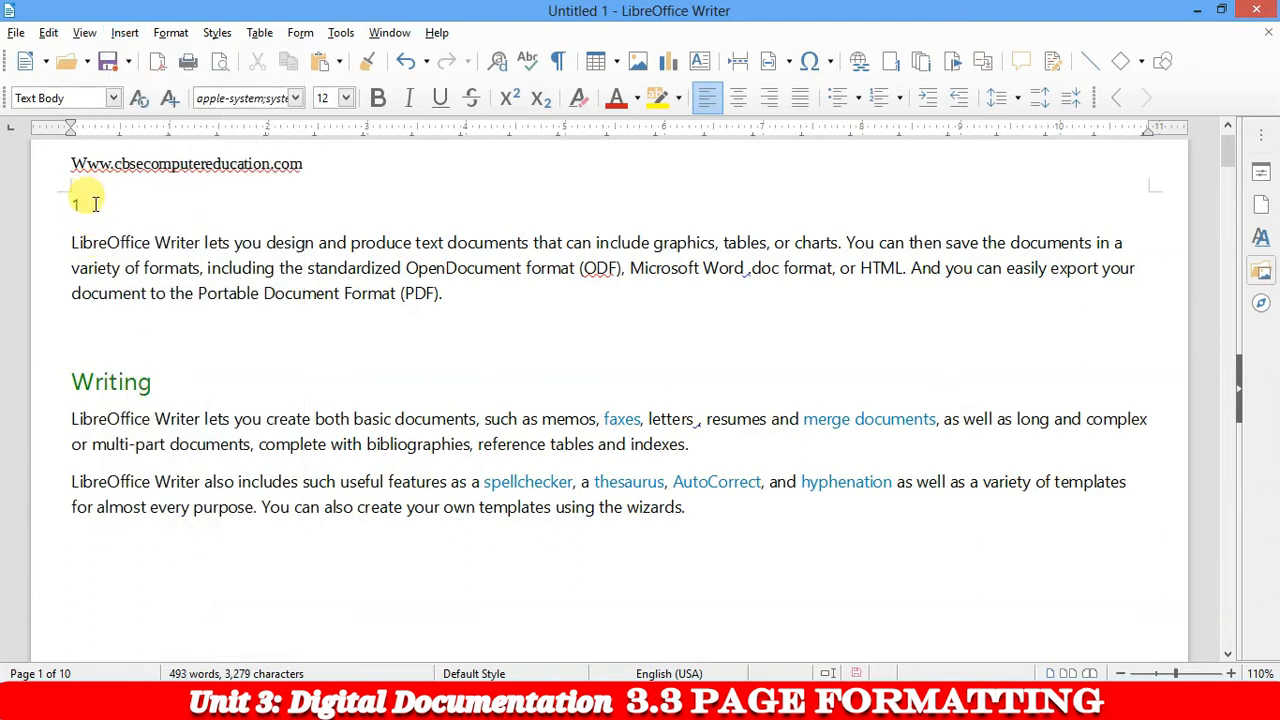
# Insert a page number at the start of the empty body area on page 6 and inspect it up close
pyautogui.scroll(-10, 157, 451)
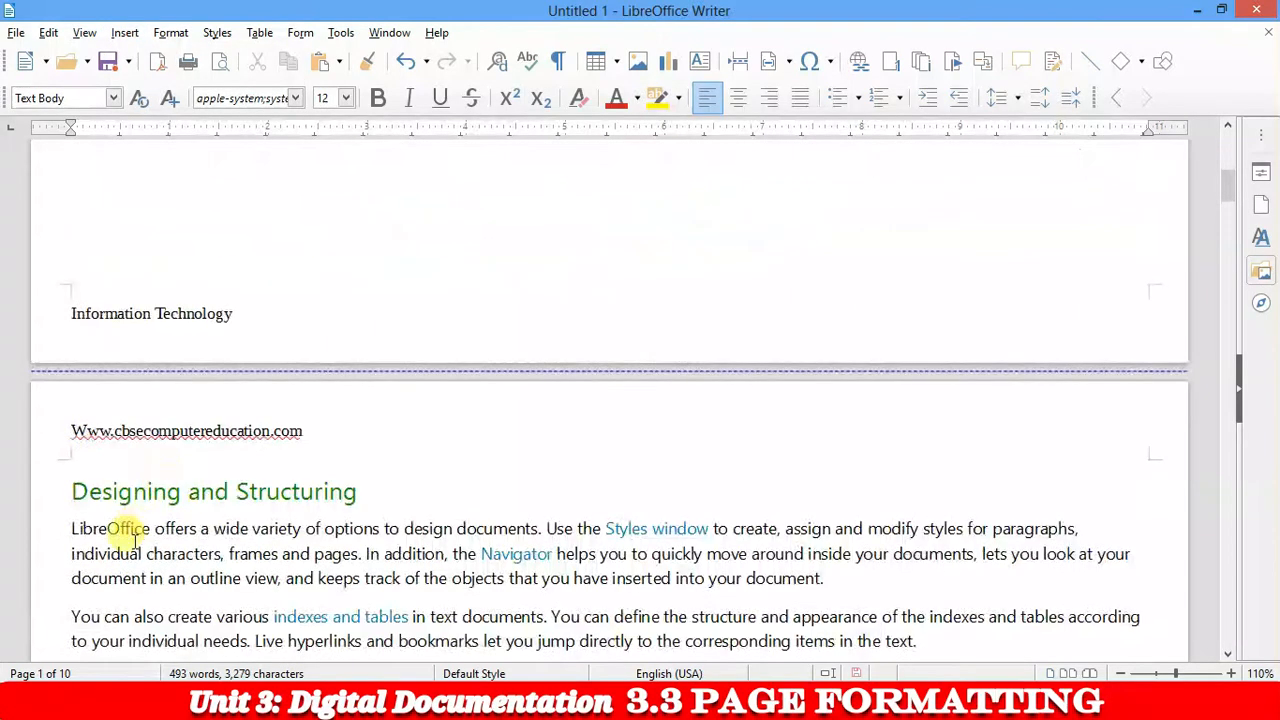
pyautogui.scroll(-20, 286, 457)
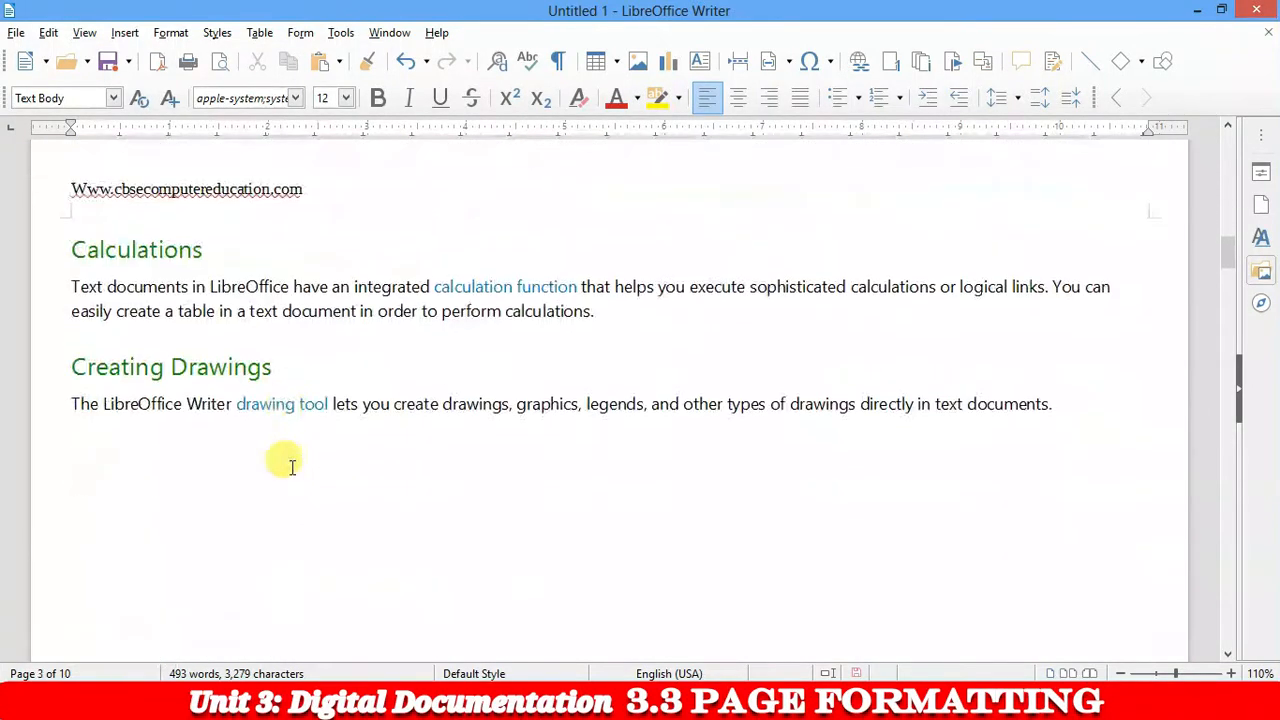
pyautogui.scroll(-20, 296, 483)
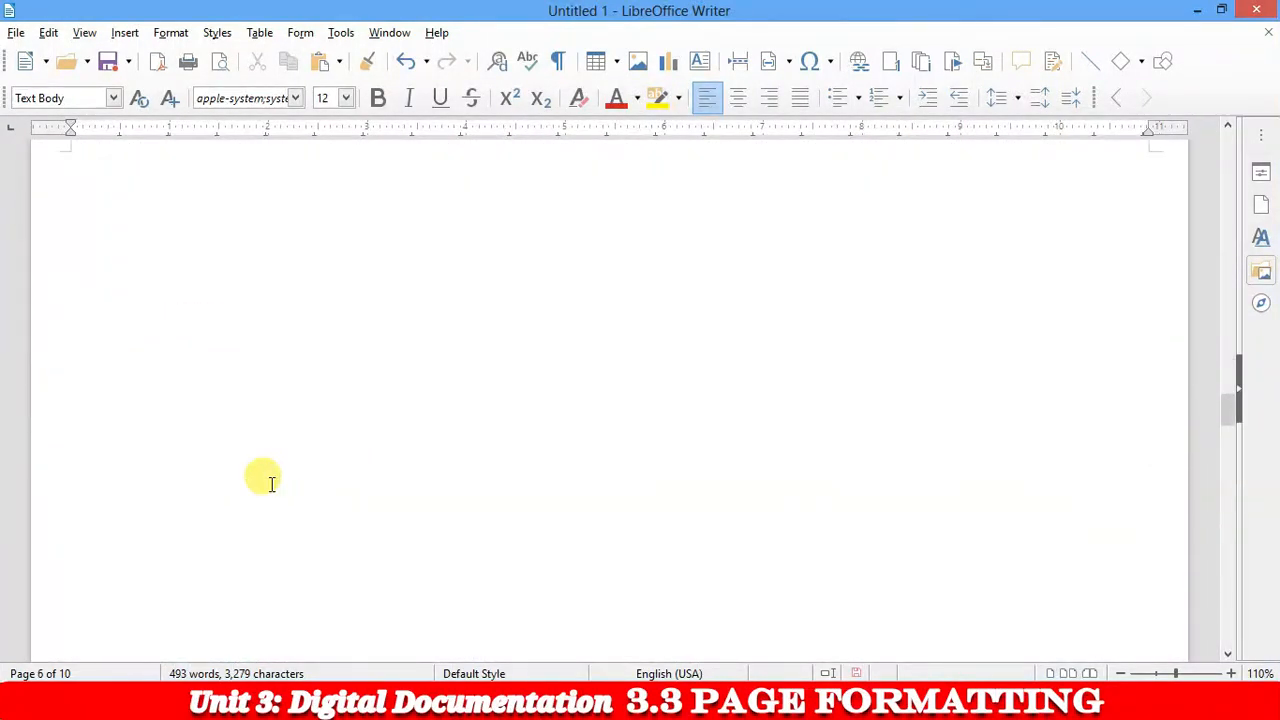
pyautogui.click(141, 250)
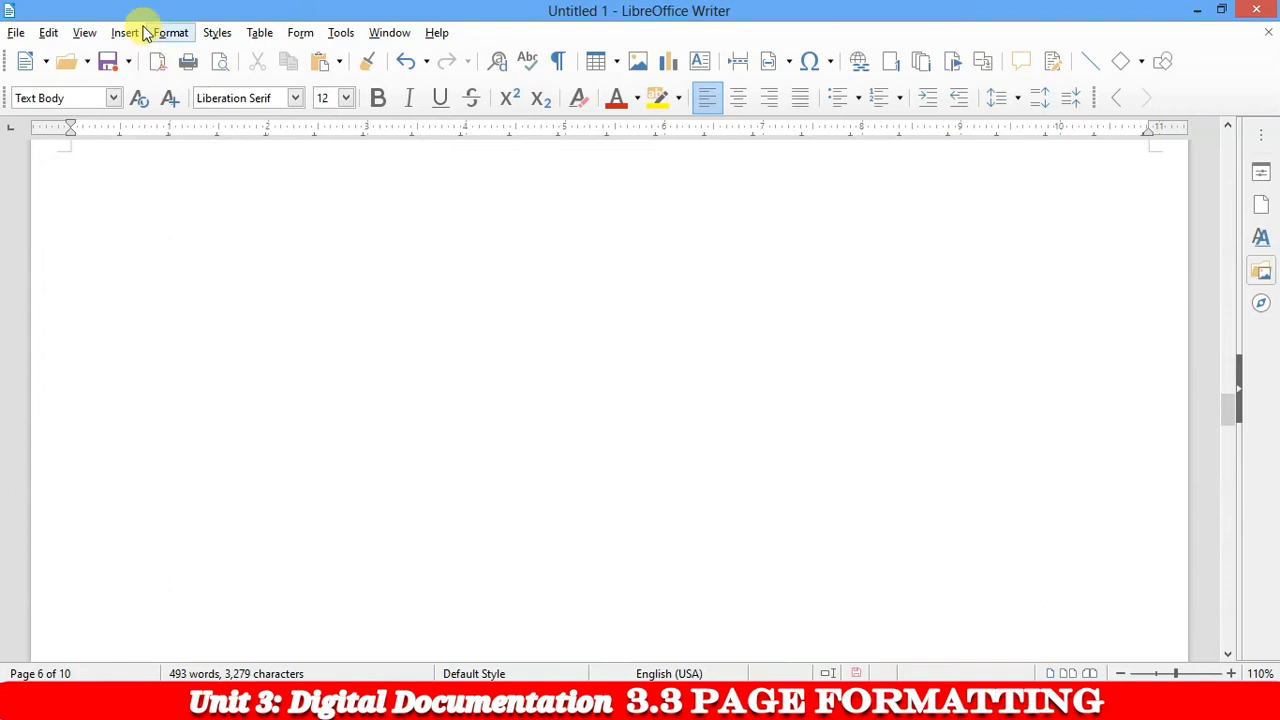
pyautogui.click(124, 32)
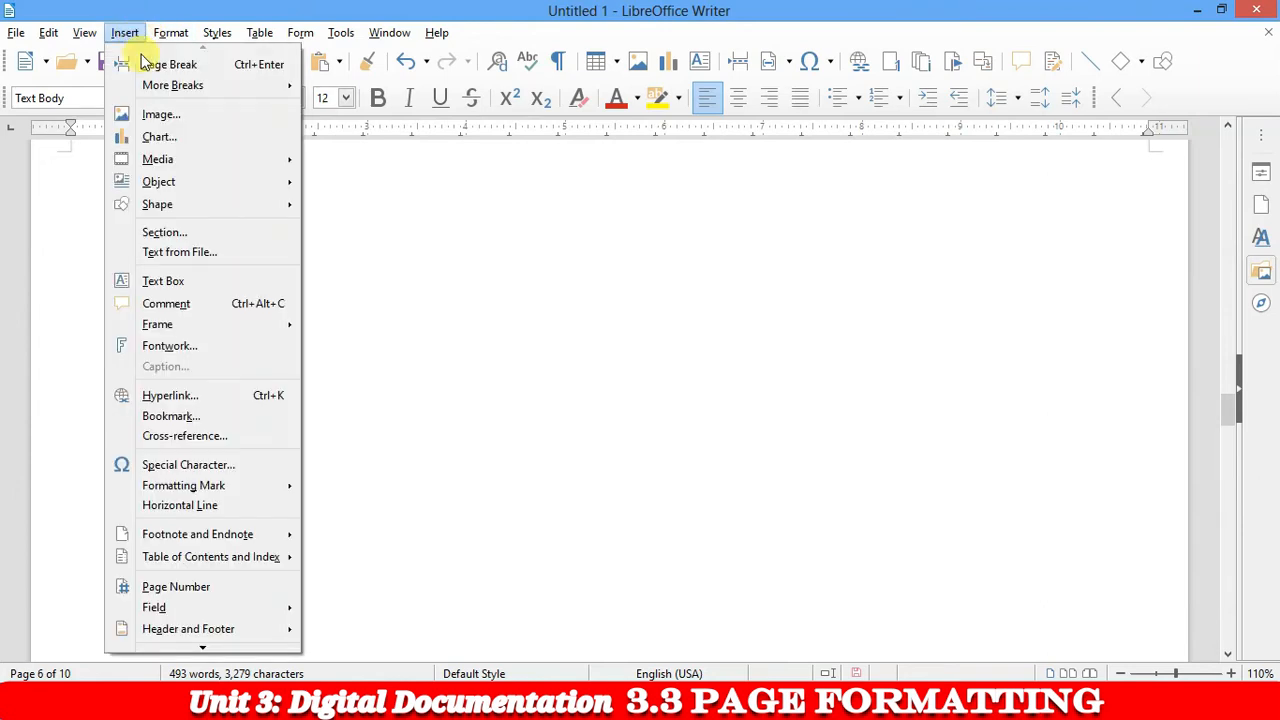
pyautogui.click(210, 585)
pyautogui.hotkey('shift', 'Left')
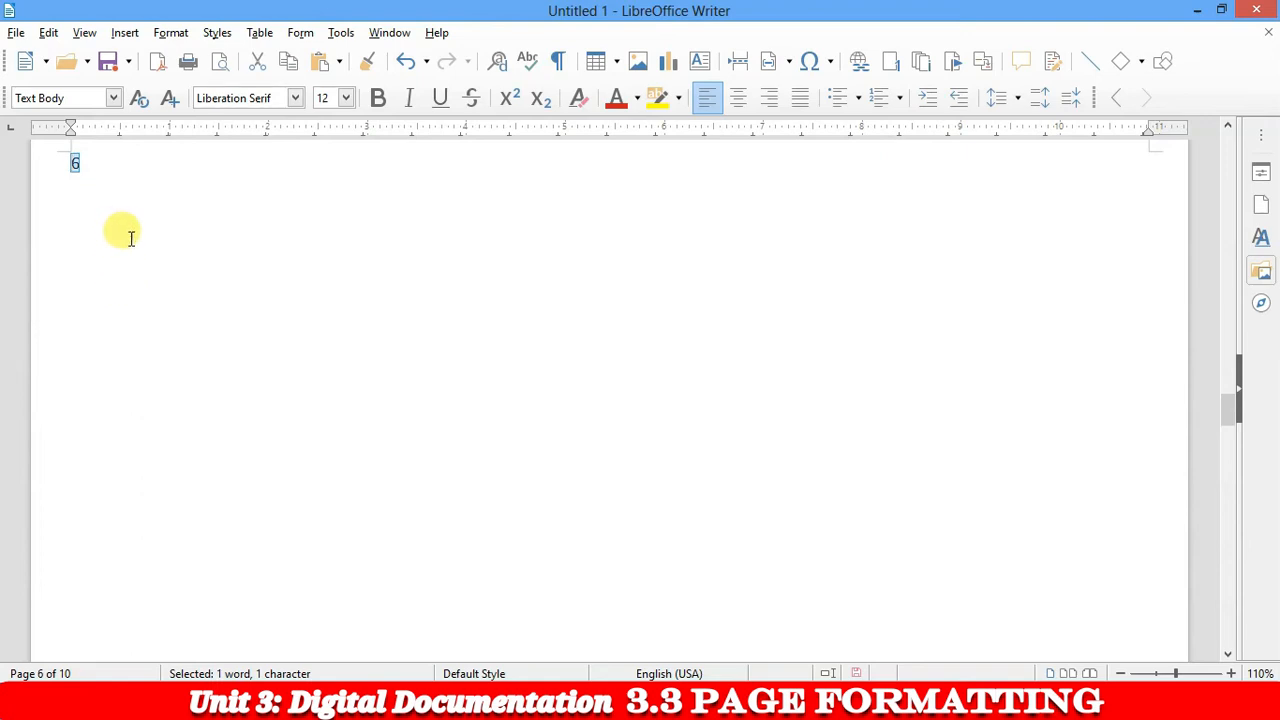
pyautogui.keyDown('ctrl'); pyautogui.scroll(5, 130, 238); pyautogui.keyUp('ctrl')
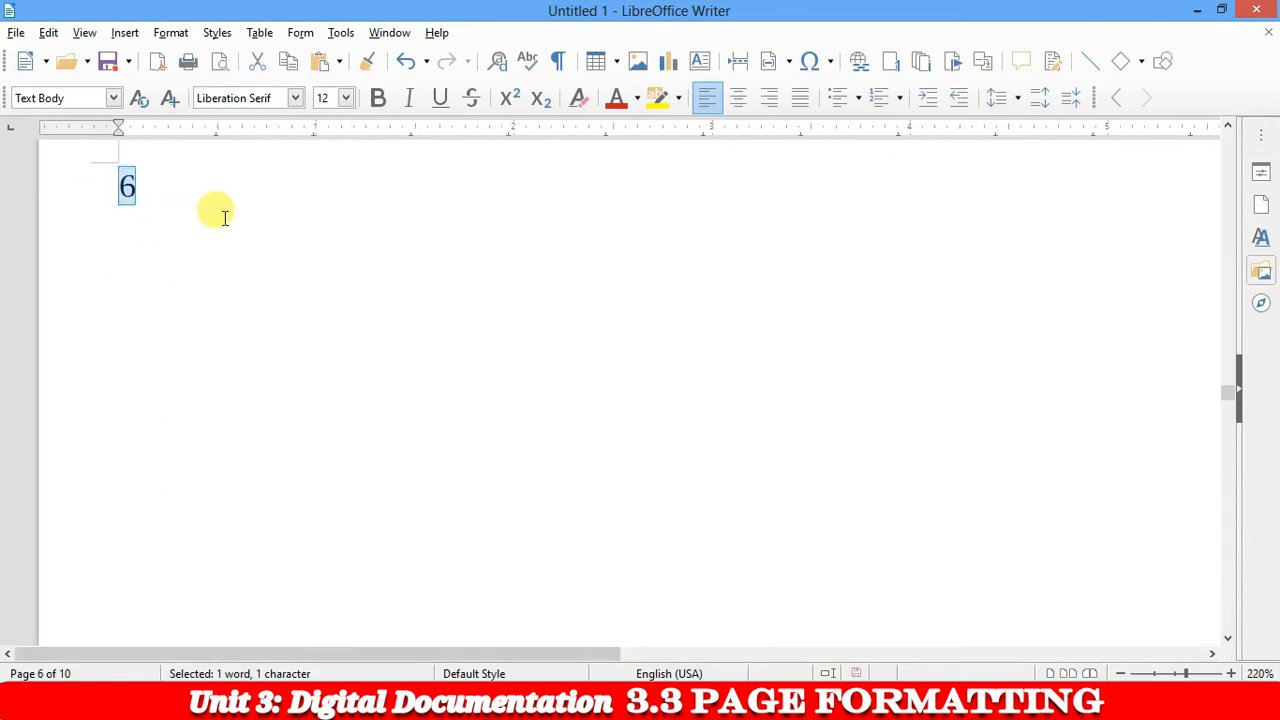
pyautogui.click(194, 231)
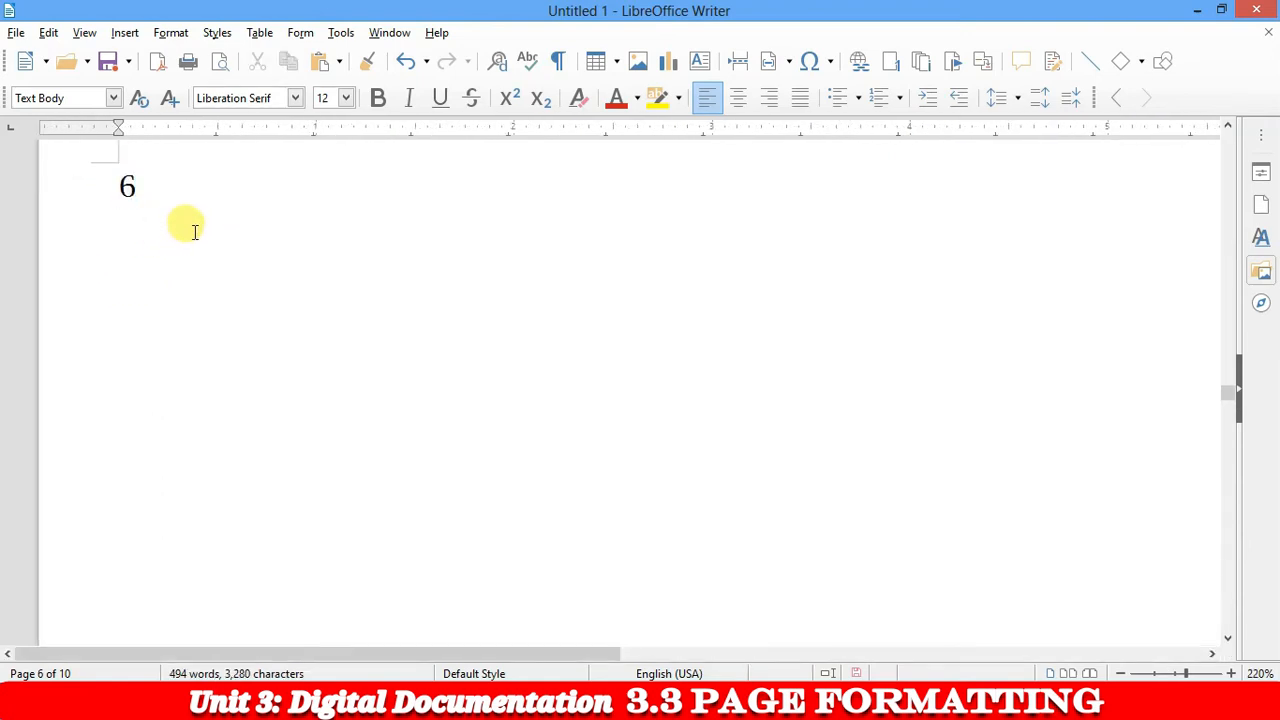
# Delete the website address from the Default Style page header
pyautogui.scroll(6, 220, 230)
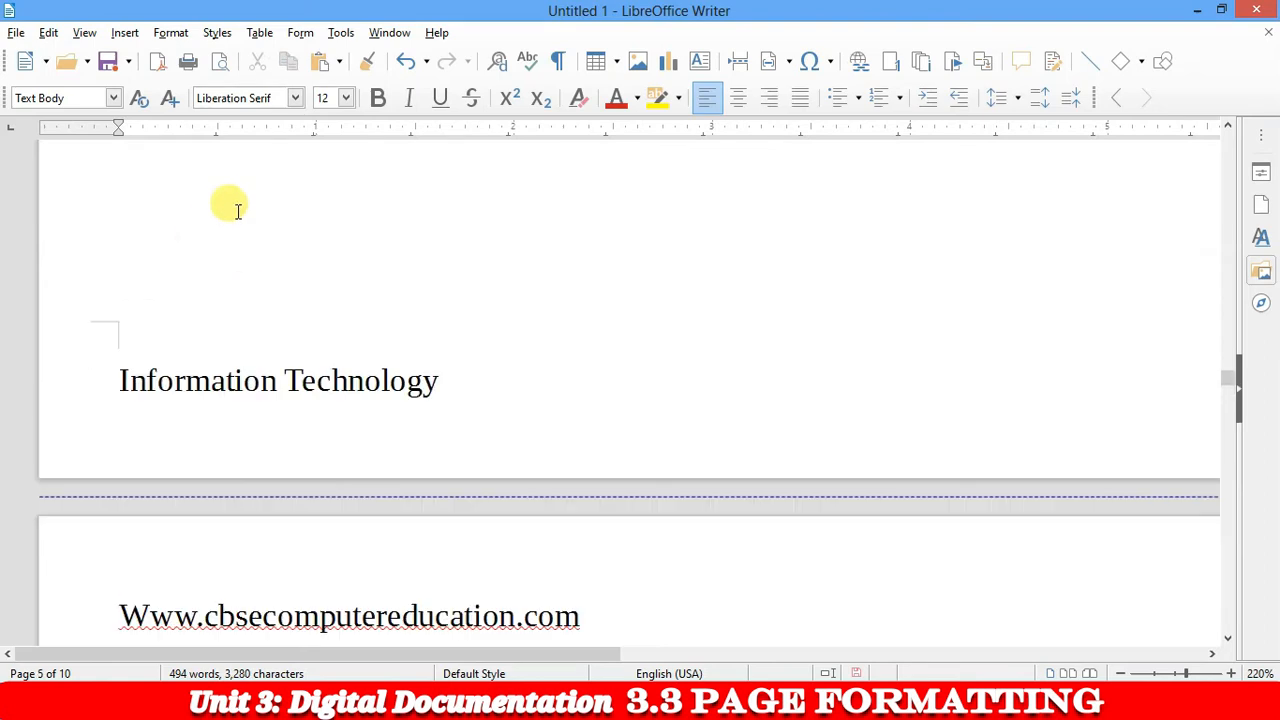
pyautogui.scroll(-3, 260, 300)
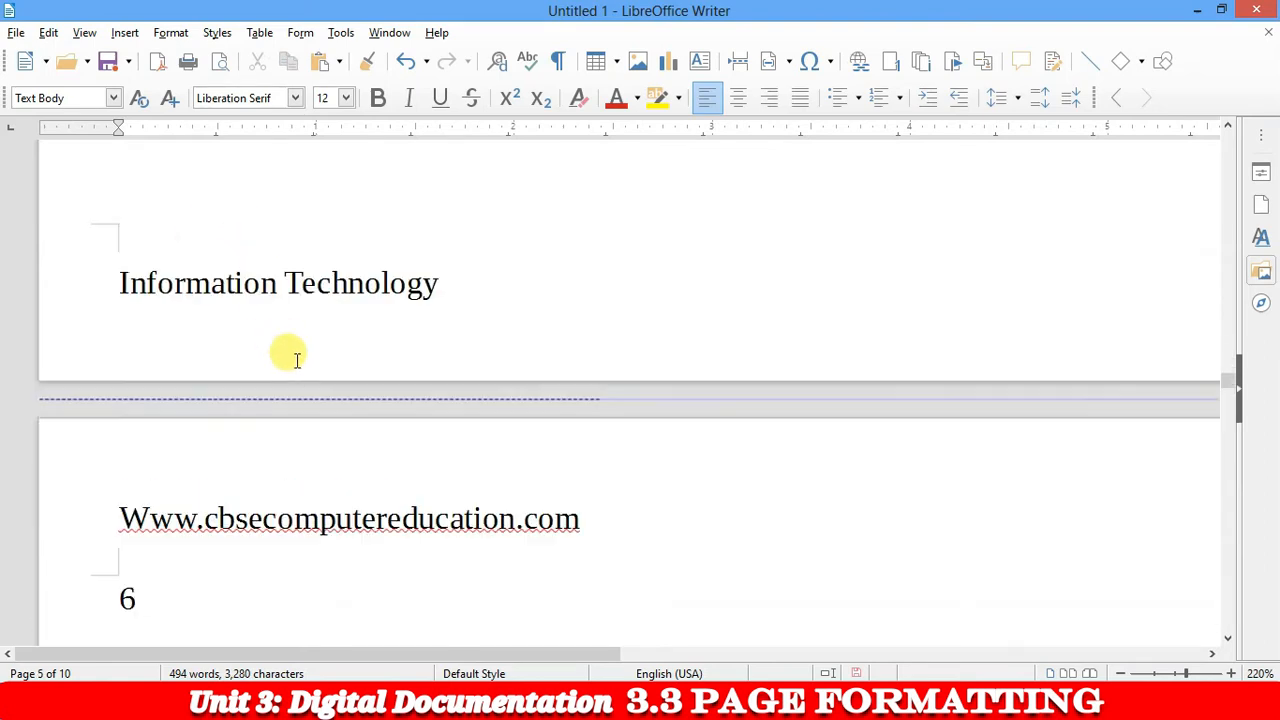
pyautogui.click(194, 517)
pyautogui.click(91, 508)
pyautogui.keyDown('shift'); pyautogui.click(595, 498); pyautogui.keyUp('shift')
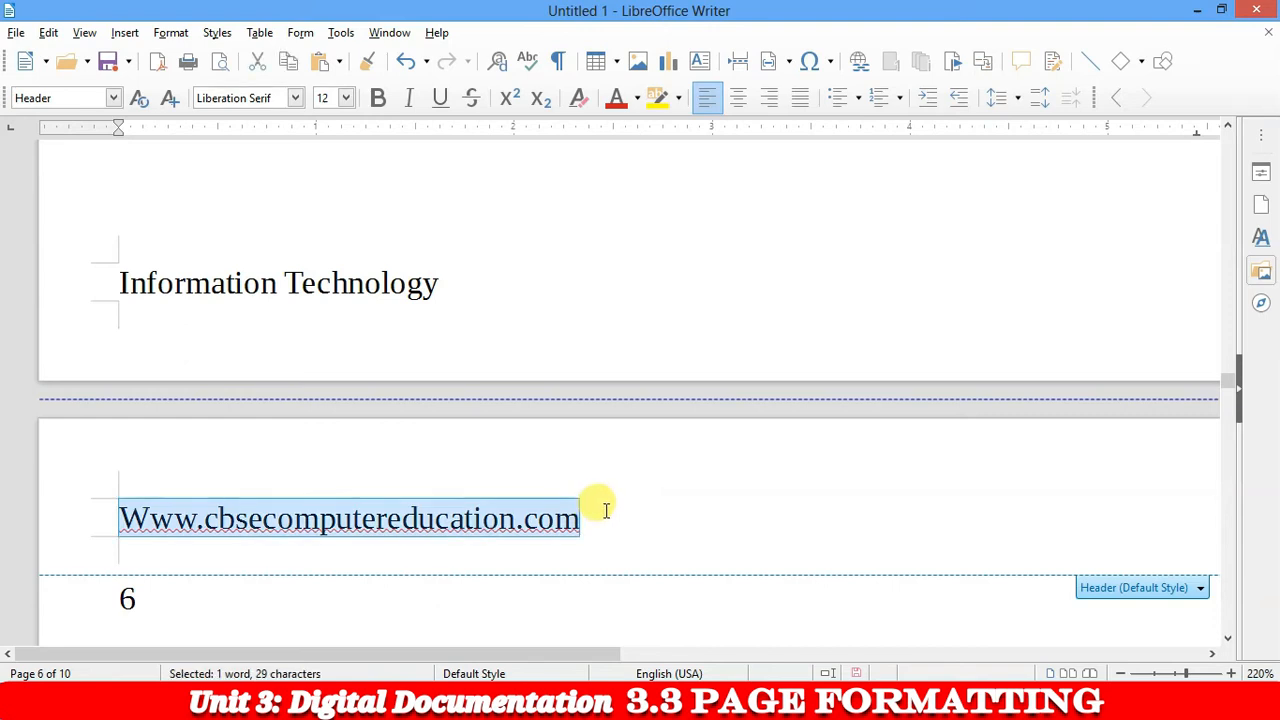
pyautogui.scroll(-4, 597, 562)
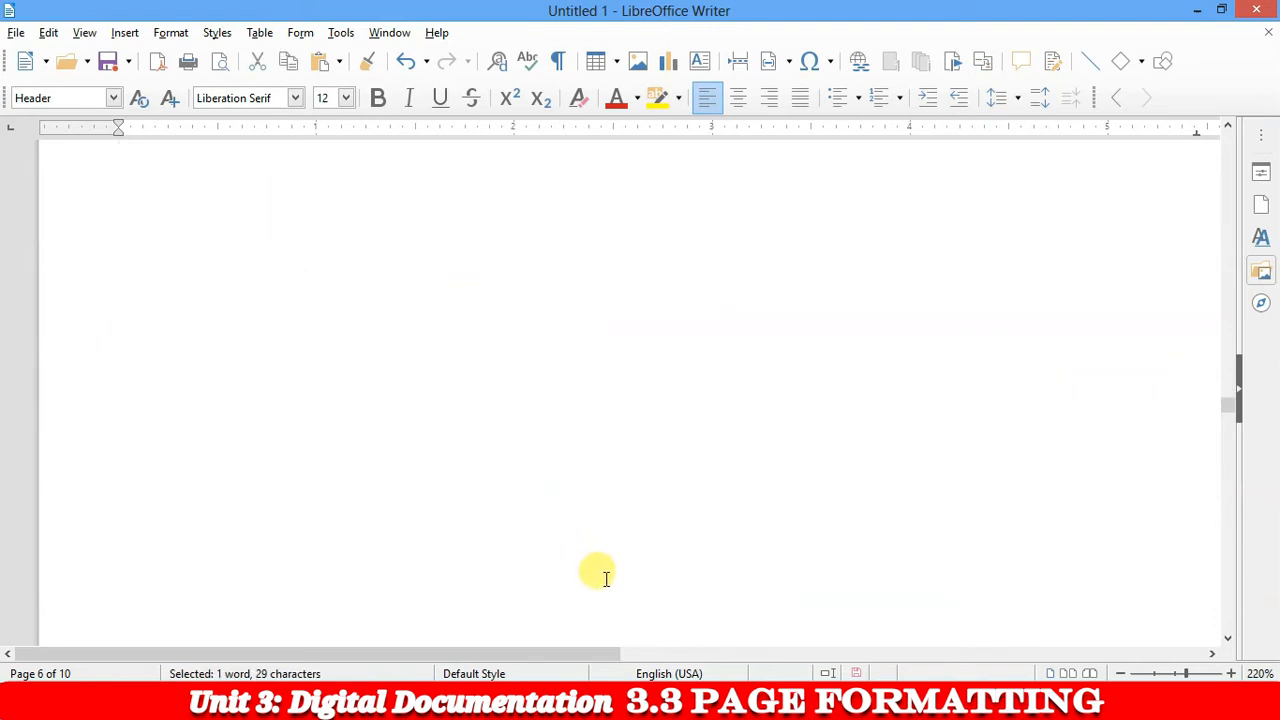
pyautogui.scroll(6, 608, 577)
pyautogui.scroll(-4, 540, 400)
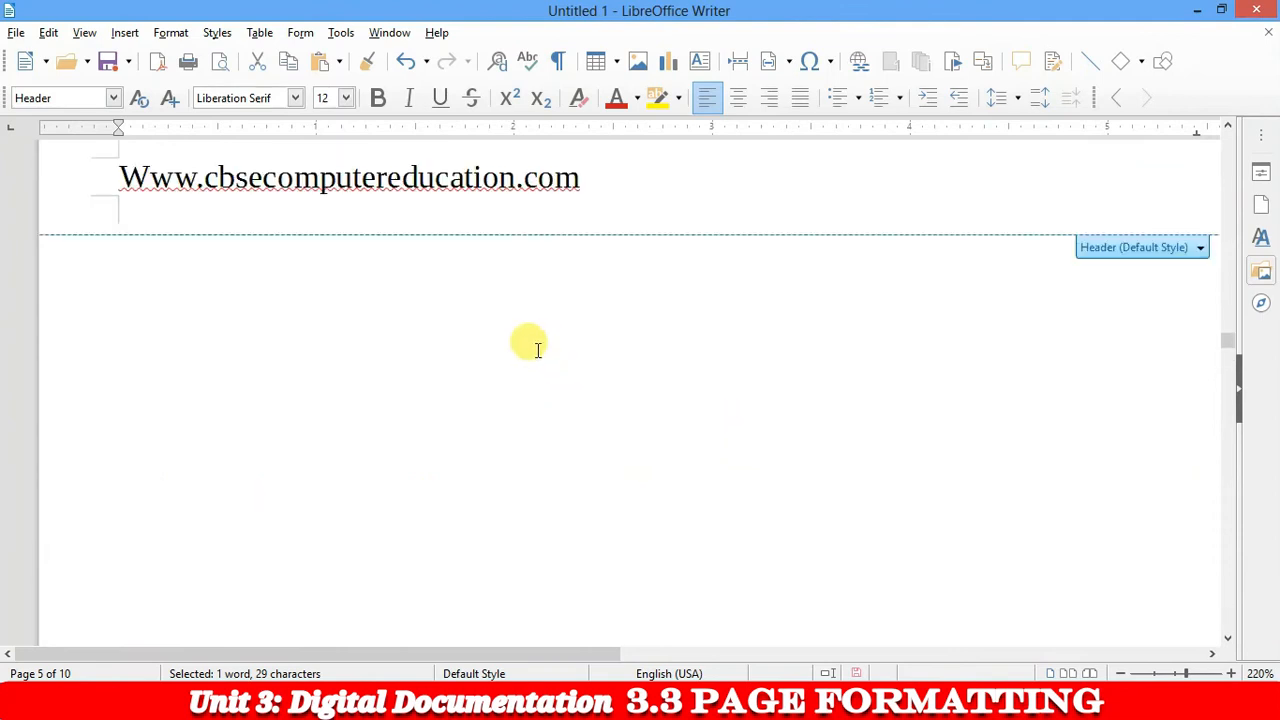
pyautogui.scroll(15, 505, 245)
pyautogui.scroll(10, 497, 215)
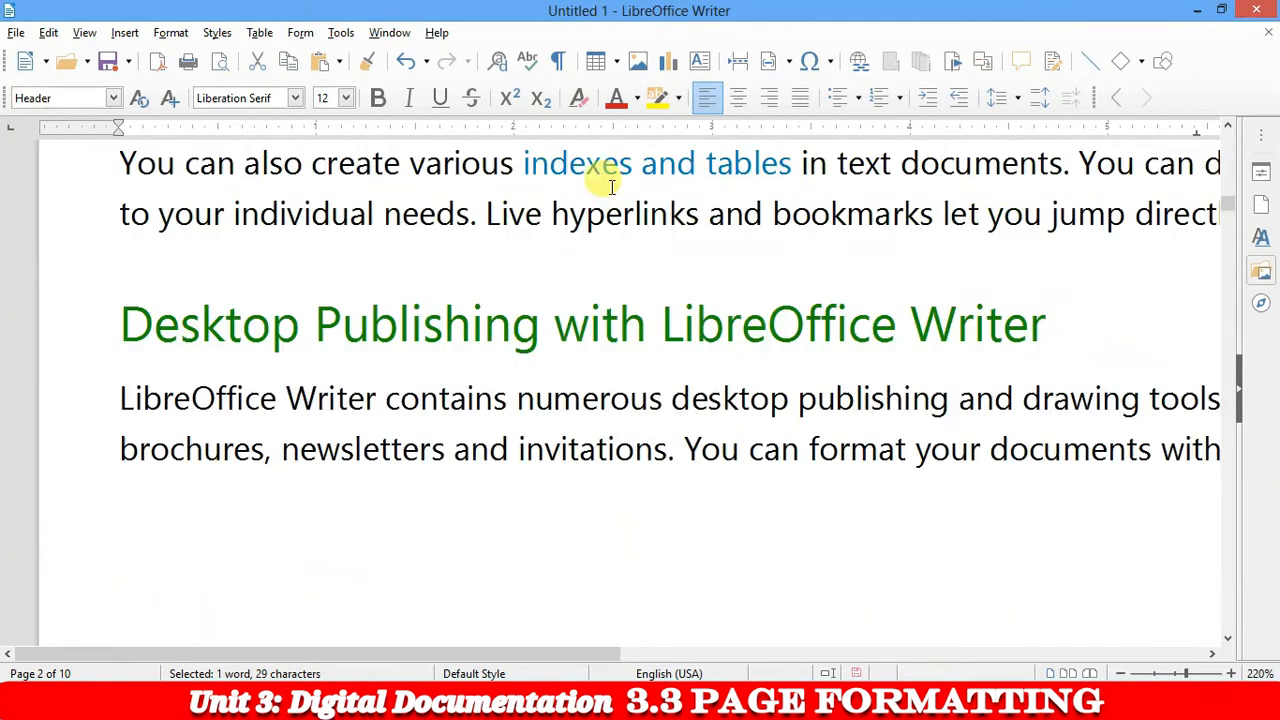
pyautogui.scroll(15, 1230, 207)
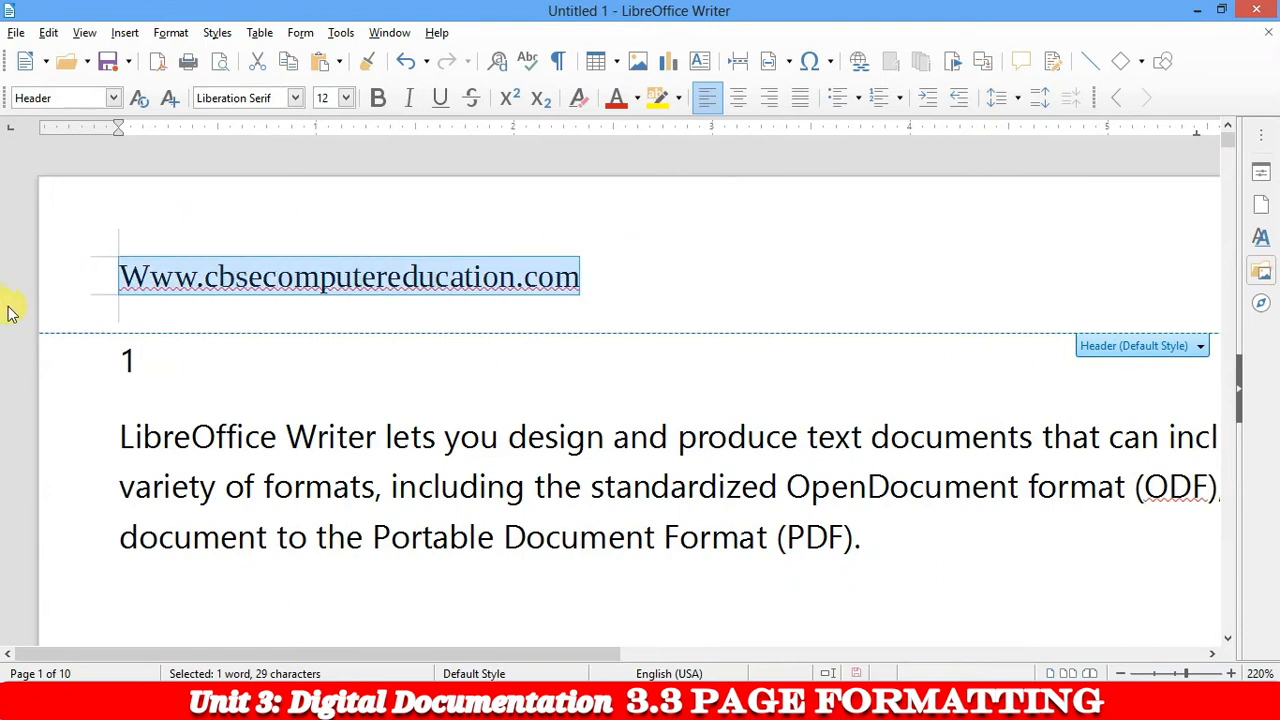
pyautogui.press('Delete')
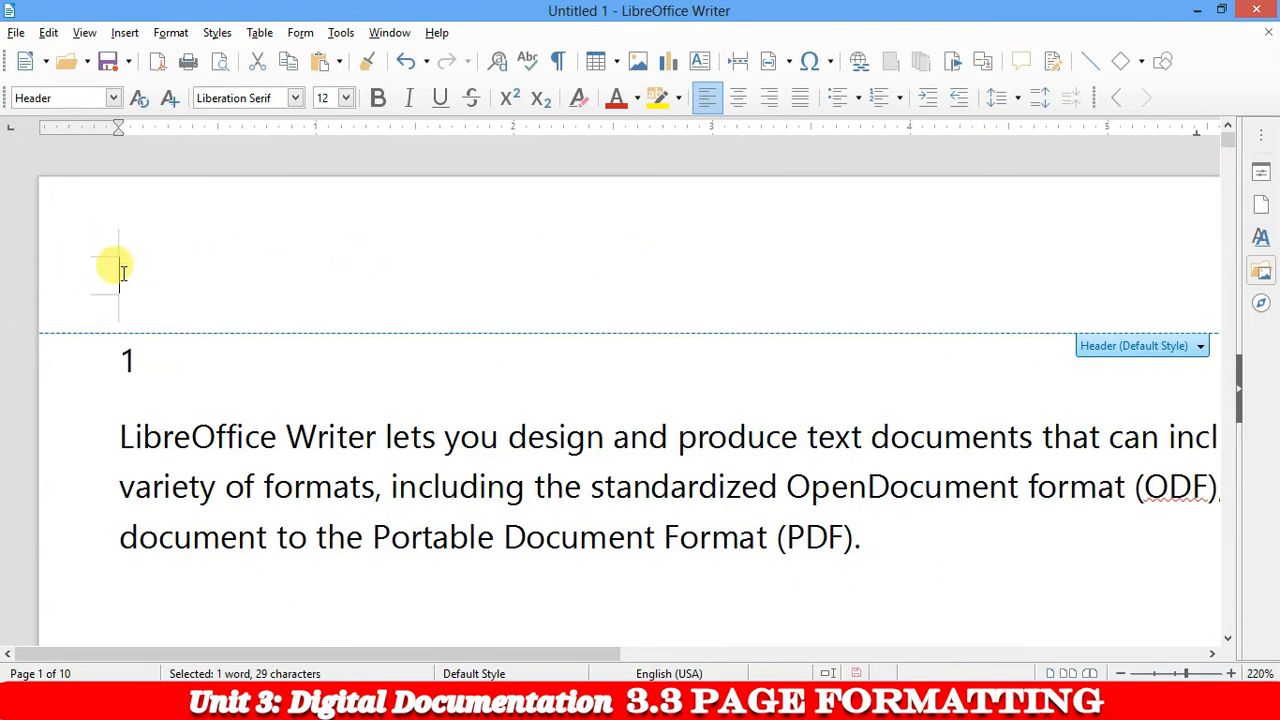
# Insert an automatic page number into the Default Style header and check it on the following page
pyautogui.click(1200, 346)
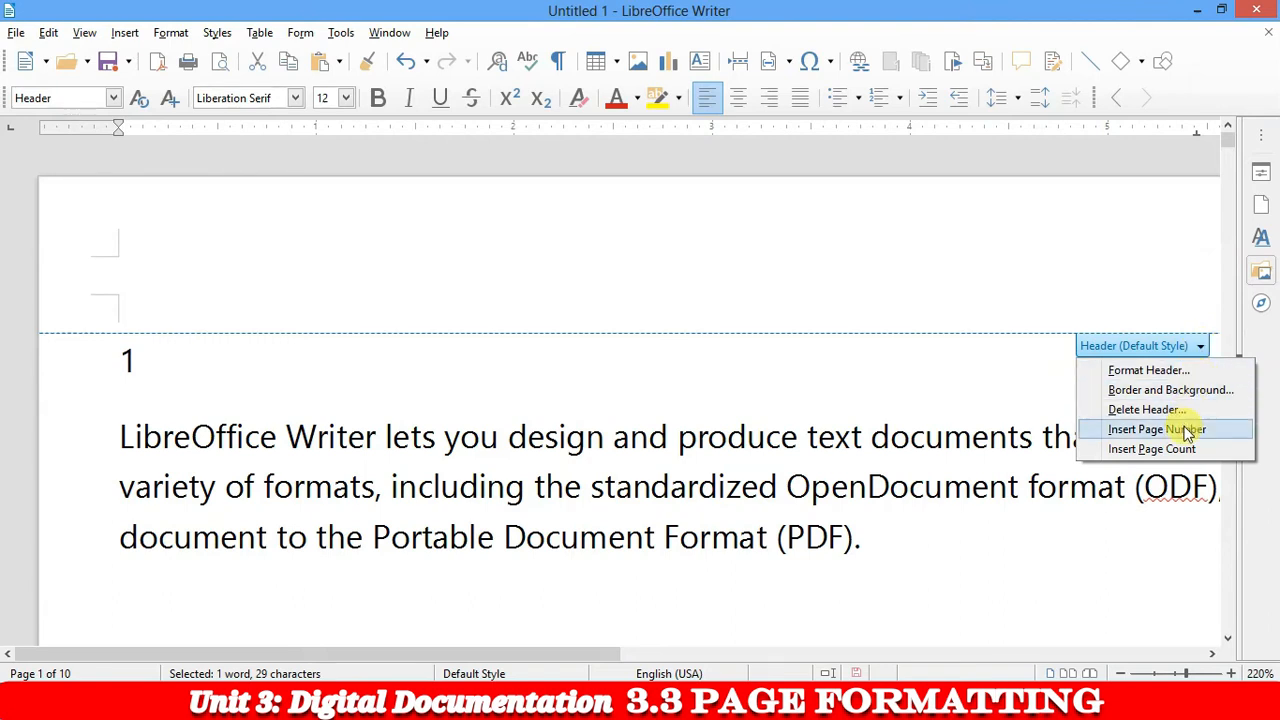
pyautogui.click(1057, 291)
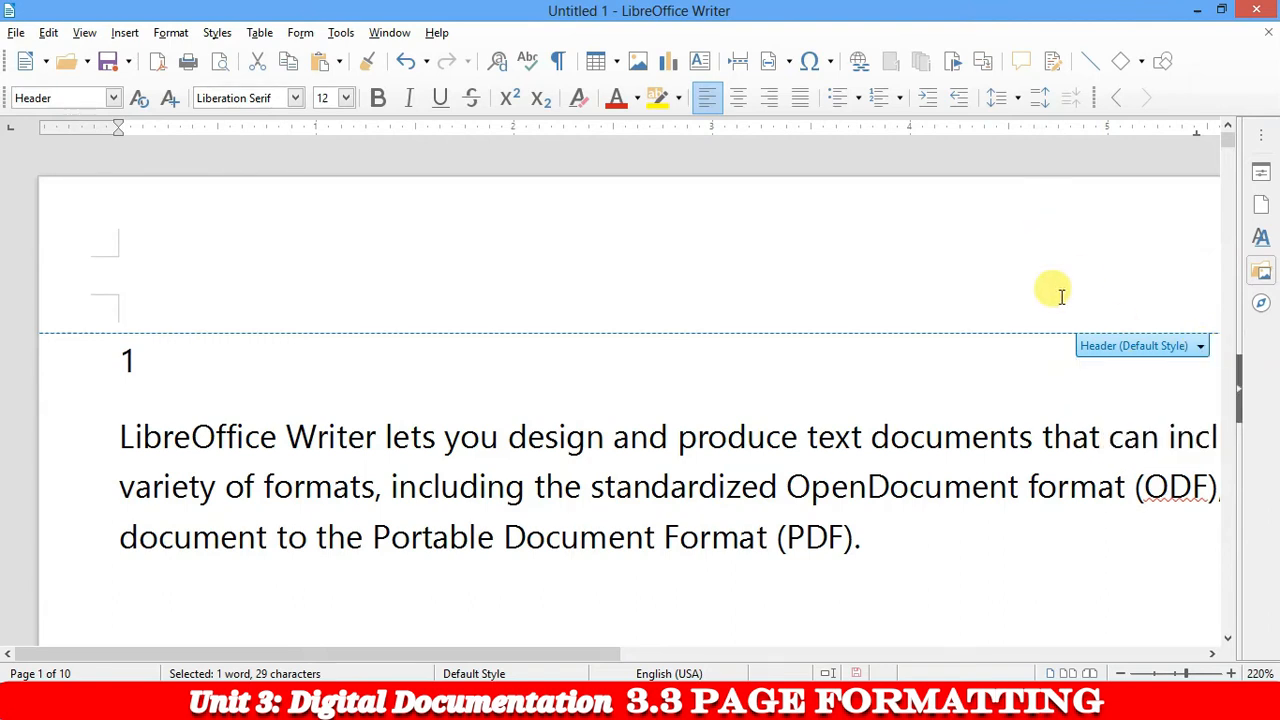
pyautogui.click(1193, 352)
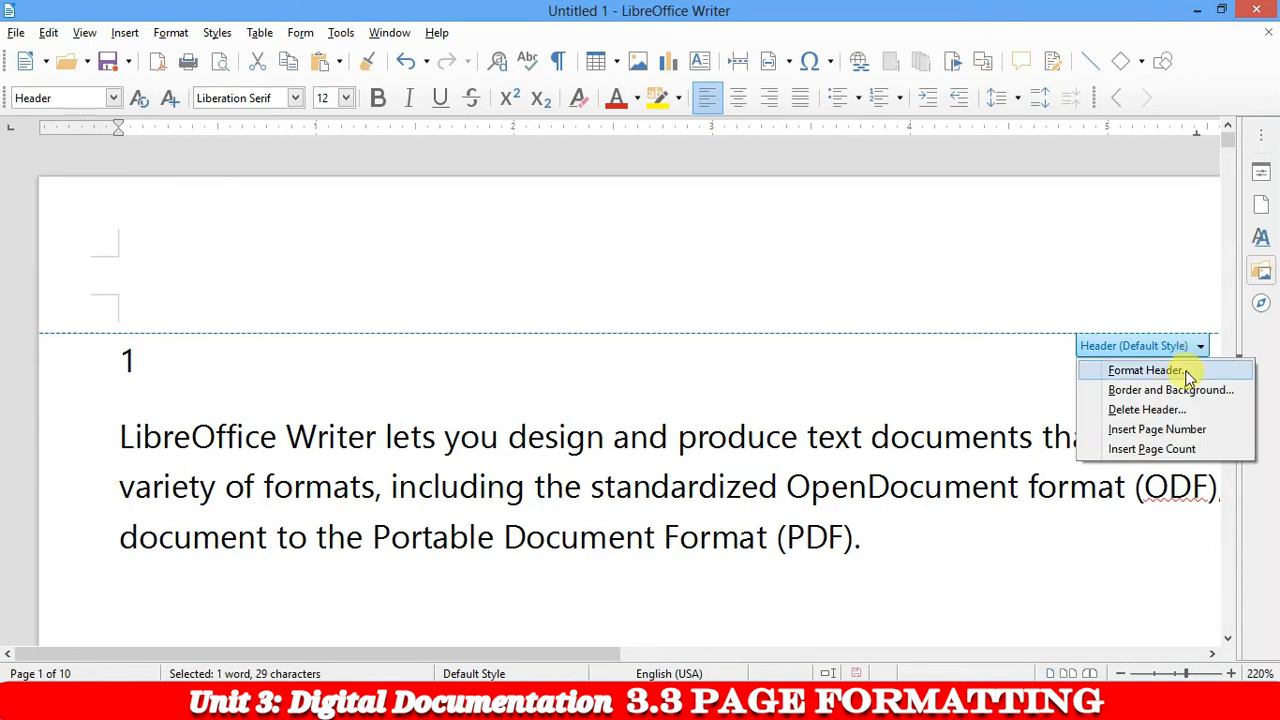
pyautogui.click(1190, 433)
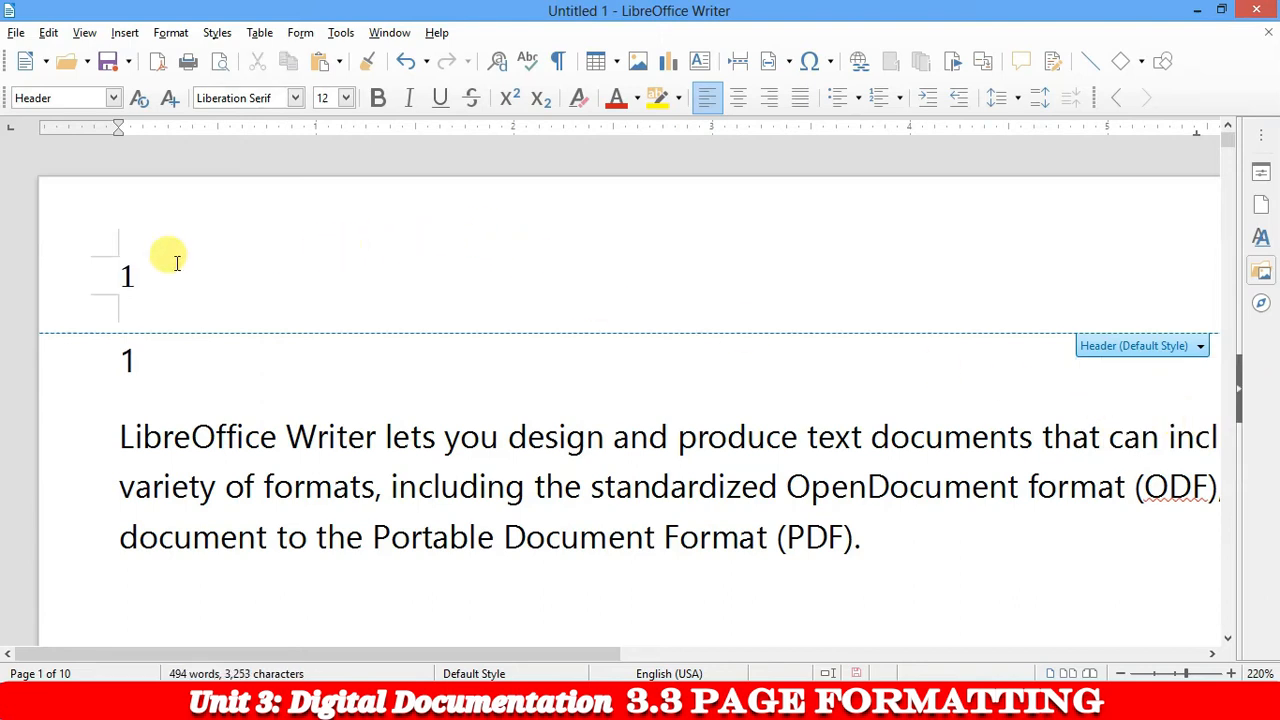
pyautogui.scroll(-20, 150, 285)
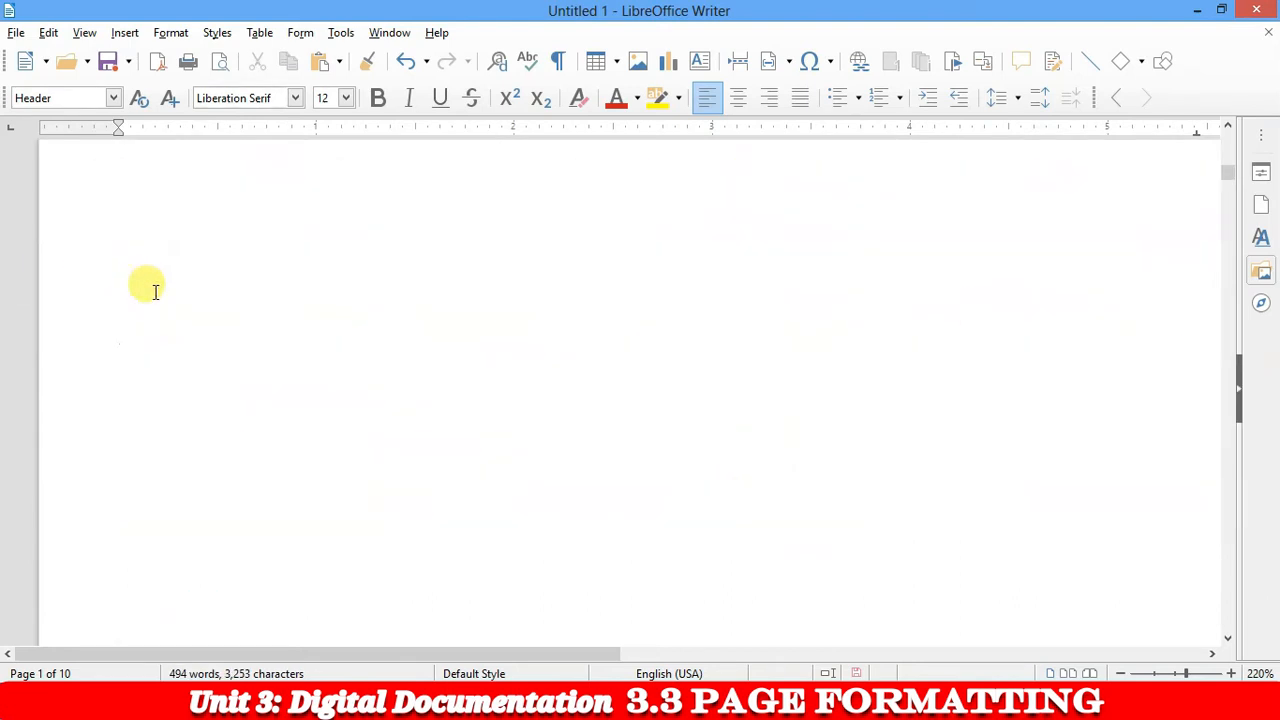
pyautogui.scroll(5, 155, 290)
pyautogui.scroll(-20, 167, 449)
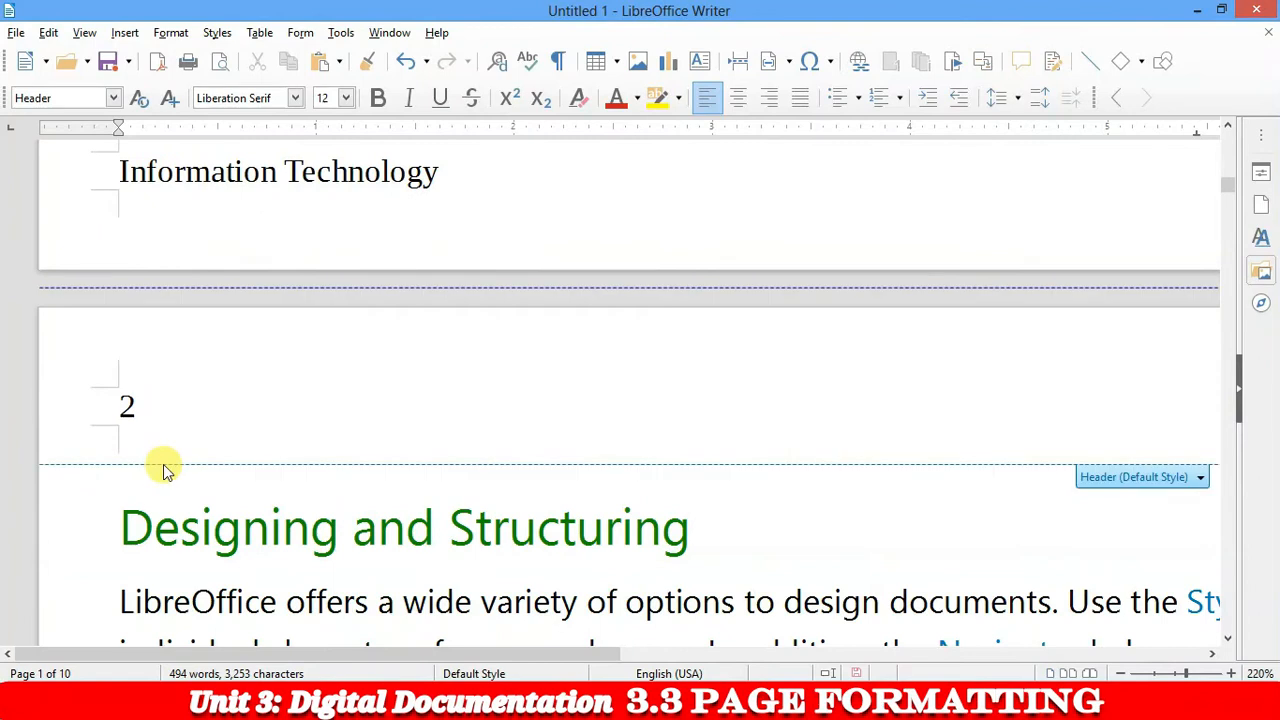
# Delete the "Information Technology" text from the Default Style page footer
pyautogui.scroll(-20, 449, 443)
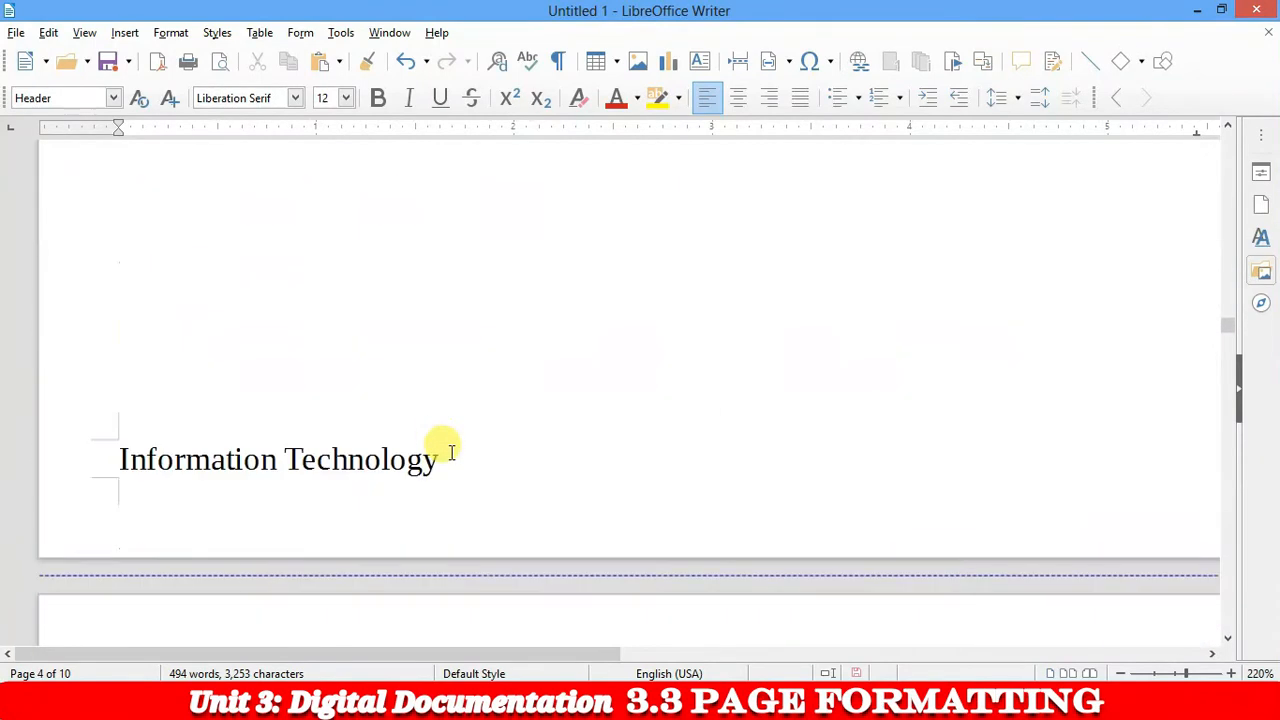
pyautogui.scroll(-8, 291, 418)
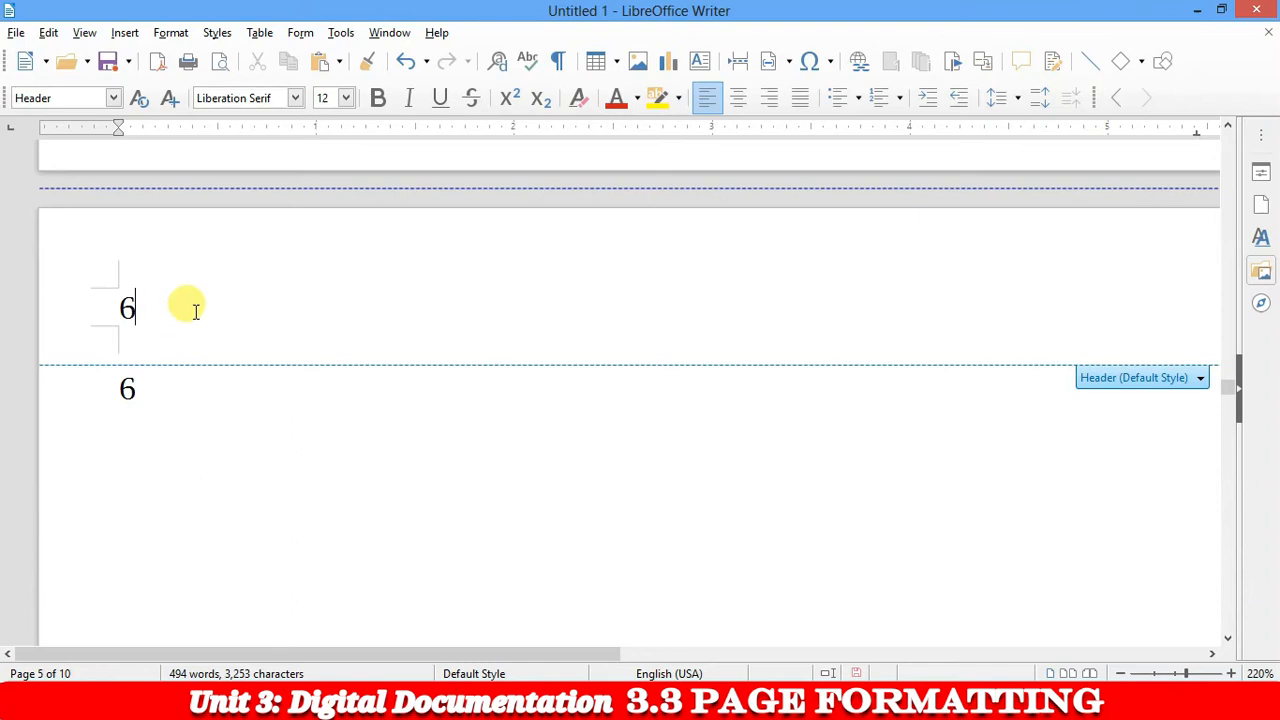
pyautogui.scroll(-3, 714, 309)
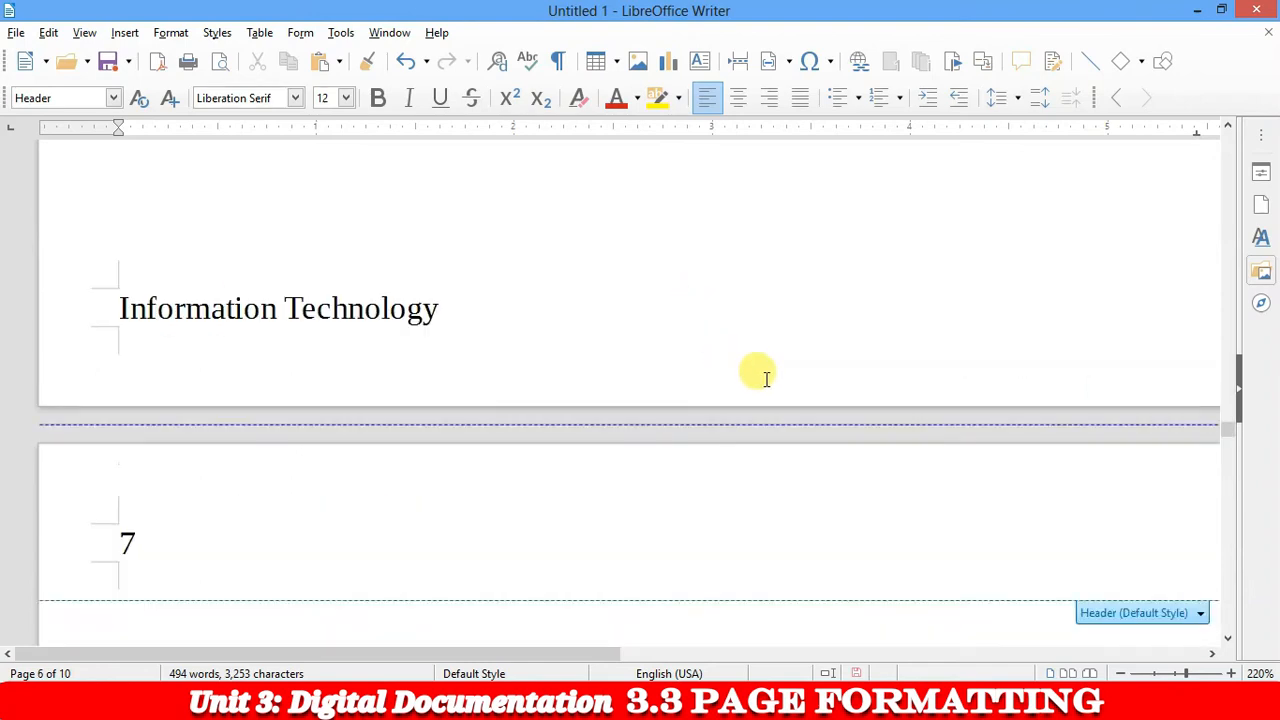
pyautogui.click(455, 308)
pyautogui.click(1201, 240)
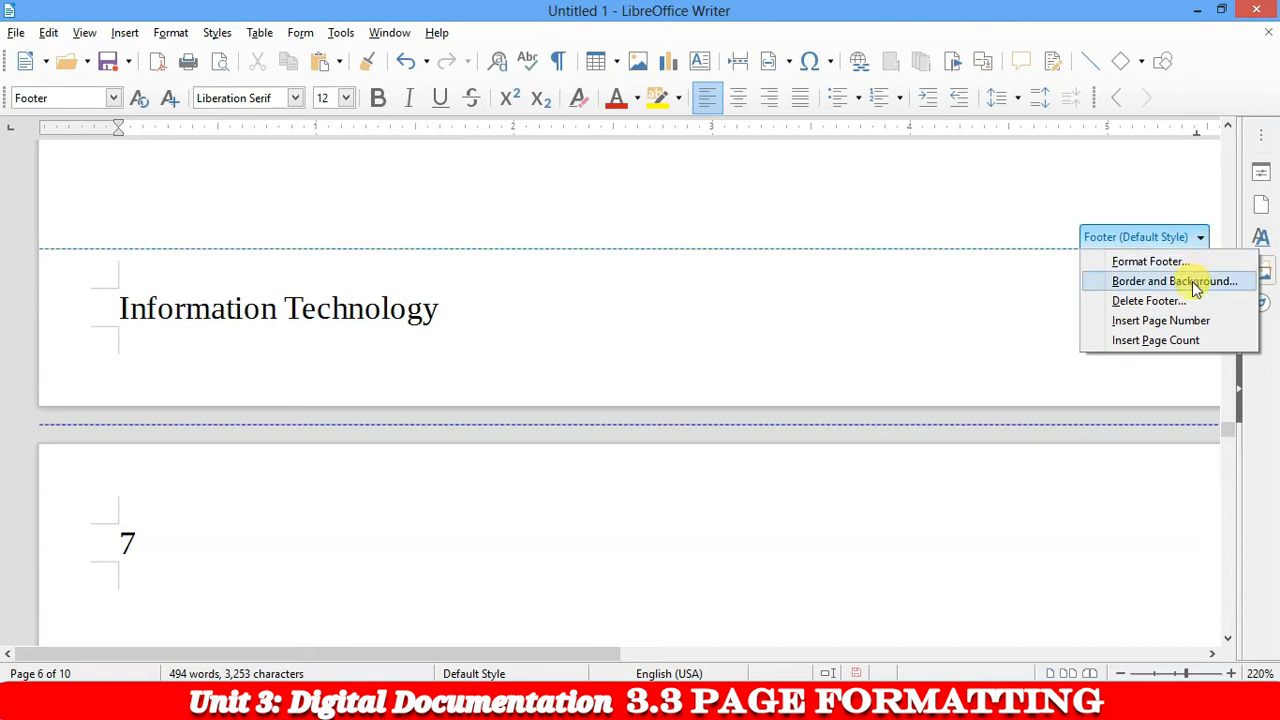
pyautogui.click(500, 305)
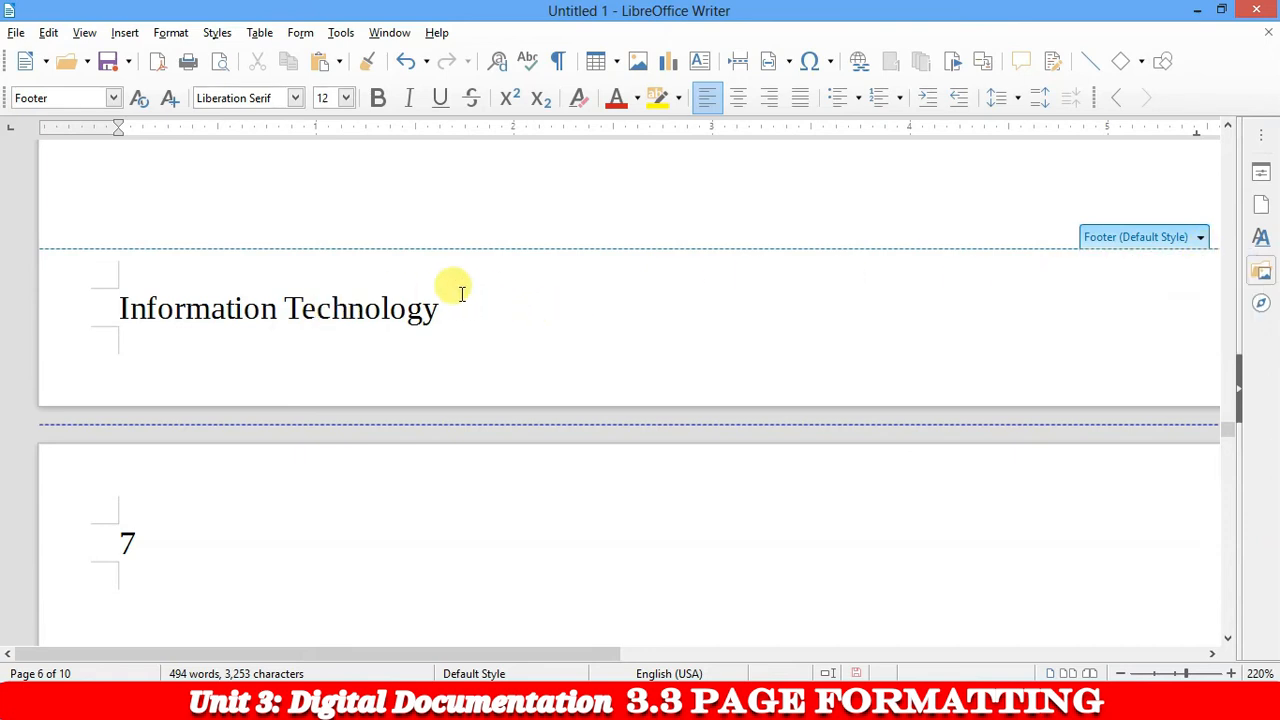
pyautogui.moveTo(440, 308); pyautogui.dragTo(118, 310)
pyautogui.press('Delete')
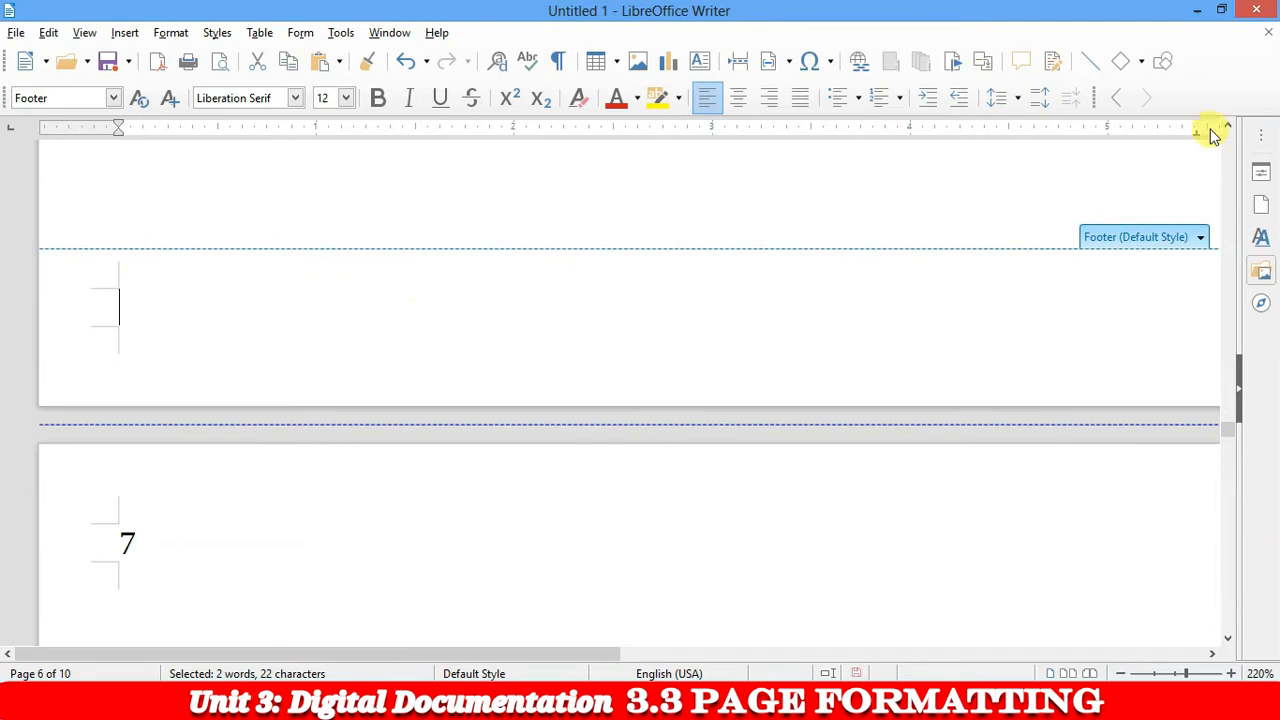
# Insert an automatic page number into the empty Default Style footer
pyautogui.click(1200, 245)
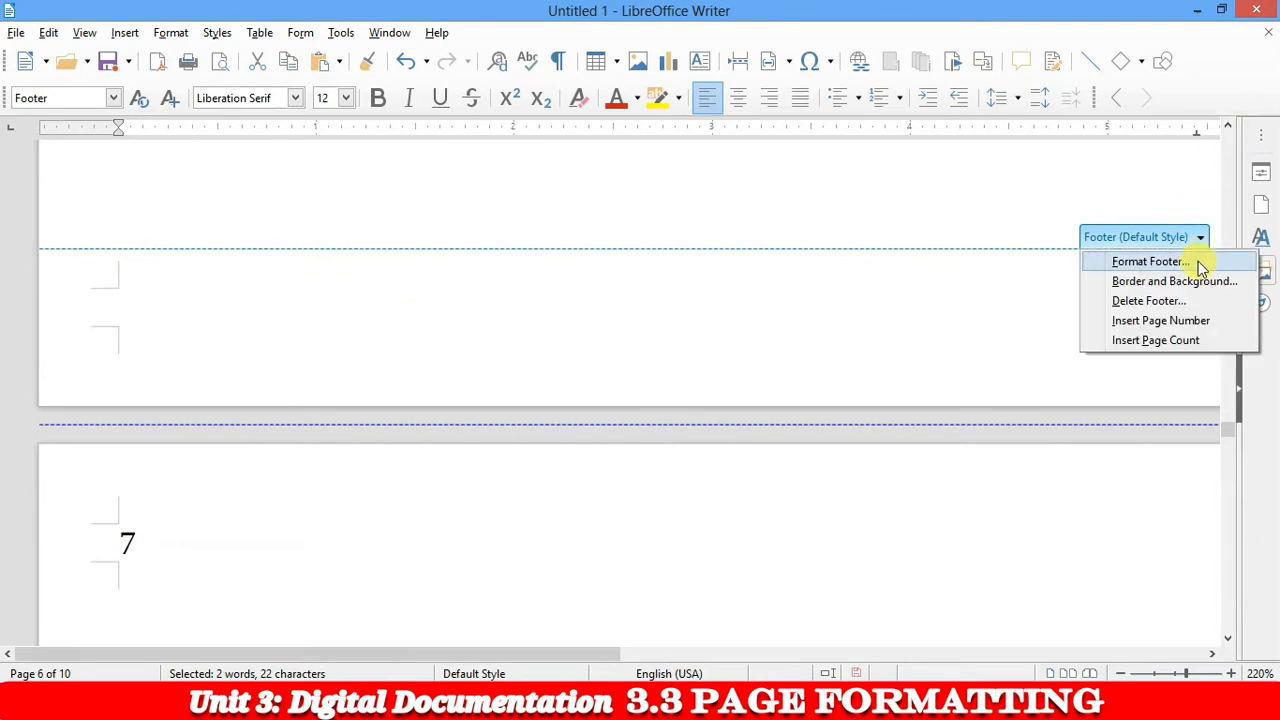
pyautogui.click(1180, 318)
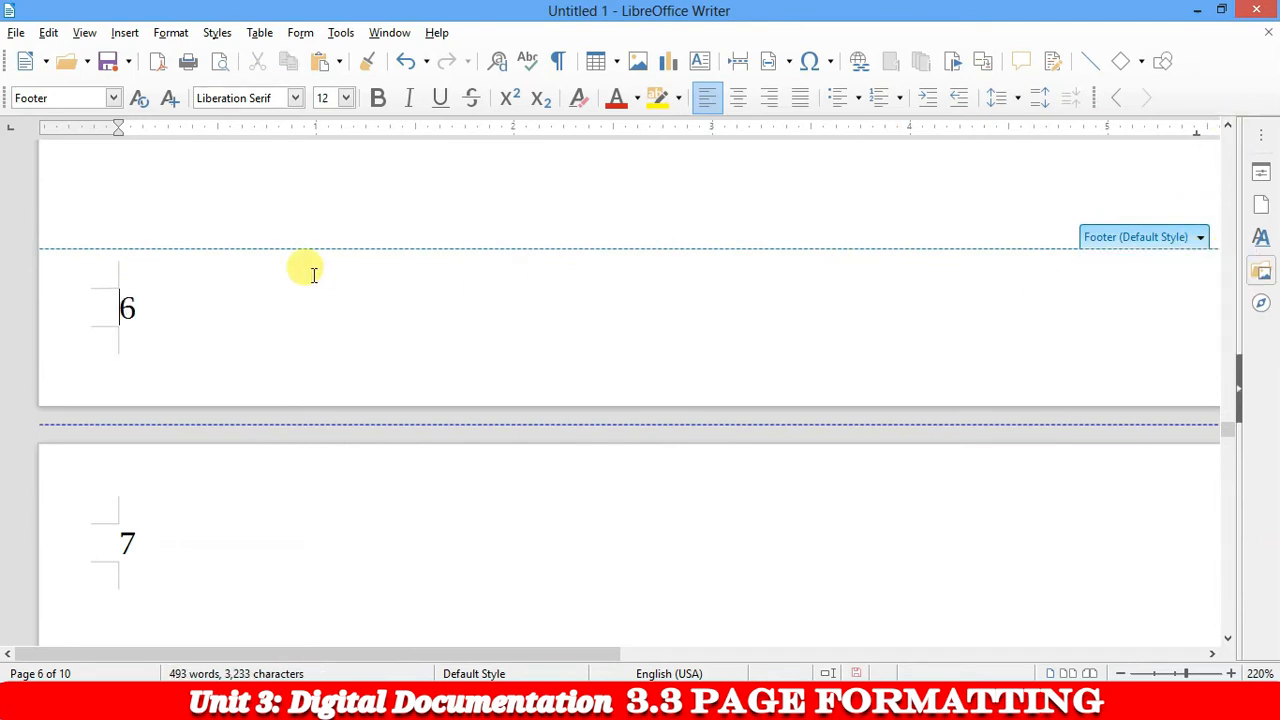
pyautogui.scroll(-3, 310, 298)
pyautogui.scroll(3, 317, 302)
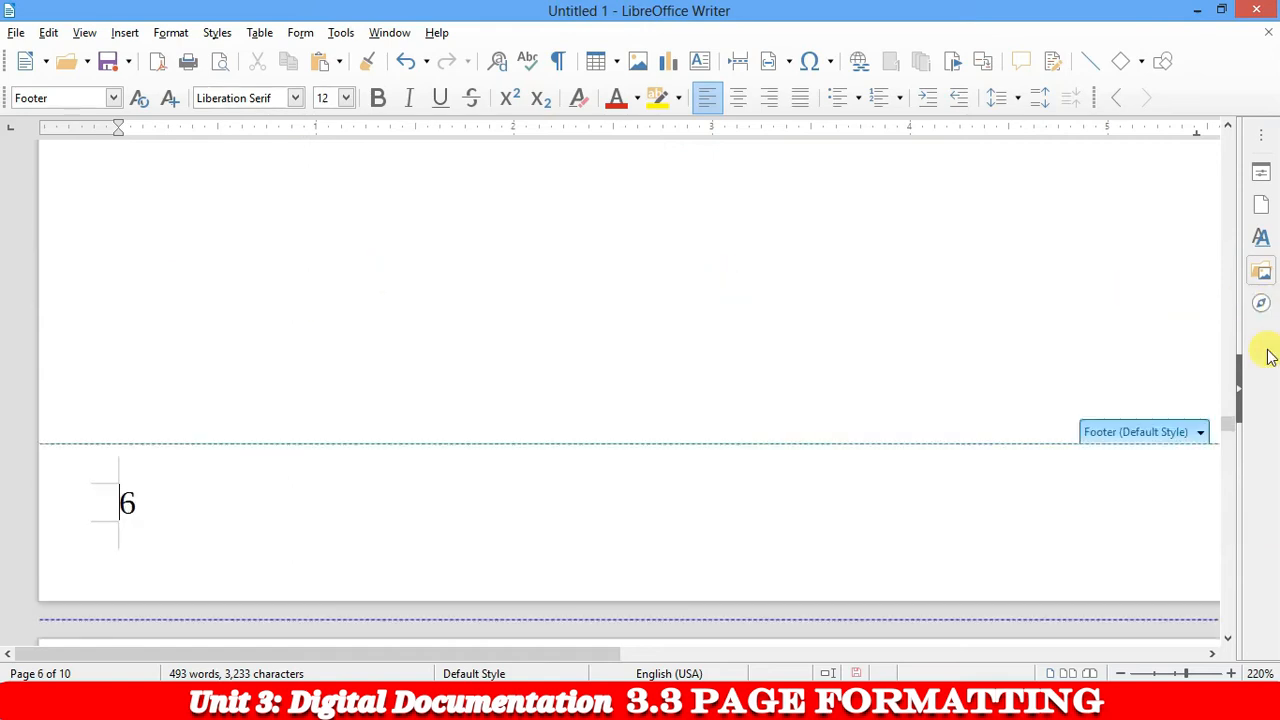
# Add a border on all four sides of the Default Style footer with the line colour Dark Red 2
pyautogui.click(1196, 432)
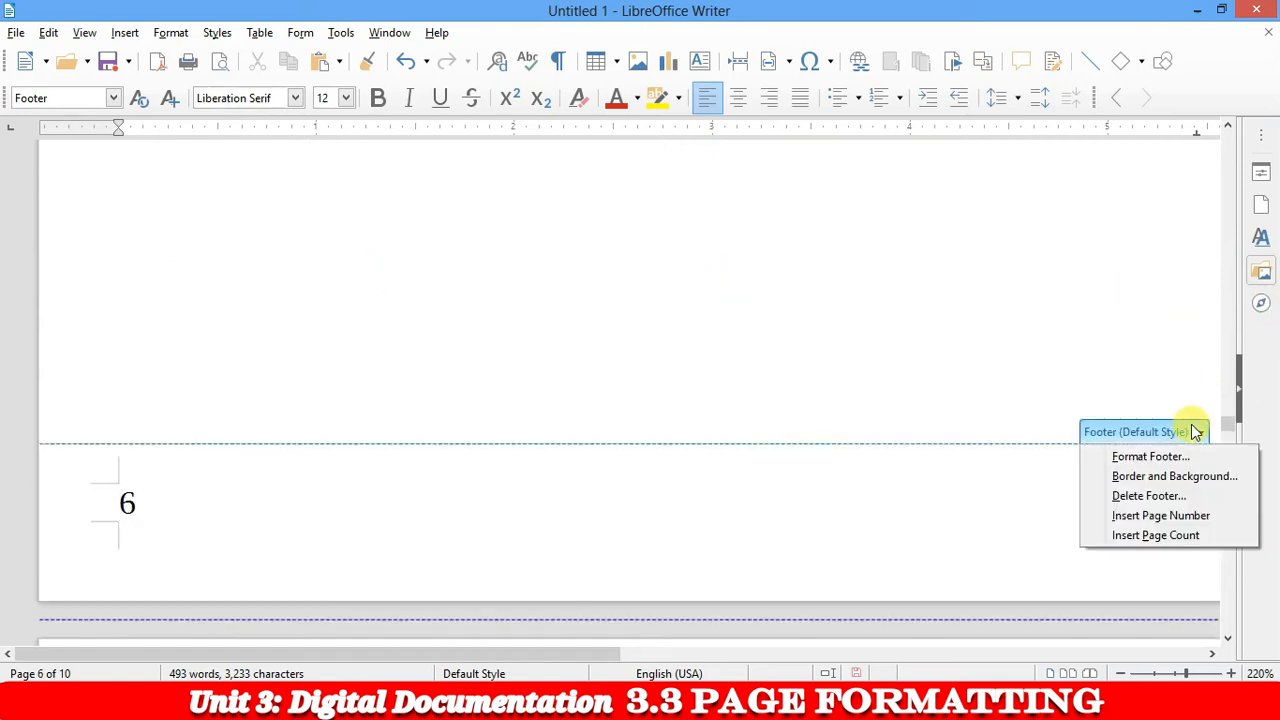
pyautogui.click(1200, 475)
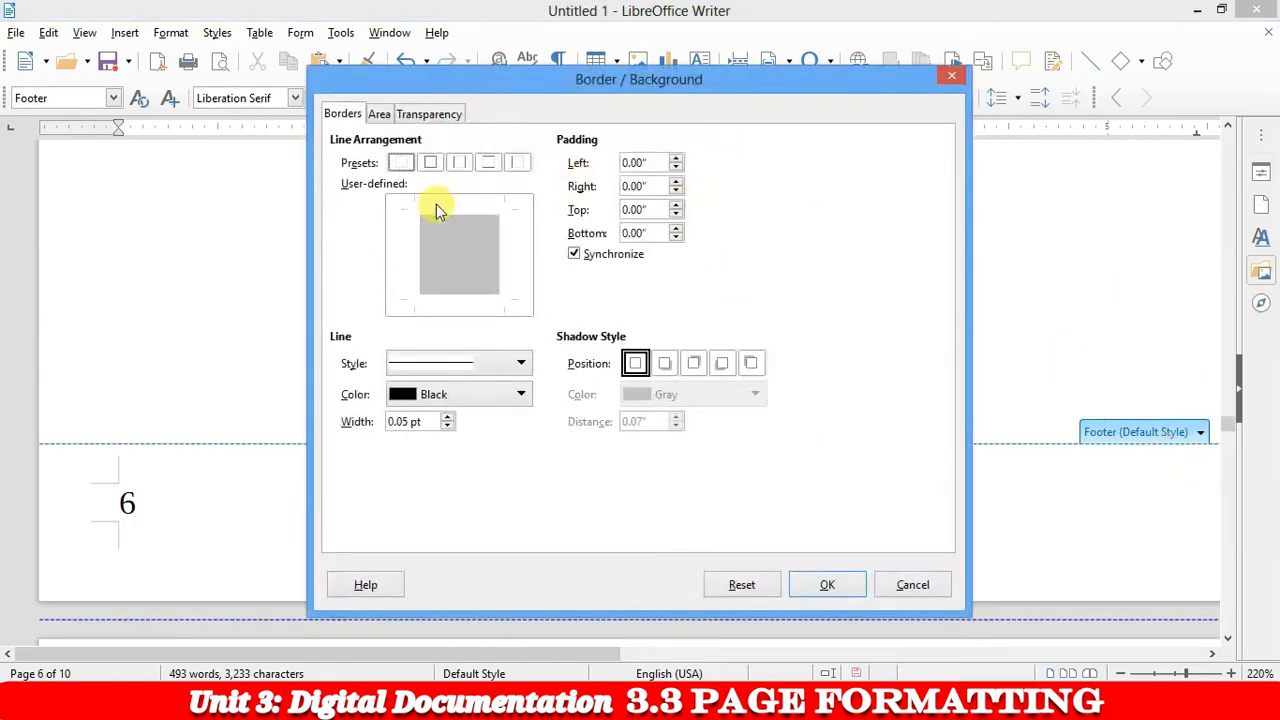
pyautogui.click(431, 163)
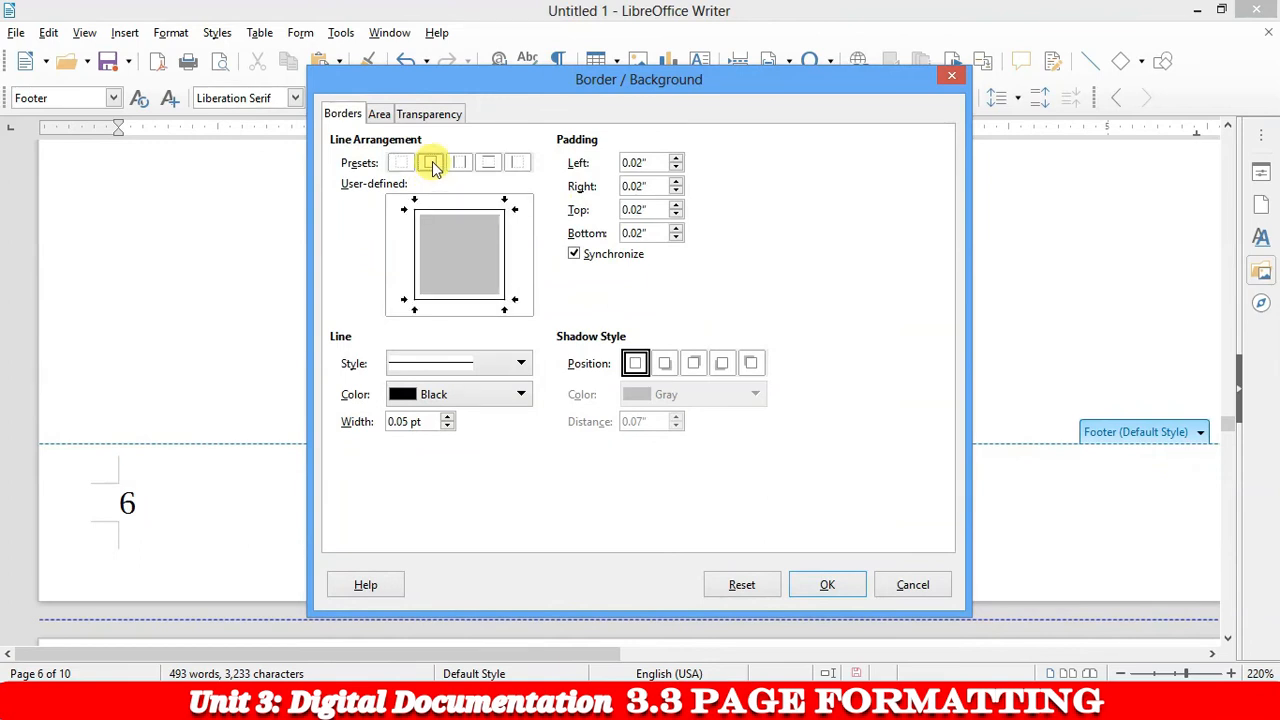
pyautogui.click(458, 394)
pyautogui.click(494, 325)
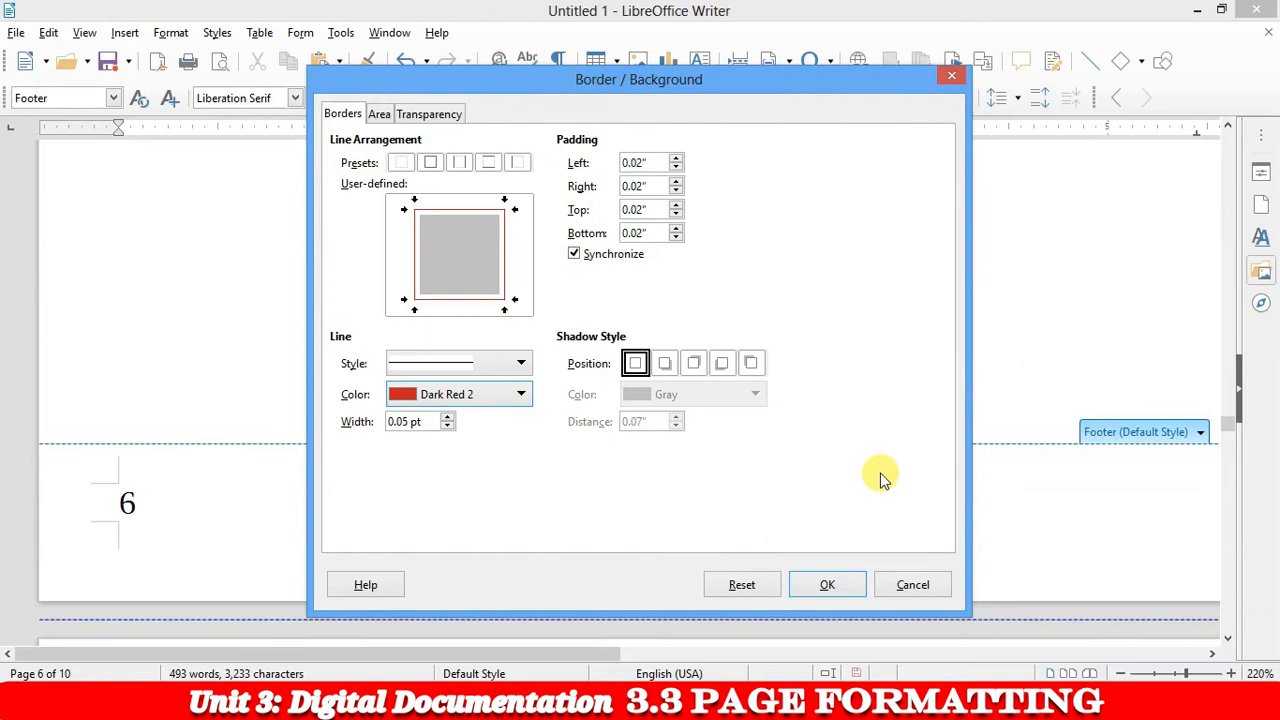
pyautogui.click(828, 585)
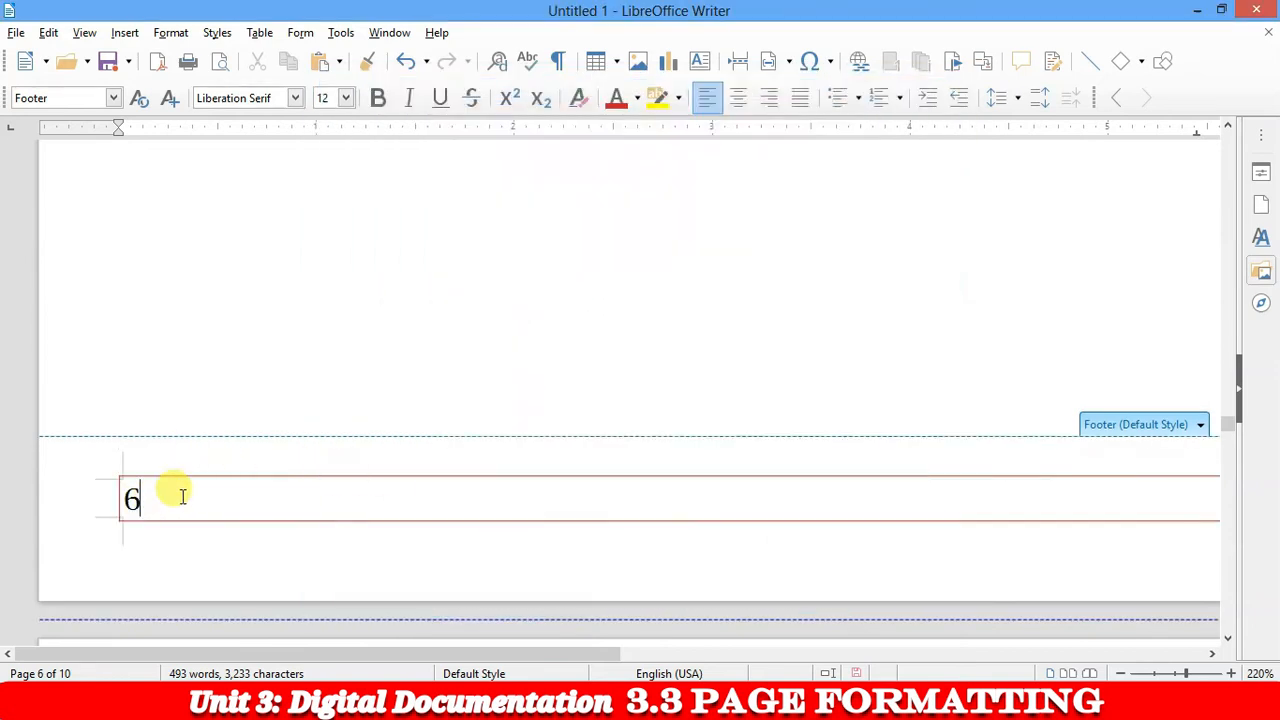
# Colour the footer's page number red and check the footers of the following pages
pyautogui.moveTo(260, 496); pyautogui.dragTo(3, 485)
pyautogui.click(614, 97)
pyautogui.click(263, 394)
pyautogui.scroll(-3, 266, 397)
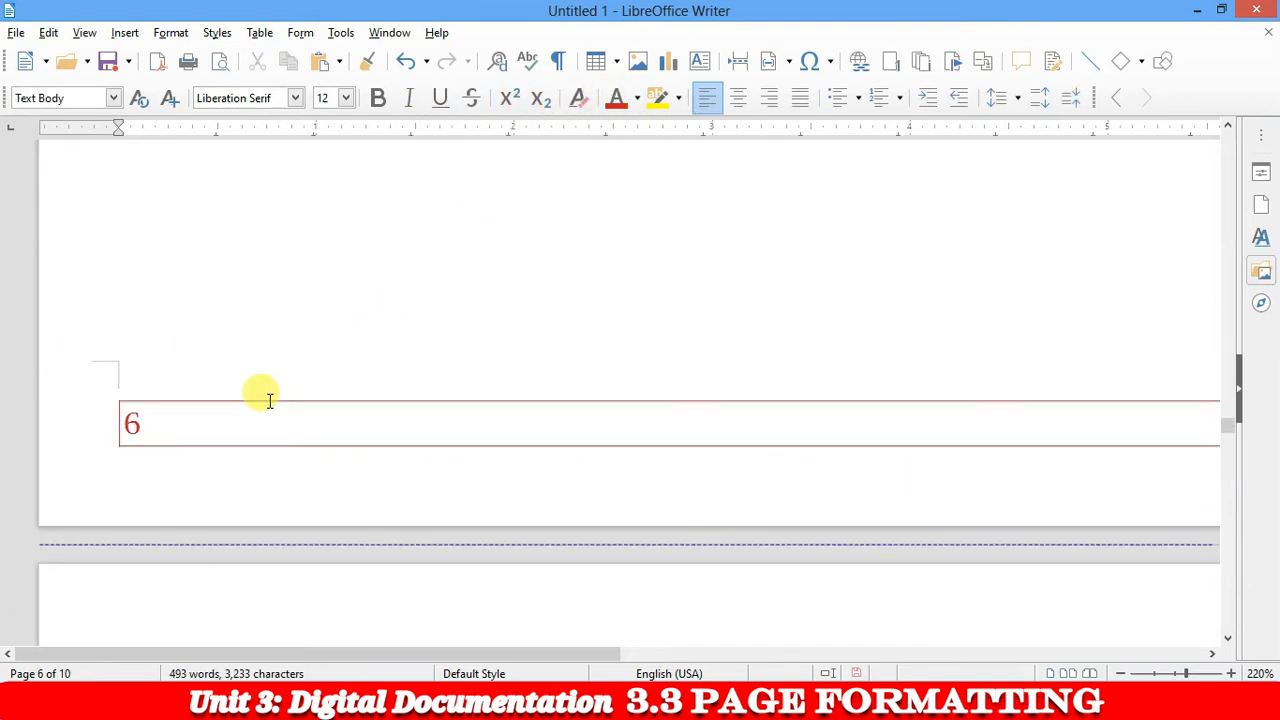
pyautogui.scroll(-15, 243, 346)
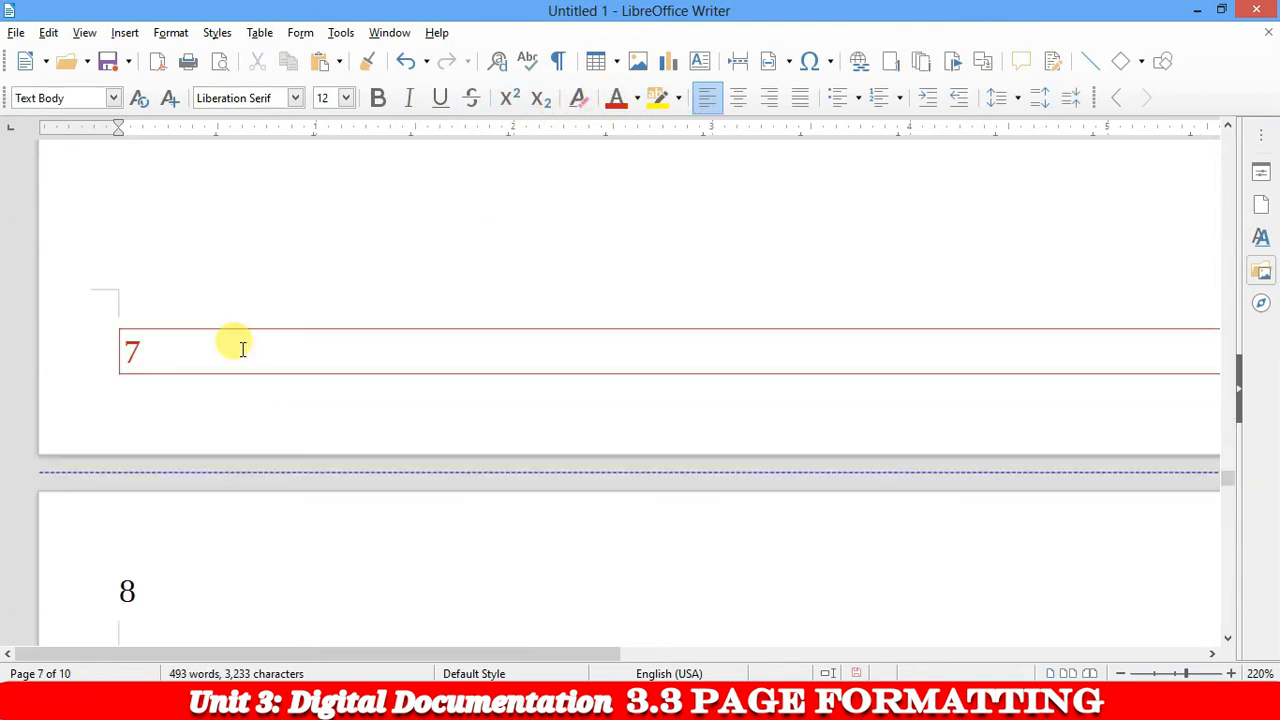
pyautogui.scroll(-5, 330, 365)
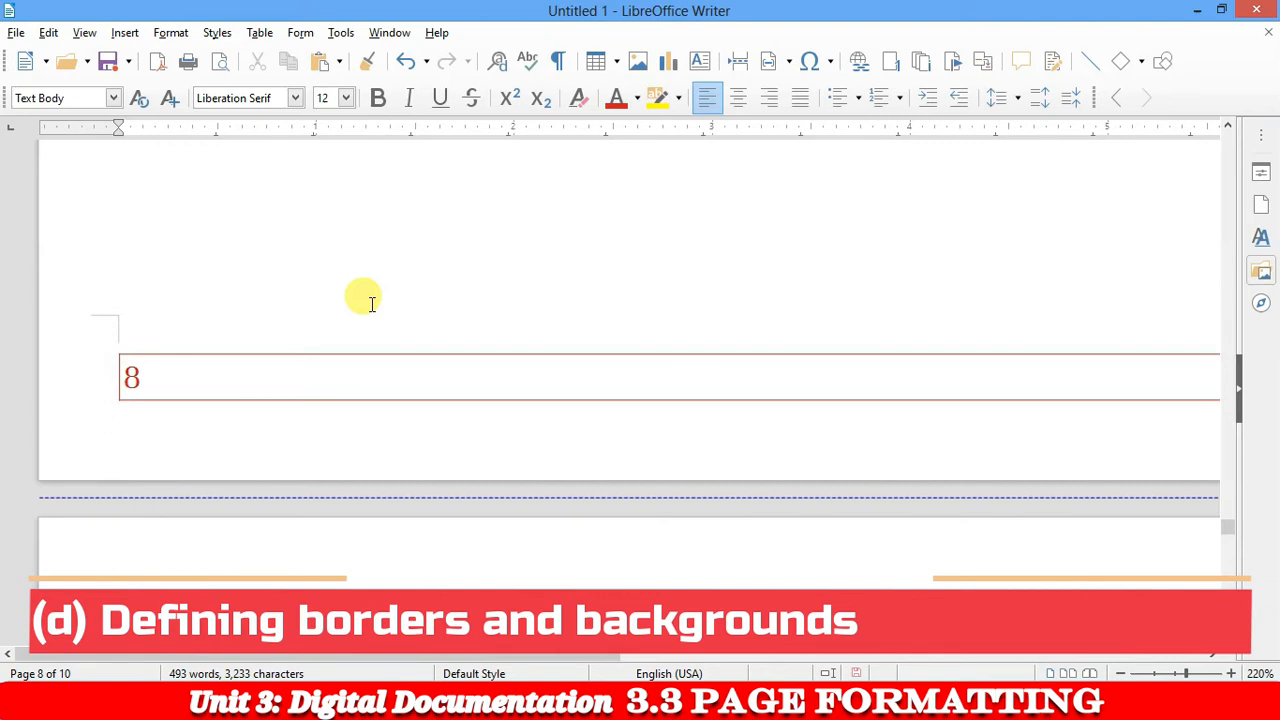
# Return to page 1 at 110% zoom and place the cursor at the end of the first paragraph under Writing
pyautogui.moveTo(1223, 528); pyautogui.dragTo(1194, 131)
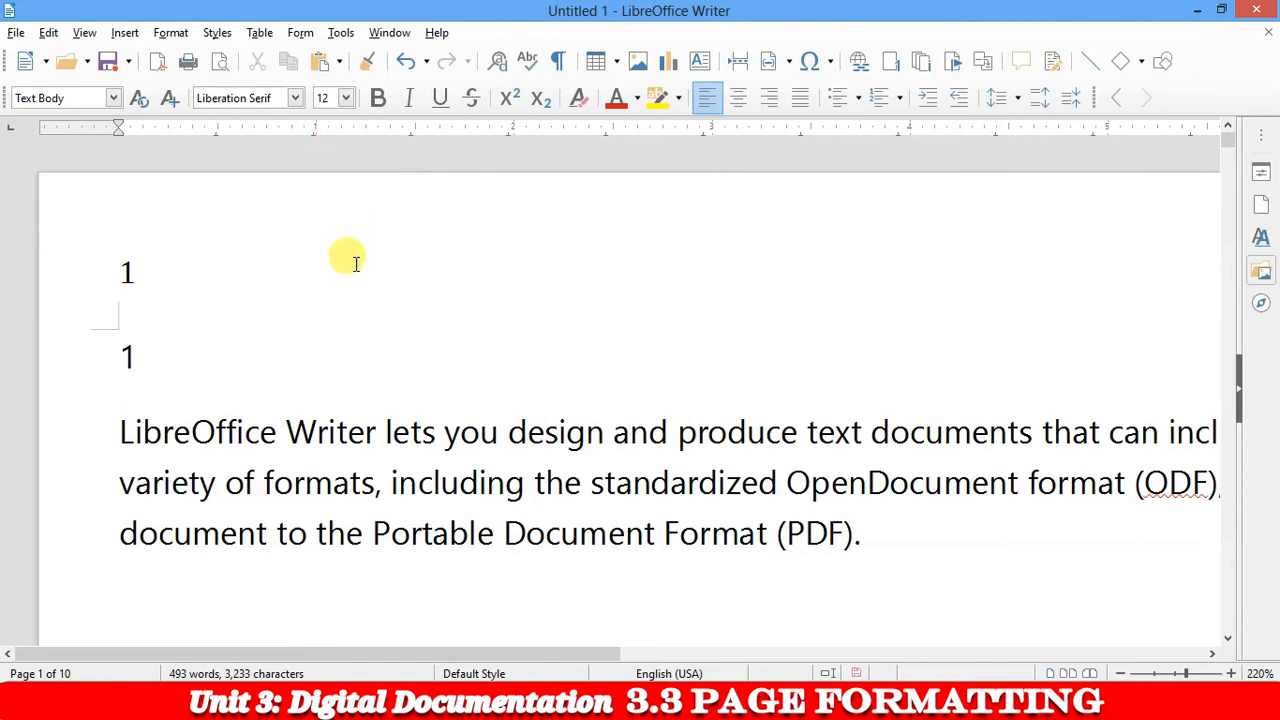
pyautogui.keyDown('ctrl'); pyautogui.scroll(-5, 447, 290); pyautogui.keyUp('ctrl')
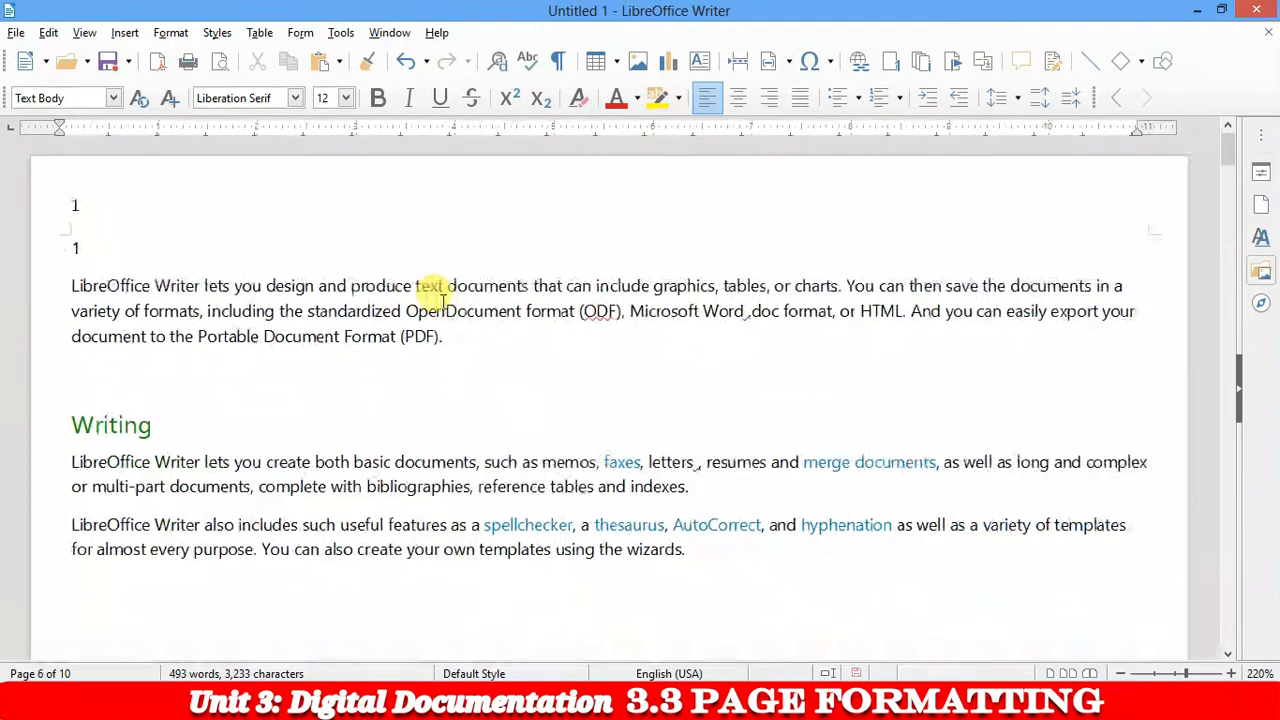
pyautogui.click(396, 212)
pyautogui.click(350, 257)
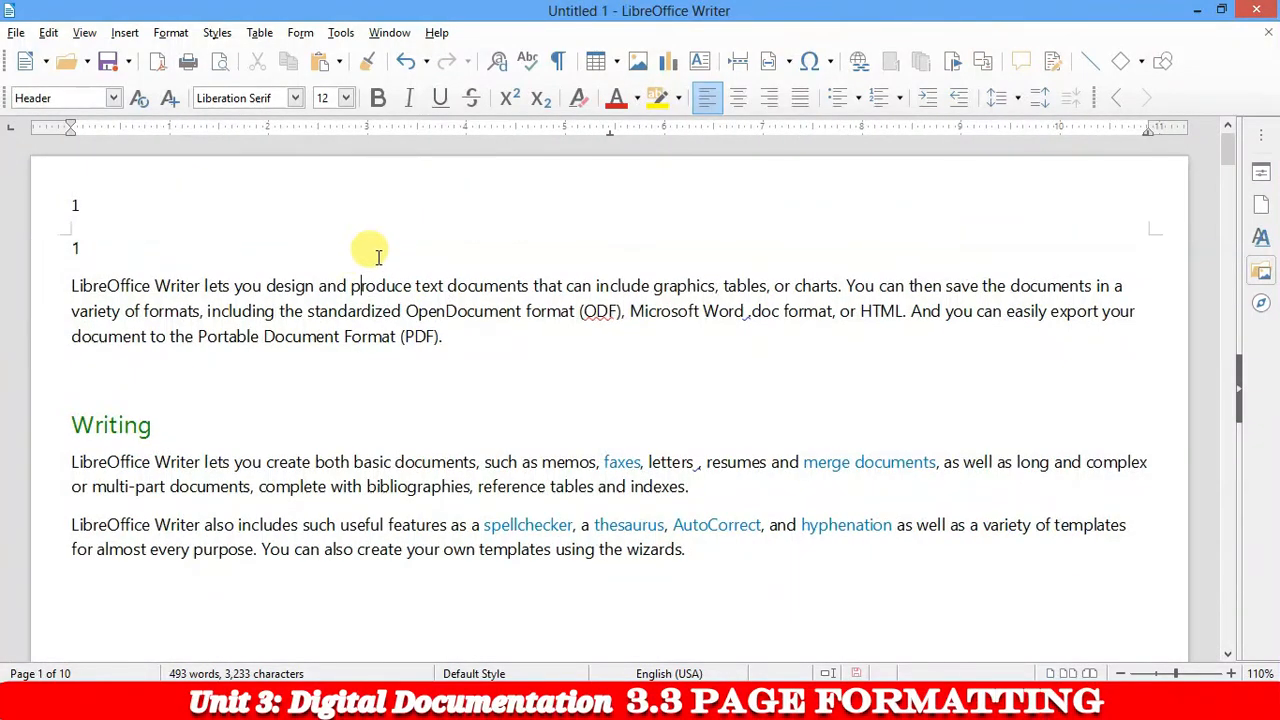
pyautogui.moveTo(84, 285); pyautogui.dragTo(473, 363)
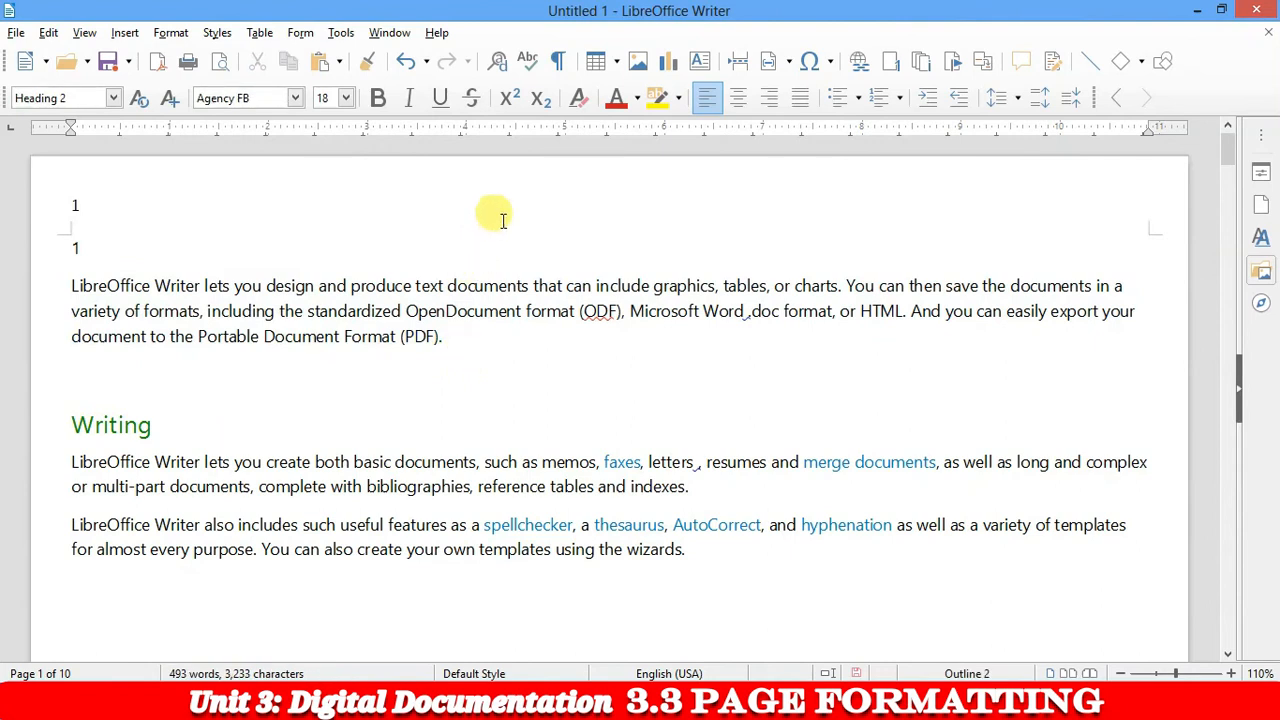
pyautogui.click(87, 193)
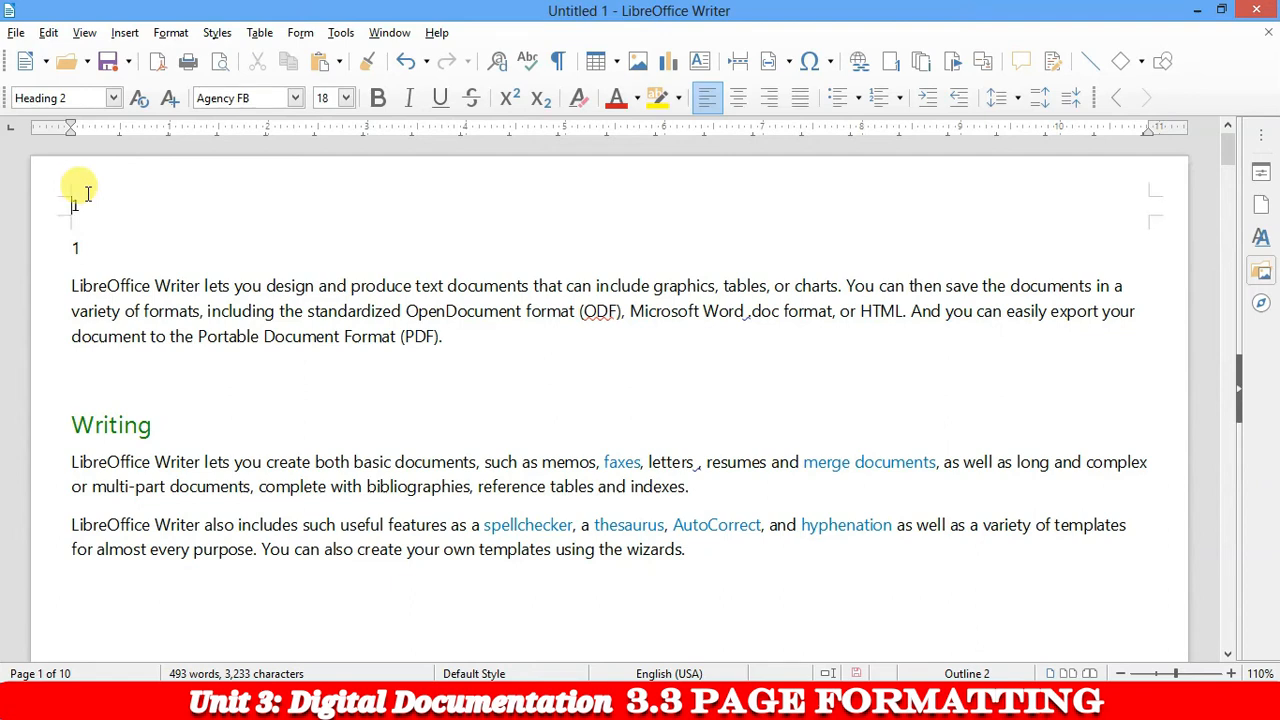
pyautogui.click(815, 482)
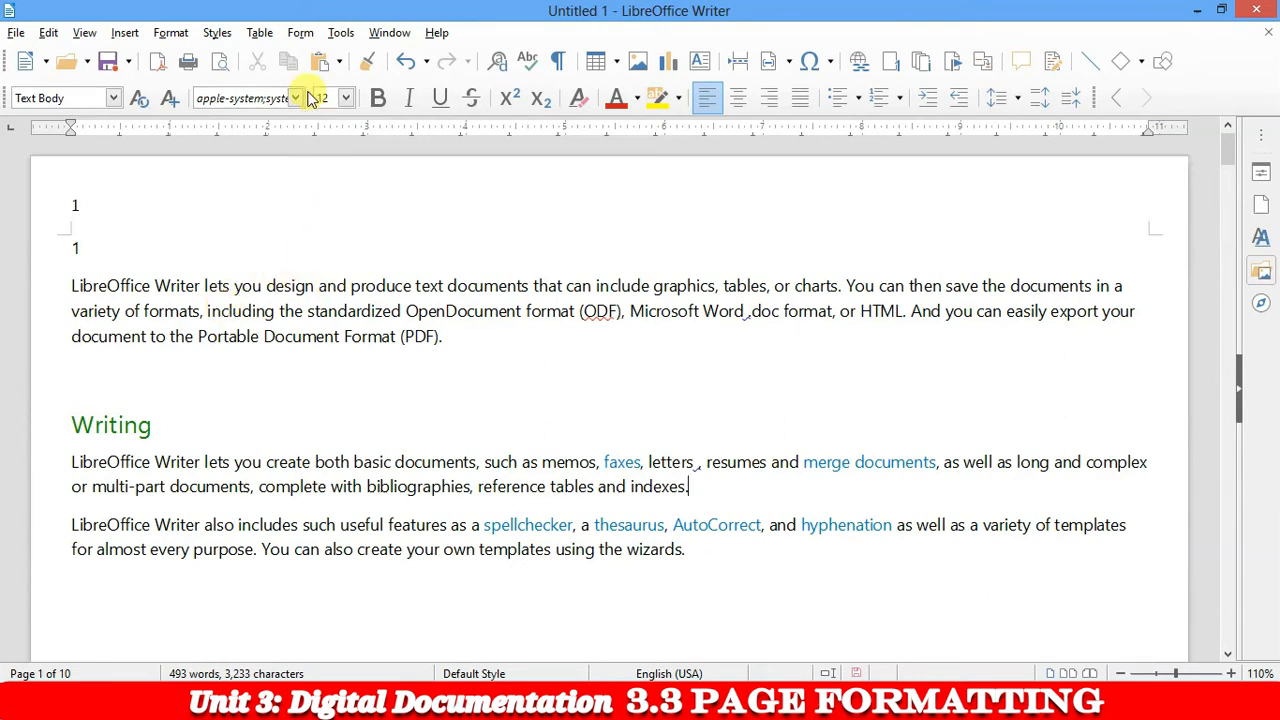
# Open the border settings of the Default Style page style, looking through its other settings on the way
pyautogui.click(183, 34)
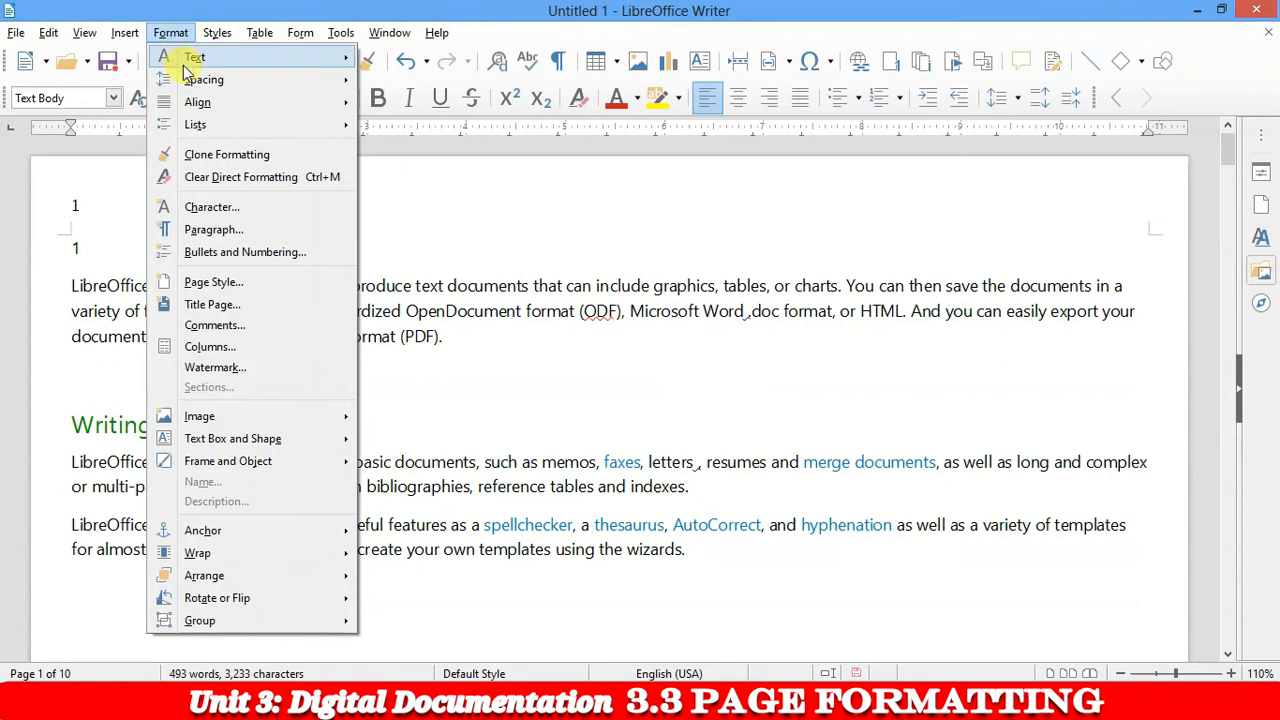
pyautogui.click(212, 283)
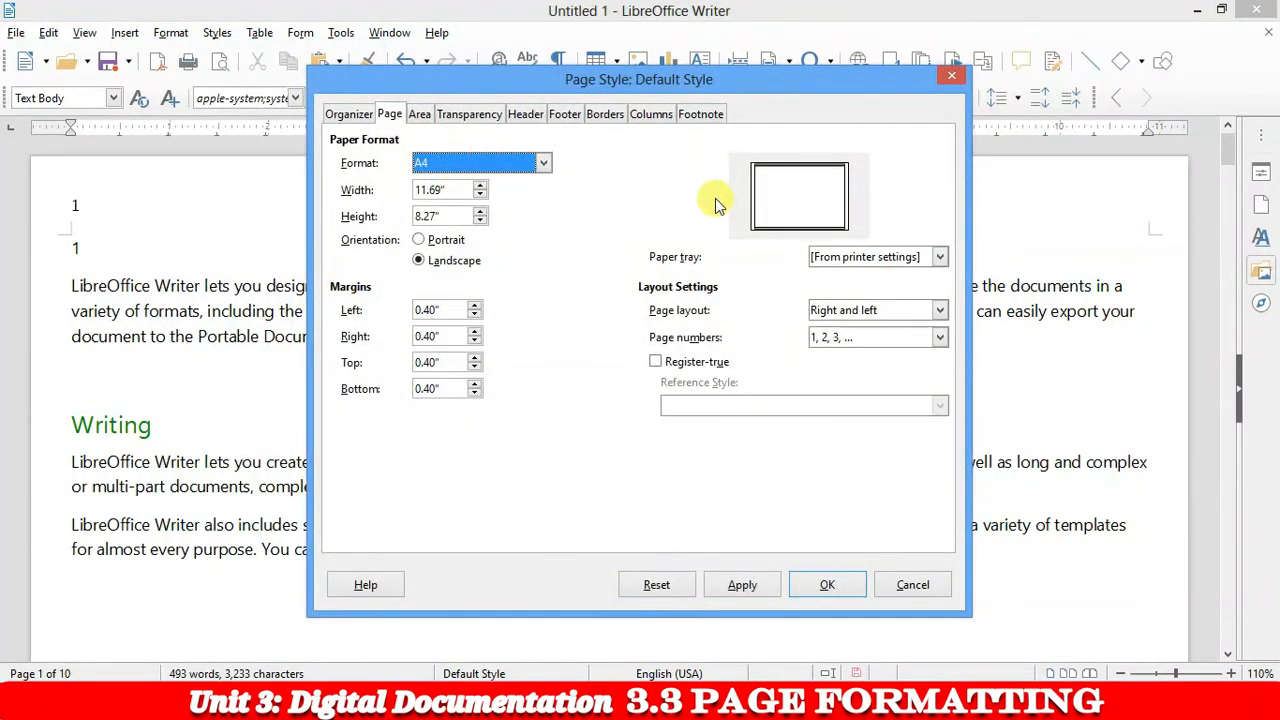
pyautogui.click(605, 115)
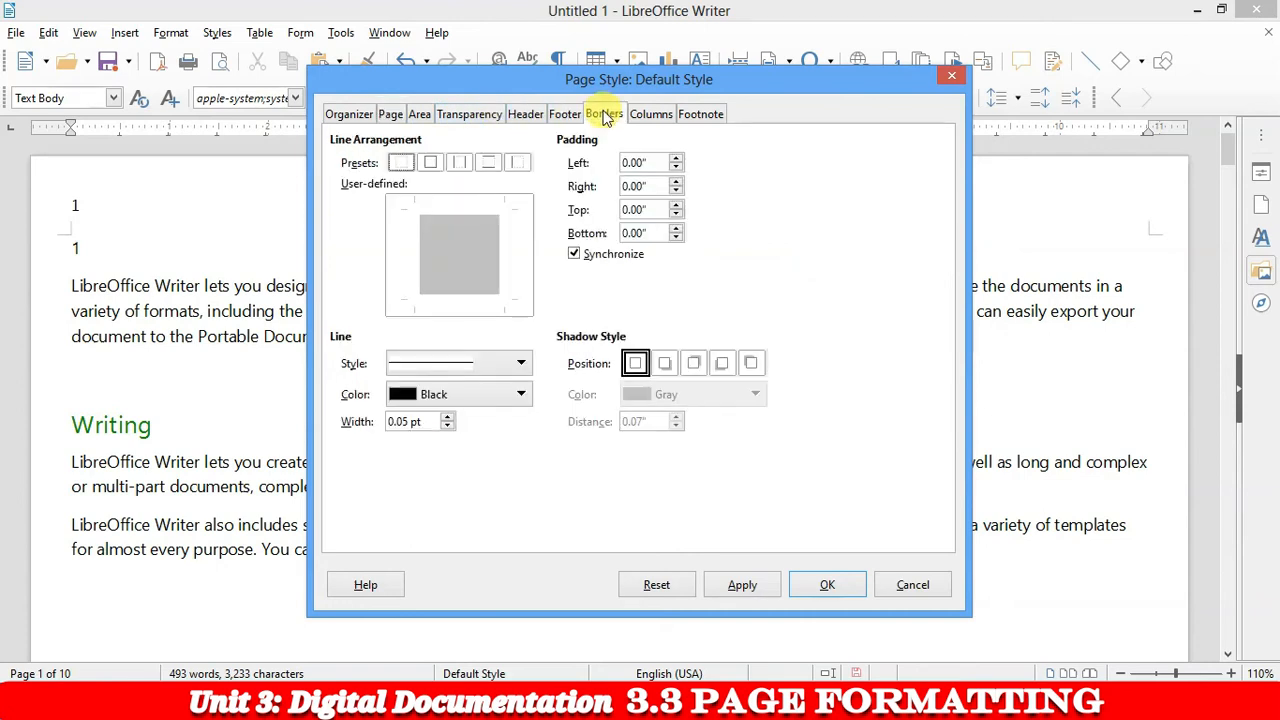
pyautogui.click(345, 112)
pyautogui.click(390, 113)
pyautogui.click(470, 115)
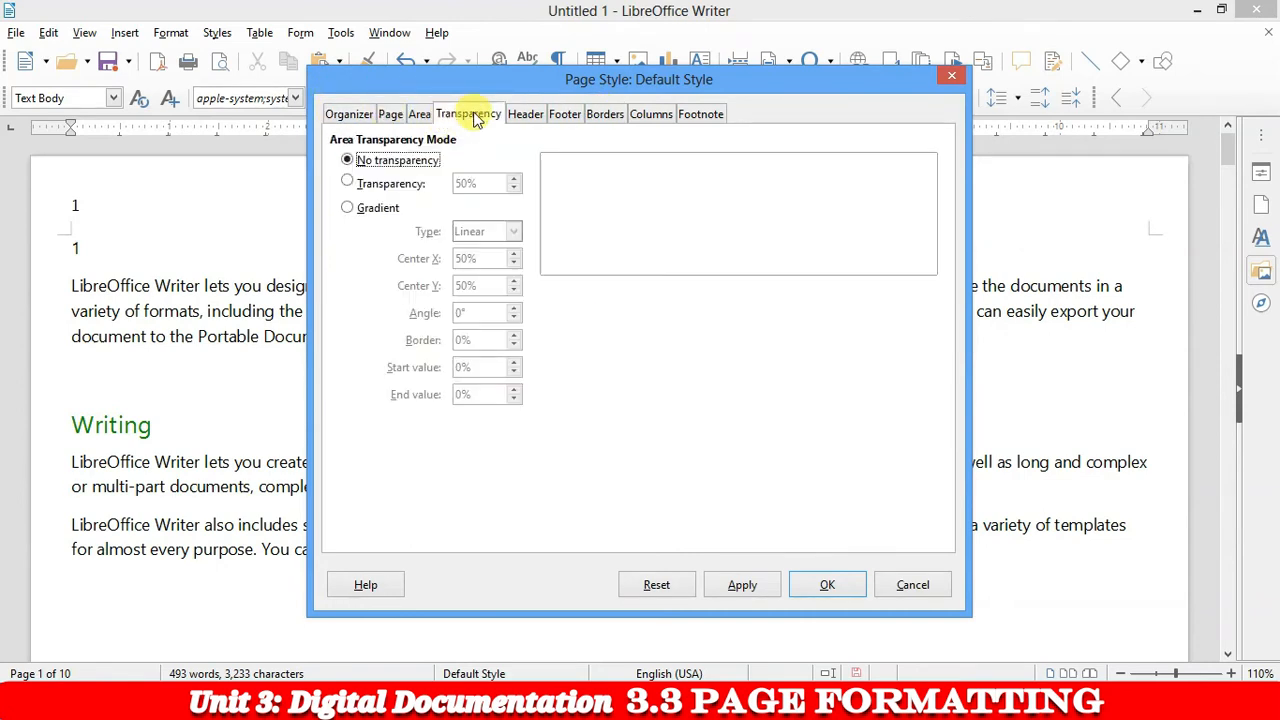
pyautogui.click(605, 115)
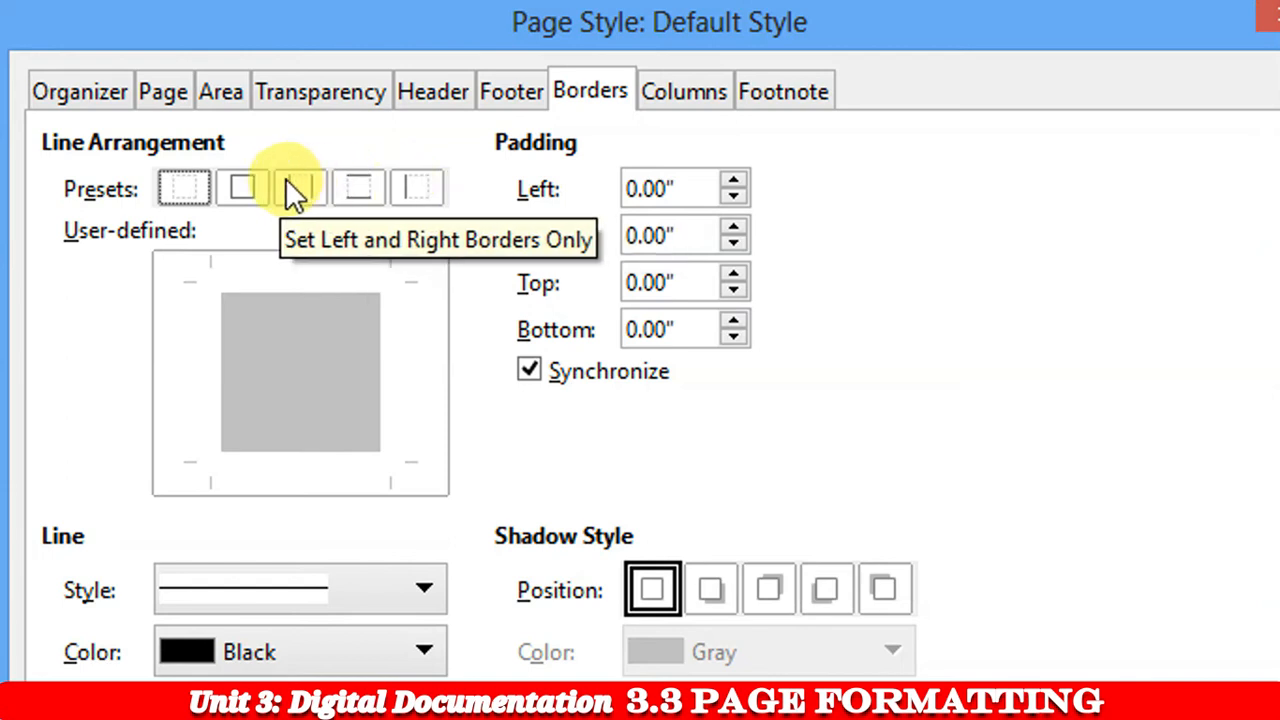
# Give the page style a border on all four sides with a double-line style
pyautogui.click(246, 186)
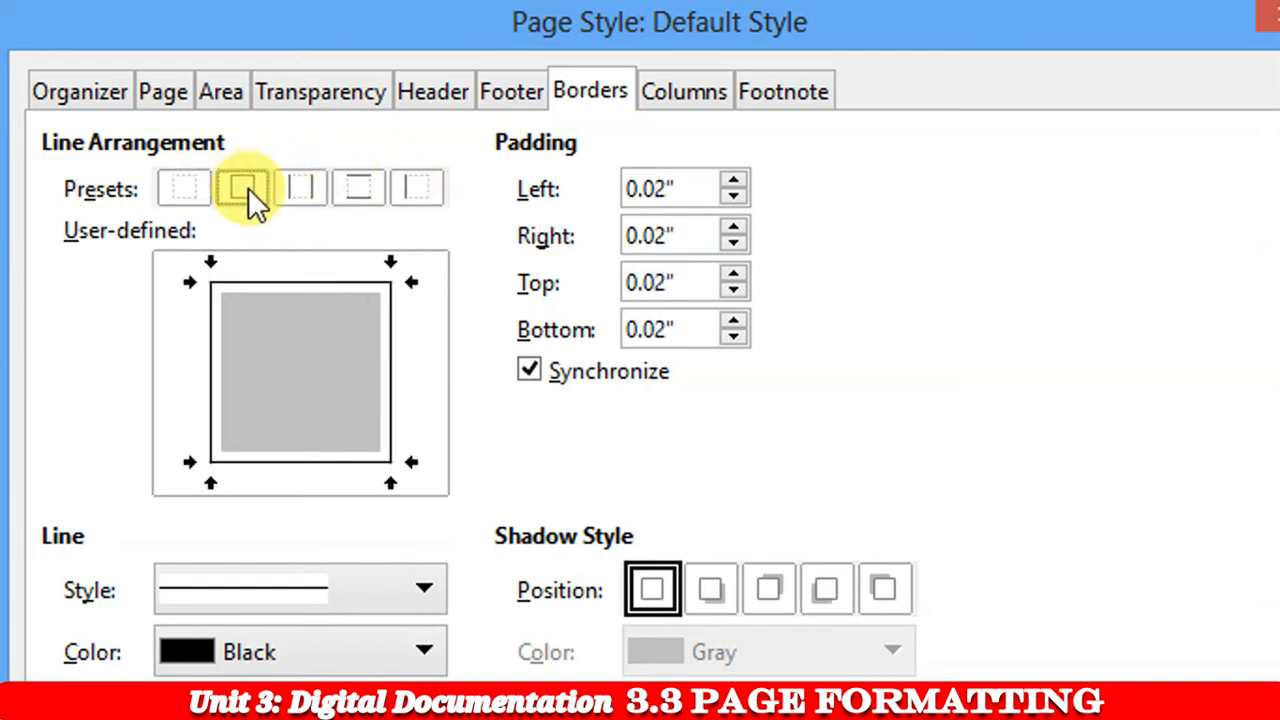
pyautogui.click(308, 590)
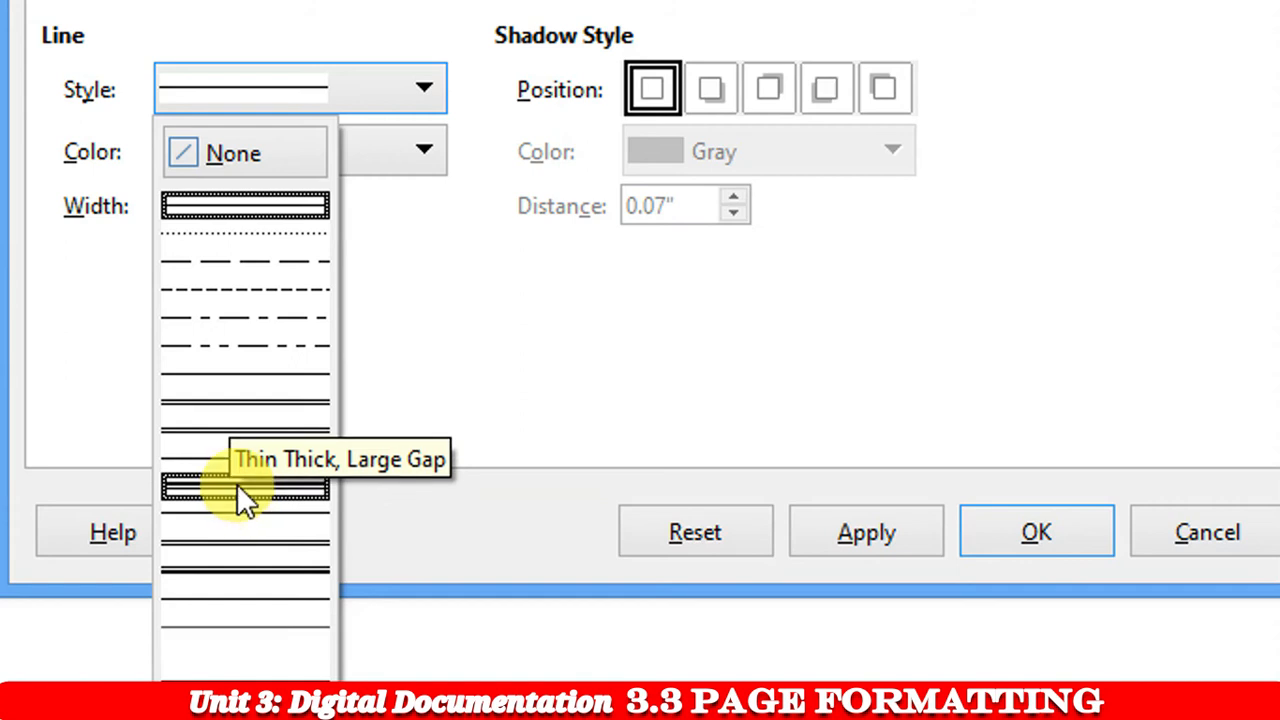
pyautogui.click(233, 568)
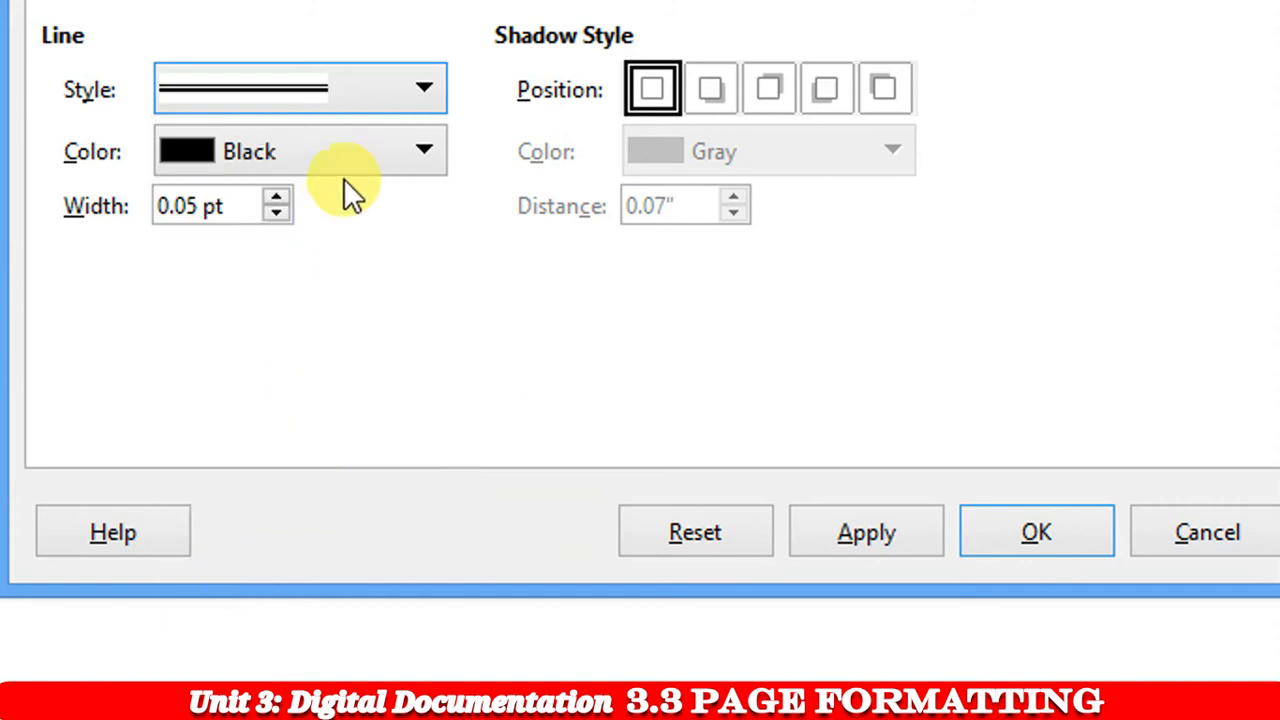
# Set the page border colour to Light Red 1, apply the page style, and check the border across pages 1 and 2
pyautogui.click(347, 152)
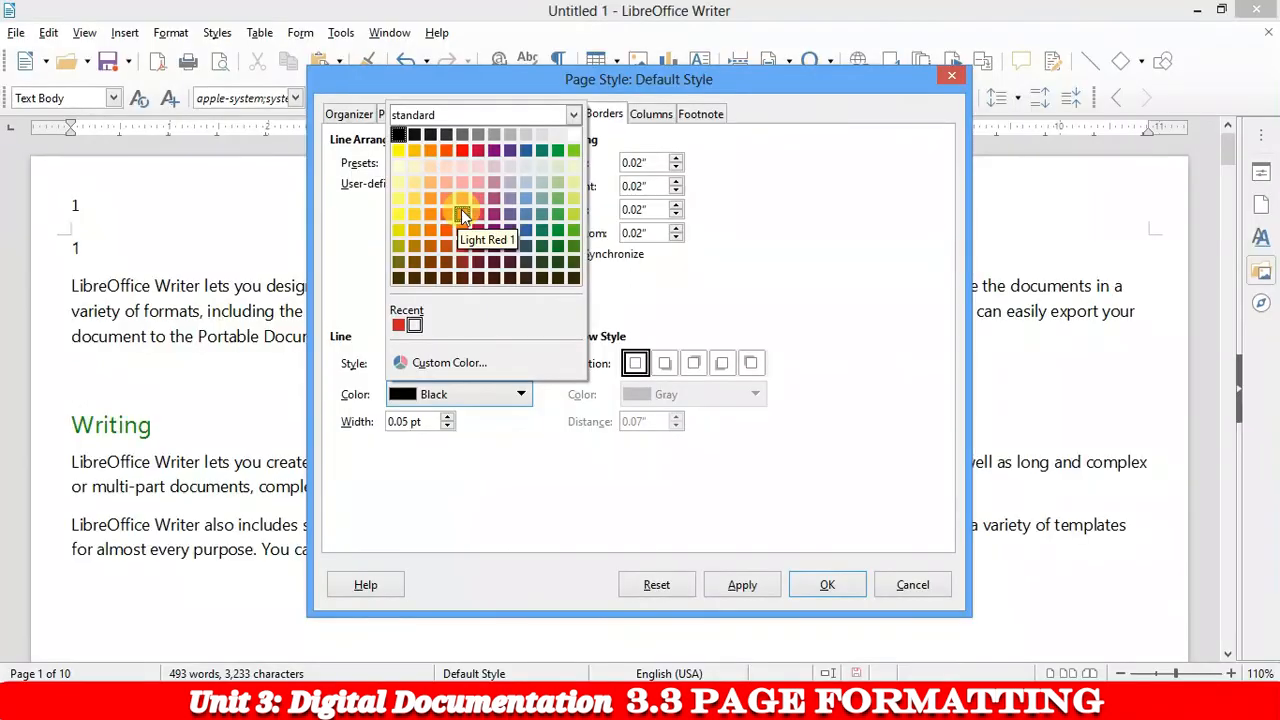
pyautogui.click(305, 134)
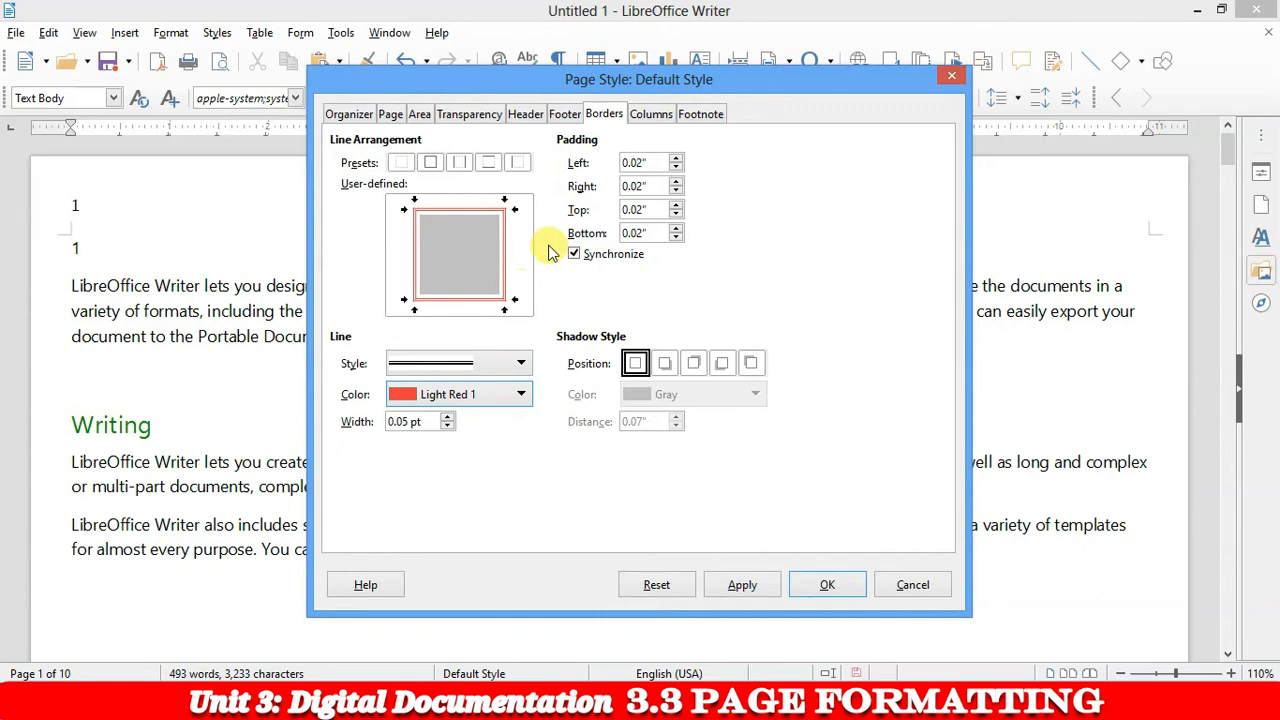
pyautogui.click(828, 585)
pyautogui.scroll(-4, 413, 400)
pyautogui.scroll(-10, 413, 400)
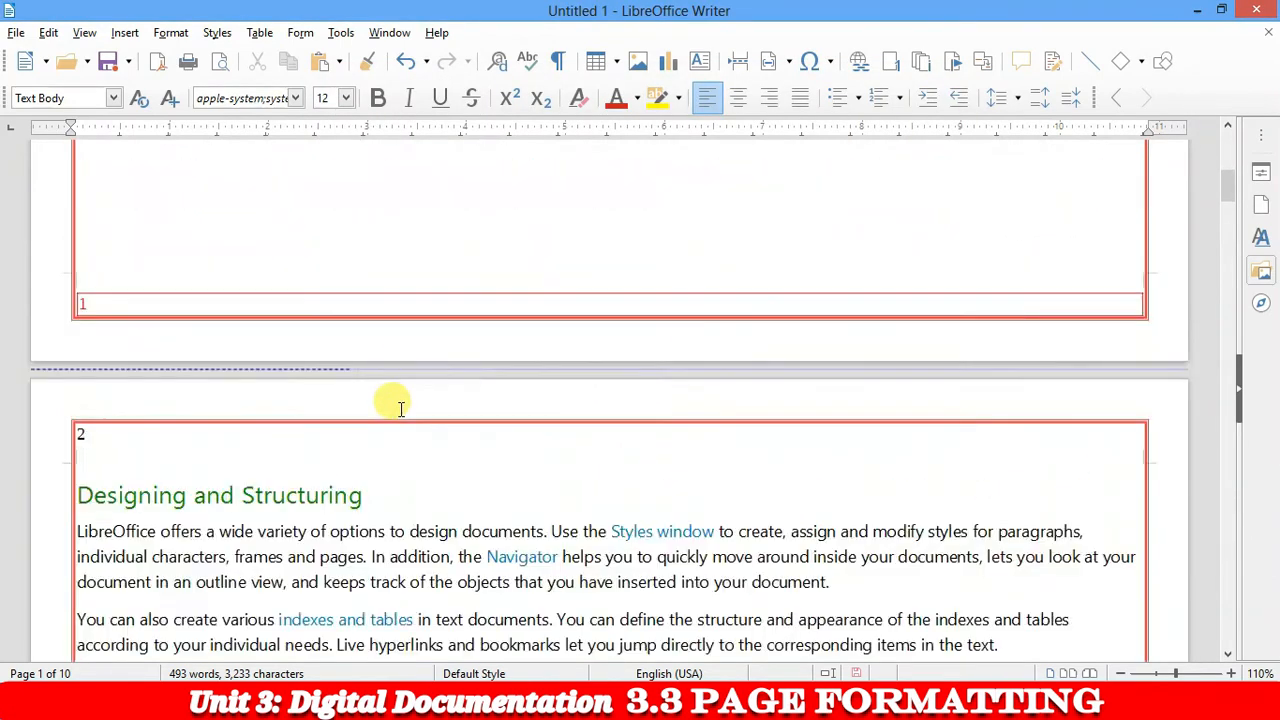
pyautogui.scroll(8, 410, 402)
pyautogui.scroll(-5, 405, 405)
pyautogui.scroll(-5, 405, 405)
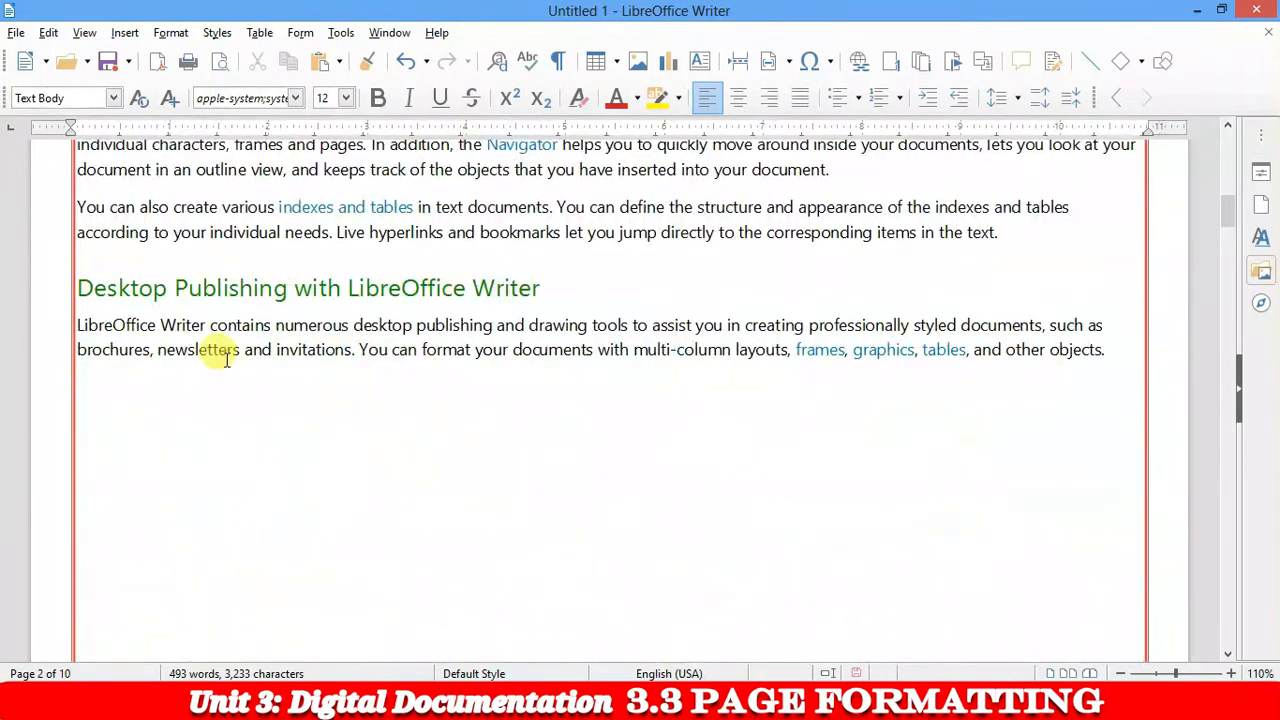
# Check the border on pages 2 and 3, and open the page style's area fill settings after looking at its page settings
pyautogui.scroll(-5, 714, 457)
pyautogui.scroll(3, 402, 402)
pyautogui.scroll(-3, 390, 404)
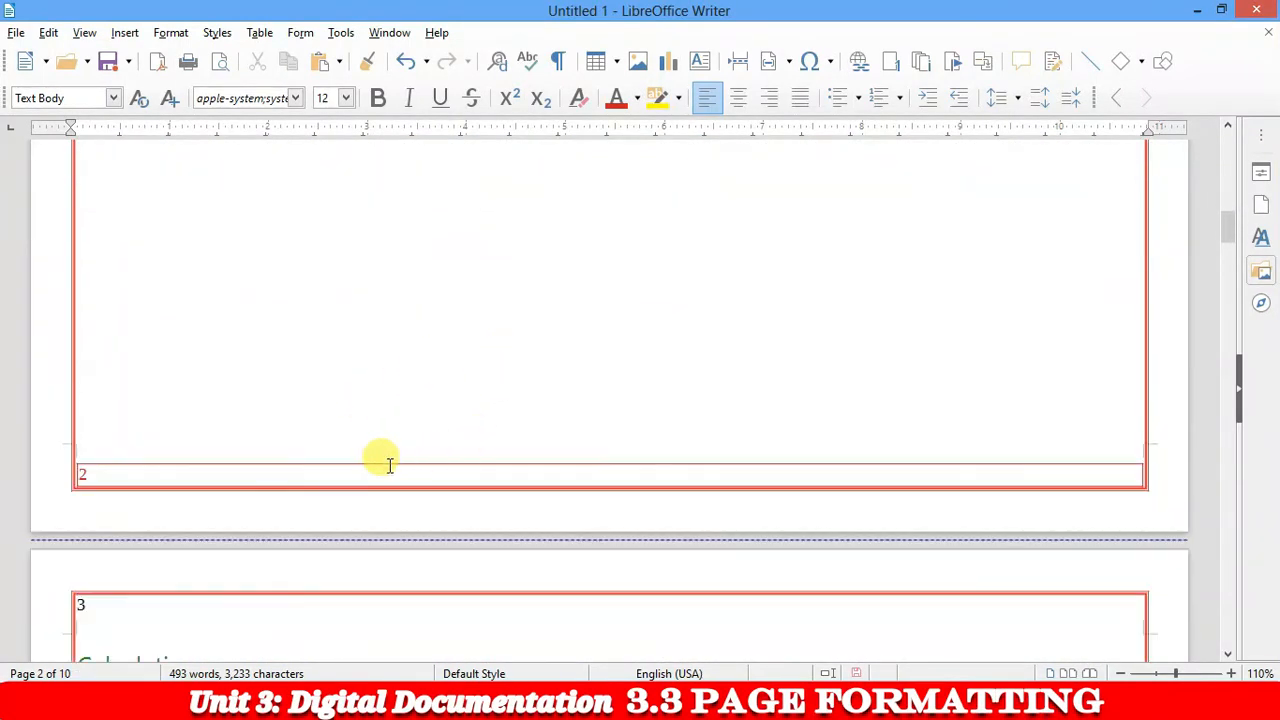
pyautogui.scroll(20, 390, 460)
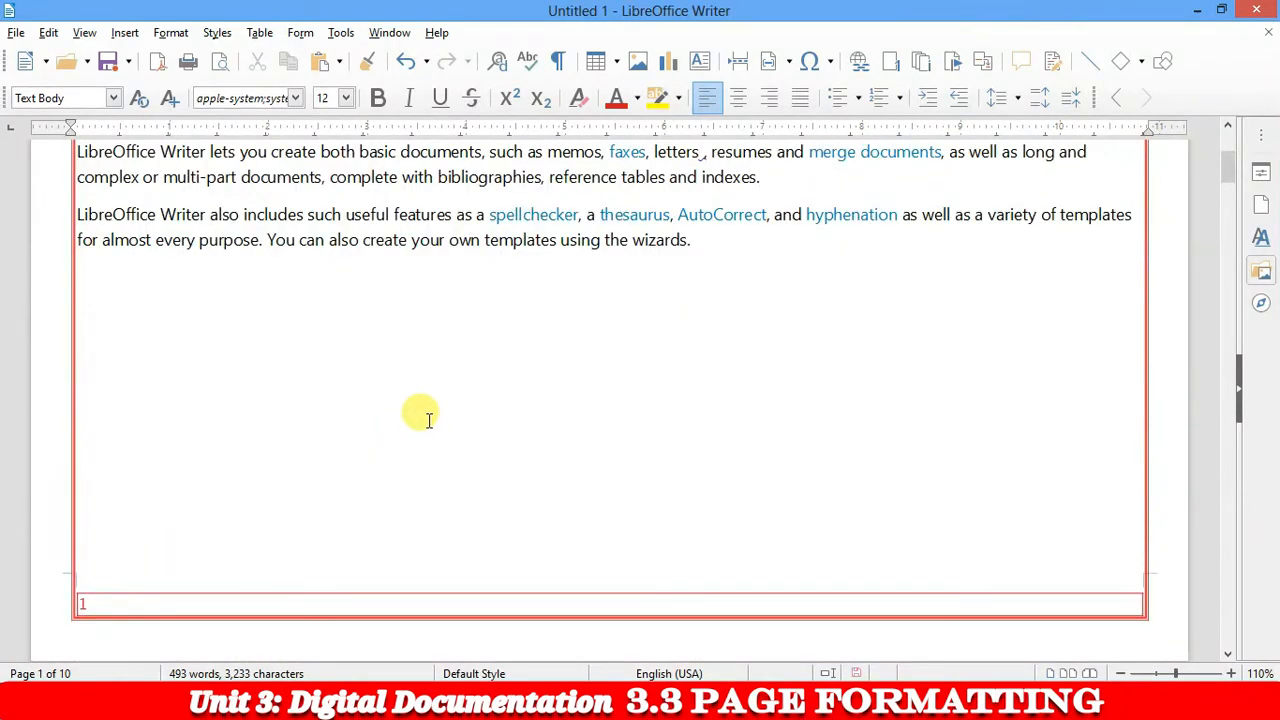
pyautogui.click(170, 32)
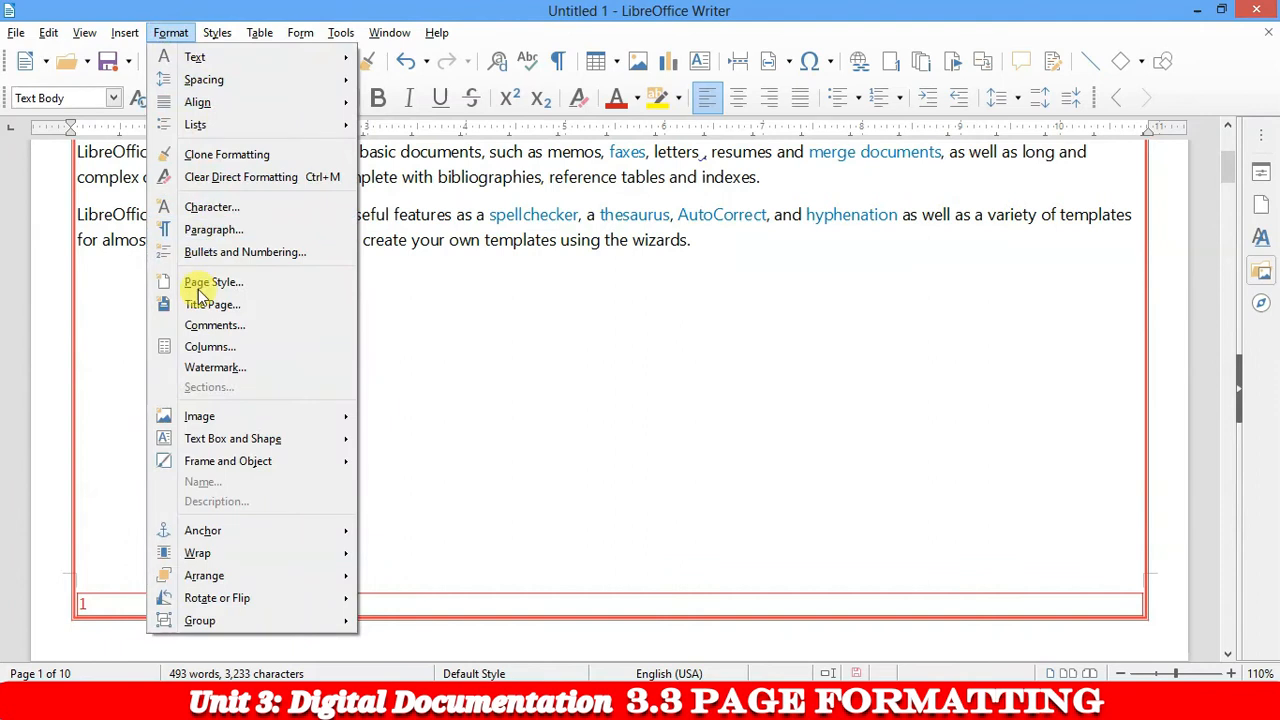
pyautogui.click(232, 282)
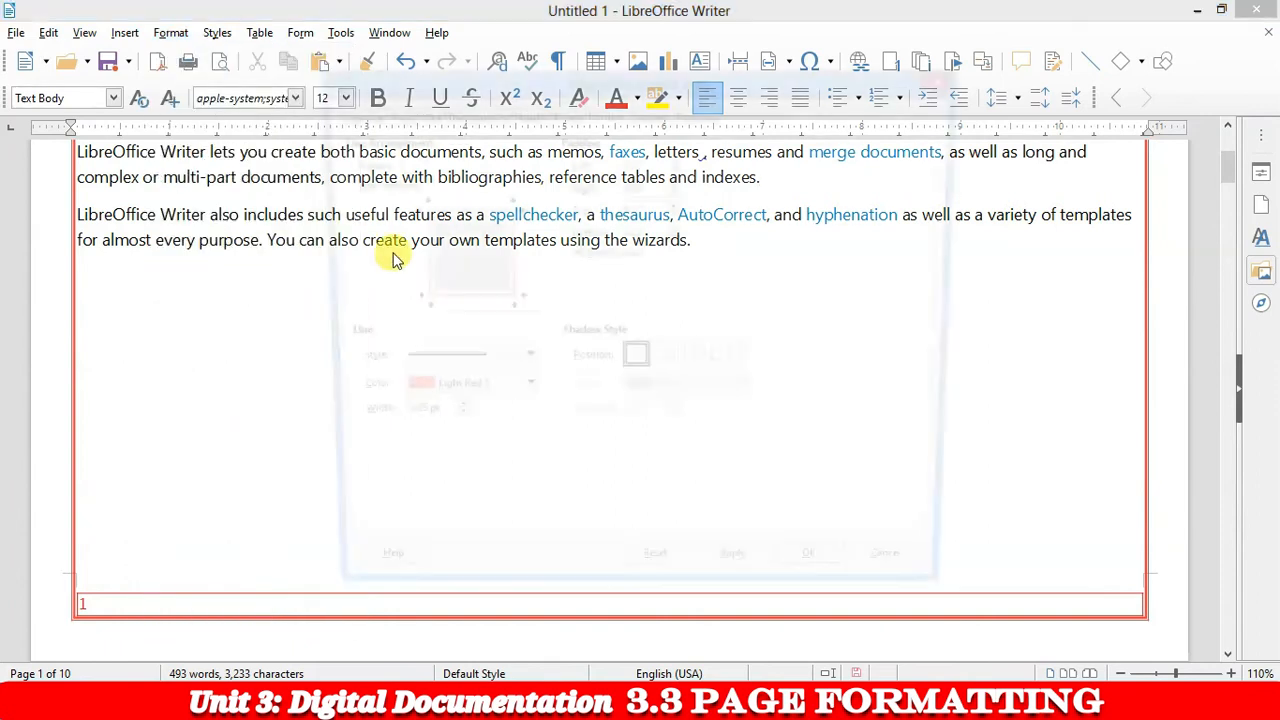
pyautogui.moveTo(575, 82); pyautogui.dragTo(683, 38)
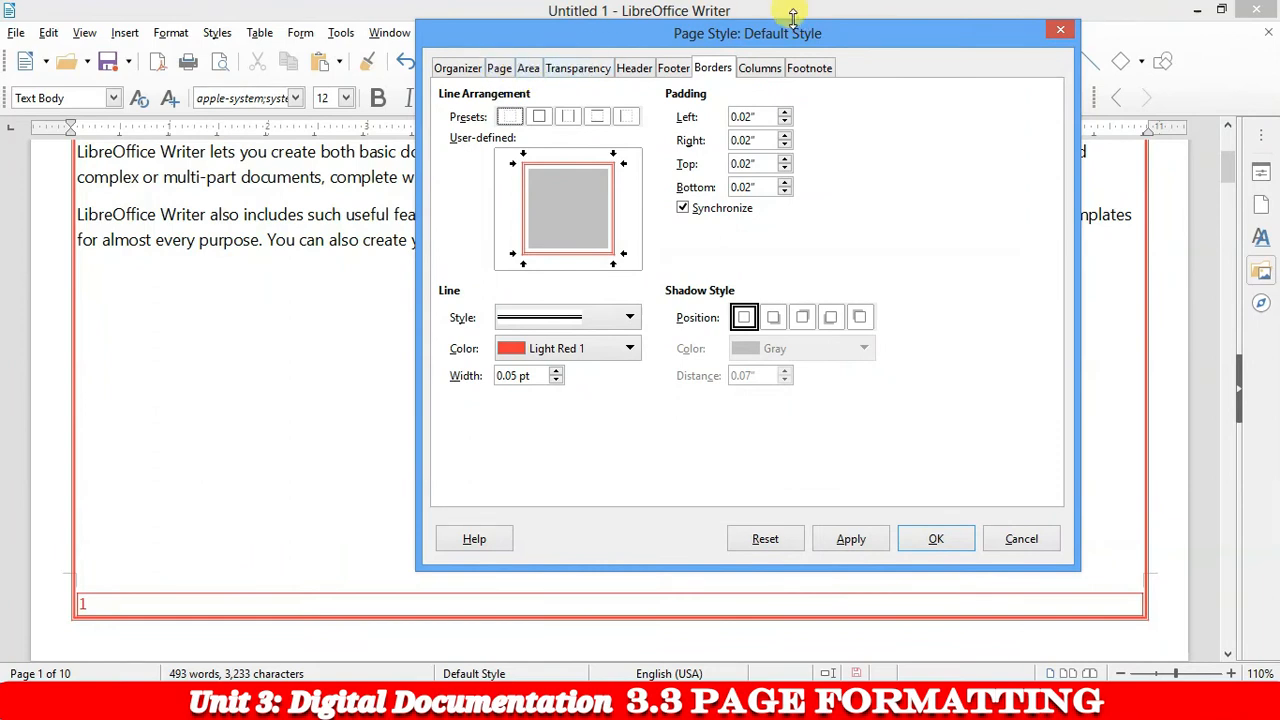
pyautogui.click(500, 68)
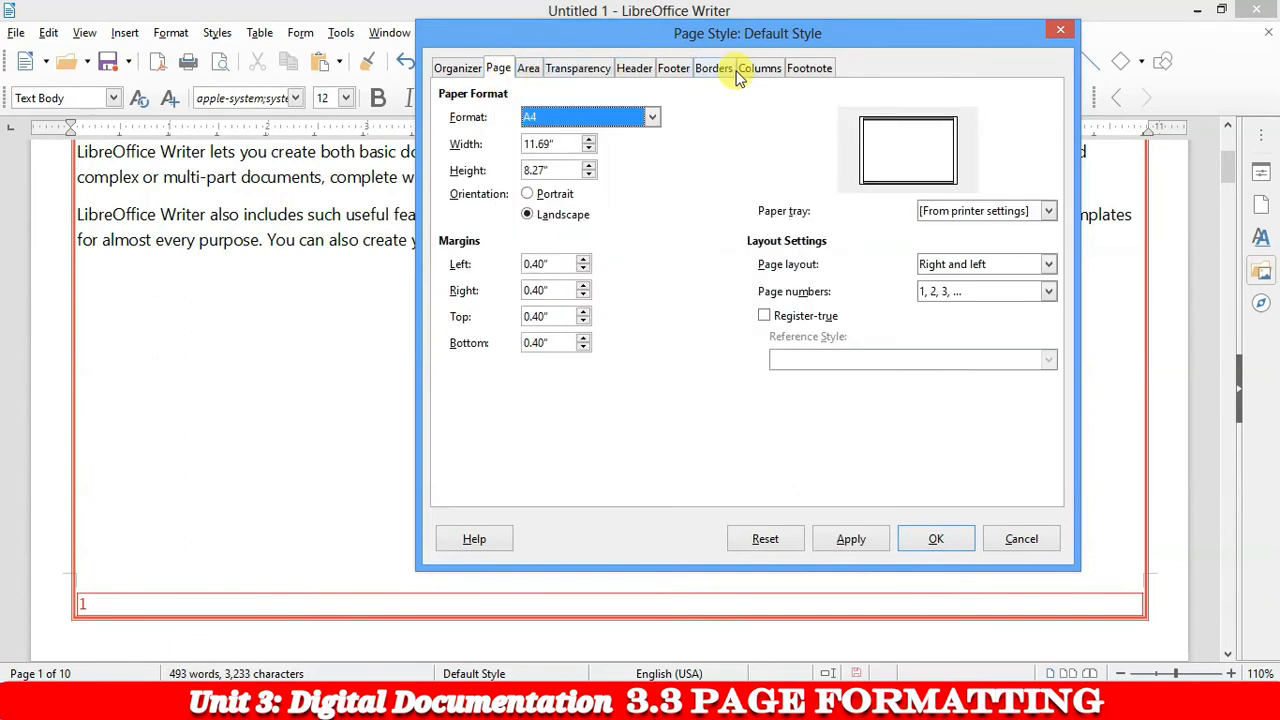
pyautogui.click(528, 69)
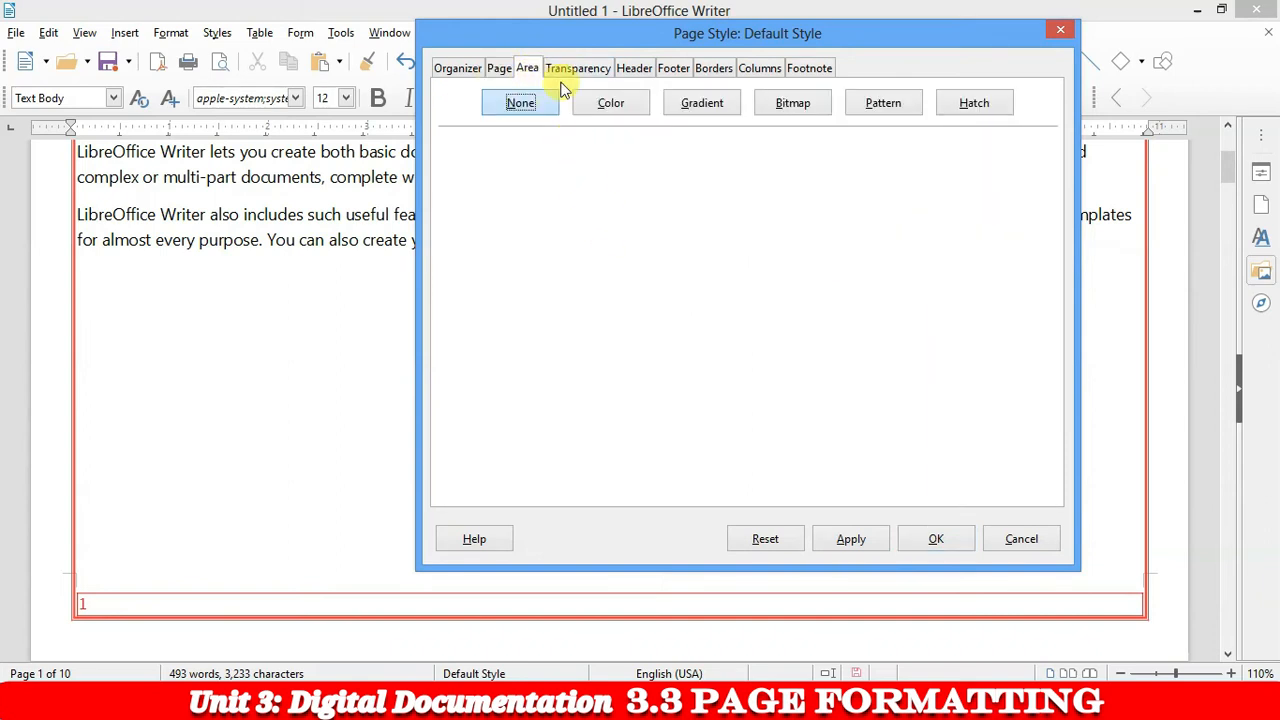
# Fill the page background with the solid colour Lime (81d41a), apply it, and check the pages from 1 to 6
pyautogui.click(612, 103)
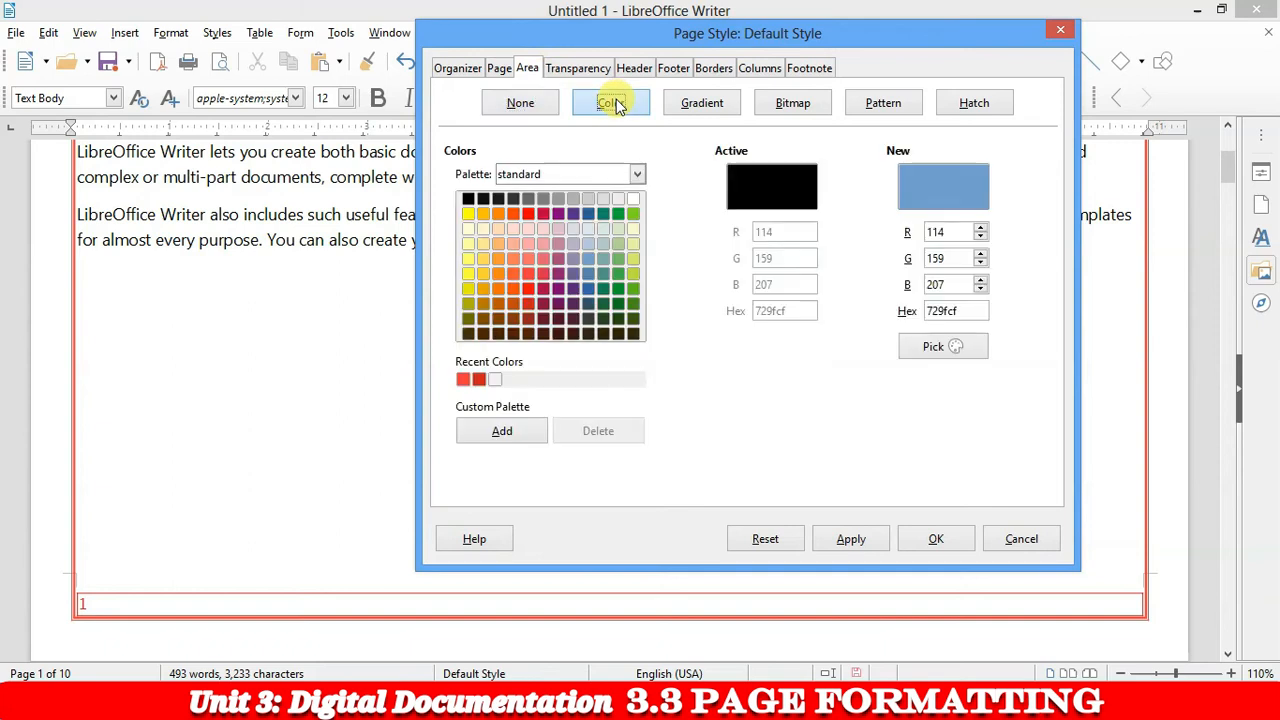
pyautogui.click(616, 213)
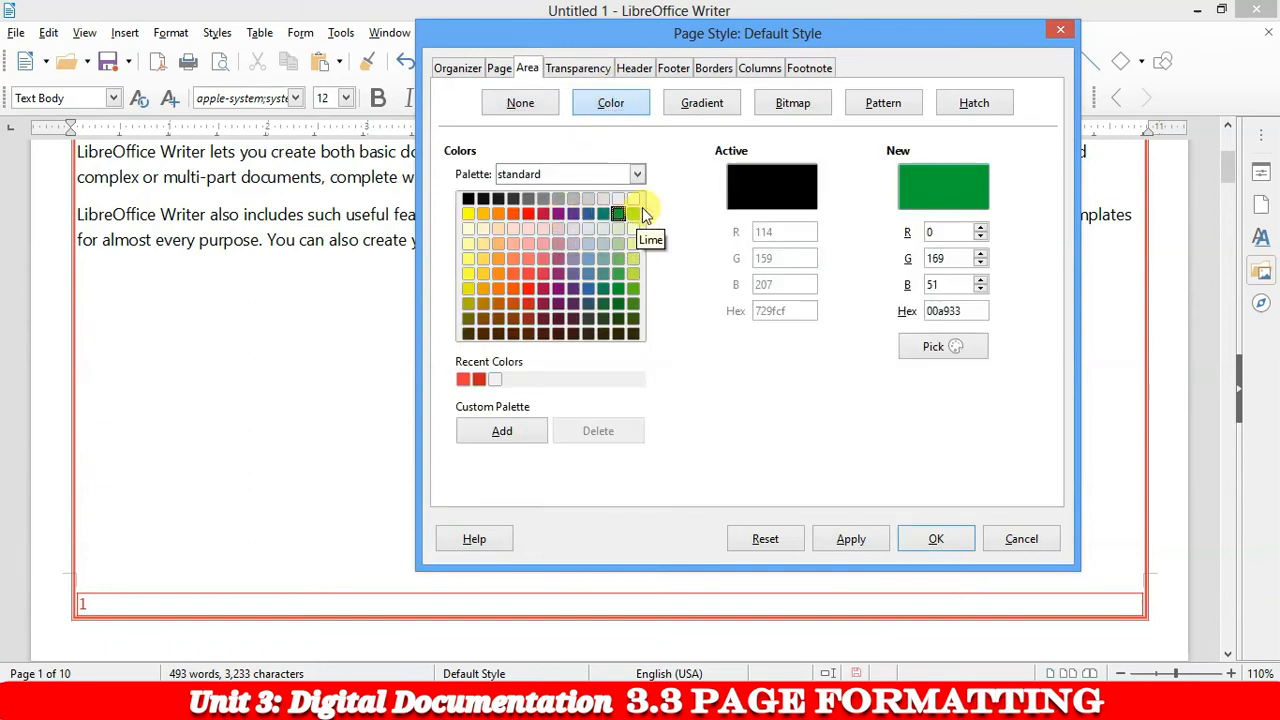
pyautogui.click(633, 213)
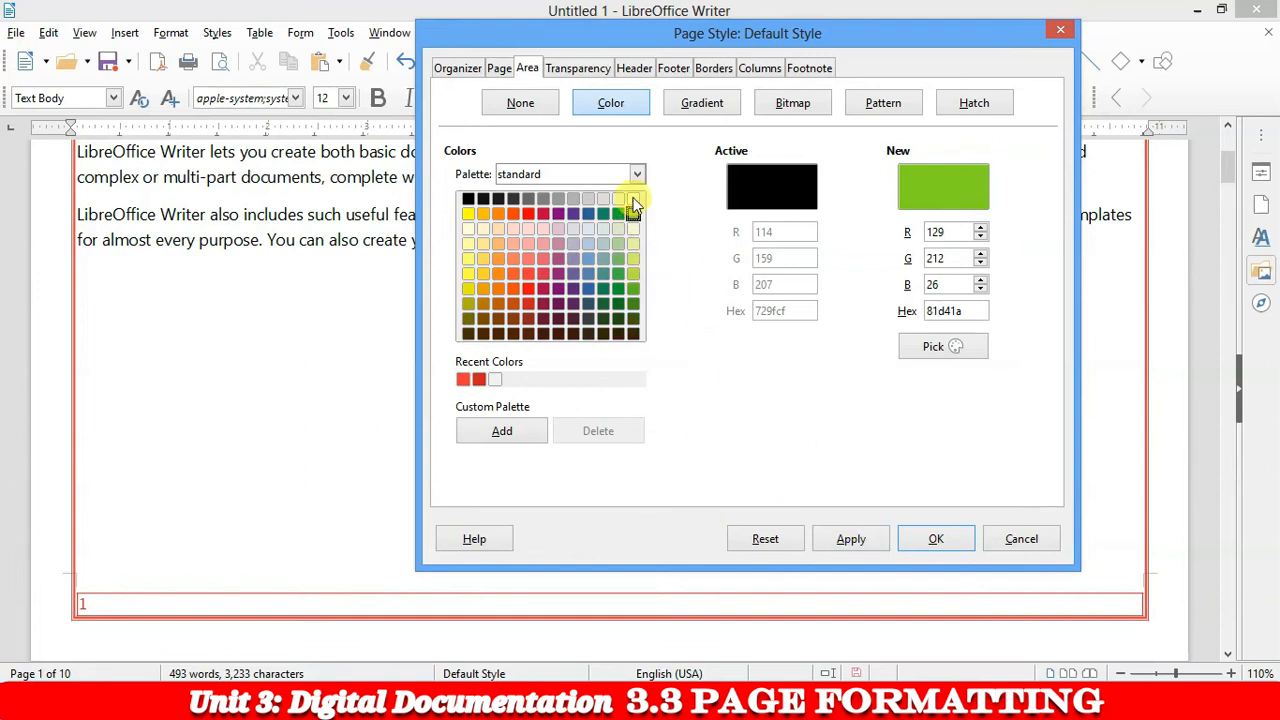
pyautogui.click(934, 540)
pyautogui.scroll(5, 560, 400)
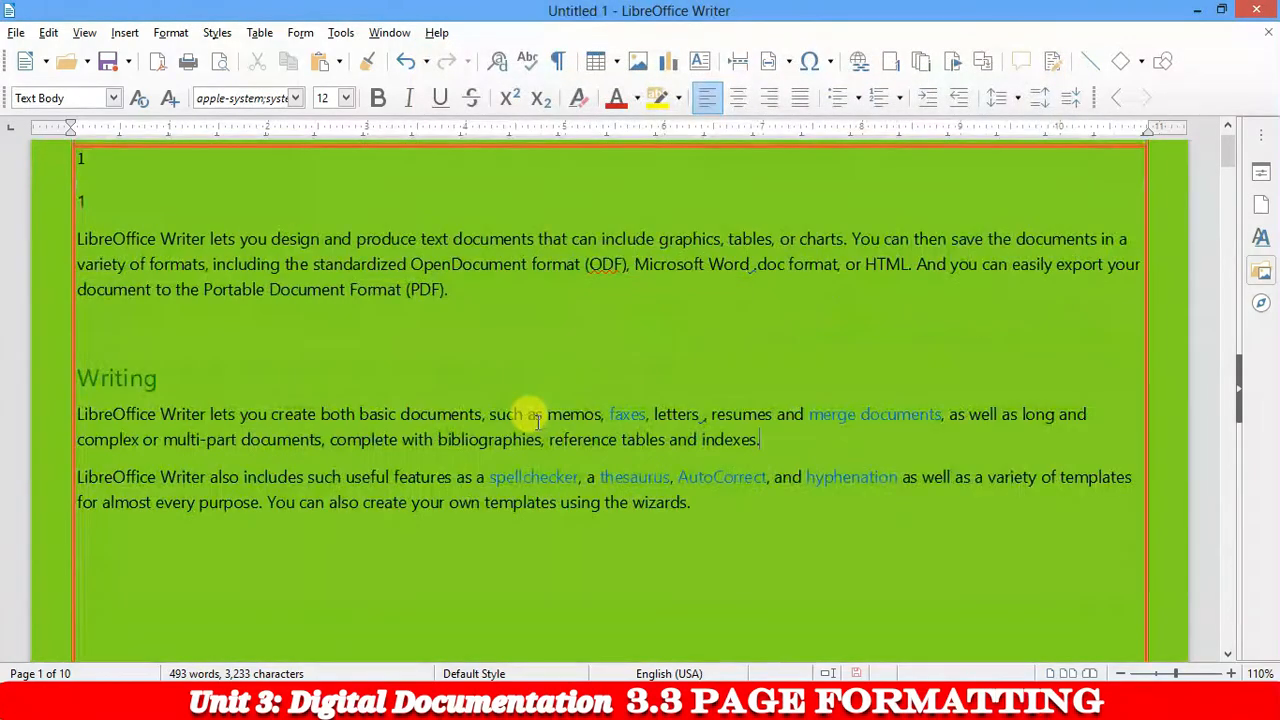
pyautogui.scroll(-12, 540, 400)
pyautogui.scroll(-5, 545, 449)
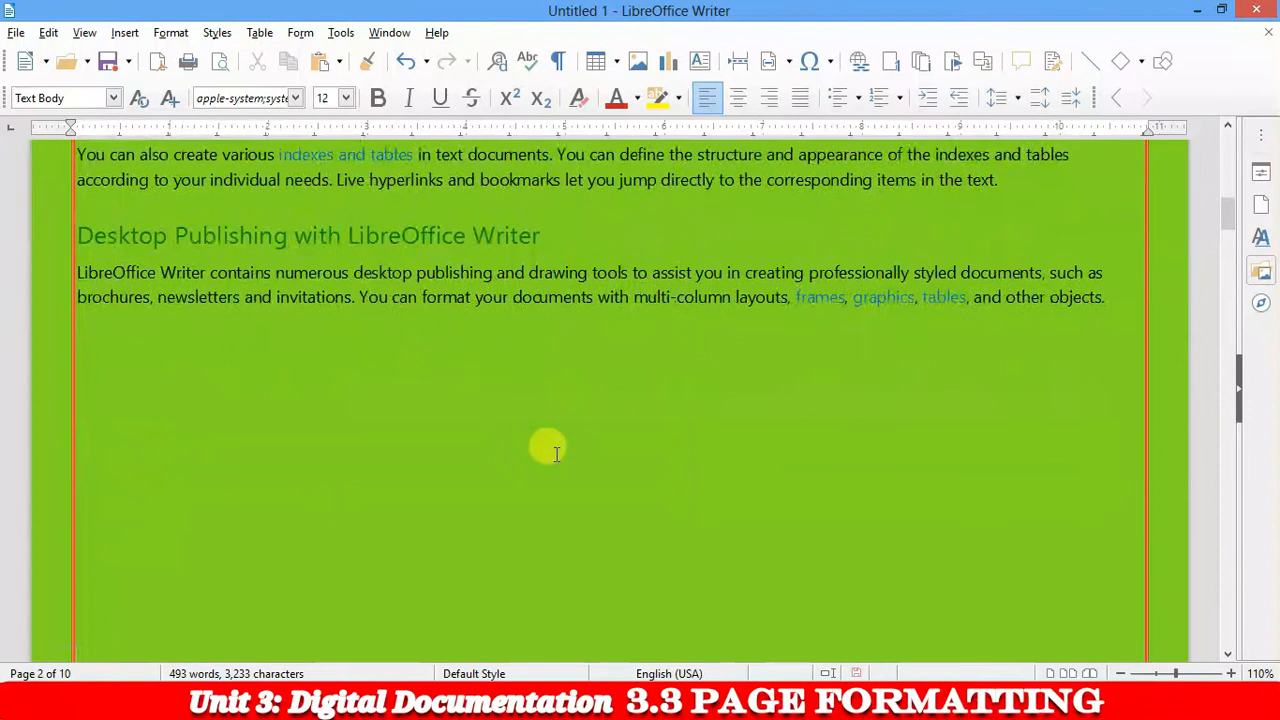
pyautogui.scroll(-5, 712, 420)
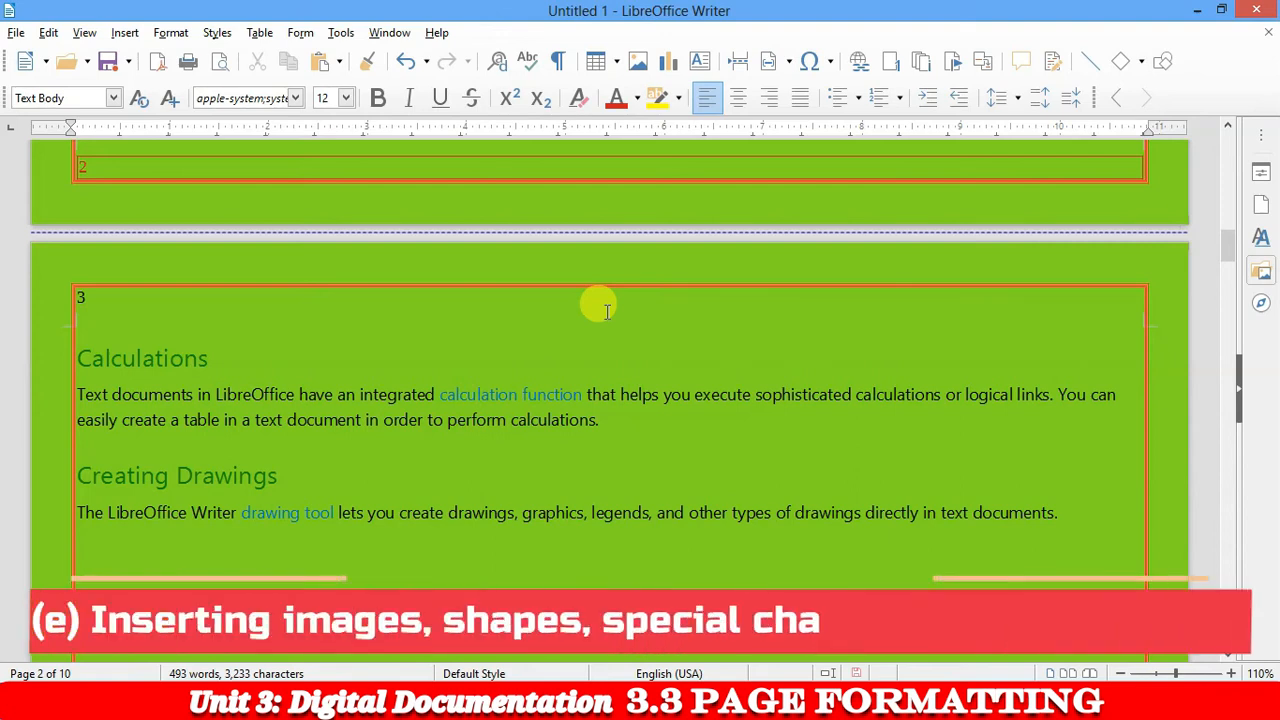
pyautogui.scroll(-3, 648, 286)
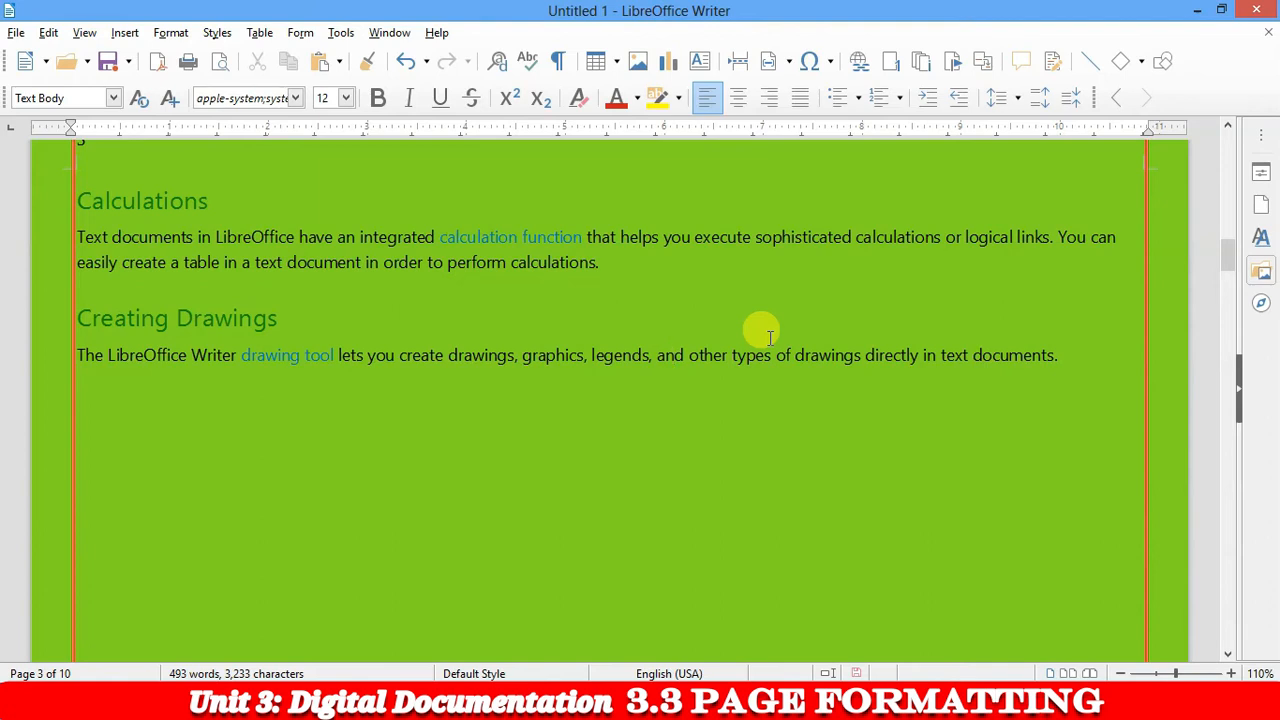
pyautogui.scroll(-20, 600, 480)
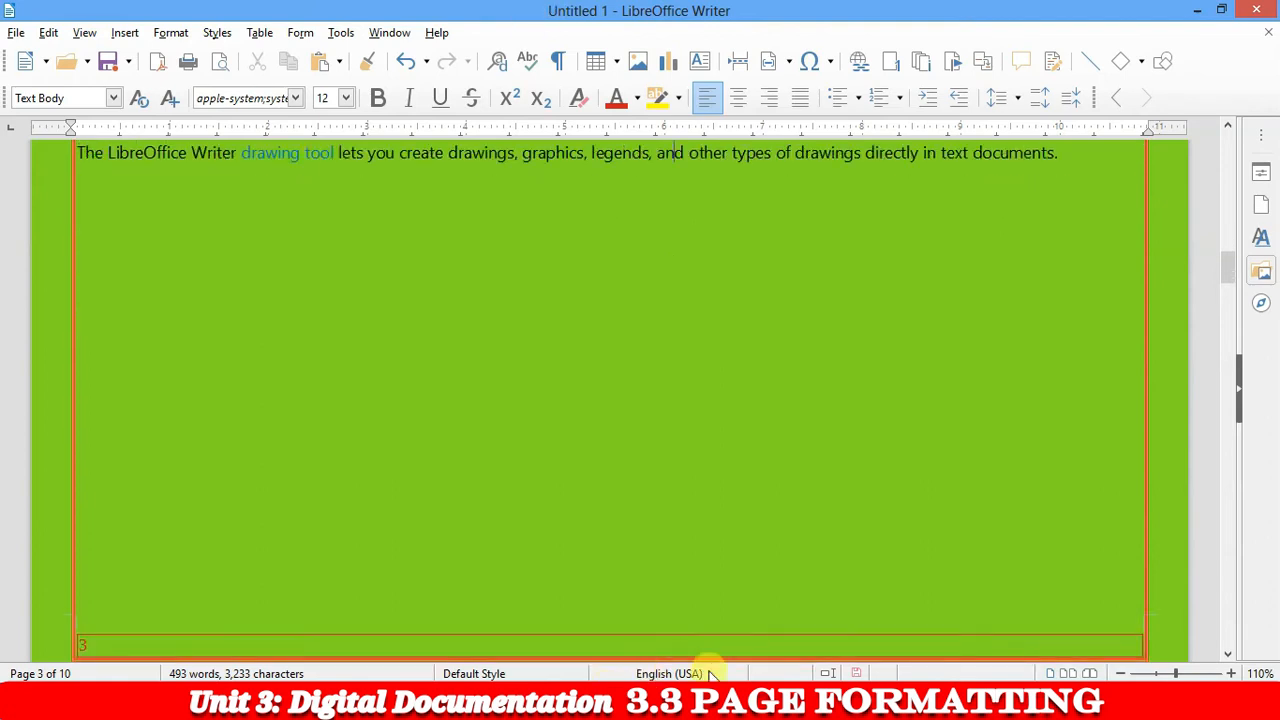
pyautogui.scroll(-15, 543, 443)
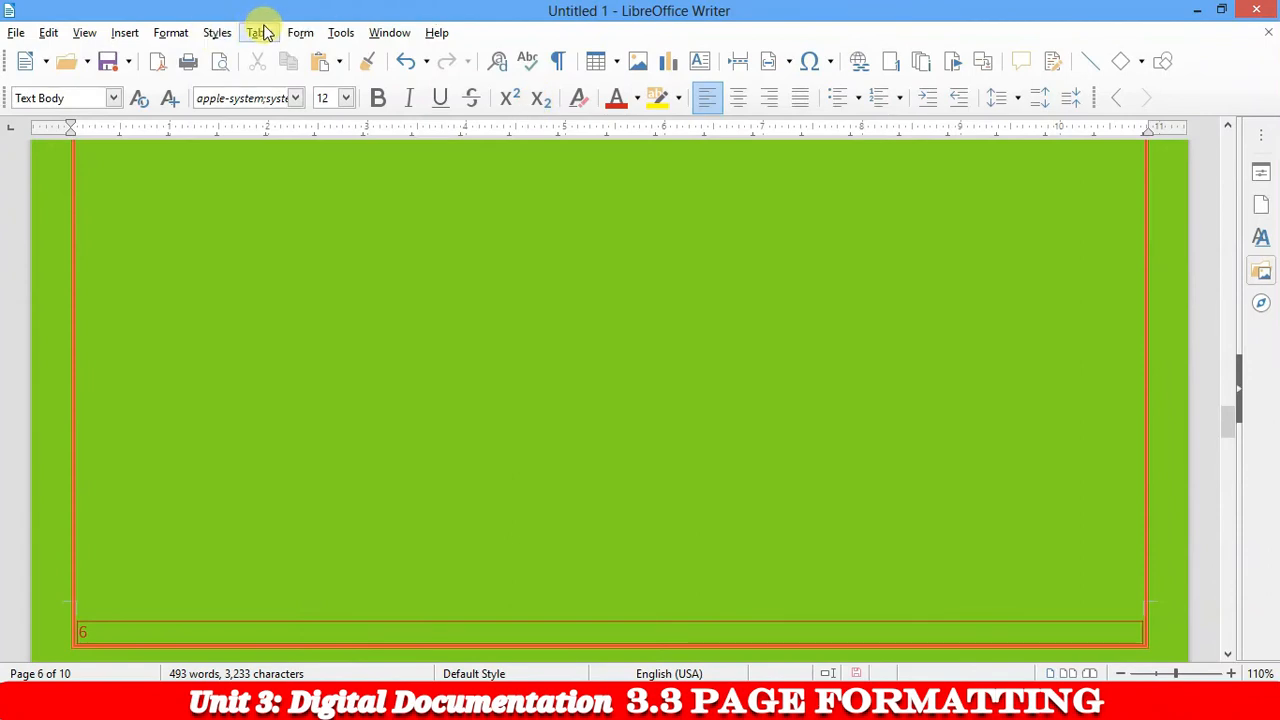
# Change the page style's background colour to white (ffffff) and apply it to the pages
pyautogui.click(186, 34)
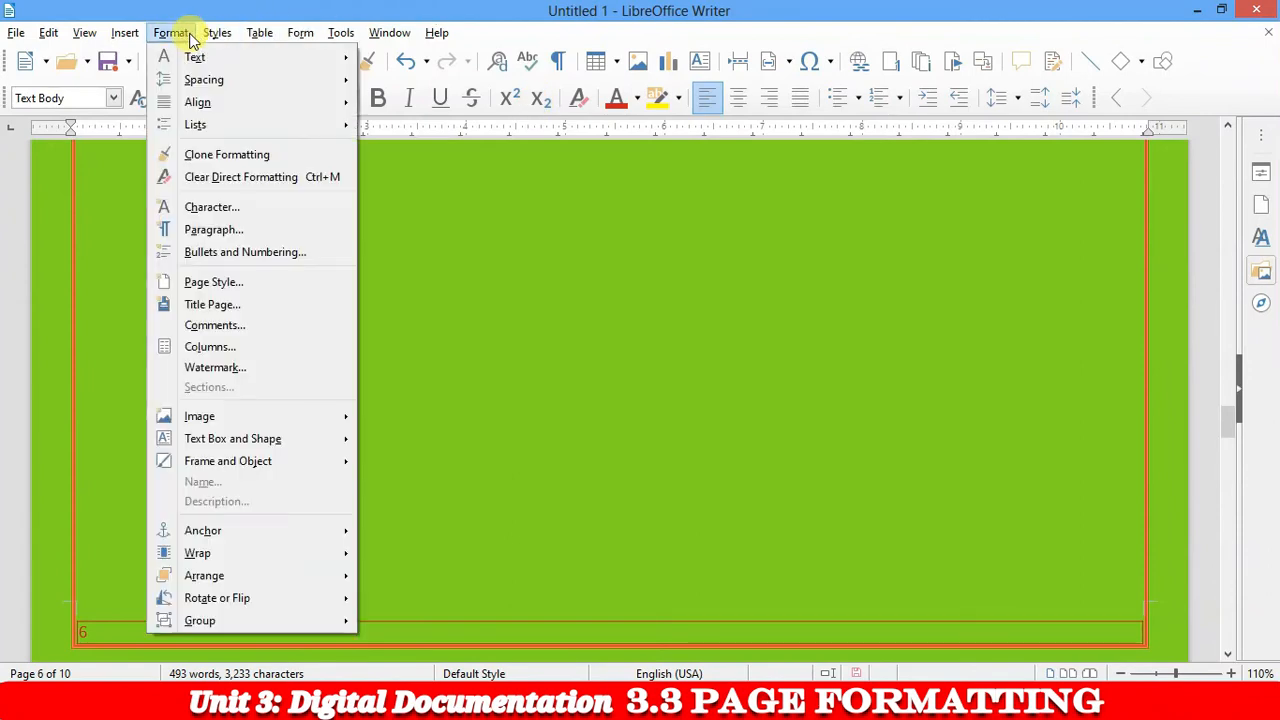
pyautogui.click(241, 281)
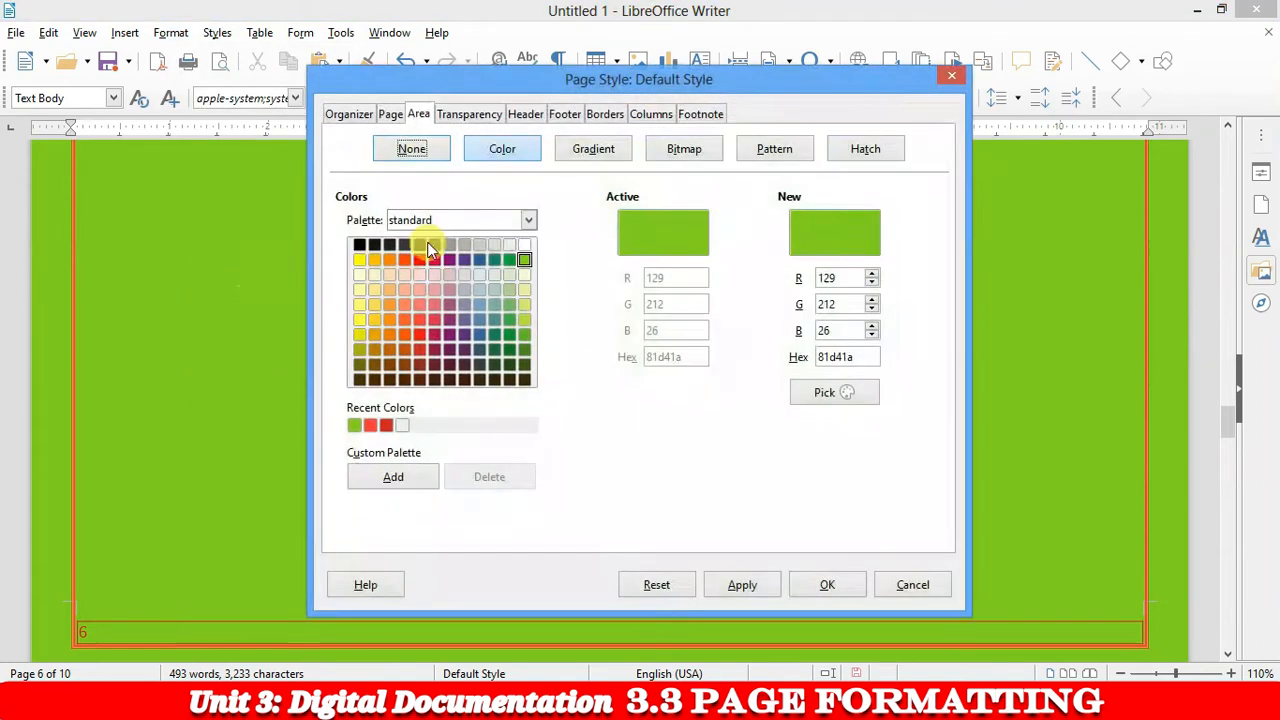
pyautogui.click(402, 425)
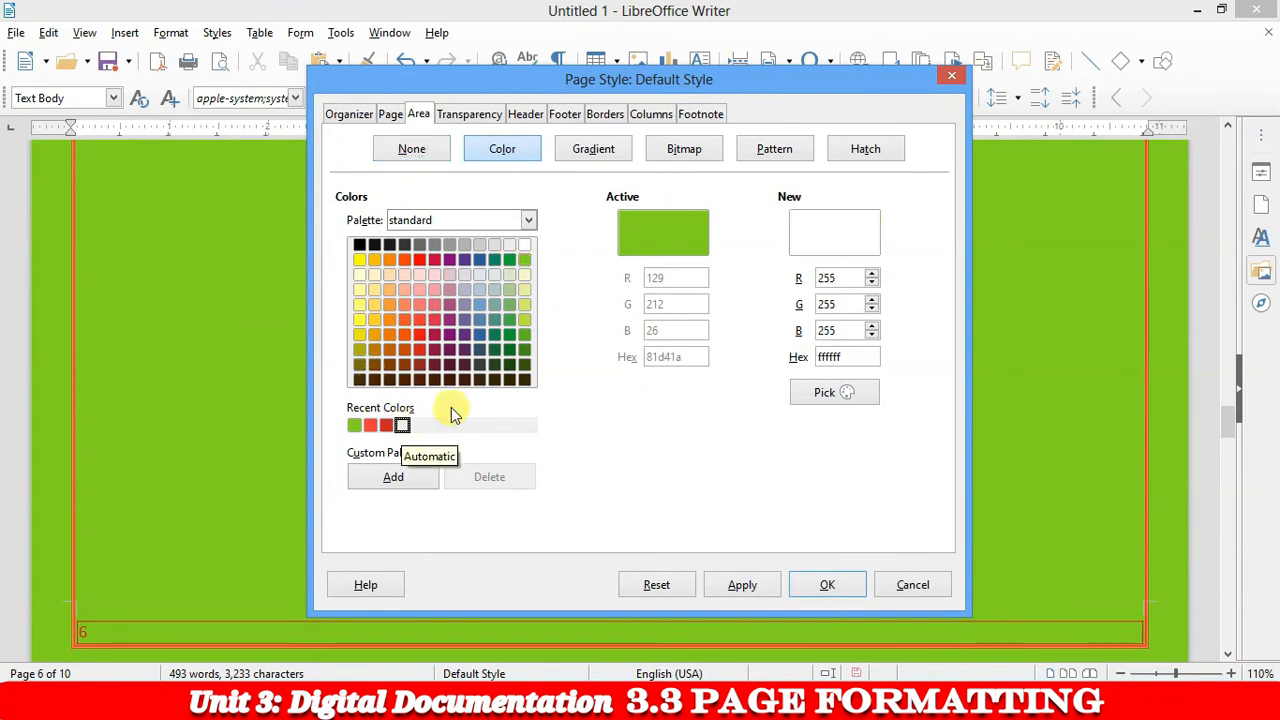
pyautogui.click(827, 585)
pyautogui.scroll(10, 508, 409)
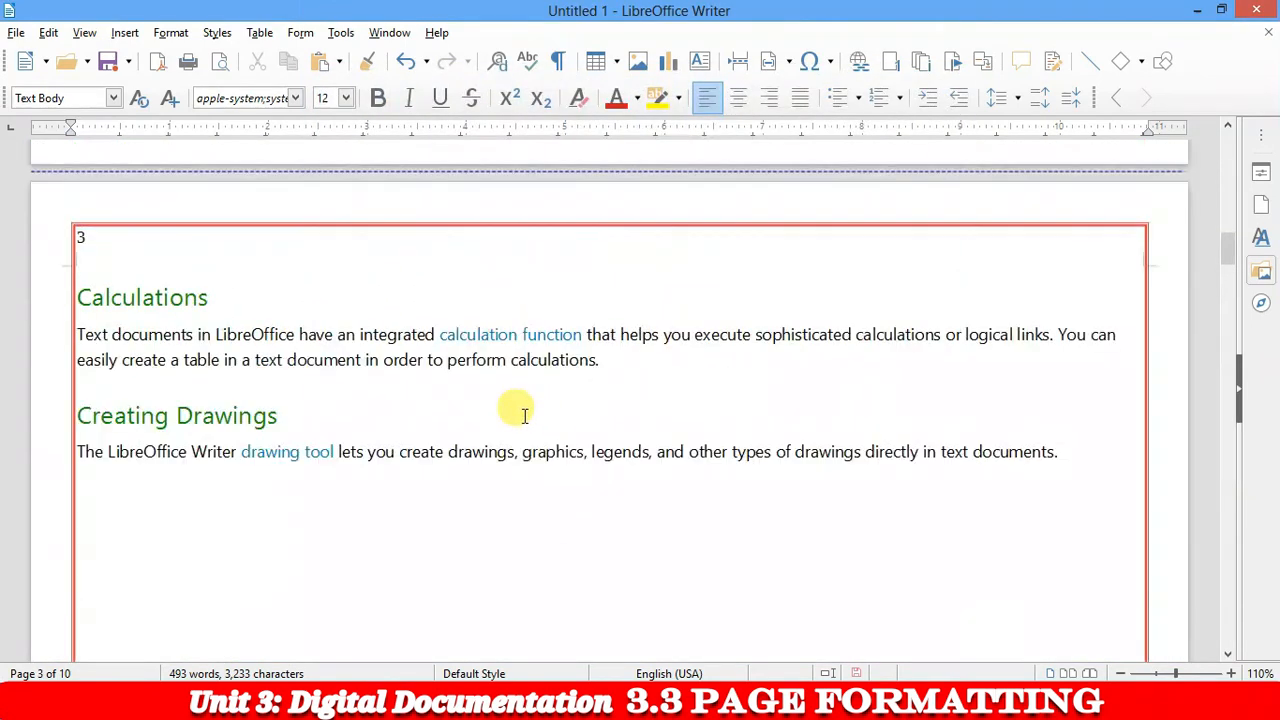
pyautogui.scroll(10, 436, 374)
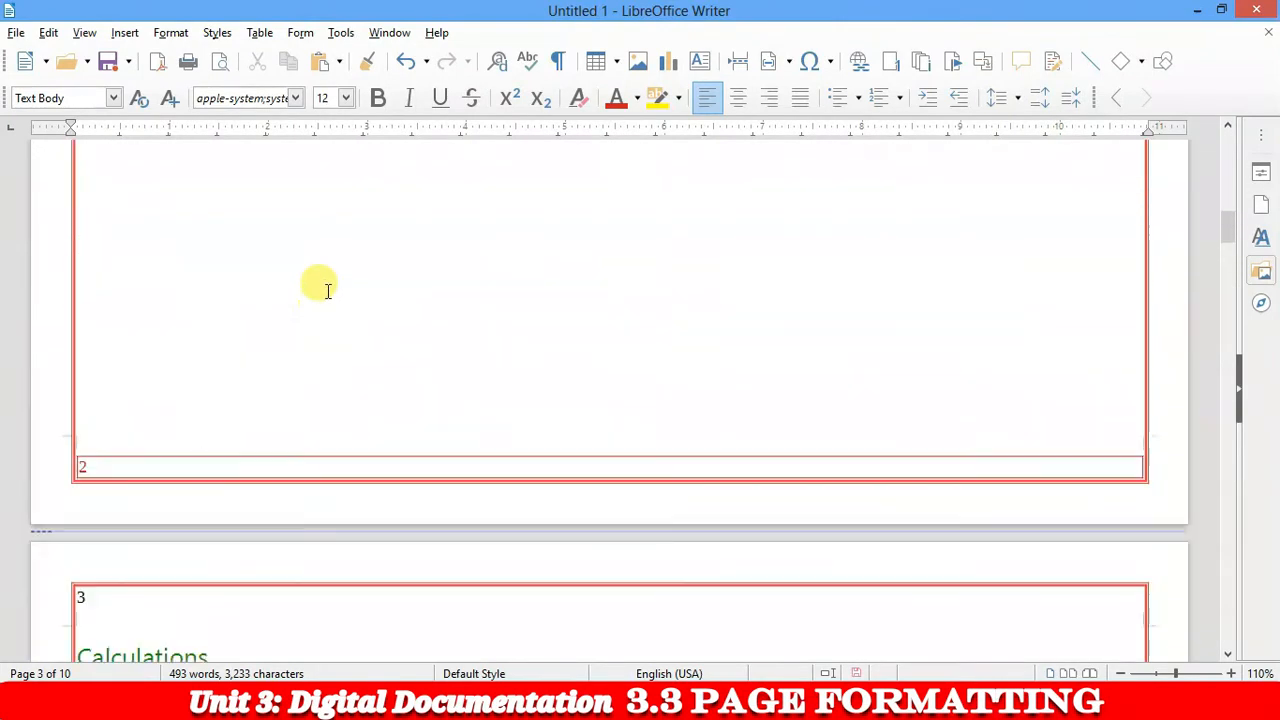
# Place the cursor on the empty page 5 and start inserting an image from a file
pyautogui.click(328, 295)
pyautogui.scroll(-15, 394, 523)
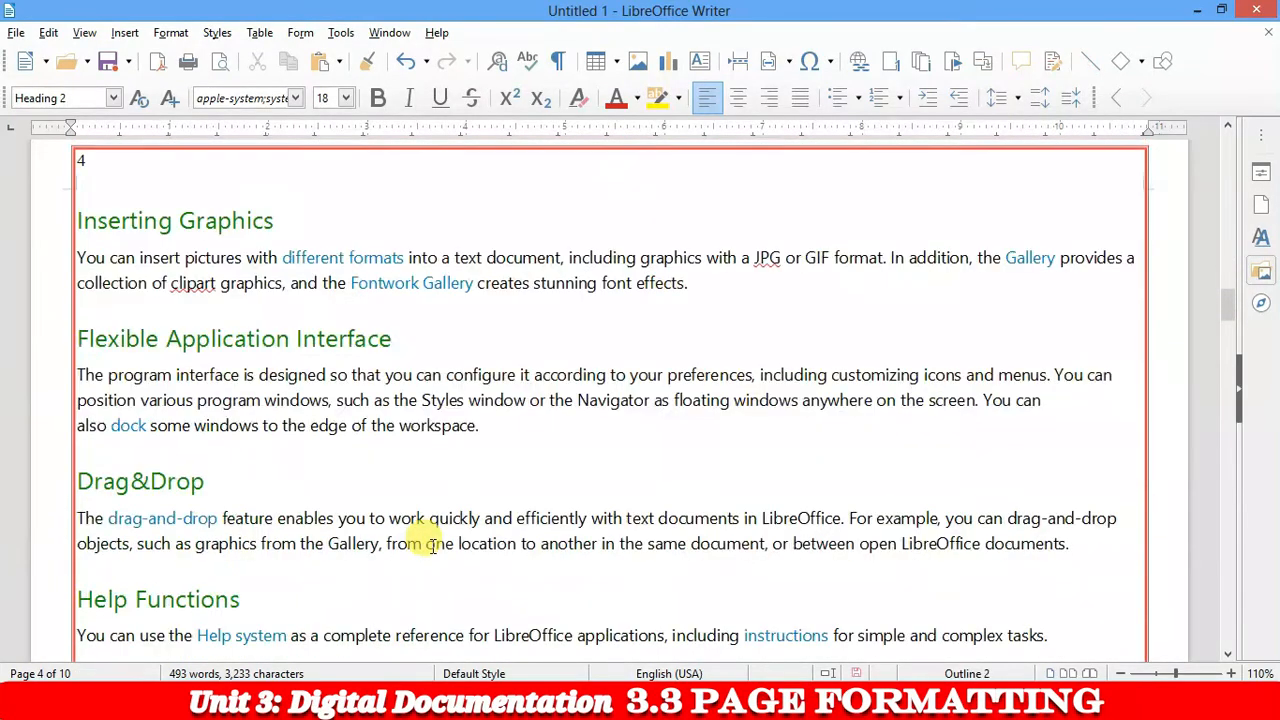
pyautogui.scroll(4, 340, 370)
pyautogui.click(267, 361)
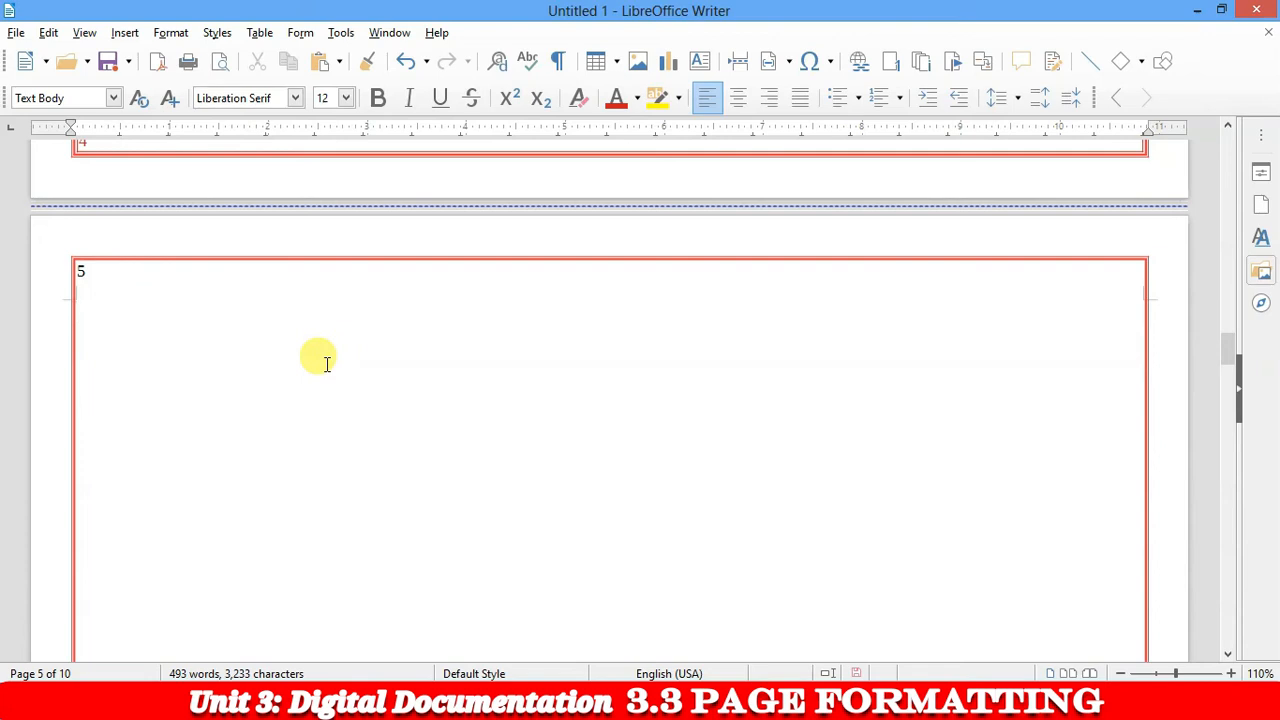
pyautogui.click(124, 32)
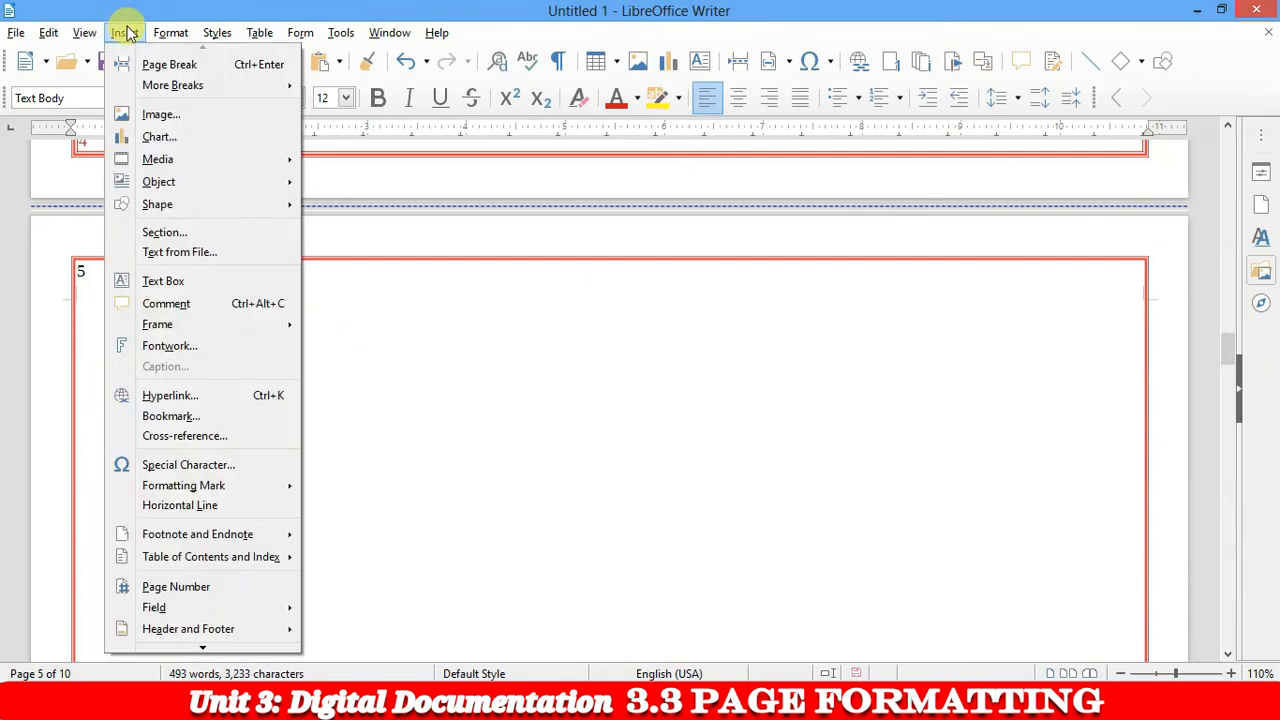
pyautogui.click(183, 119)
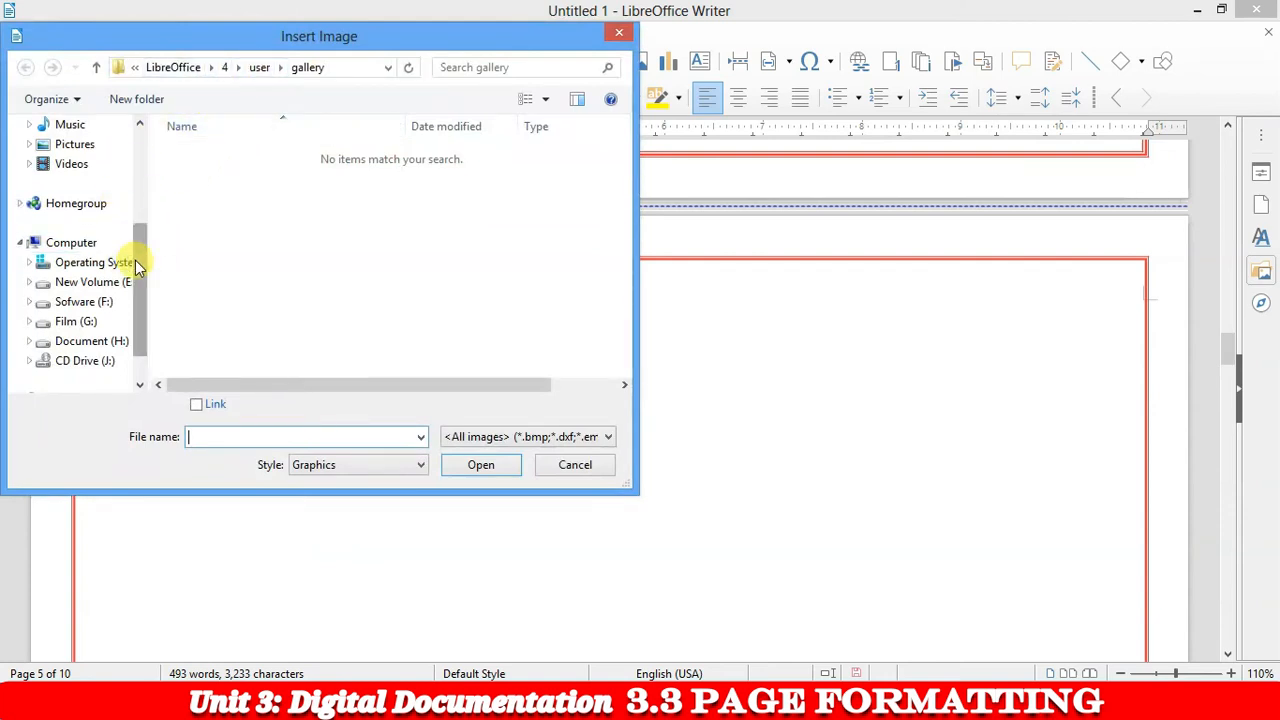
# Insert the picture Wikipedia_Logo_1.0 from the OS folder in Downloads
pyautogui.moveTo(134, 257); pyautogui.dragTo(134, 163)
pyautogui.click(85, 213)
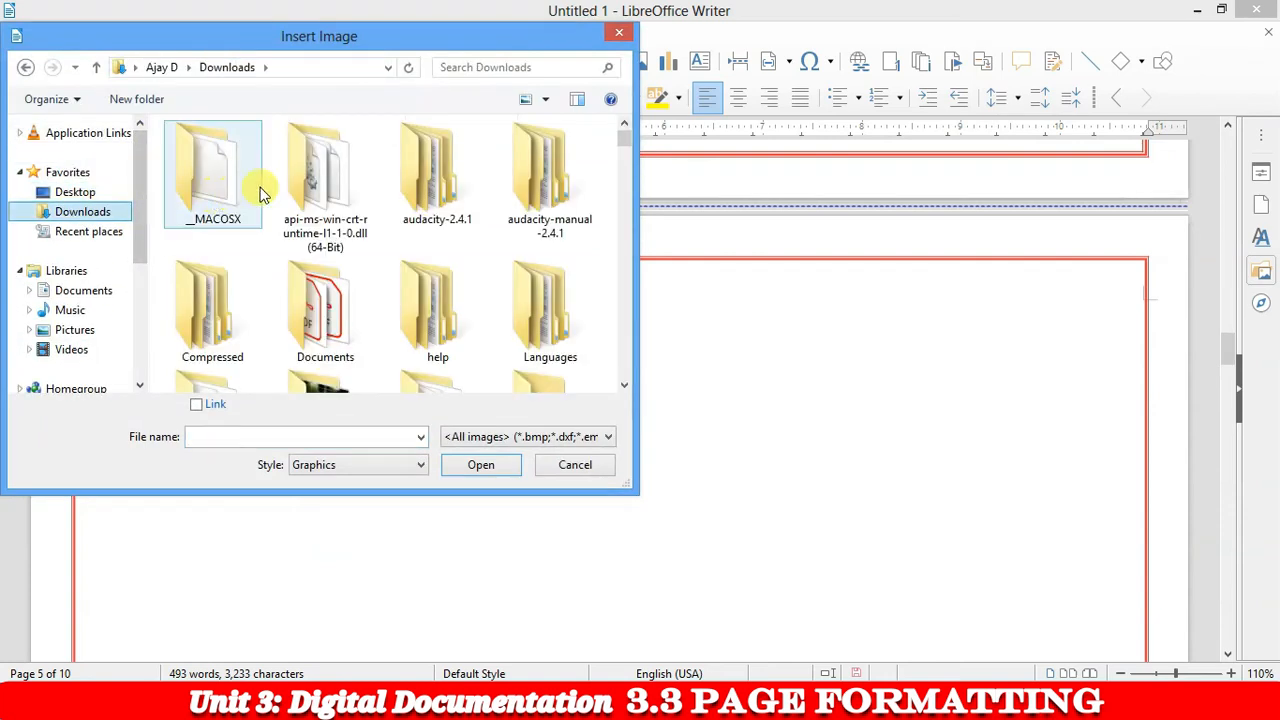
pyautogui.scroll(-5, 372, 149)
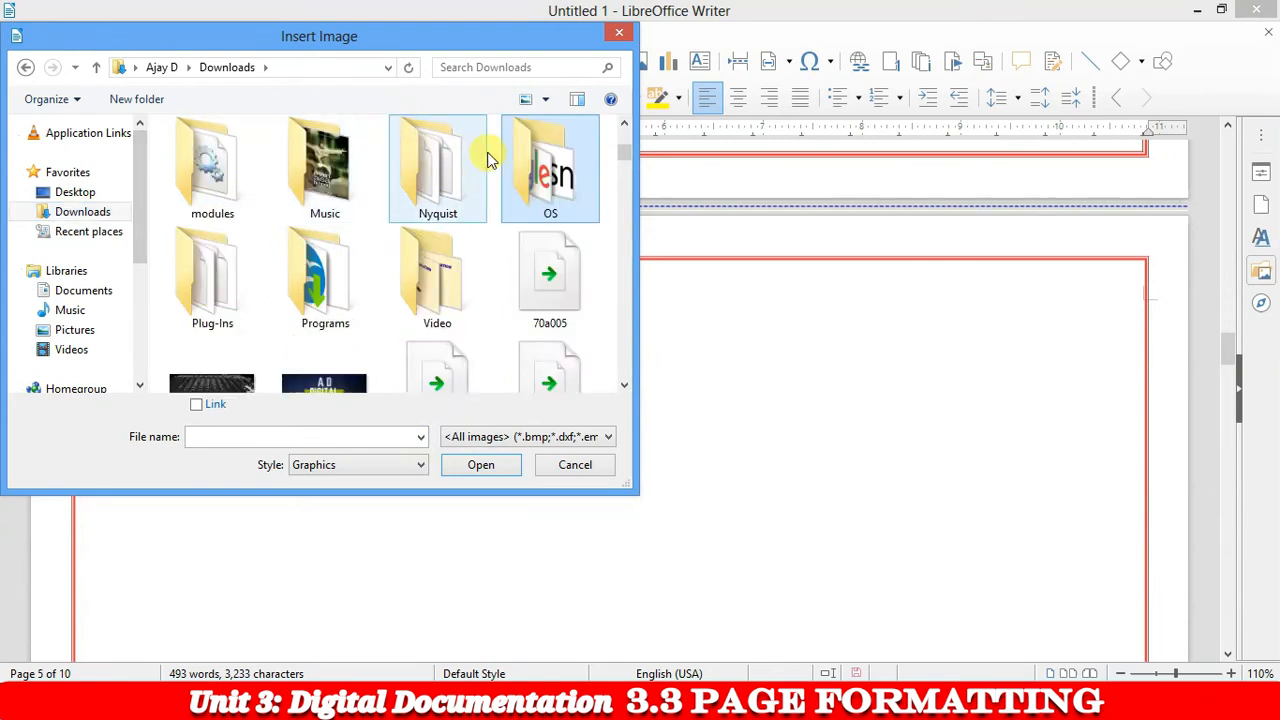
pyautogui.doubleClick(555, 190)
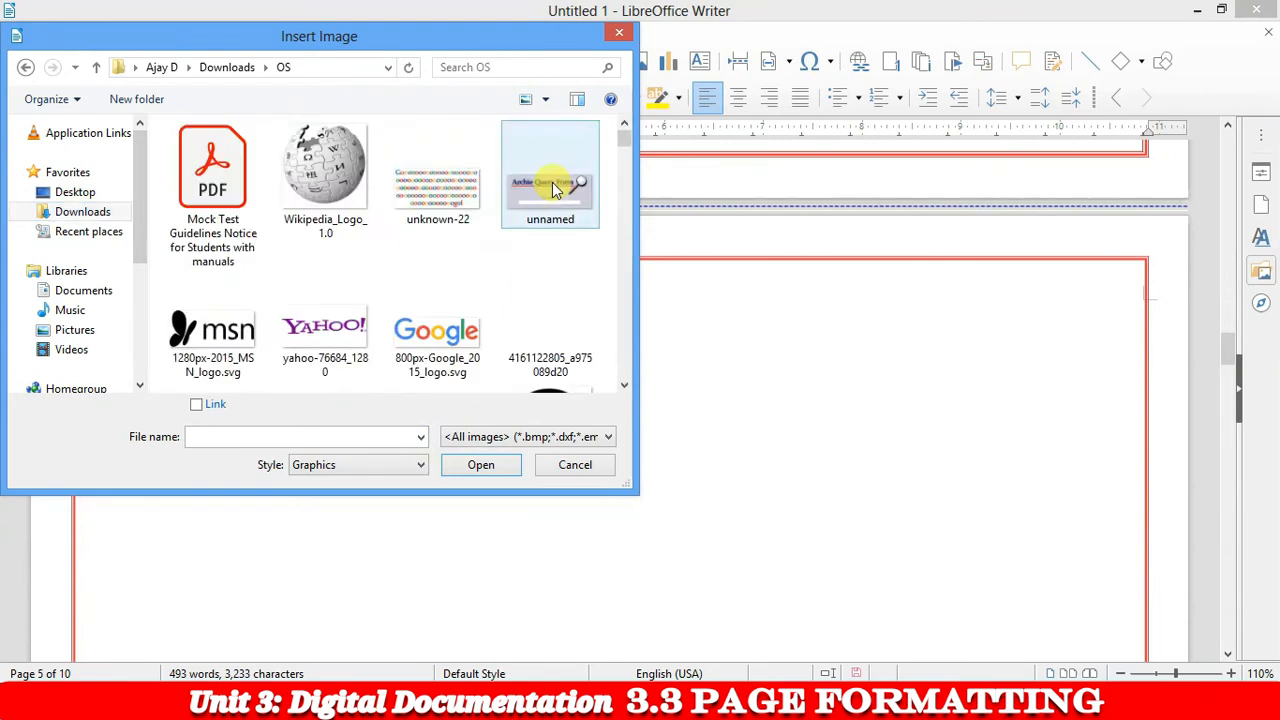
pyautogui.click(347, 193)
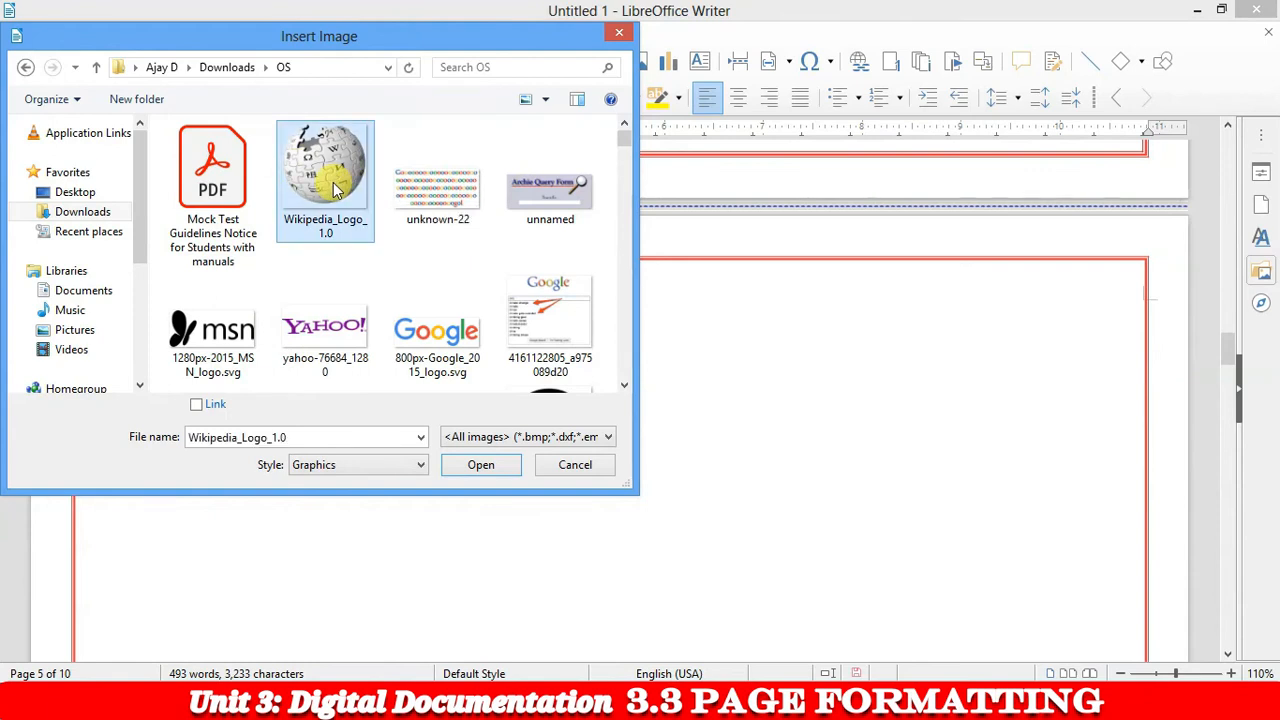
pyautogui.click(480, 464)
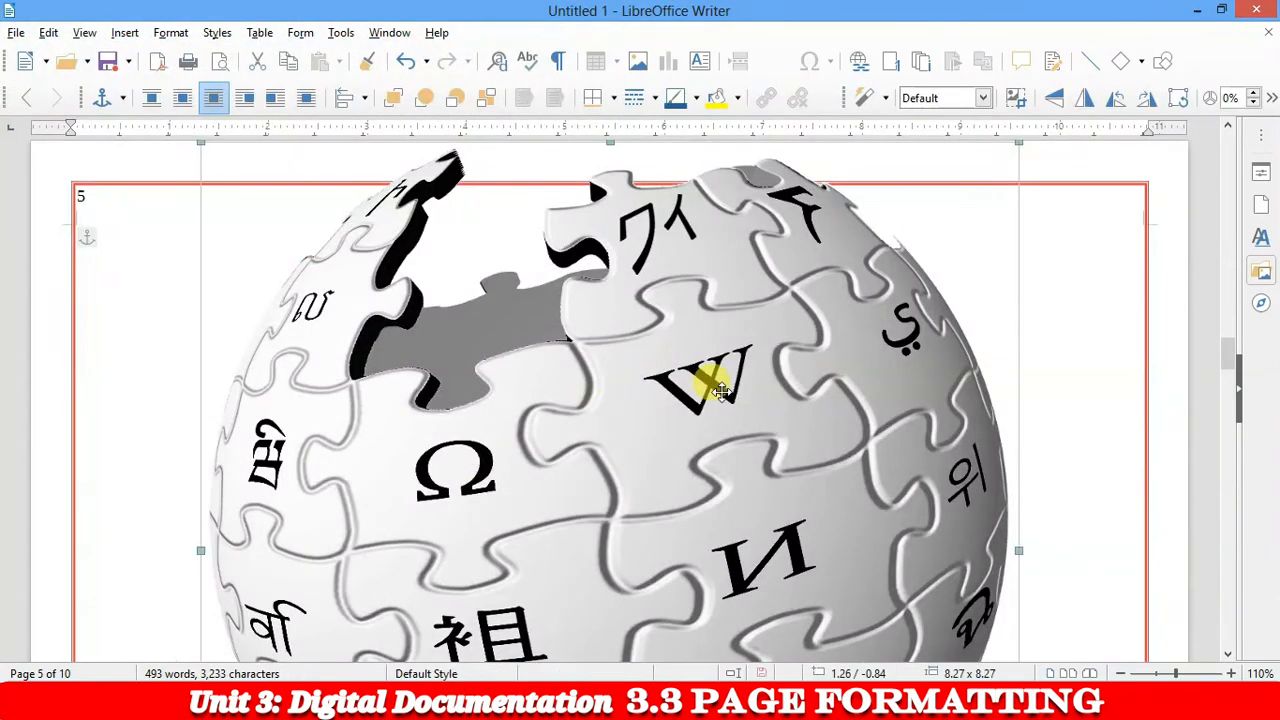
# Shrink the Wikipedia logo to about 5.73 × 5.73 inches, move it toward the left side of page 5, and deselect it
pyautogui.scroll(-3, 700, 386)
pyautogui.scroll(5, 696, 393)
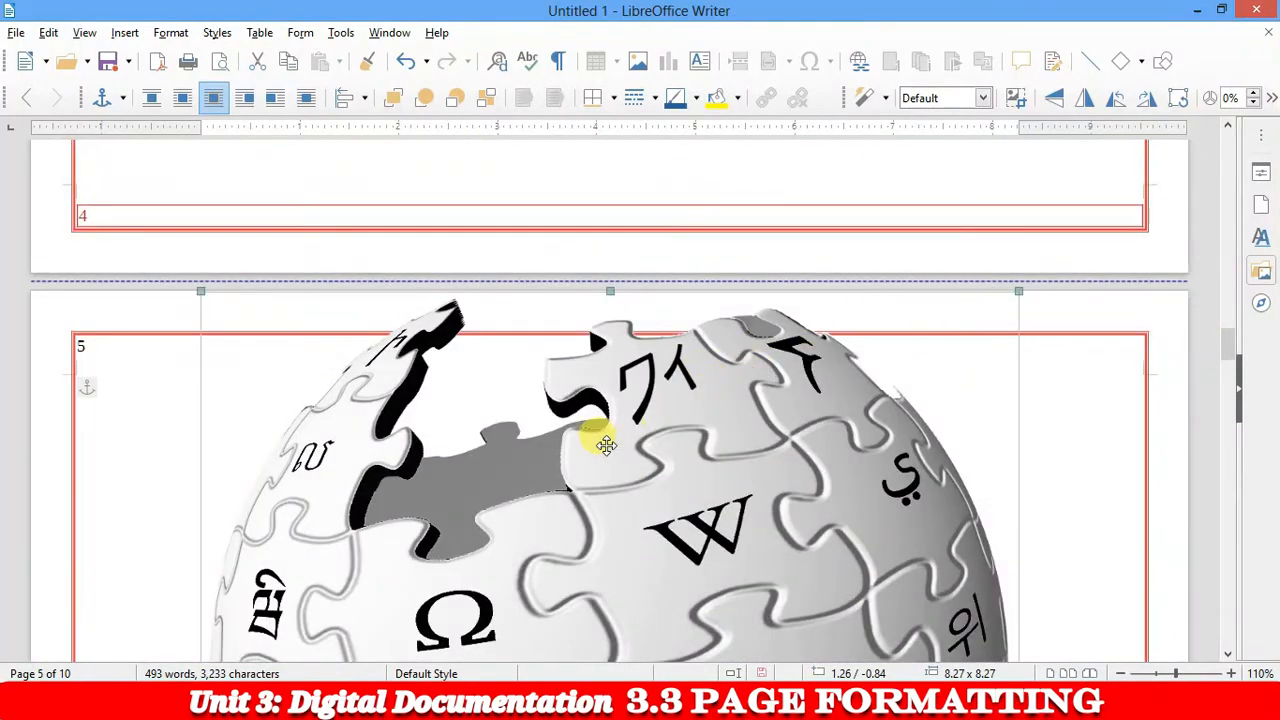
pyautogui.scroll(-3, 1018, 289)
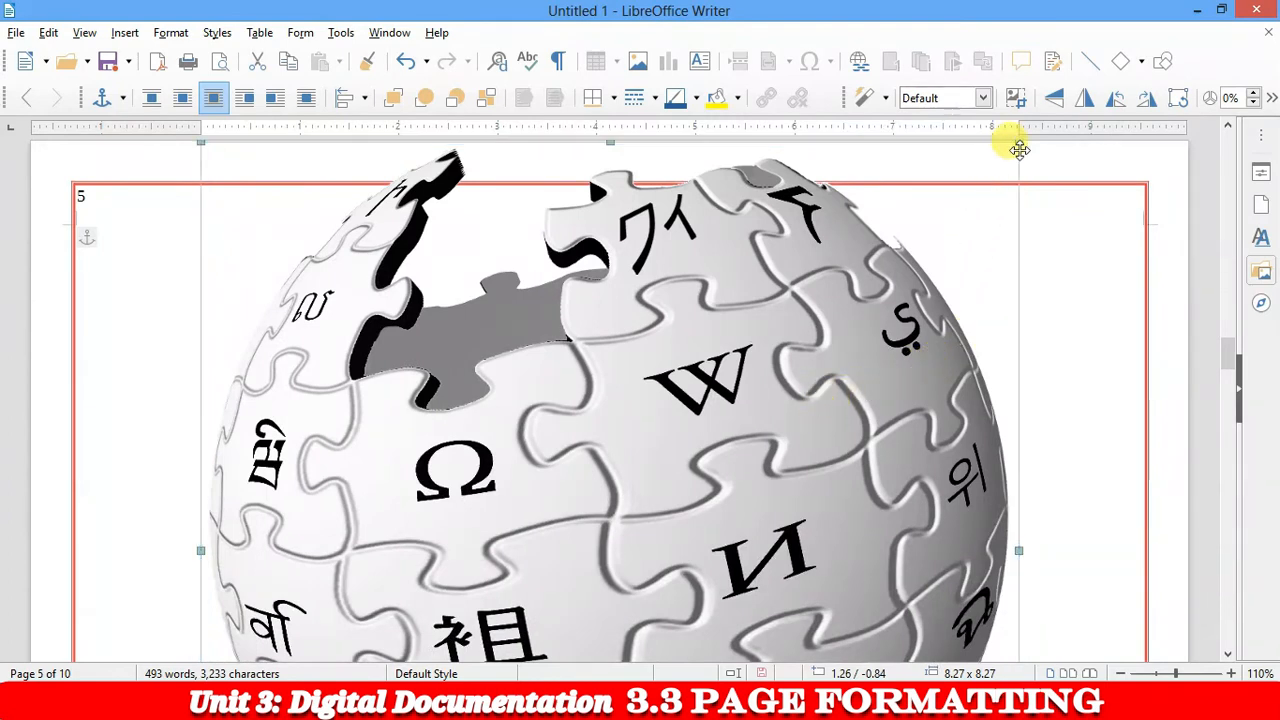
pyautogui.moveTo(990, 158); pyautogui.dragTo(749, 371)
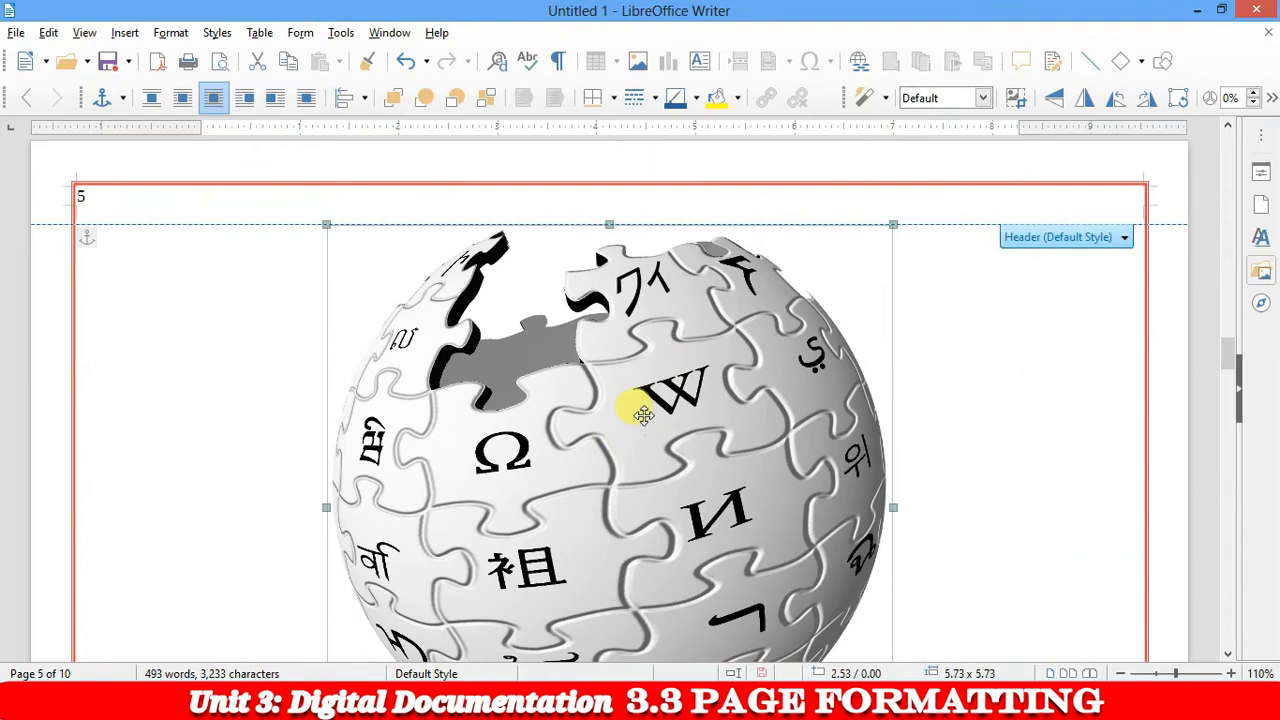
pyautogui.moveTo(642, 413); pyautogui.dragTo(466, 351)
pyautogui.moveTo(474, 409)
pyautogui.mouseDown()
pyautogui.moveTo(889, 374)
pyautogui.moveTo(789, 422)
pyautogui.moveTo(563, 400)
pyautogui.moveTo(466, 400)
pyautogui.moveTo(473, 410)
pyautogui.mouseUp()
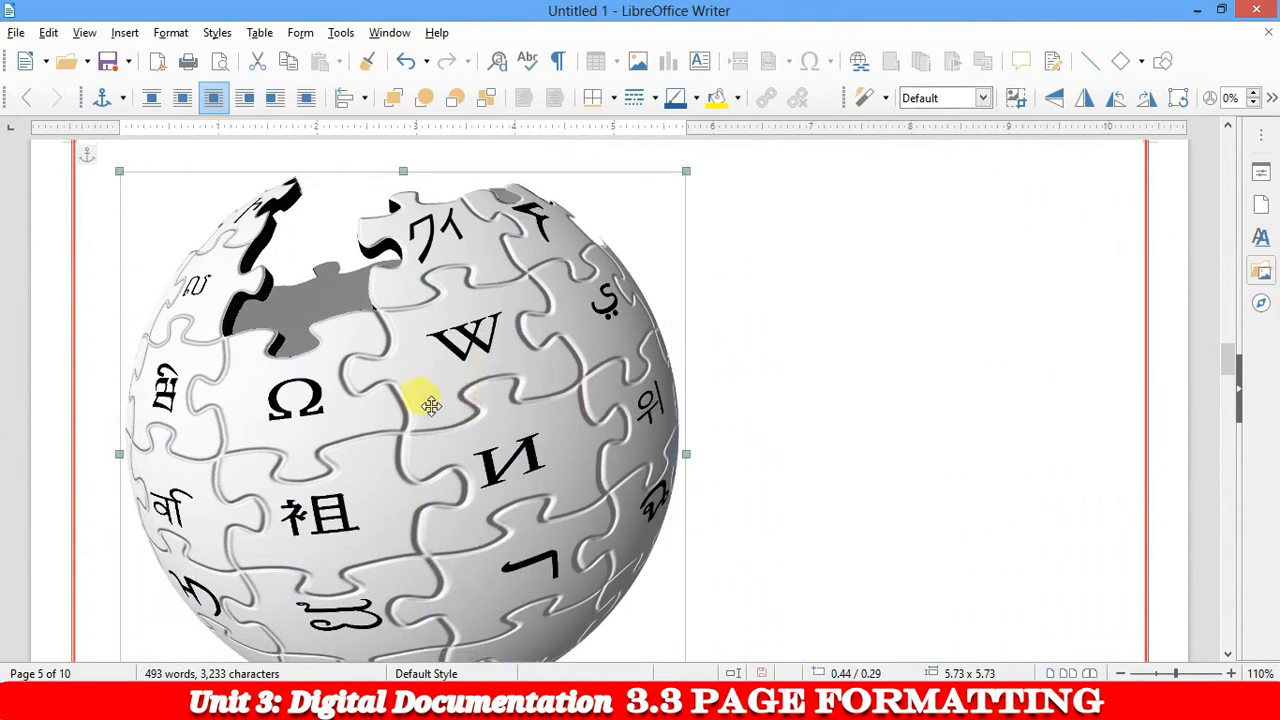
pyautogui.click(837, 327)
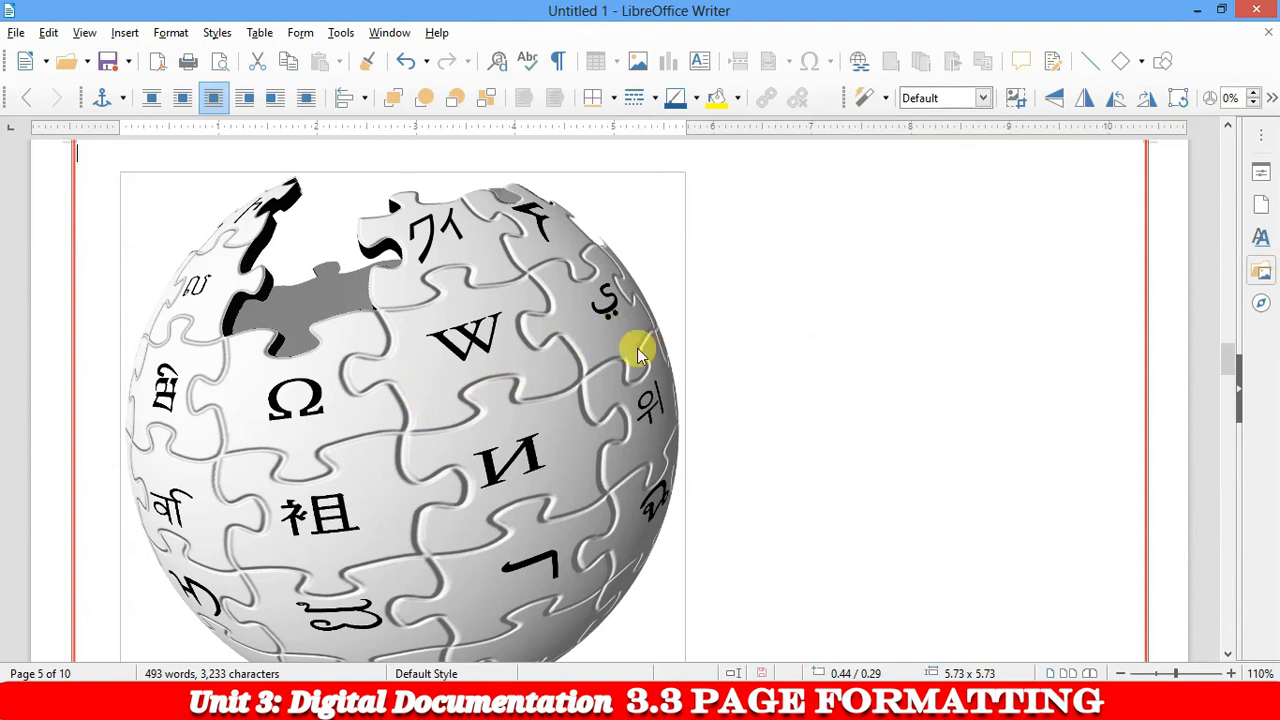
# Insert the picture 800px-Google_2015_logo.svg from the OS folder in Downloads on page 5
pyautogui.click(124, 33)
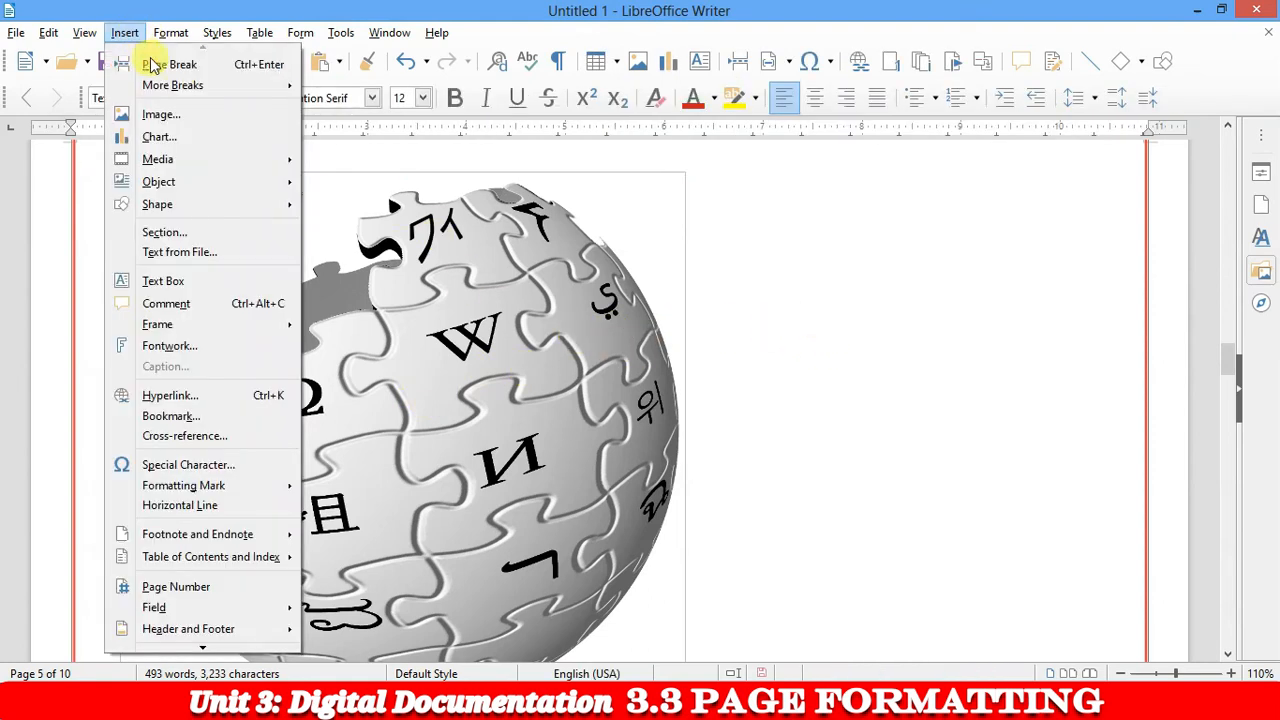
pyautogui.click(172, 115)
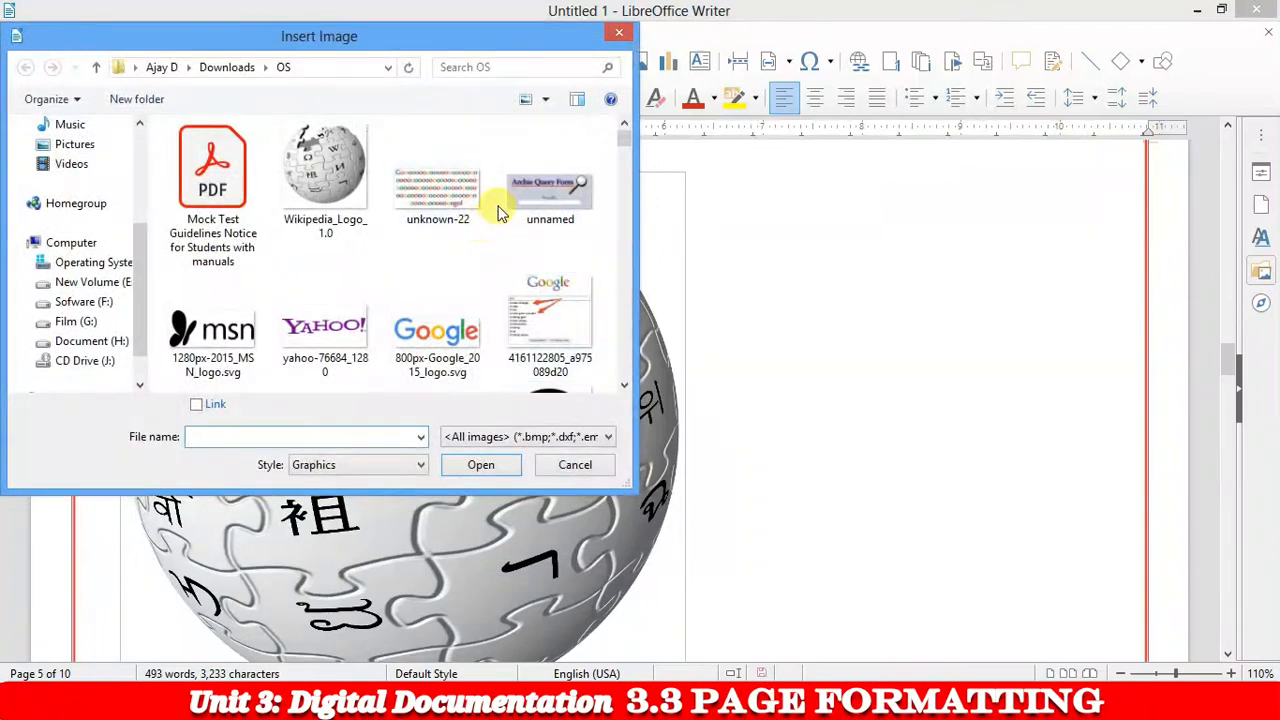
pyautogui.click(437, 330)
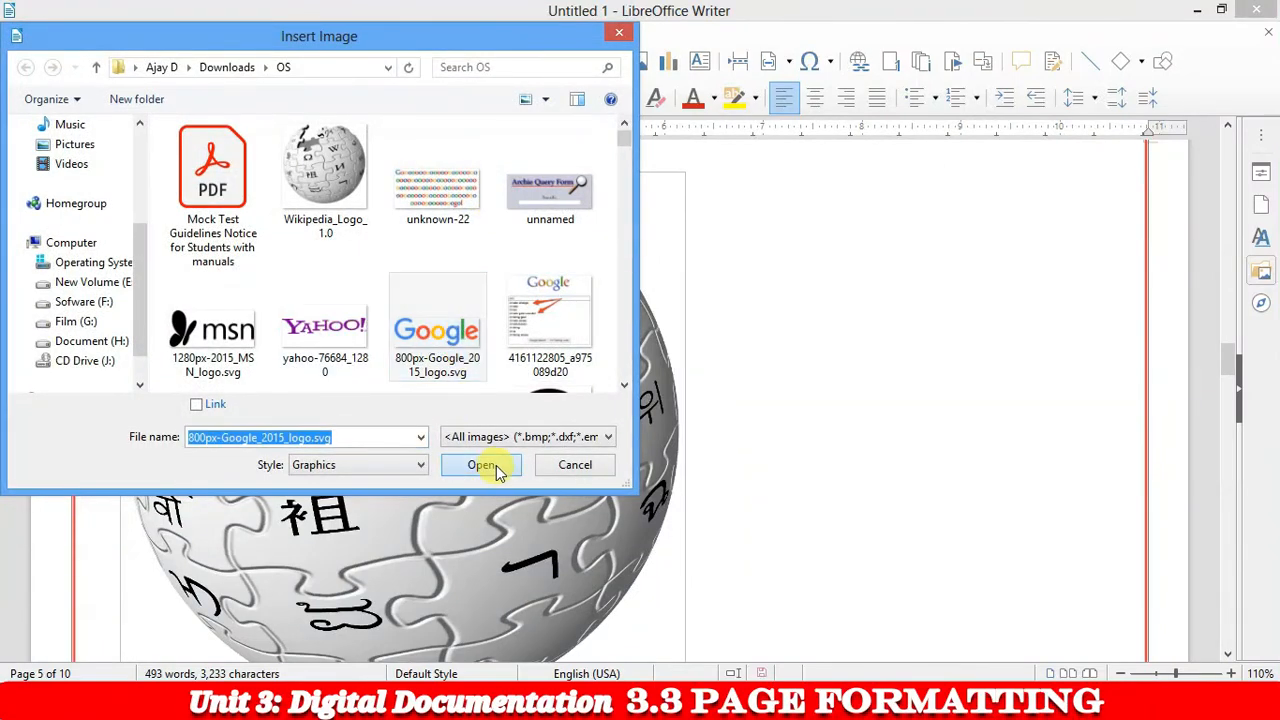
pyautogui.click(481, 465)
# Move the Google logo down over the Wikipedia logo, to position about 1.23 / 1.73 on page 5, and deselect it
pyautogui.moveTo(715, 325); pyautogui.dragTo(700, 480)
pyautogui.click(420, 229)
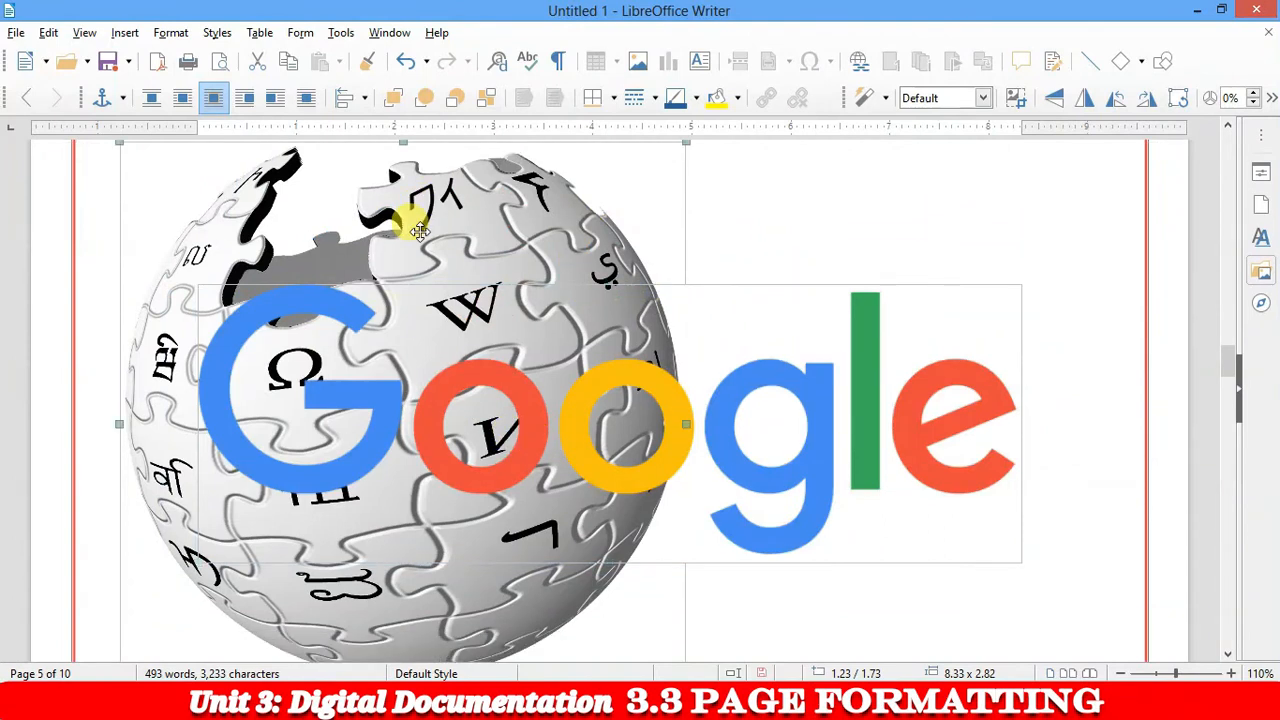
pyautogui.click(749, 356)
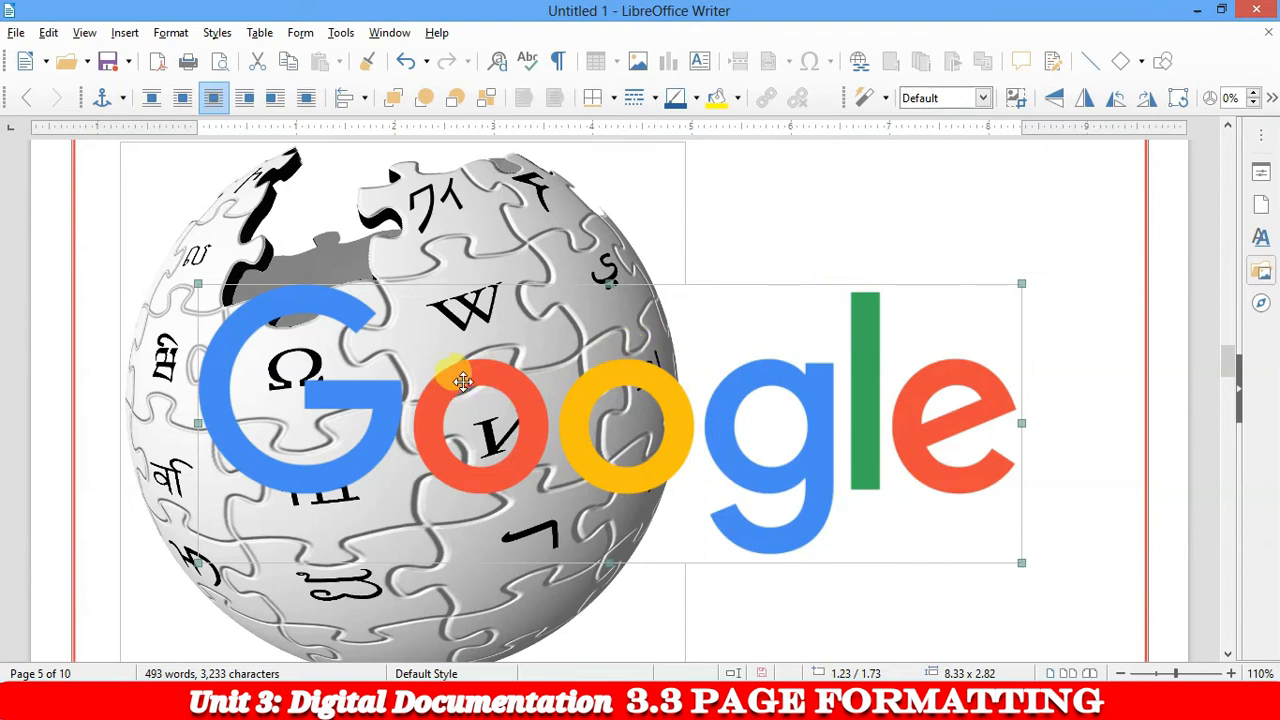
pyautogui.scroll(-3, 480, 480)
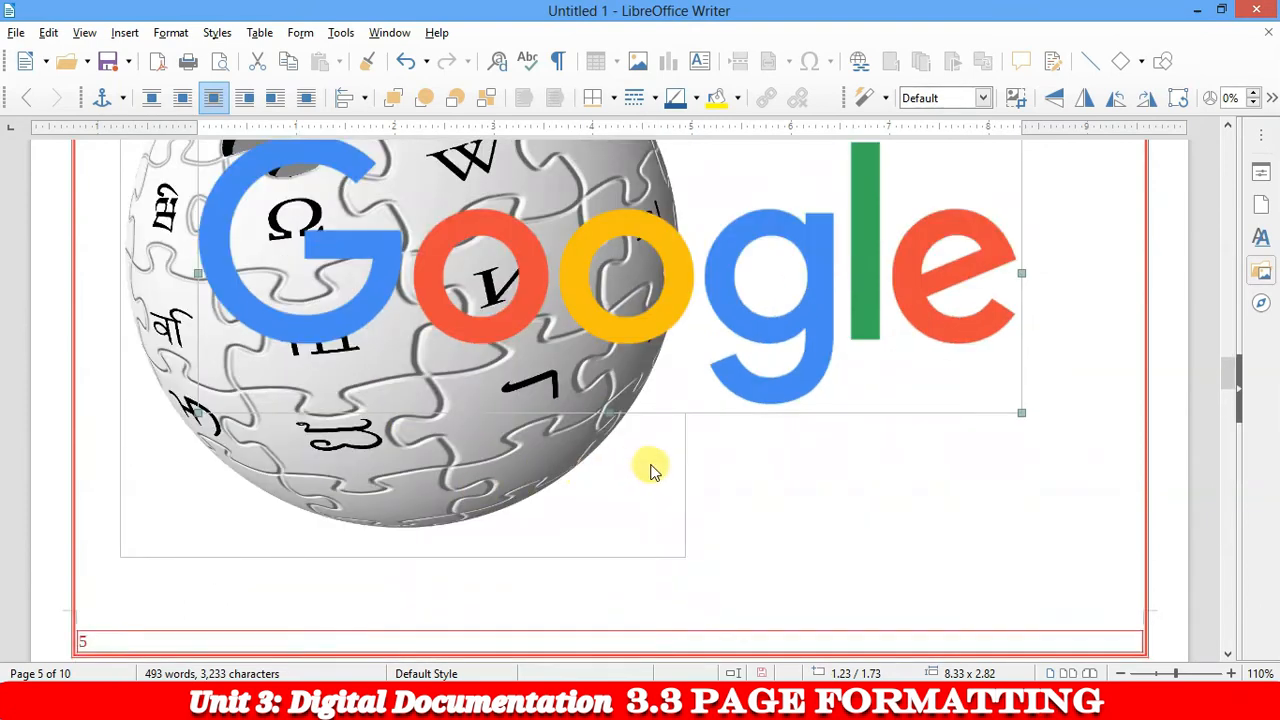
pyautogui.scroll(-2, 650, 460)
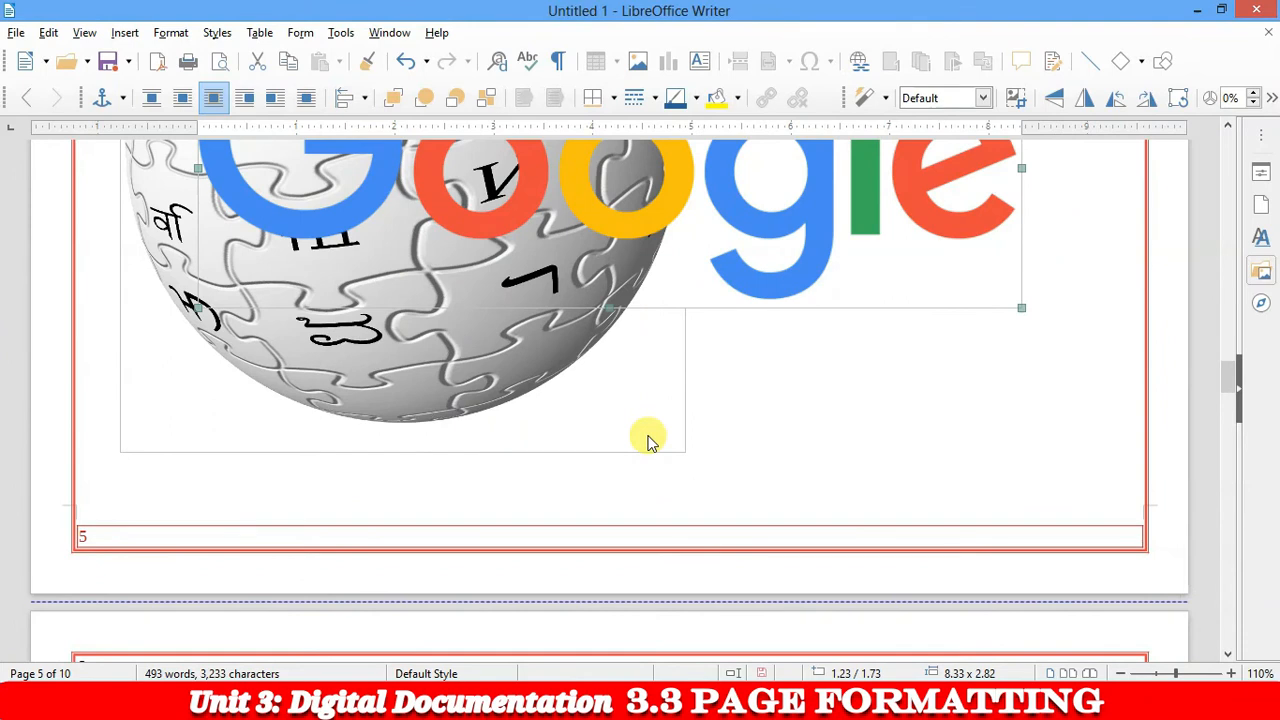
pyautogui.scroll(-8, 846, 409)
pyautogui.click(199, 180)
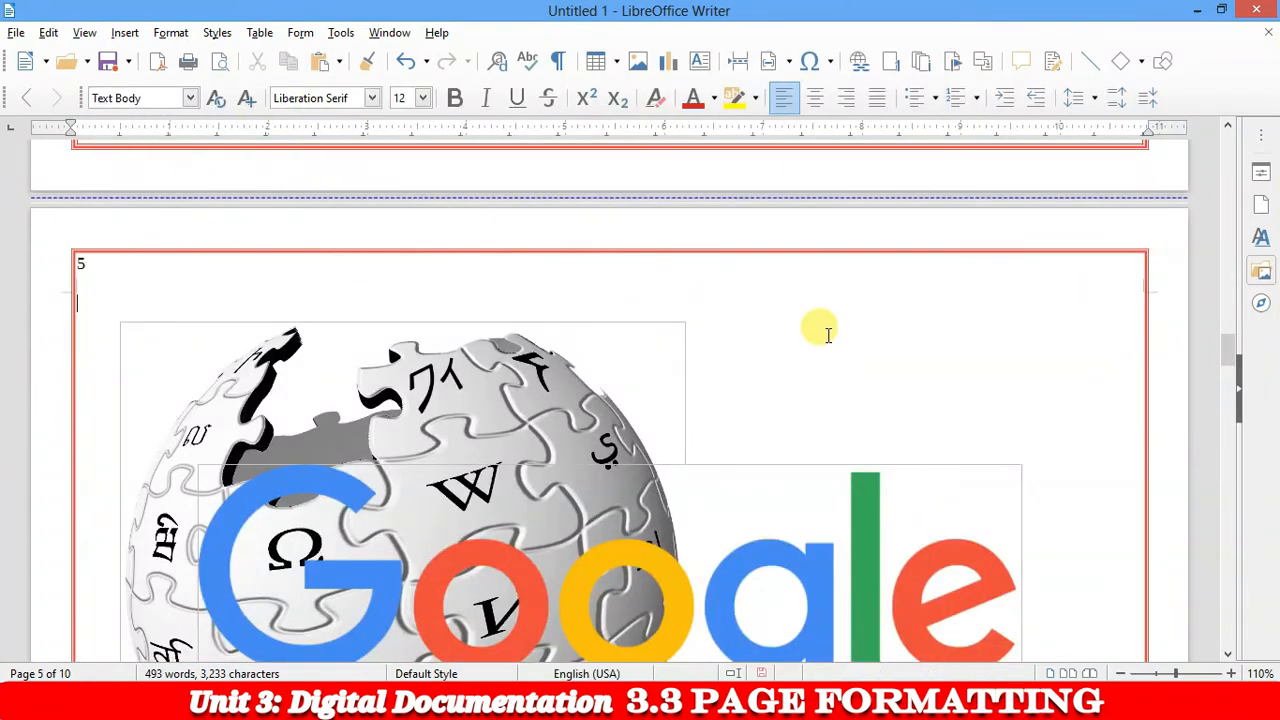
# Draw an octagon from the basic shapes, about 4.16 × 3.68 inches, below the page number on page 6
pyautogui.click(121, 34)
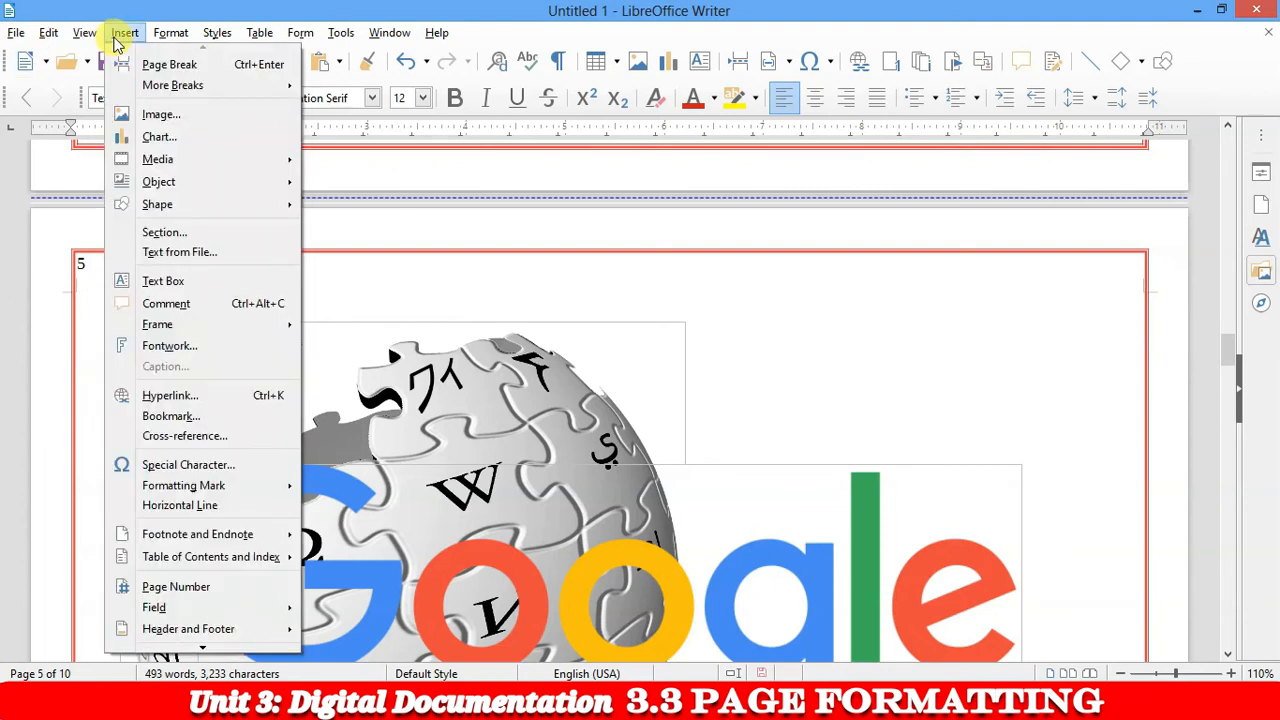
pyautogui.moveTo(170, 206)
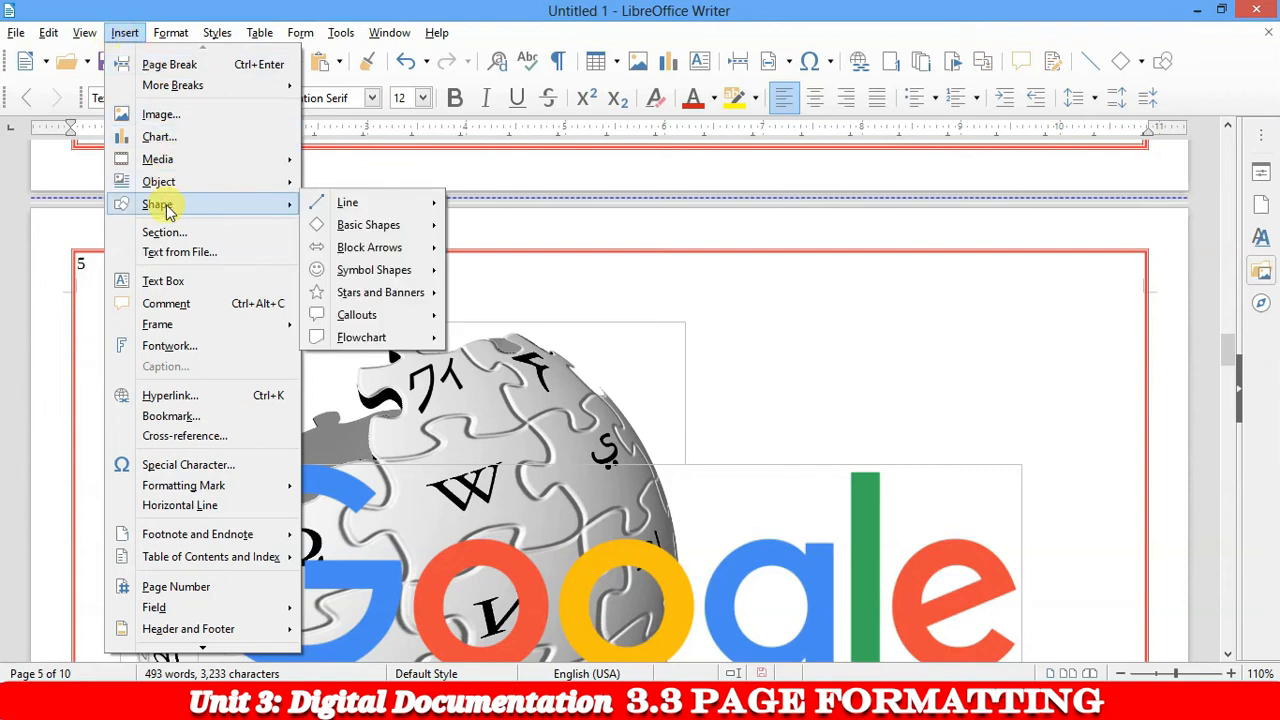
pyautogui.moveTo(366, 337)
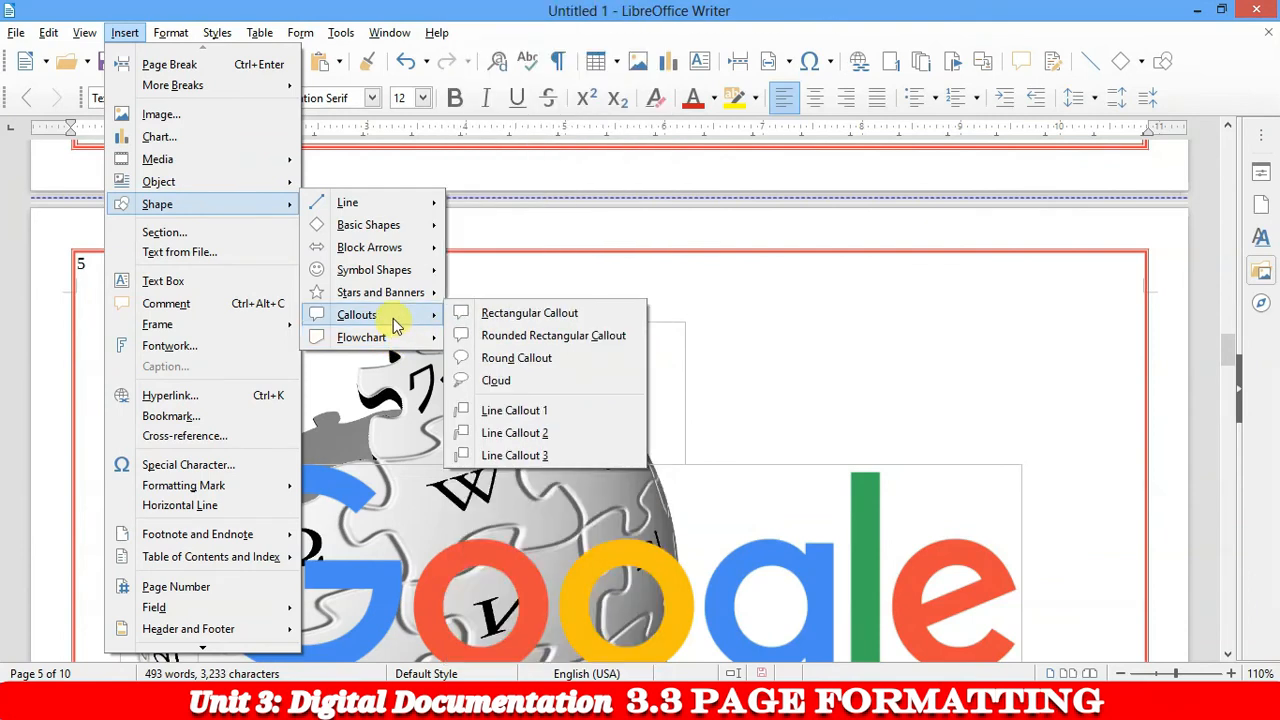
pyautogui.moveTo(398, 301)
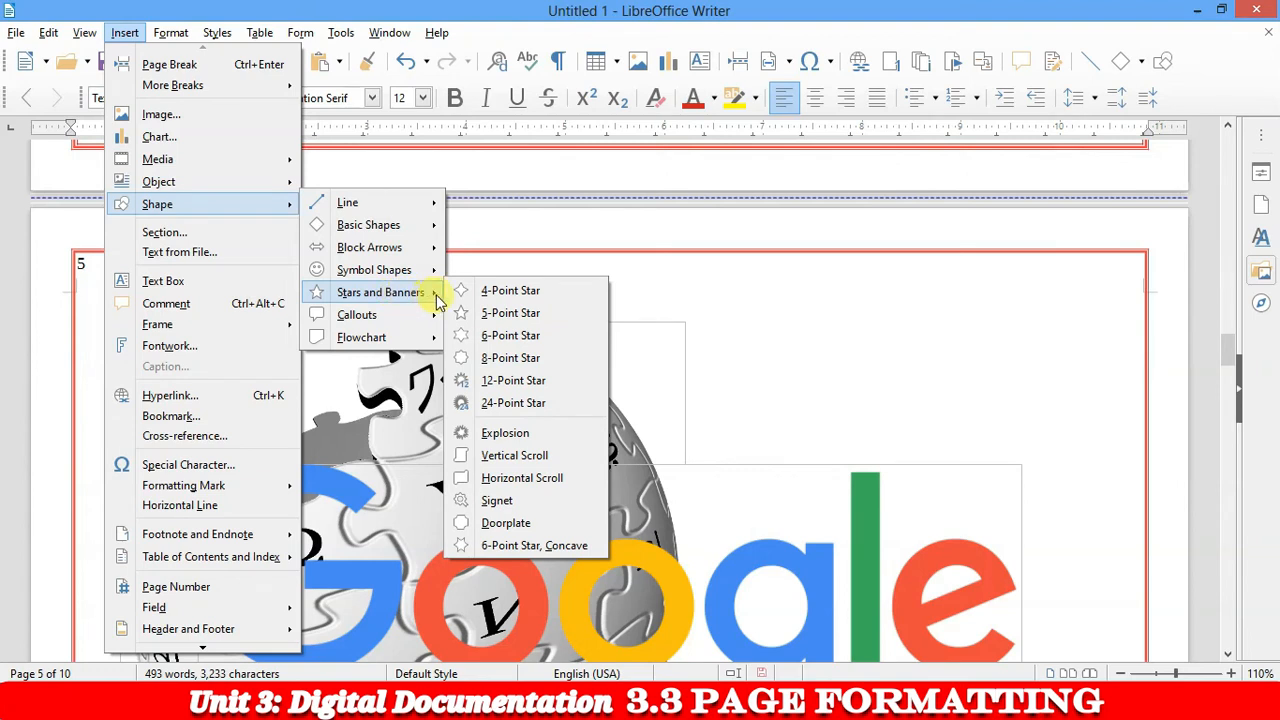
pyautogui.moveTo(408, 274)
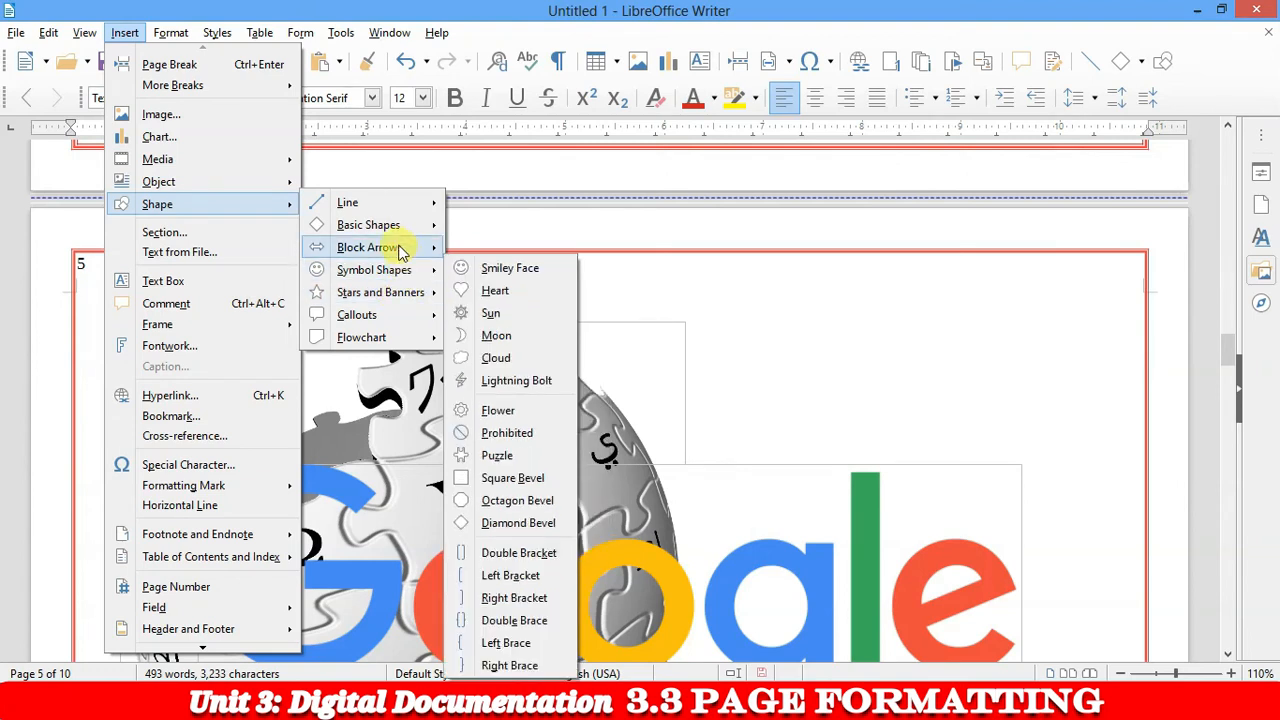
pyautogui.moveTo(395, 228)
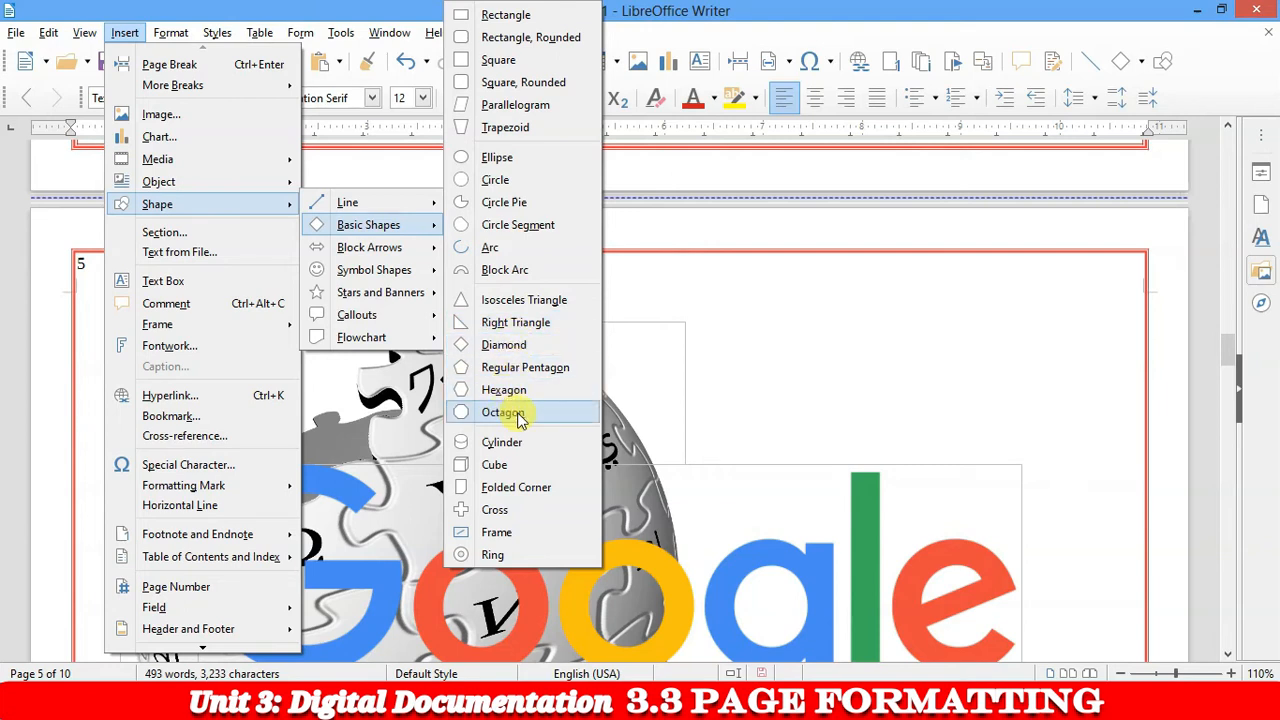
pyautogui.click(503, 412)
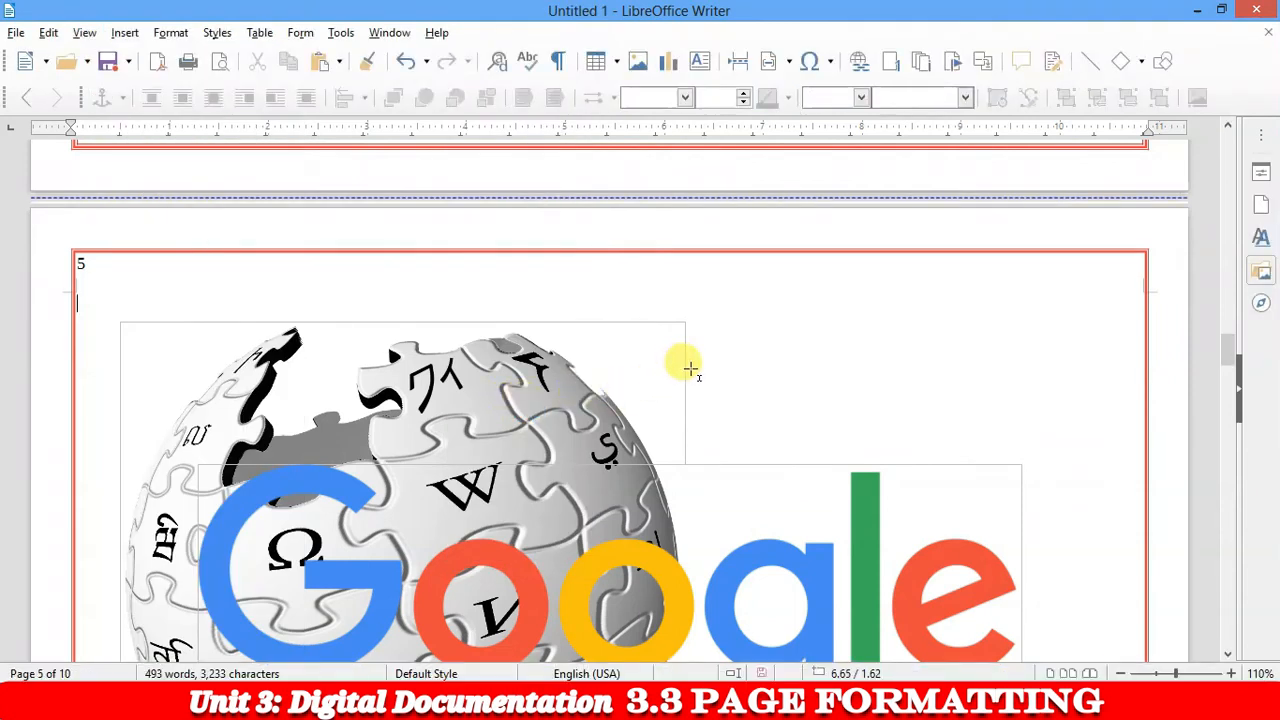
pyautogui.click(775, 330)
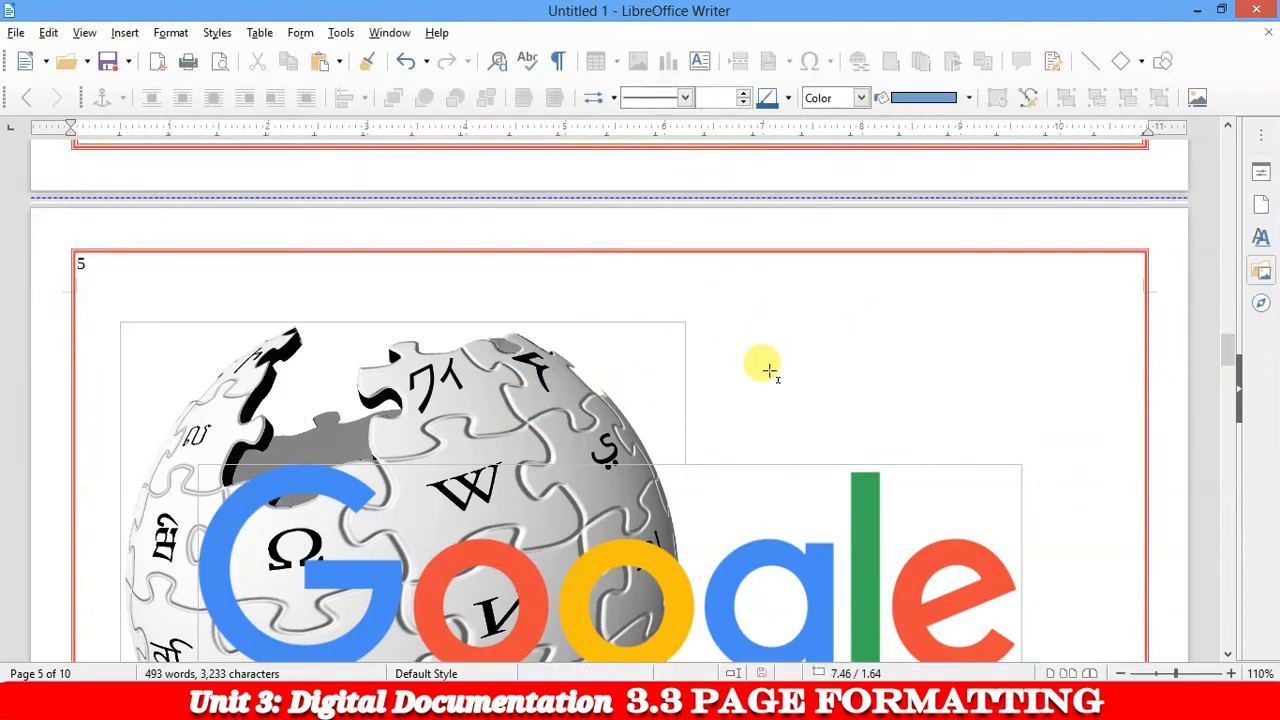
pyautogui.scroll(-10, 768, 370)
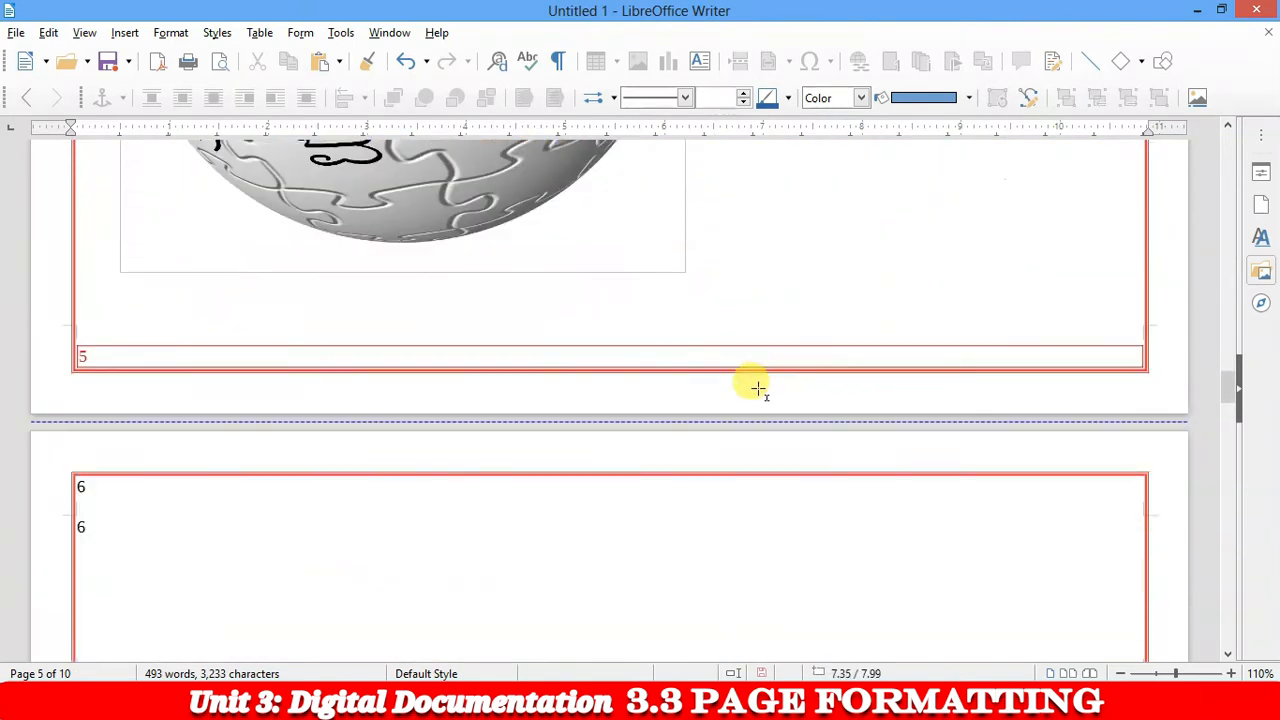
pyautogui.scroll(-7, 750, 390)
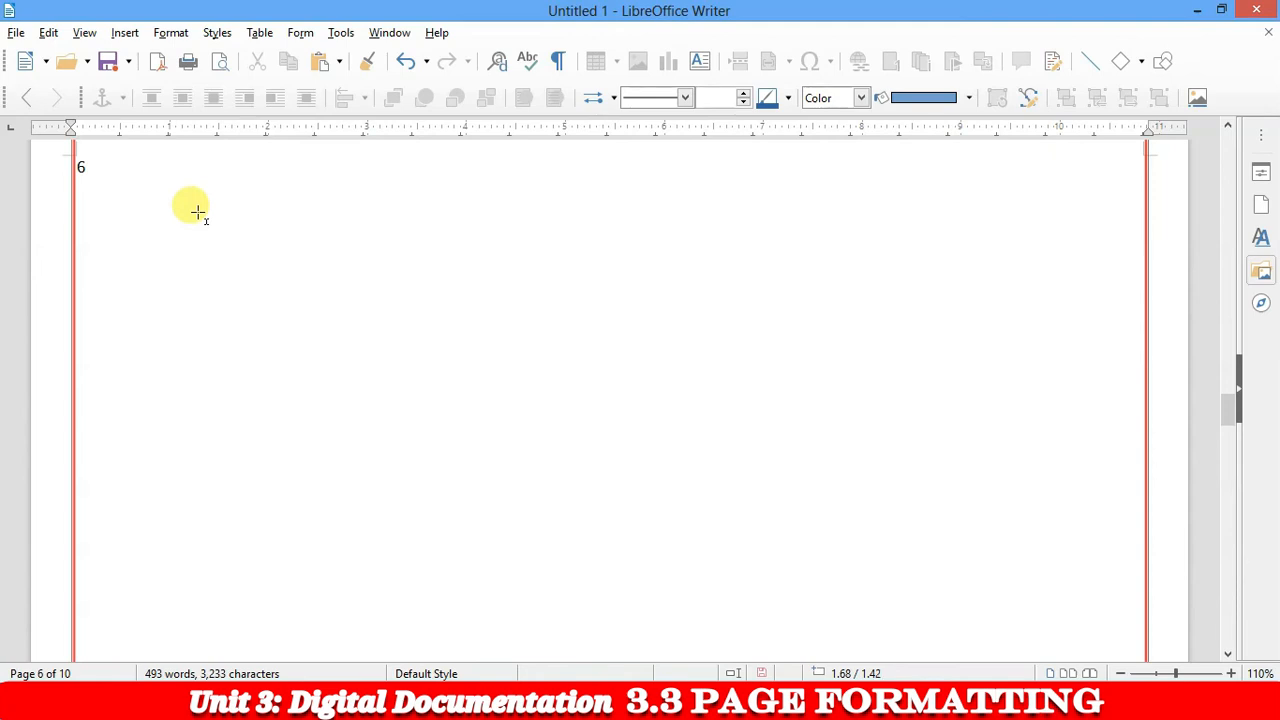
pyautogui.moveTo(197, 212); pyautogui.dragTo(609, 575)
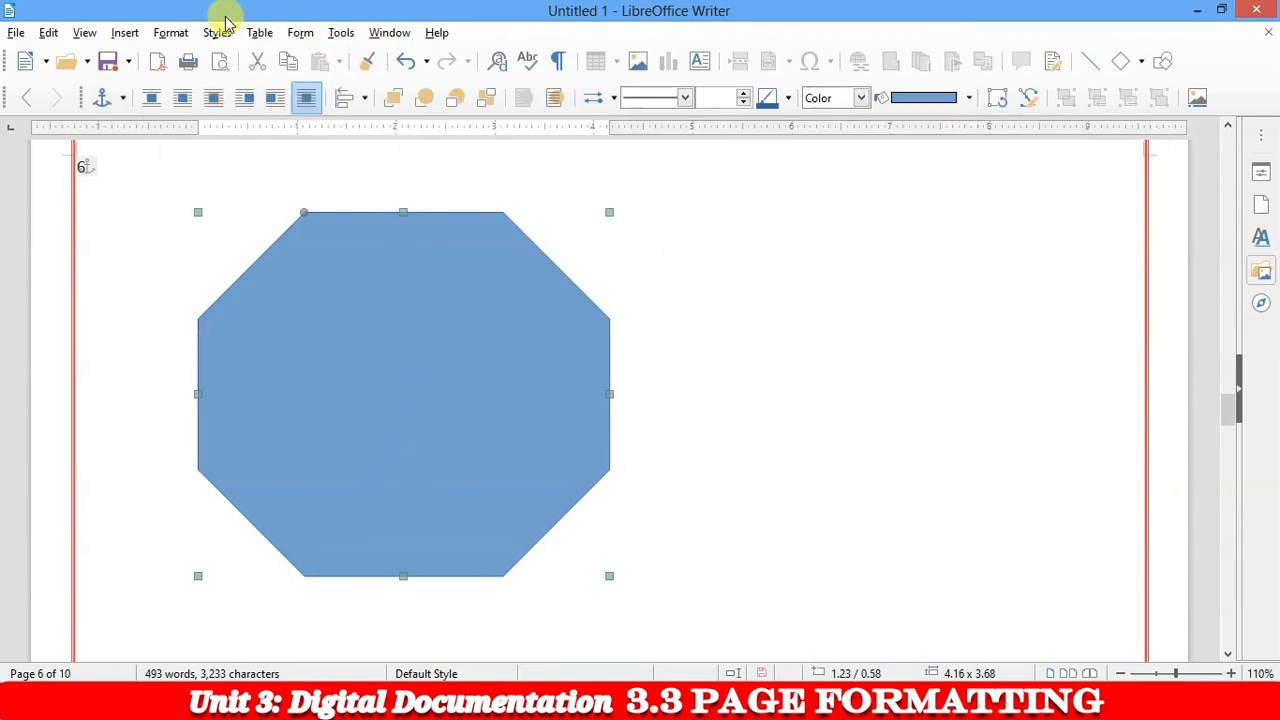
# Draw a smiley face from the symbol shapes, about 3.19 × 3.40 inches, to the right of the octagon on page 6
pyautogui.click(124, 32)
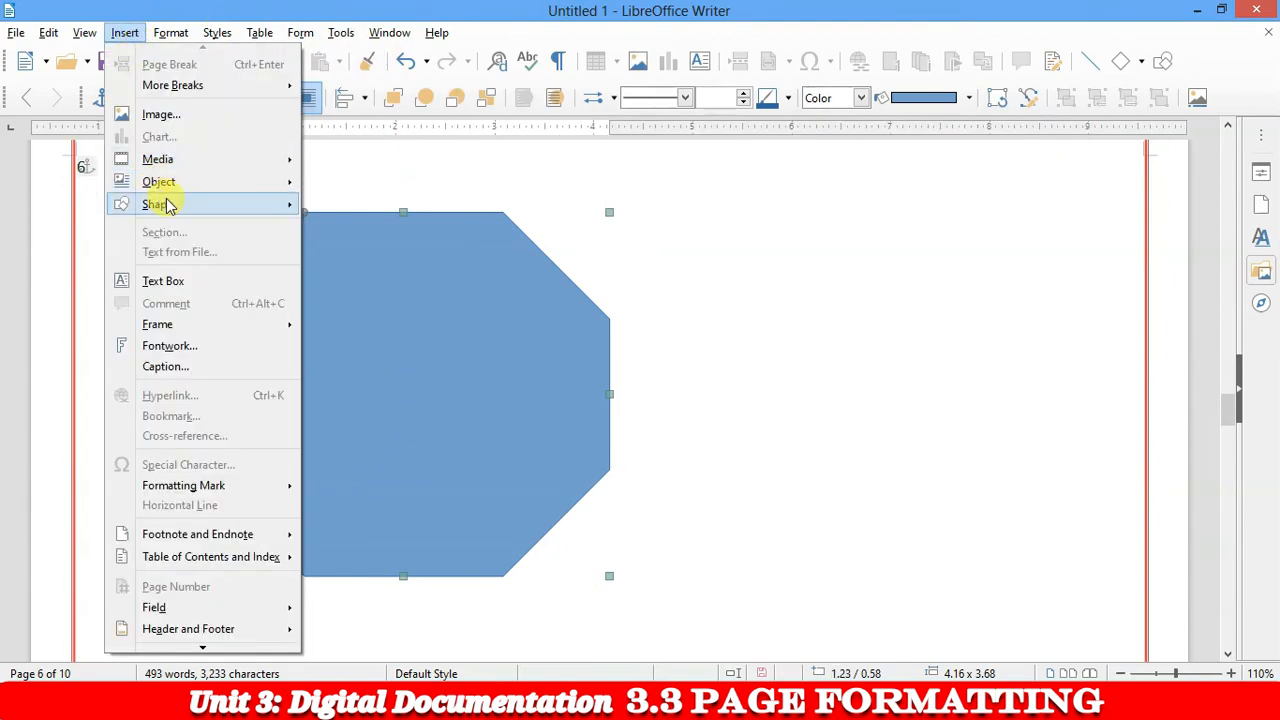
pyautogui.moveTo(205, 210)
pyautogui.moveTo(330, 270)
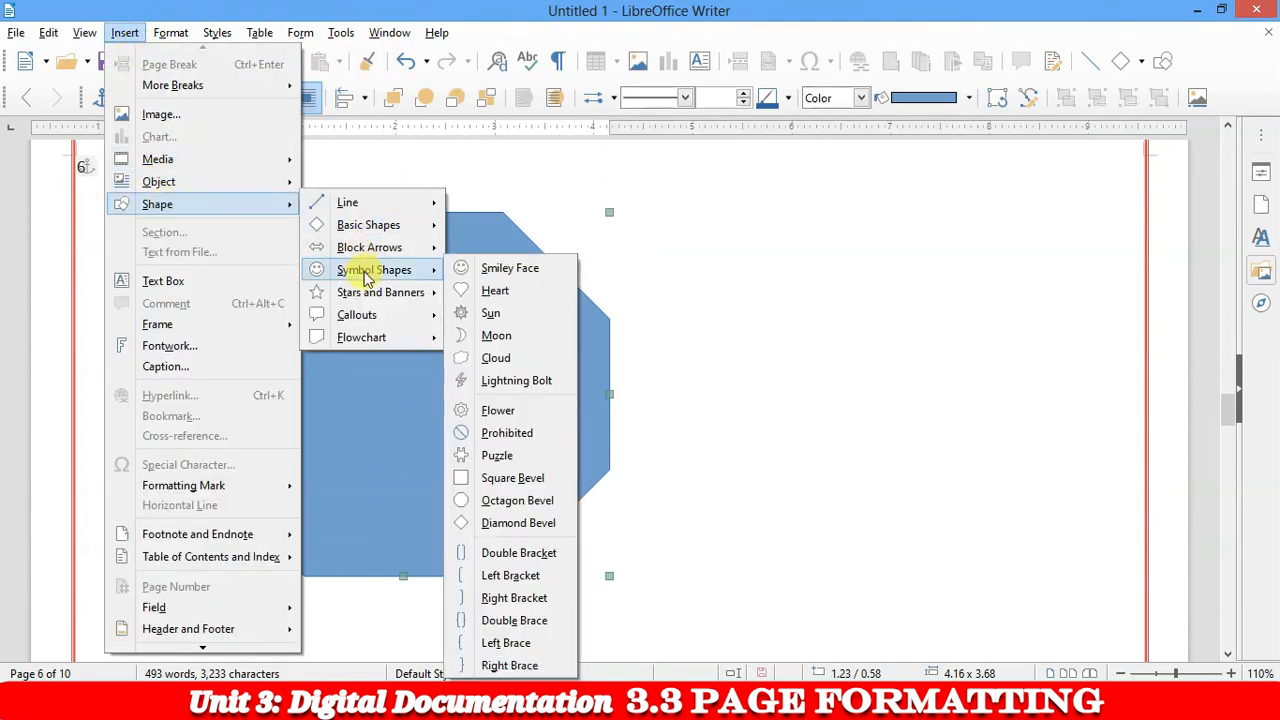
pyautogui.click(492, 270)
pyautogui.moveTo(790, 255); pyautogui.dragTo(1106, 590)
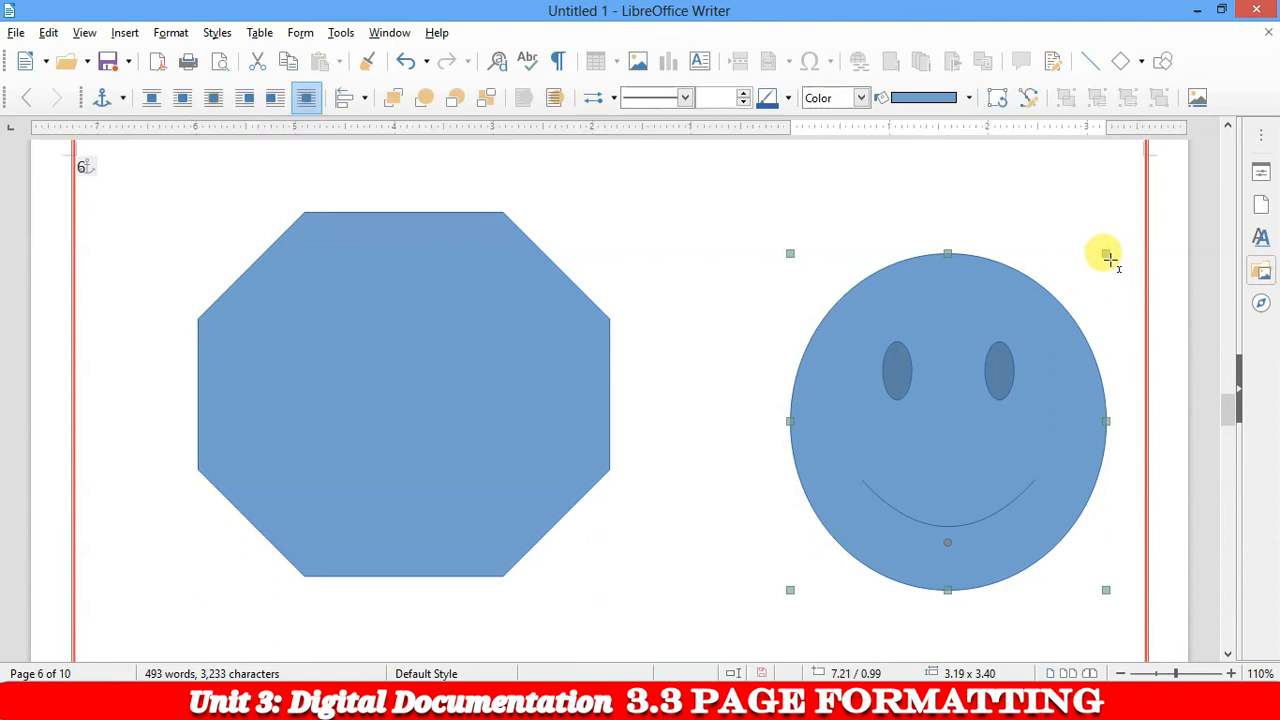
# Shrink the smiley face to about 2.93 × 2.92 inches and the octagon to about 1.97 × 2.15 inches
pyautogui.moveTo(1106, 250); pyautogui.dragTo(1080, 301)
pyautogui.click(286, 271)
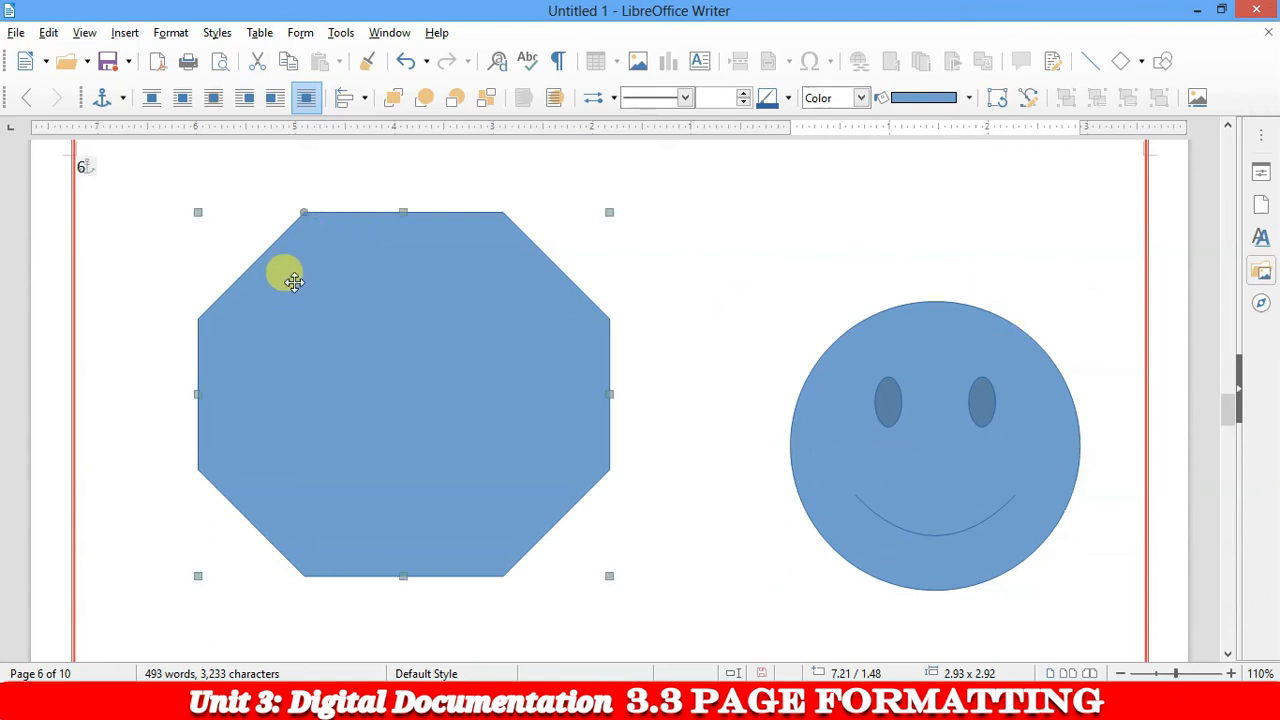
pyautogui.moveTo(609, 212); pyautogui.dragTo(393, 363)
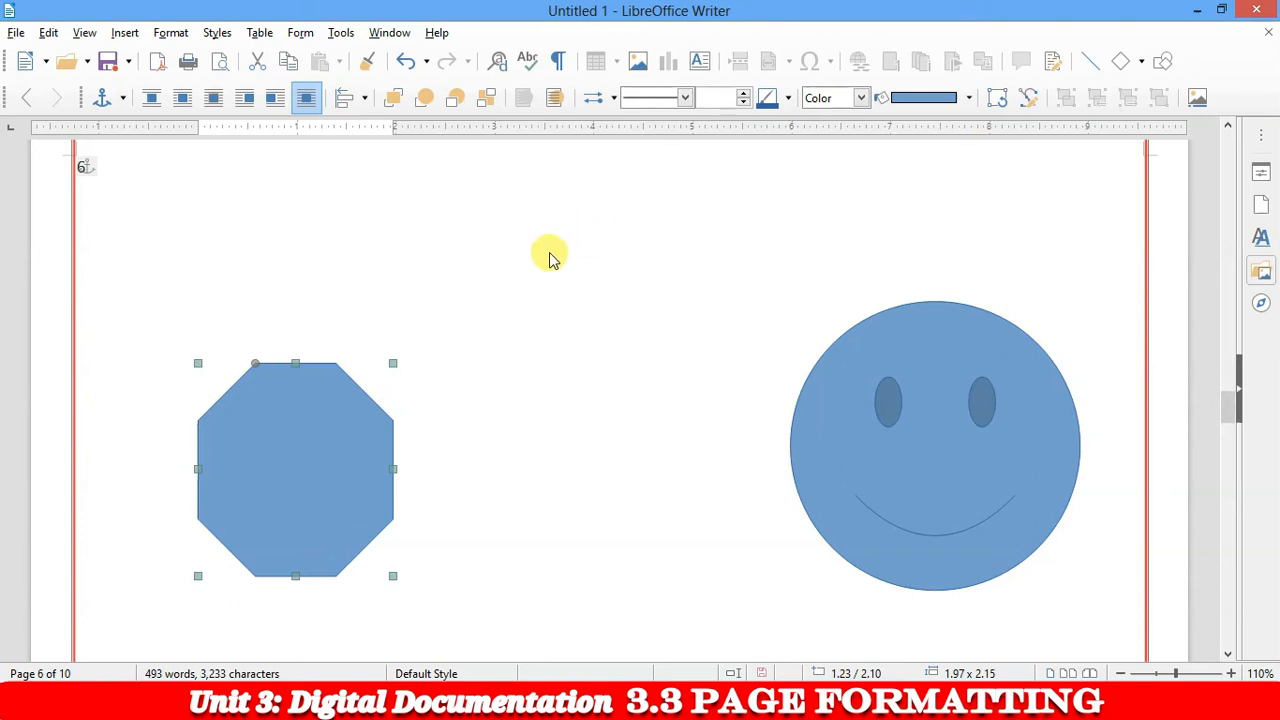
# Insert the special character Greek Capital Letter Omega with Prosgegrammeni (U+1FFC, Liberation Serif) on the empty line below the Help Functions paragraph on page 4
pyautogui.scroll(15, 549, 257)
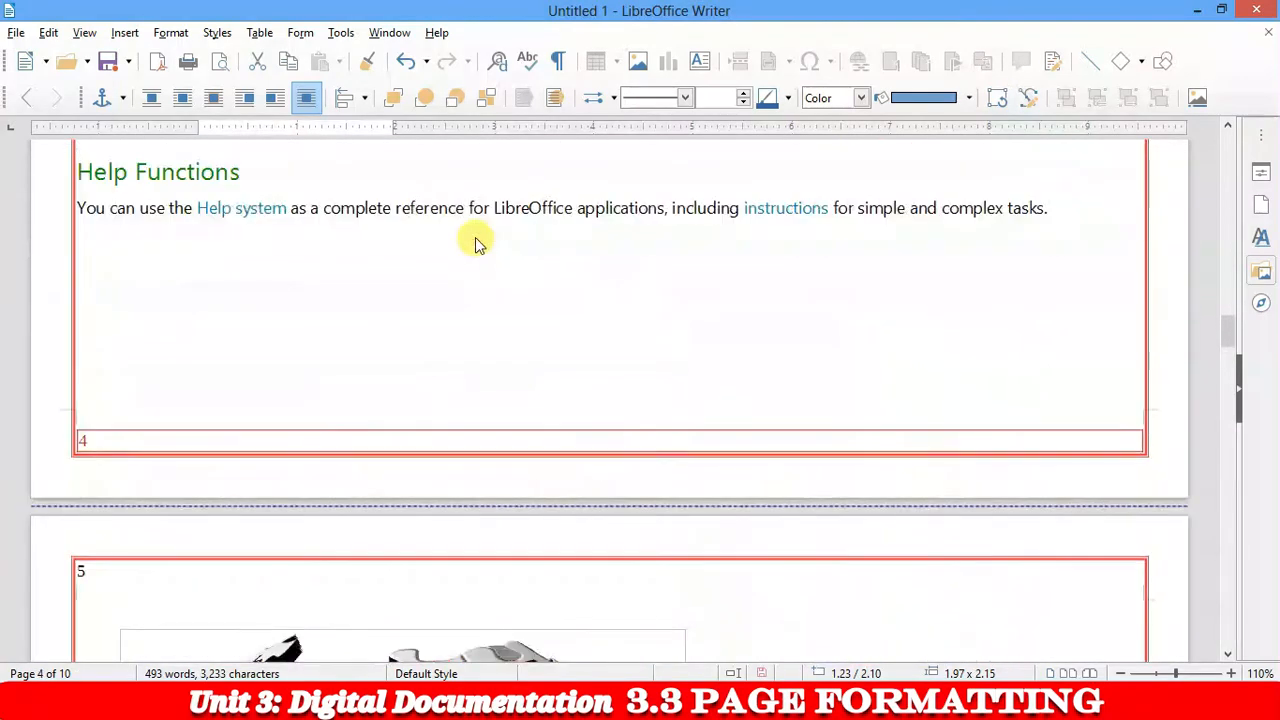
pyautogui.click(355, 285)
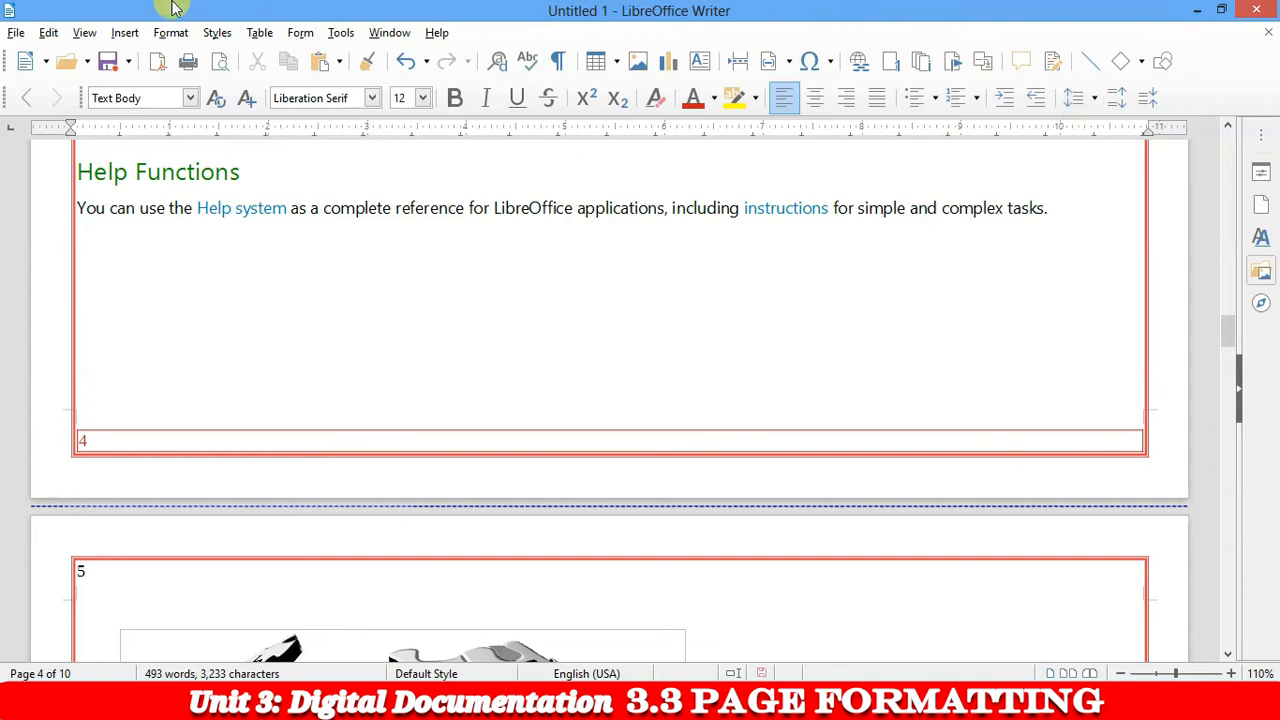
pyautogui.click(124, 33)
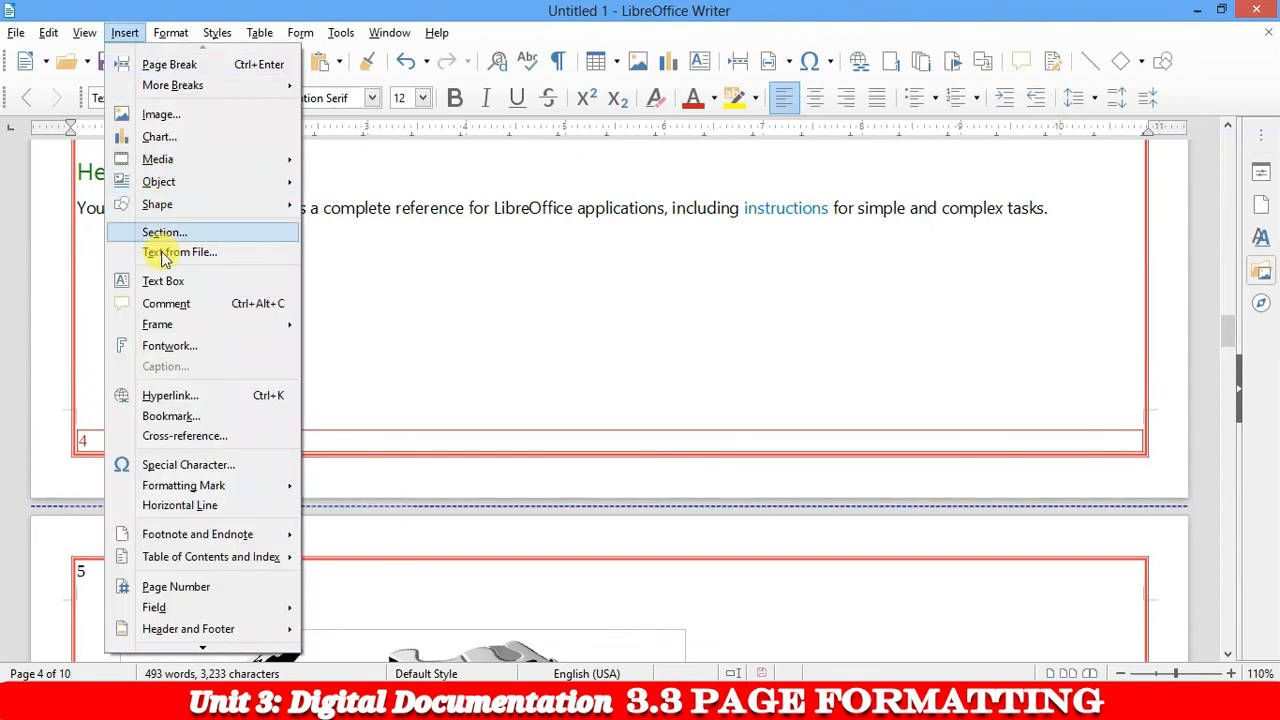
pyautogui.click(188, 465)
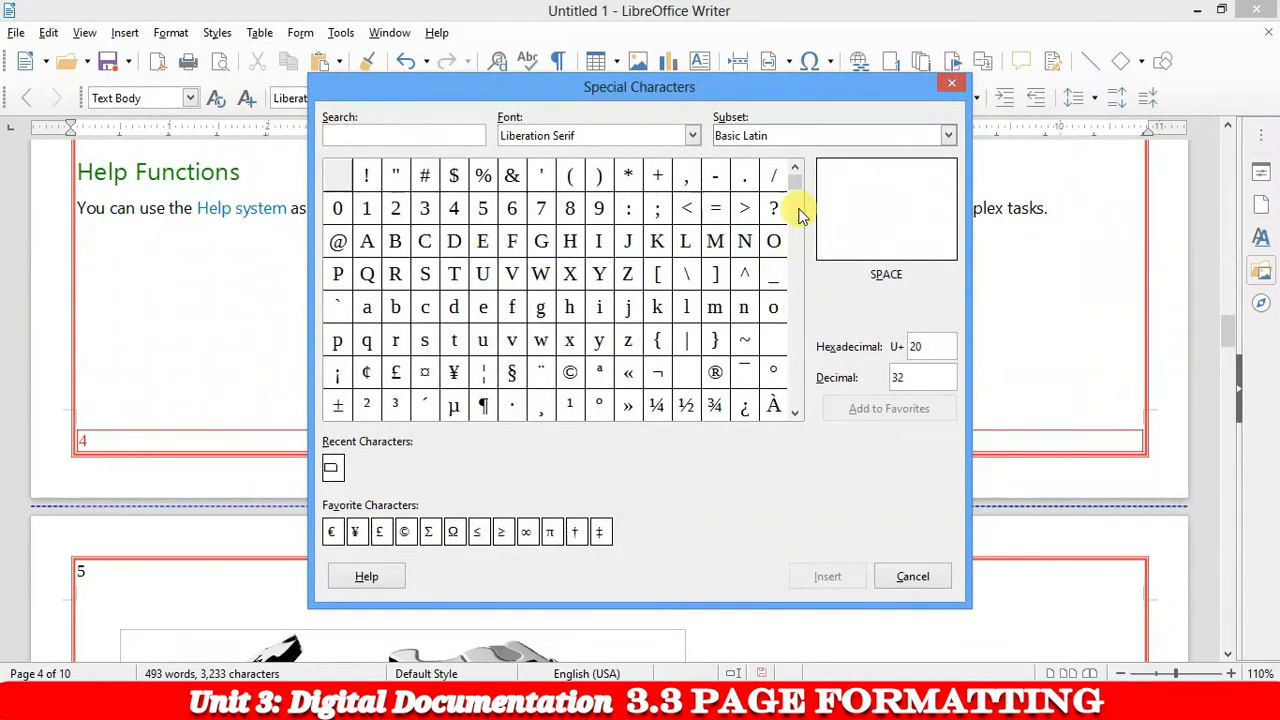
pyautogui.moveTo(794, 177); pyautogui.dragTo(795, 280)
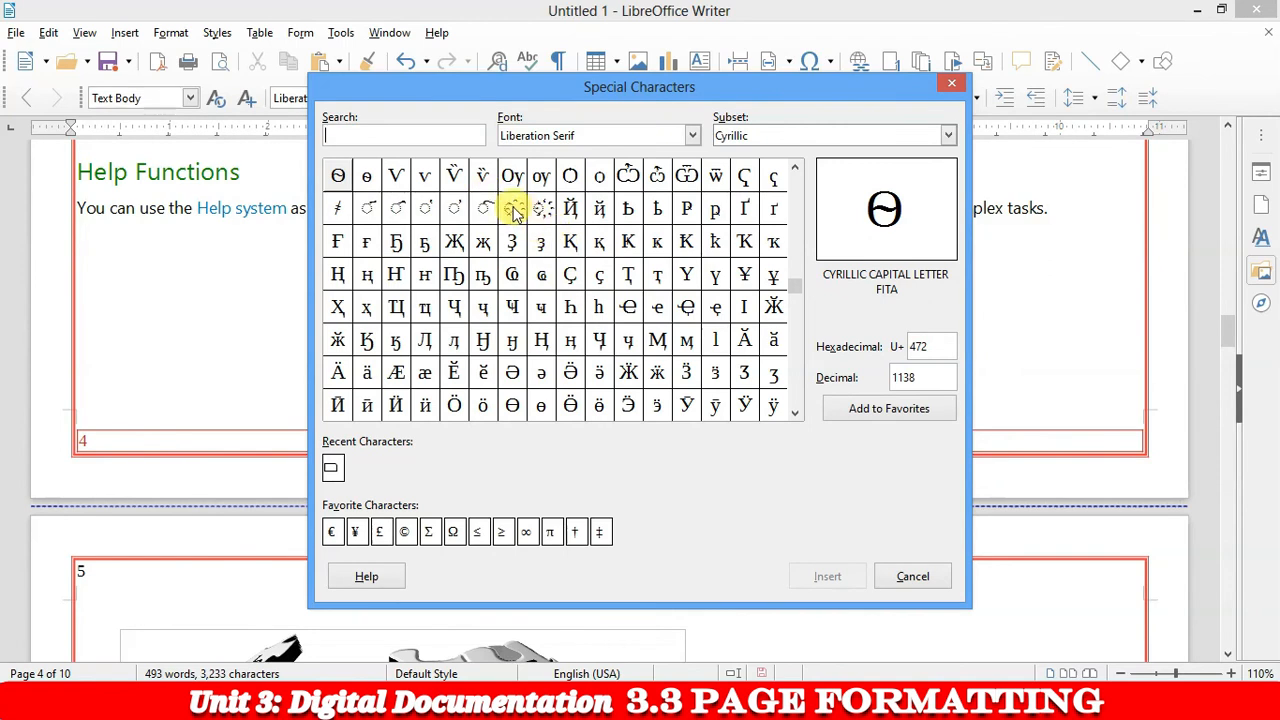
pyautogui.click(450, 210)
pyautogui.scroll(-10, 570, 260)
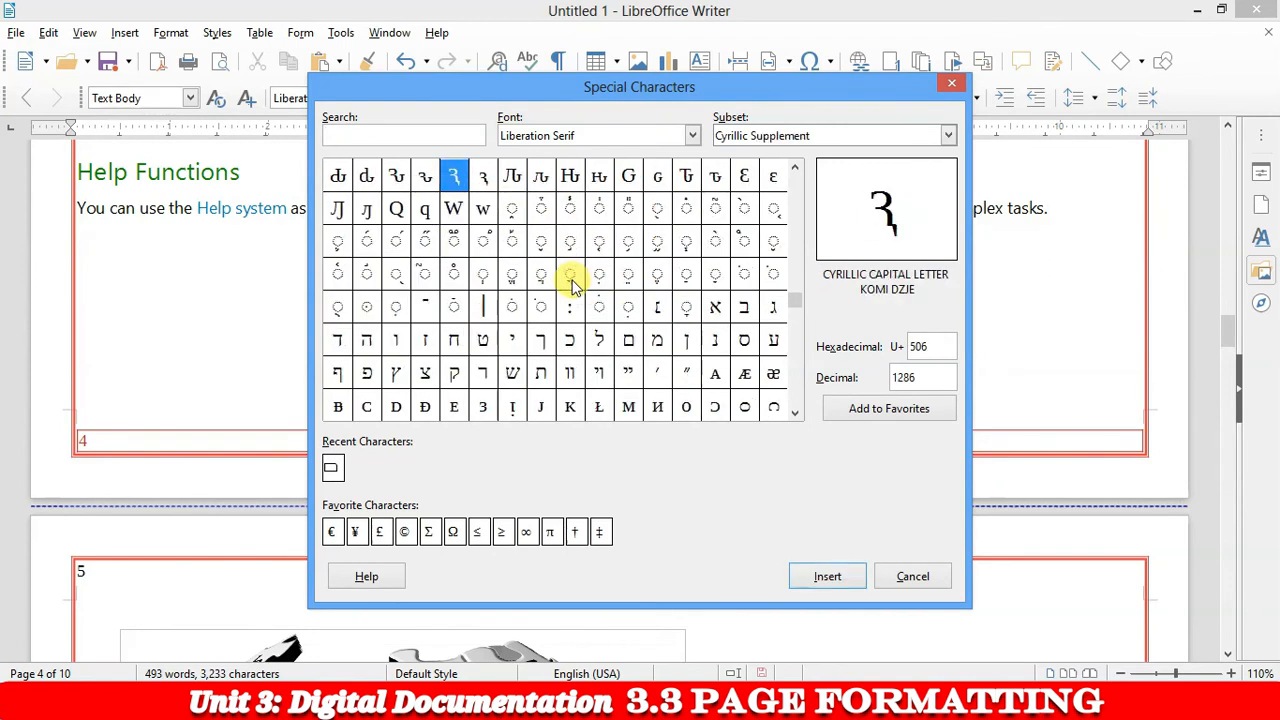
pyautogui.scroll(-20, 572, 288)
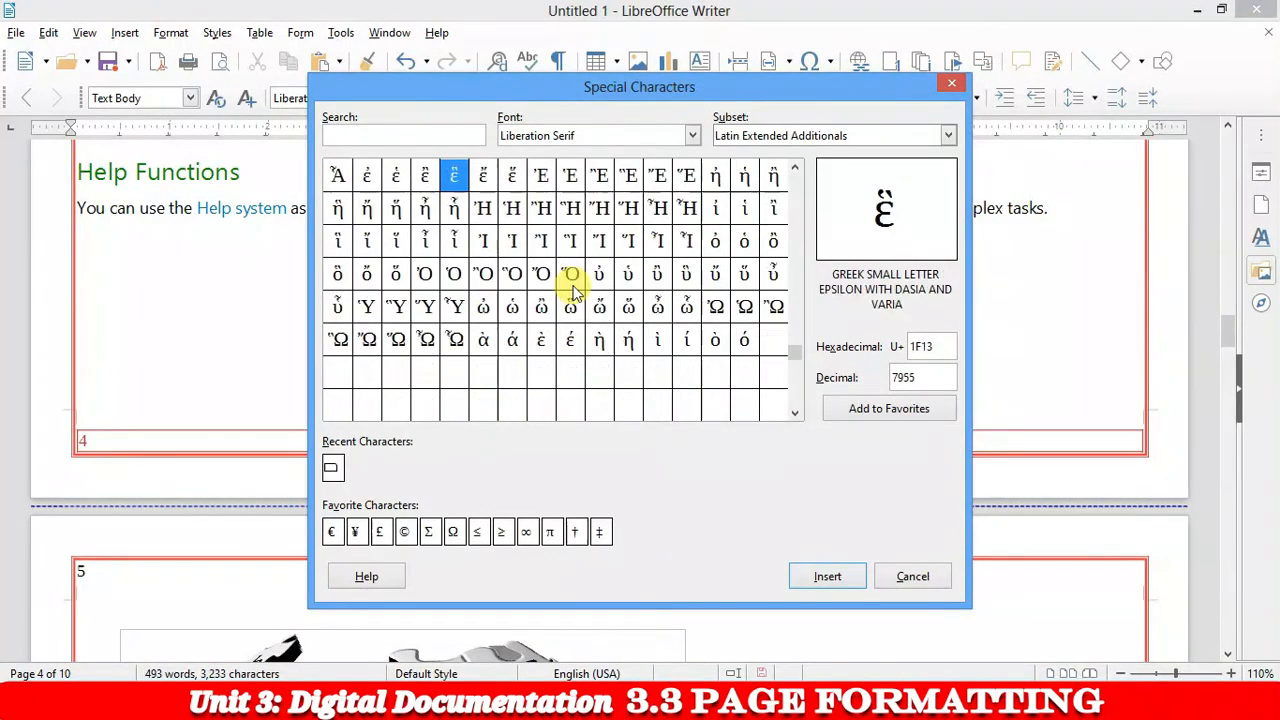
pyautogui.scroll(-1, 573, 285)
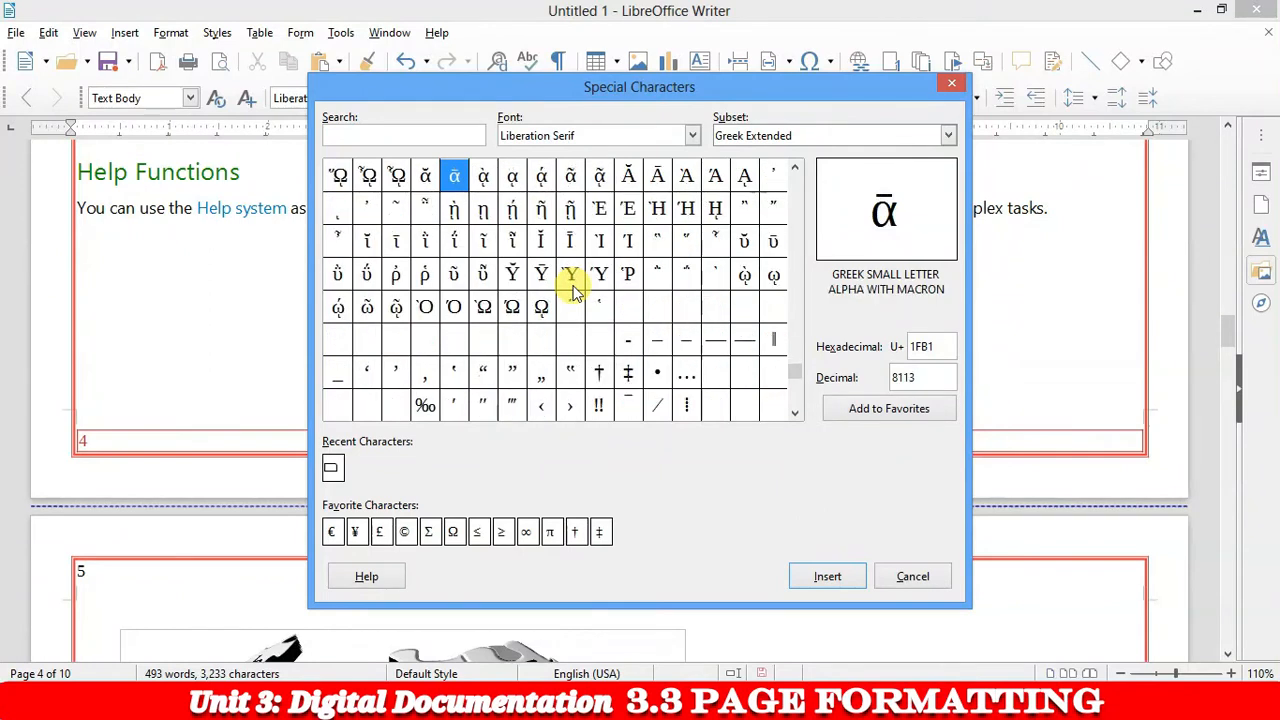
pyautogui.click(484, 308)
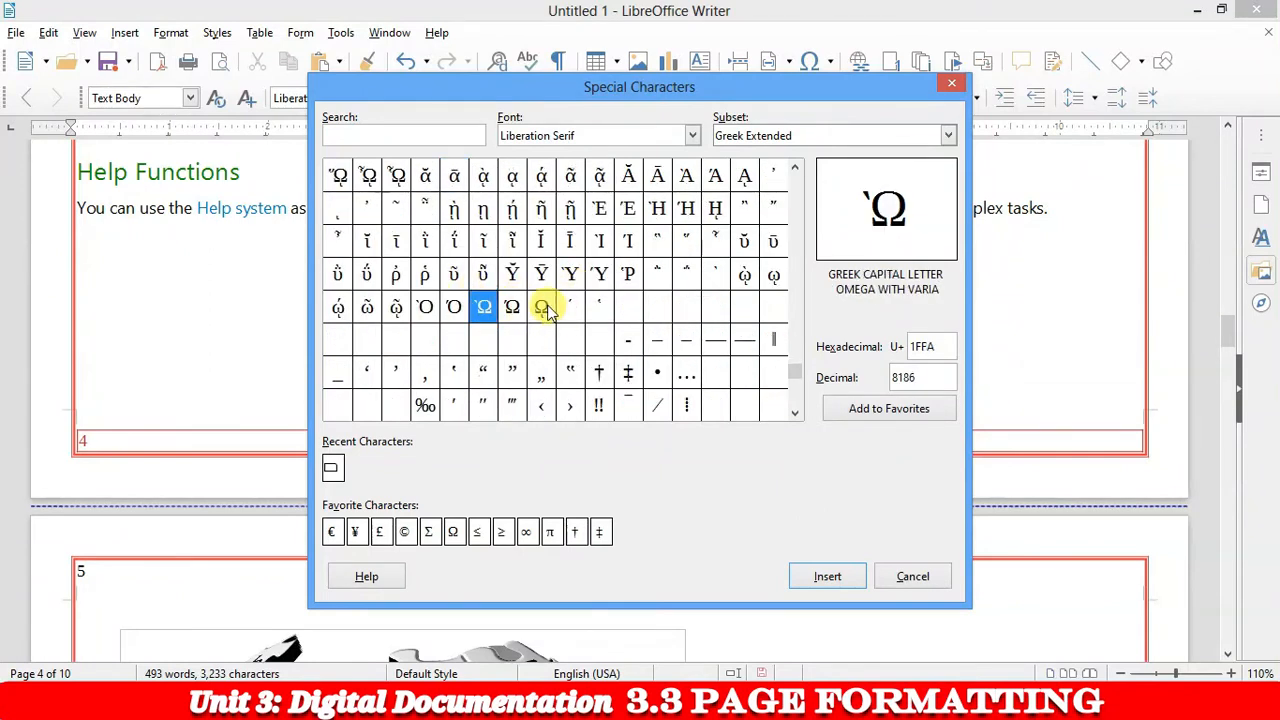
pyautogui.click(541, 308)
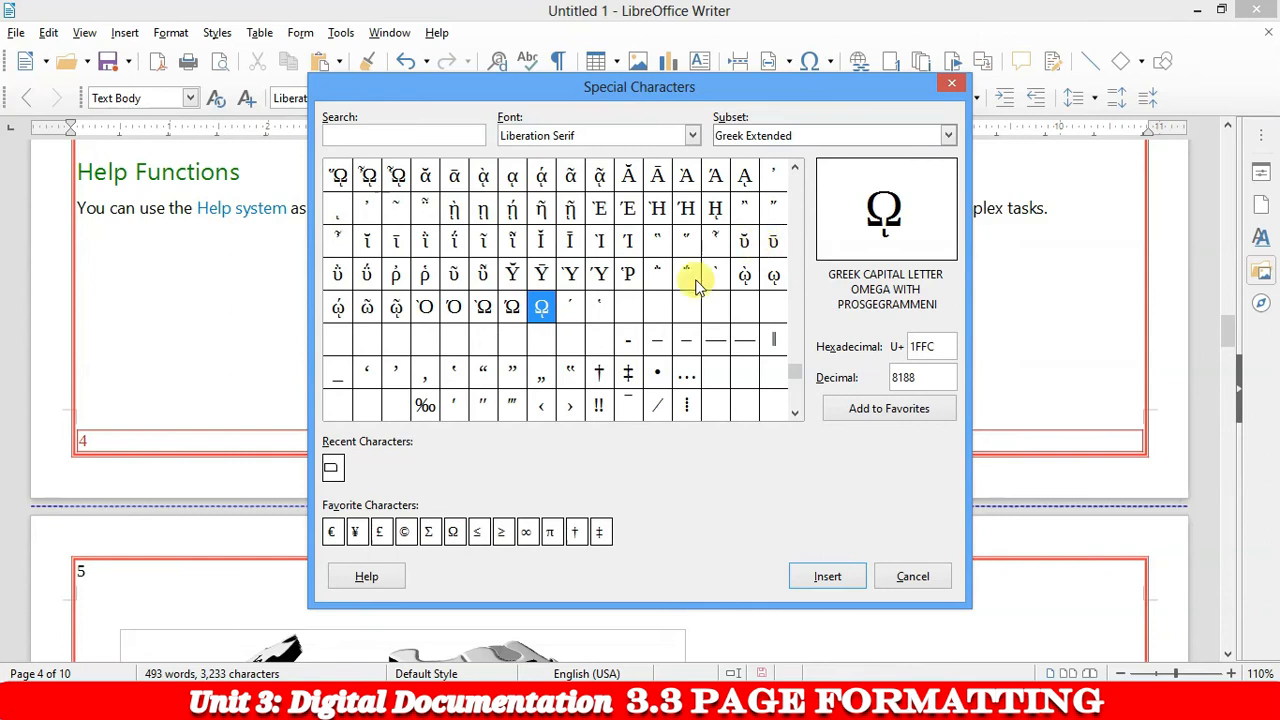
pyautogui.click(835, 578)
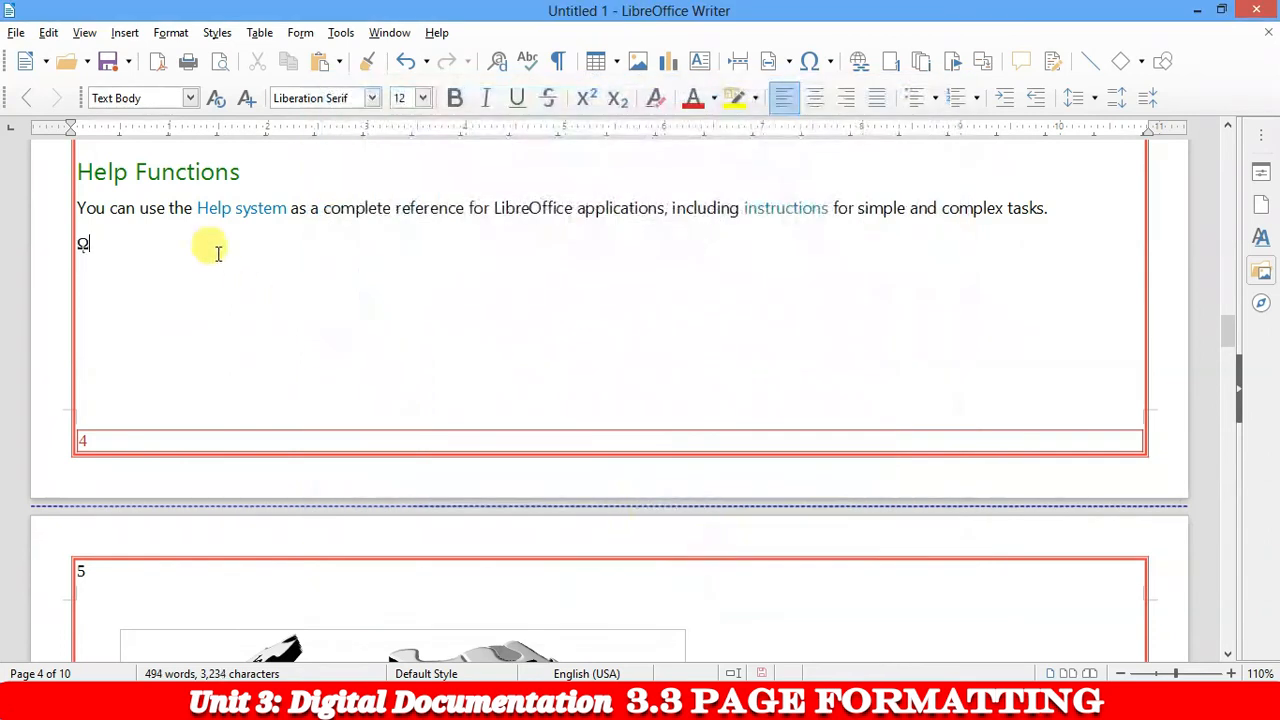
# Set the font size of the Omega character below the Help Functions paragraph to 18 pt
pyautogui.moveTo(112, 245); pyautogui.dragTo(74, 245)
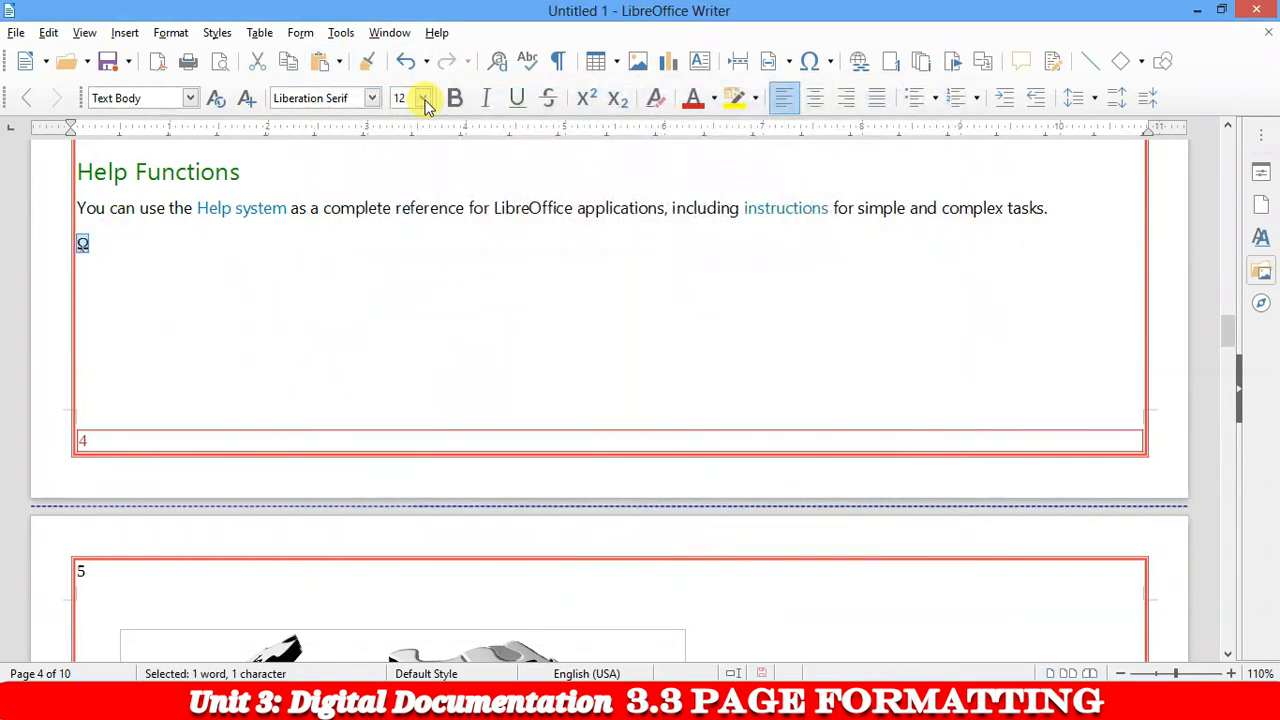
pyautogui.click(423, 98)
pyautogui.click(400, 276)
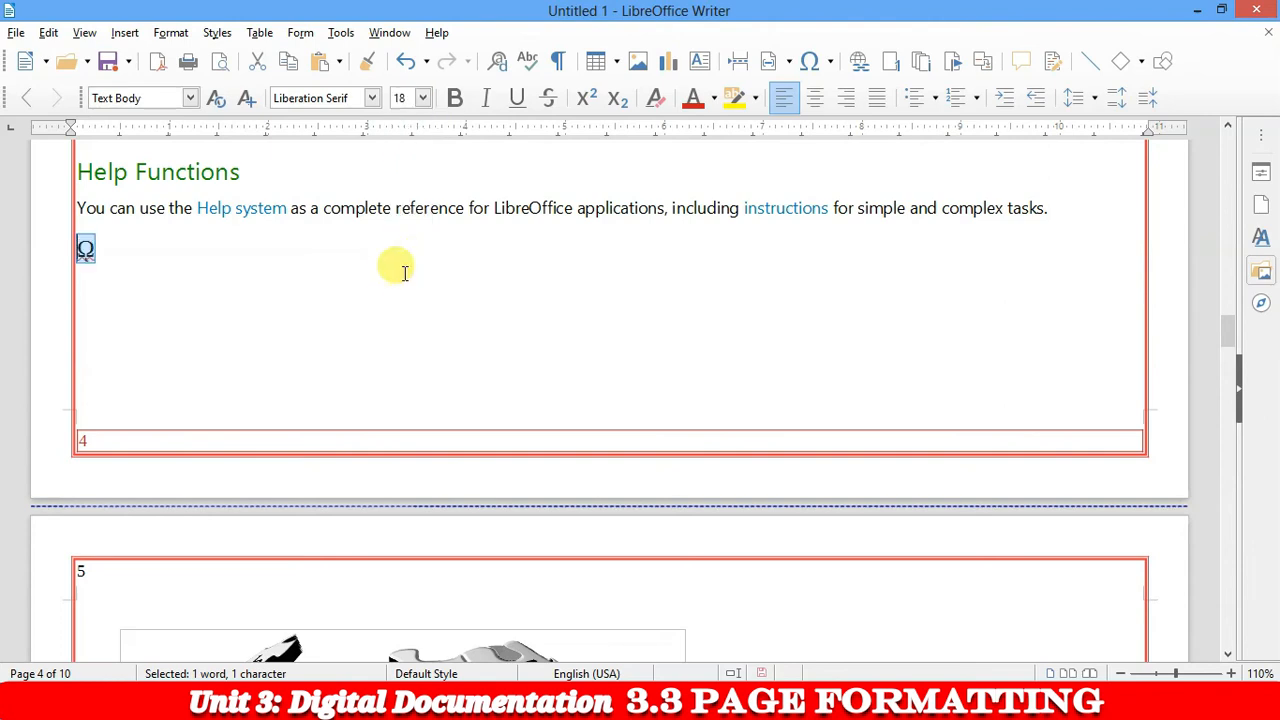
pyautogui.click(140, 245)
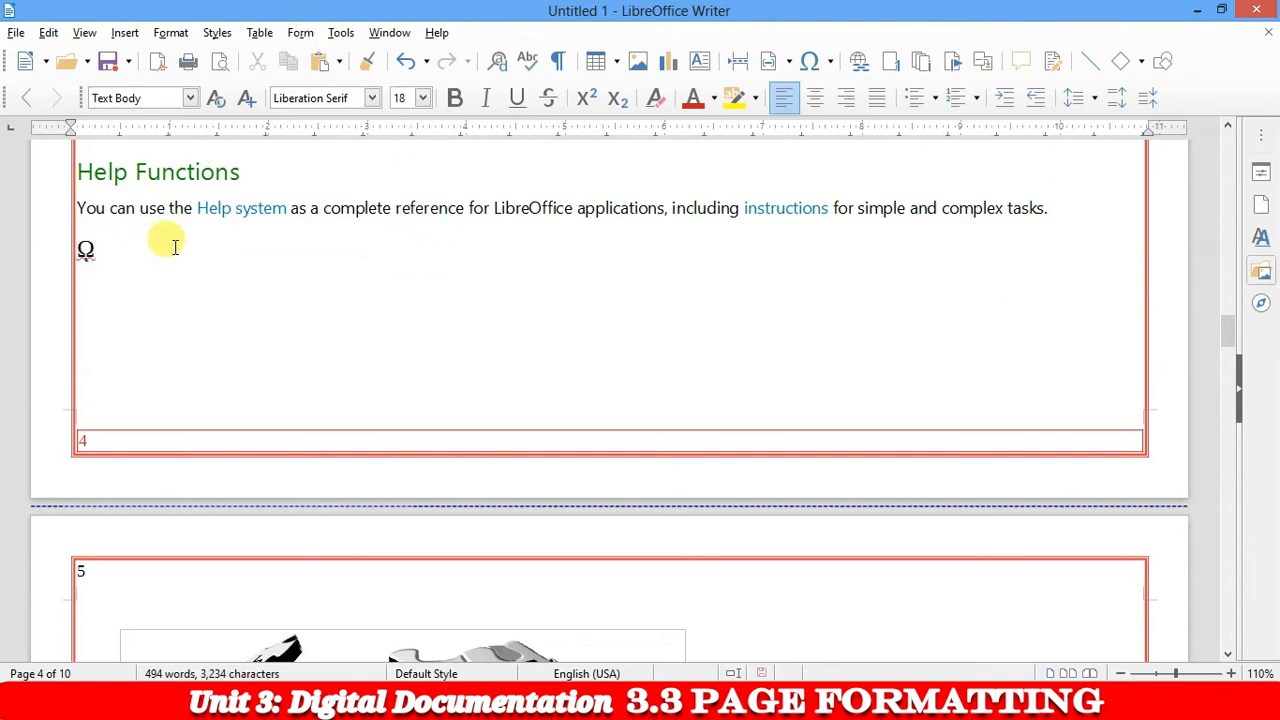
# Insert the special character Vulgar Fraction One Eighth (U+215B, Liberation Serif) after the Omega character on page 4
pyautogui.click(124, 32)
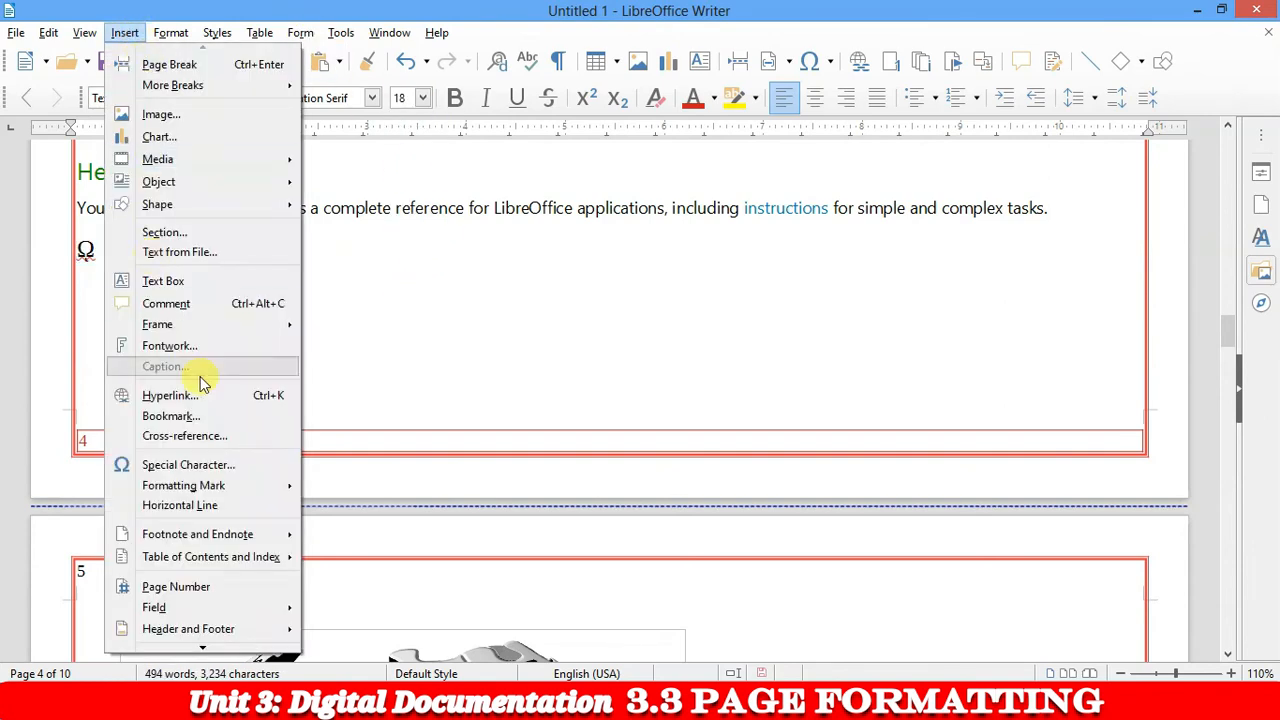
pyautogui.click(203, 467)
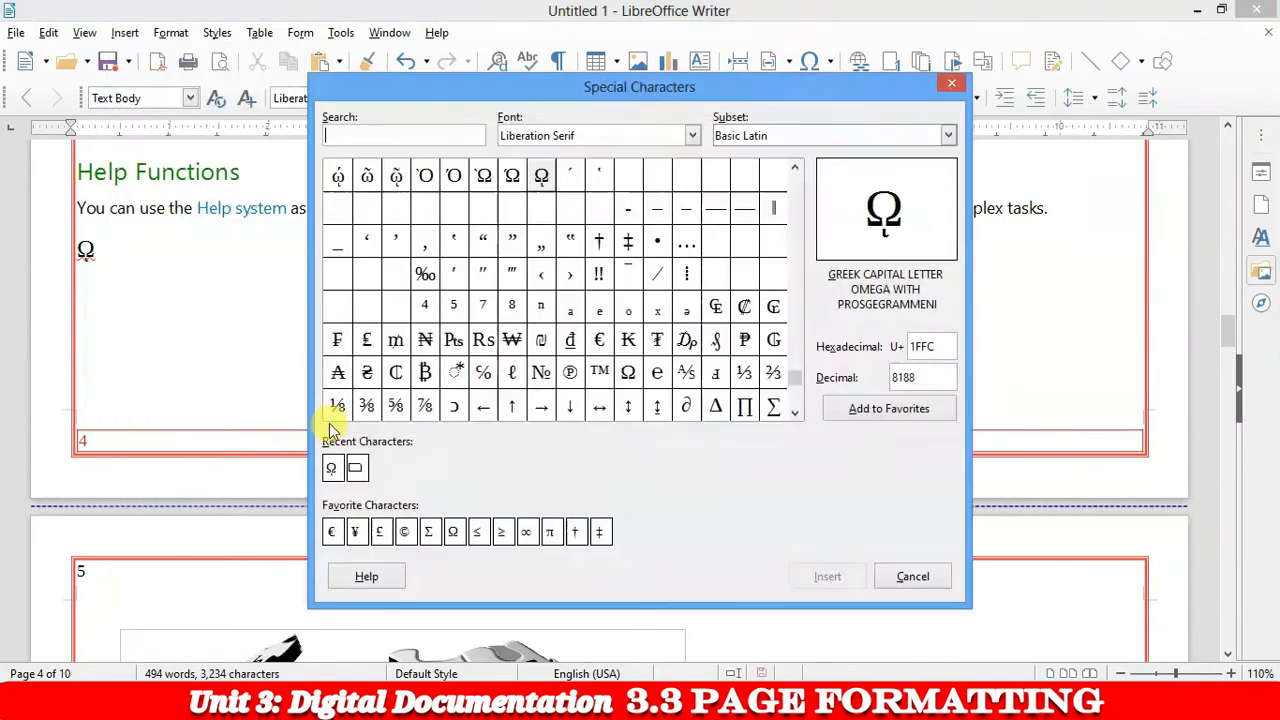
pyautogui.click(338, 405)
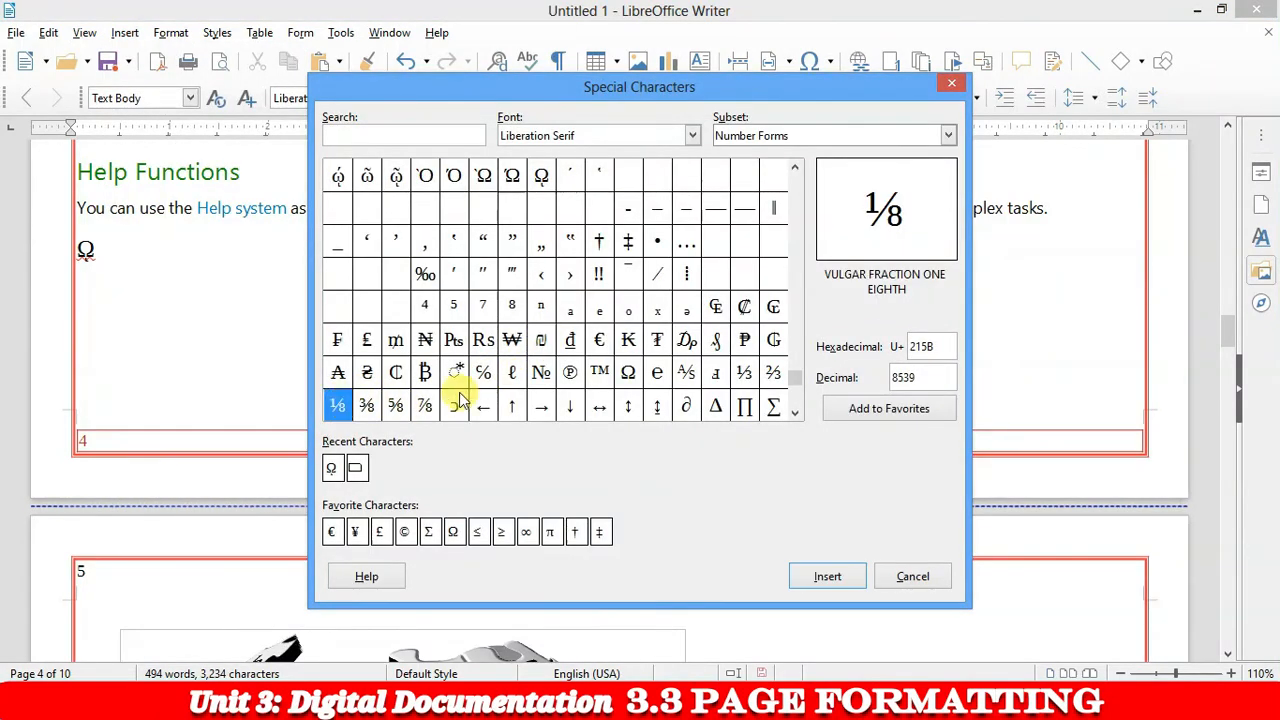
pyautogui.click(815, 588)
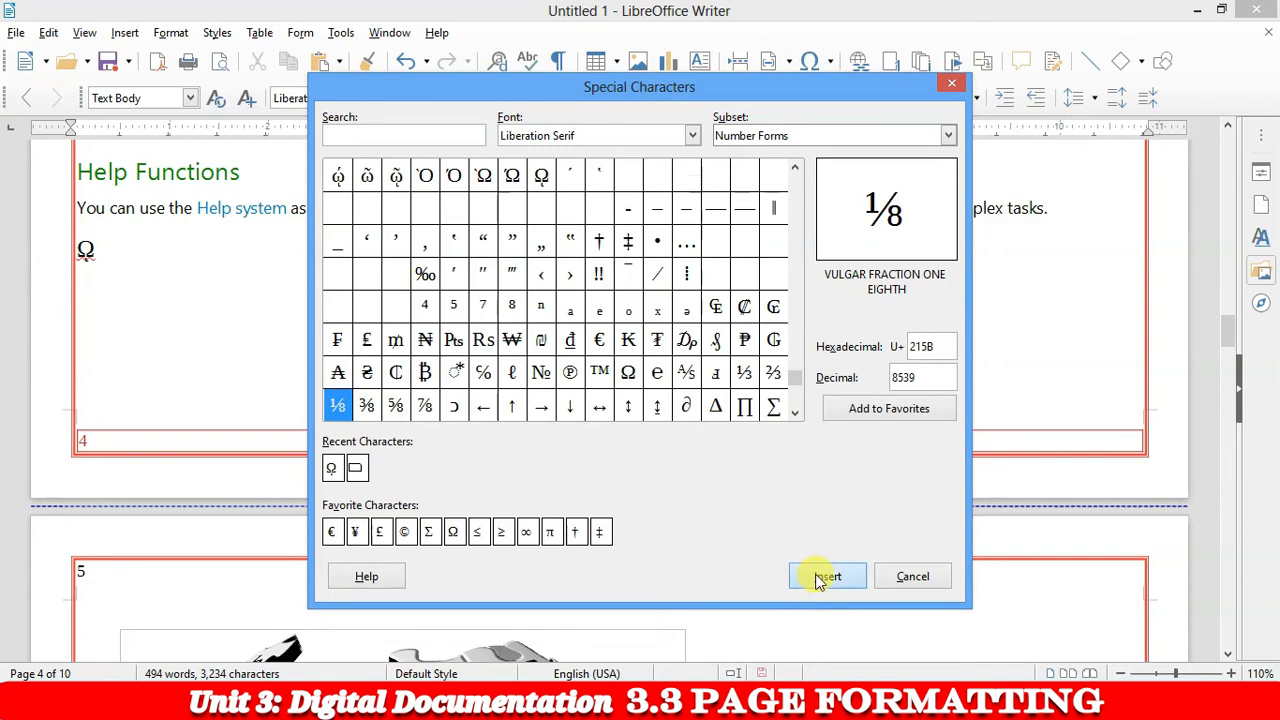
pyautogui.moveTo(171, 245); pyautogui.dragTo(25, 240)
pyautogui.click(236, 275)
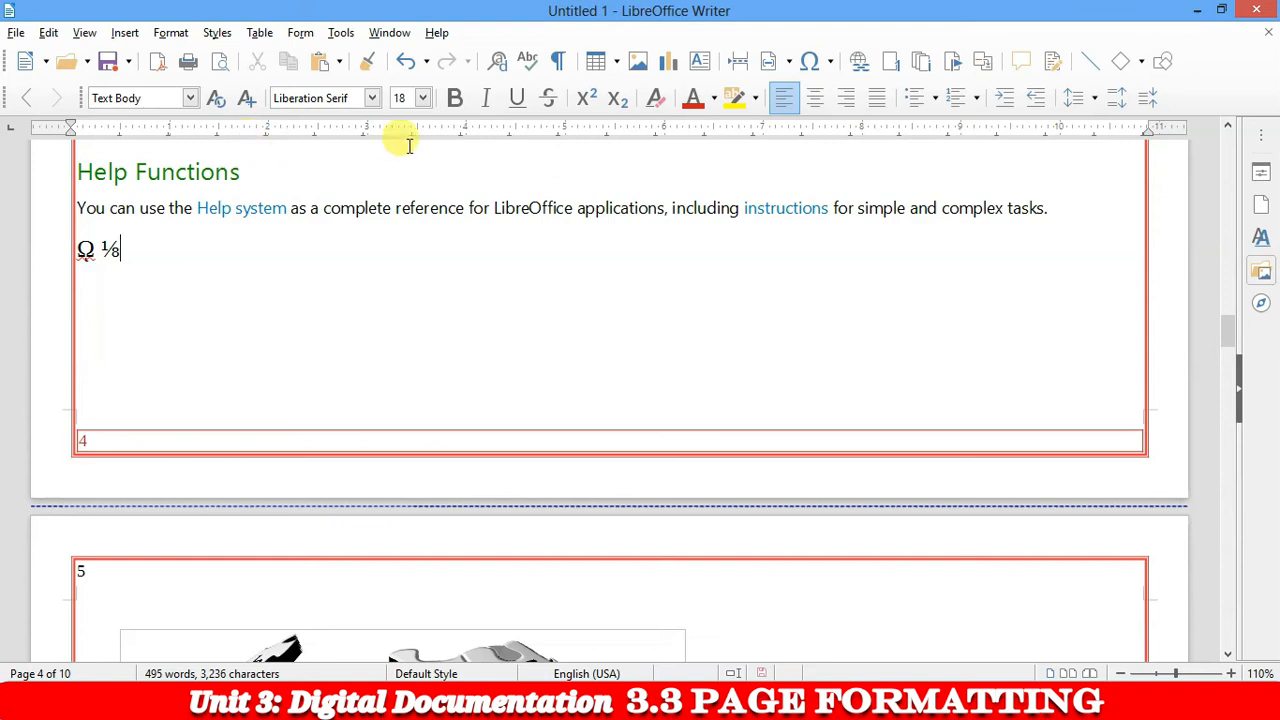
# Remove the page break on page 1 so the Designing and Structuring section directly follows the Writing section
pyautogui.scroll(-2, 420, 325)
pyautogui.scroll(20, 427, 323)
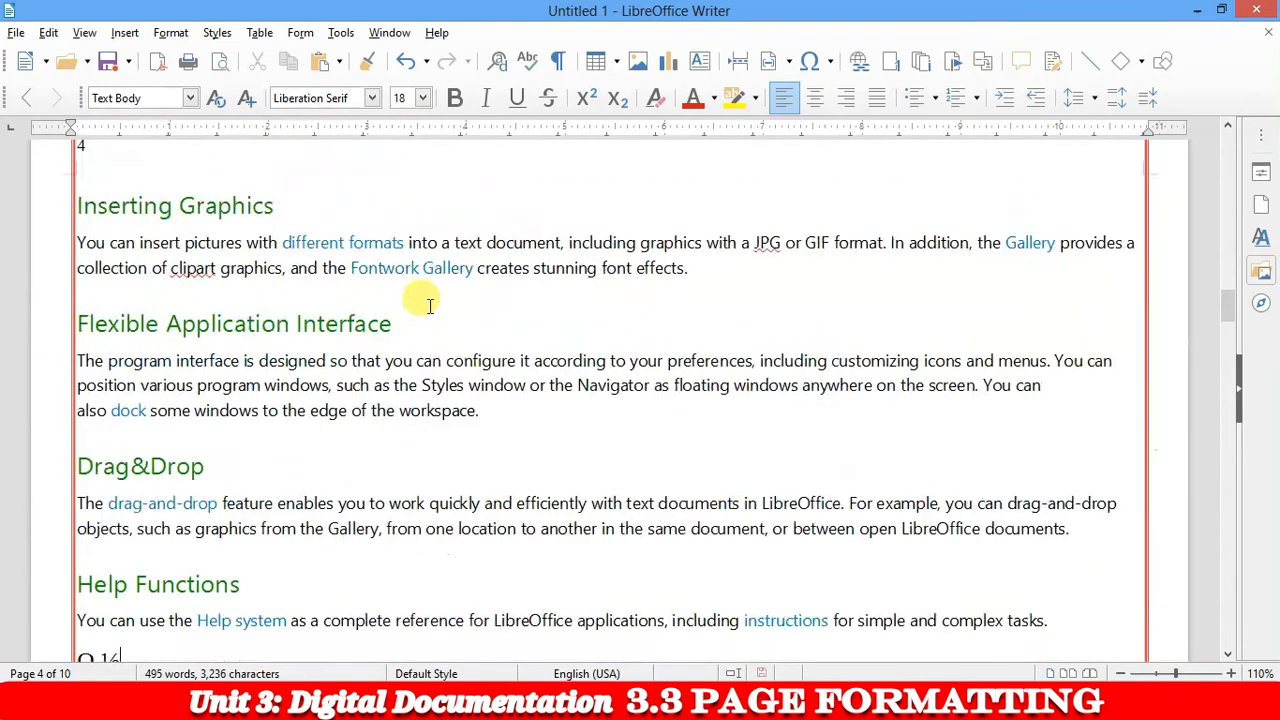
pyautogui.scroll(20, 440, 240)
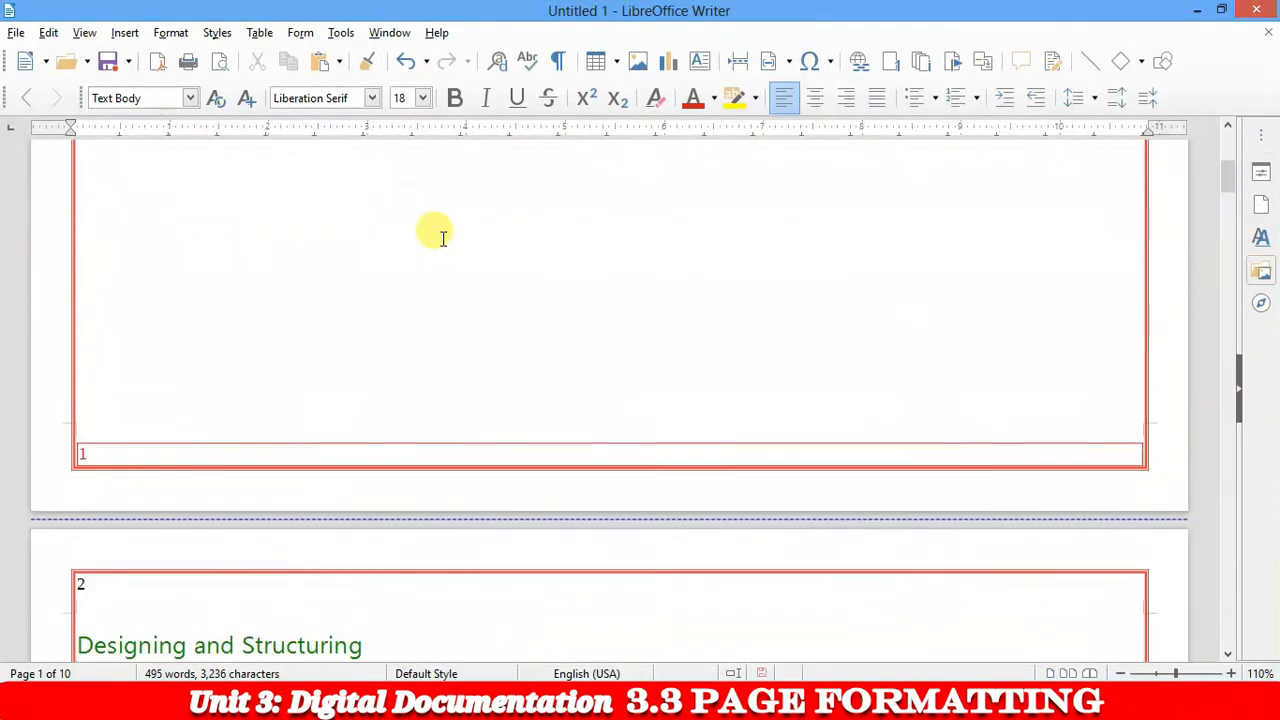
pyautogui.scroll(-3, 284, 440)
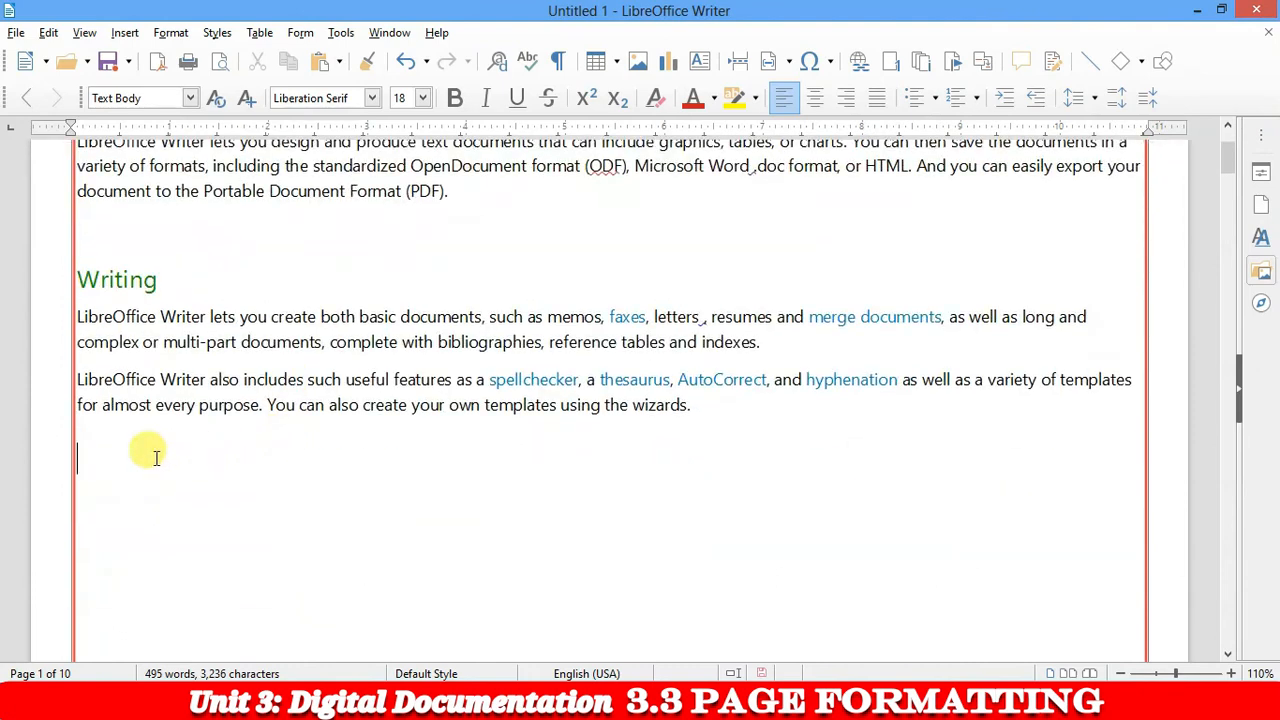
pyautogui.click(197, 447)
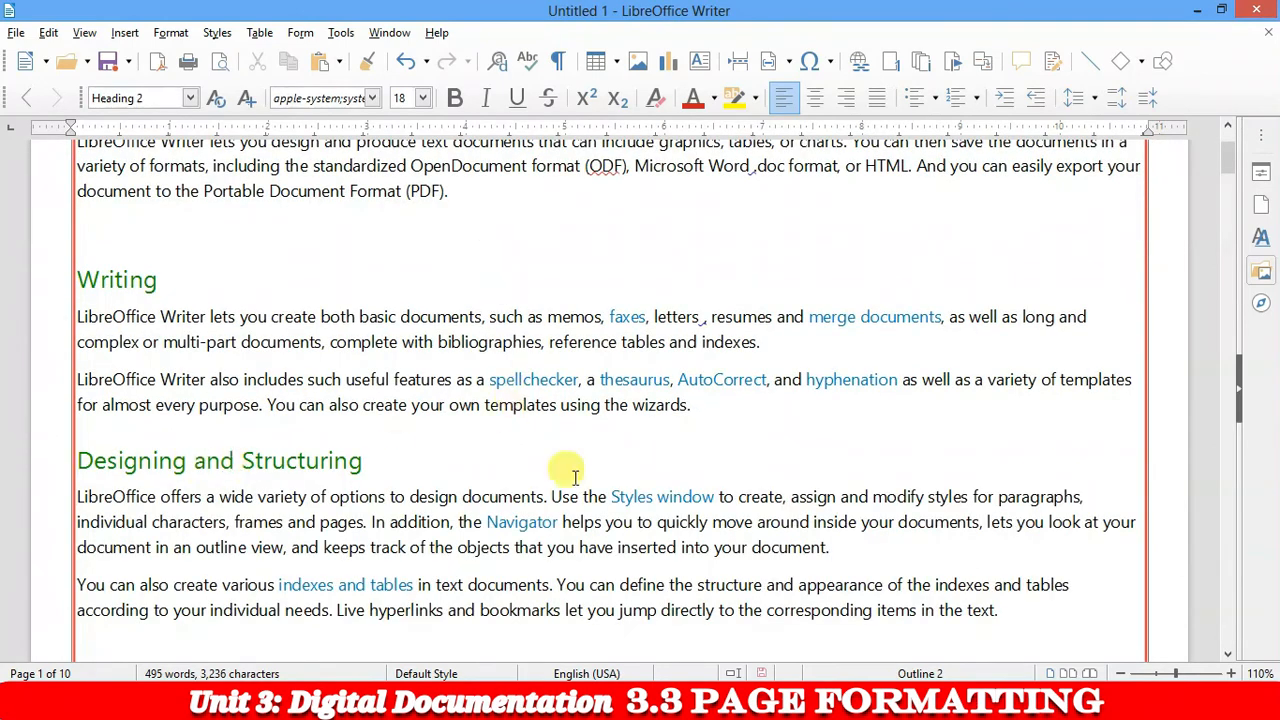
# Remove the page break after the Desktop Publishing with LibreOffice Writer section on page 2
pyautogui.scroll(-5, 298, 478)
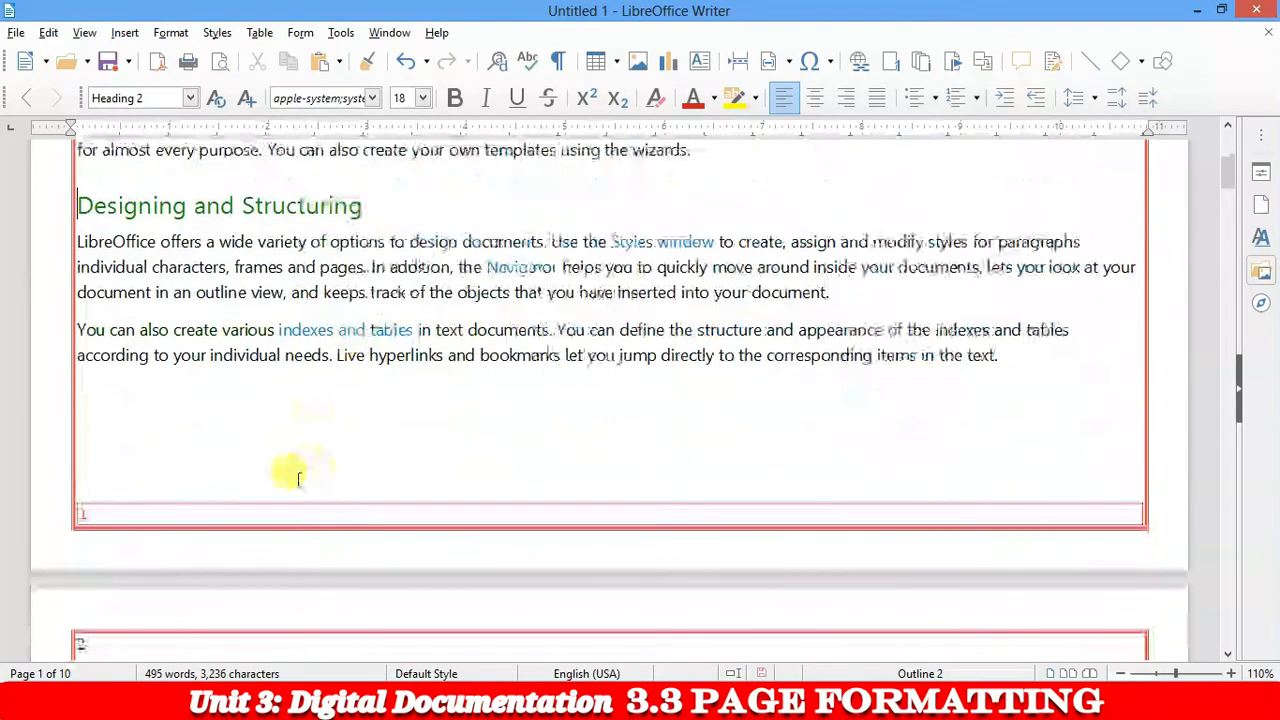
pyautogui.scroll(-6, 300, 443)
pyautogui.scroll(5, 297, 449)
pyautogui.scroll(-6, 193, 486)
pyautogui.click(177, 437)
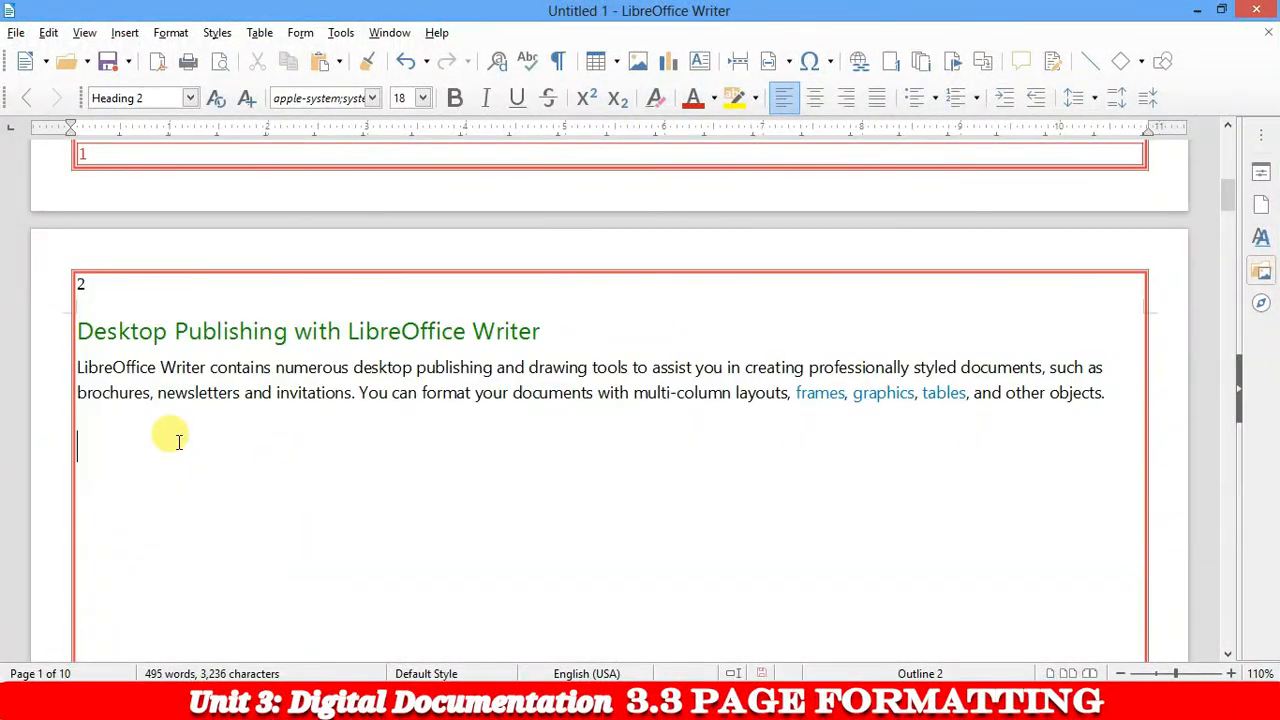
pyautogui.scroll(-5, 360, 395)
pyautogui.scroll(20, 360, 350)
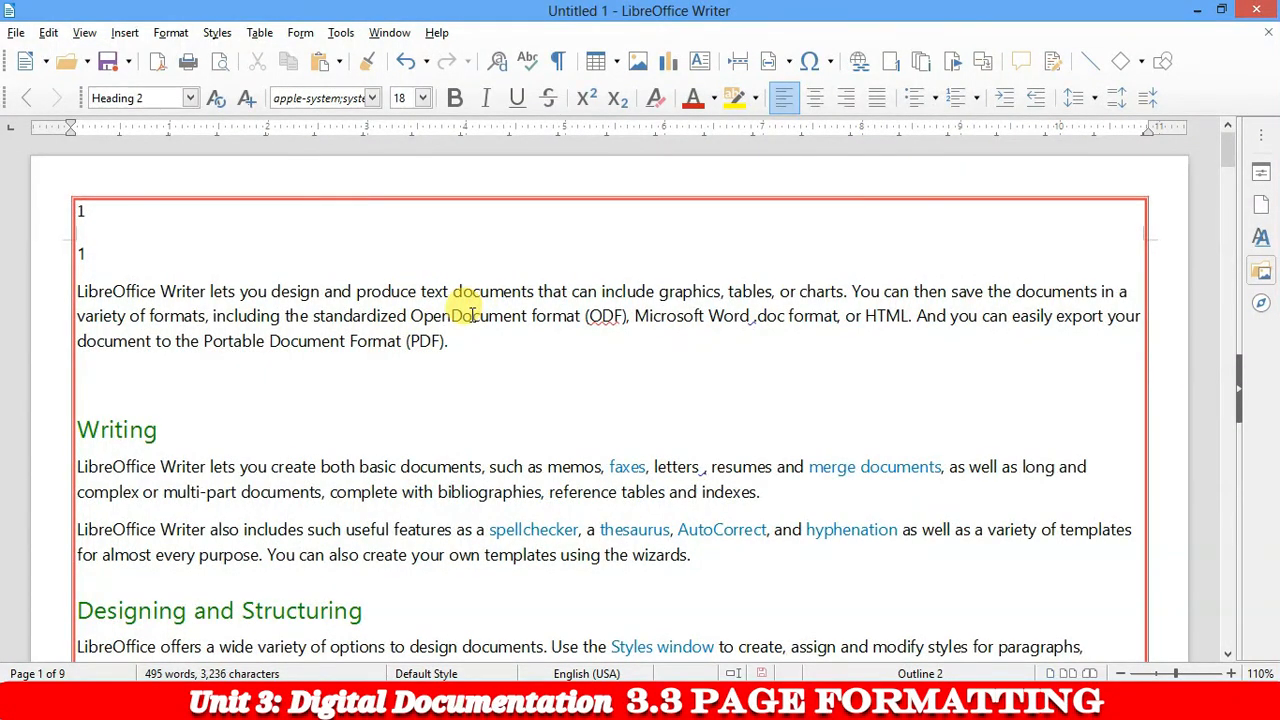
# Open the column settings for the Default Style page and choose the two-equal-columns preset after trying the three-column and uneven layouts
pyautogui.click(176, 34)
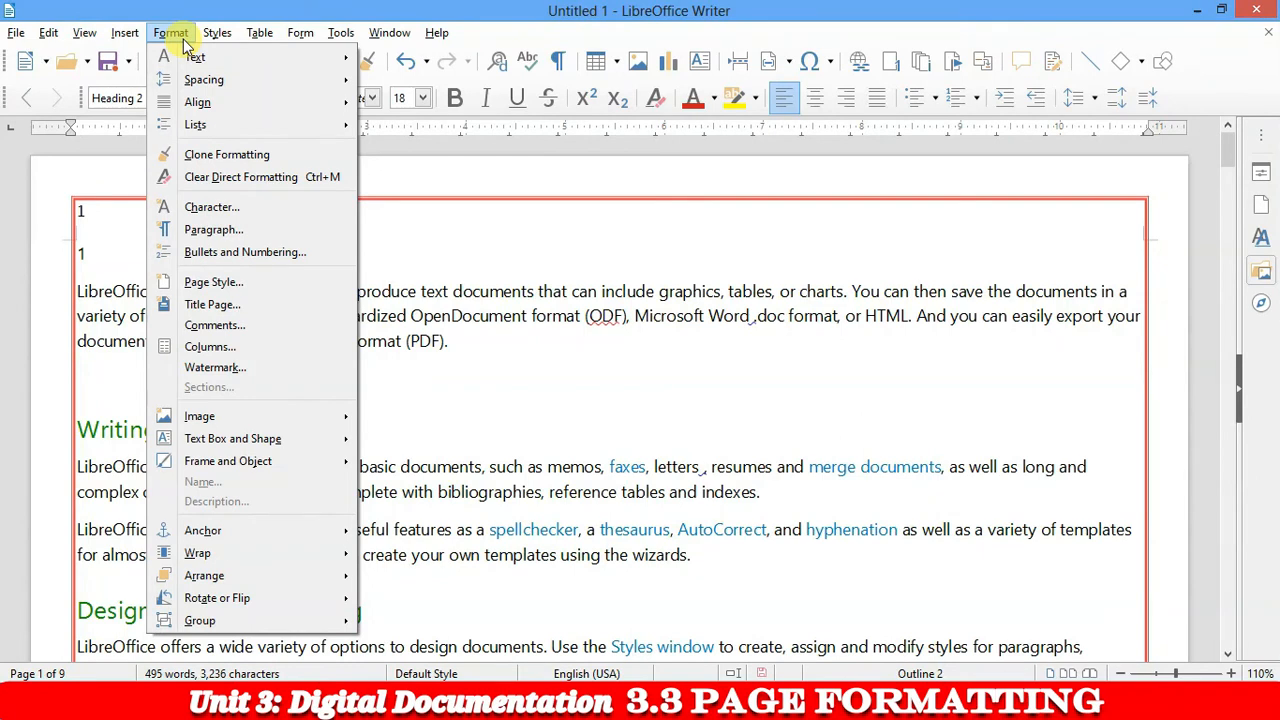
pyautogui.click(212, 346)
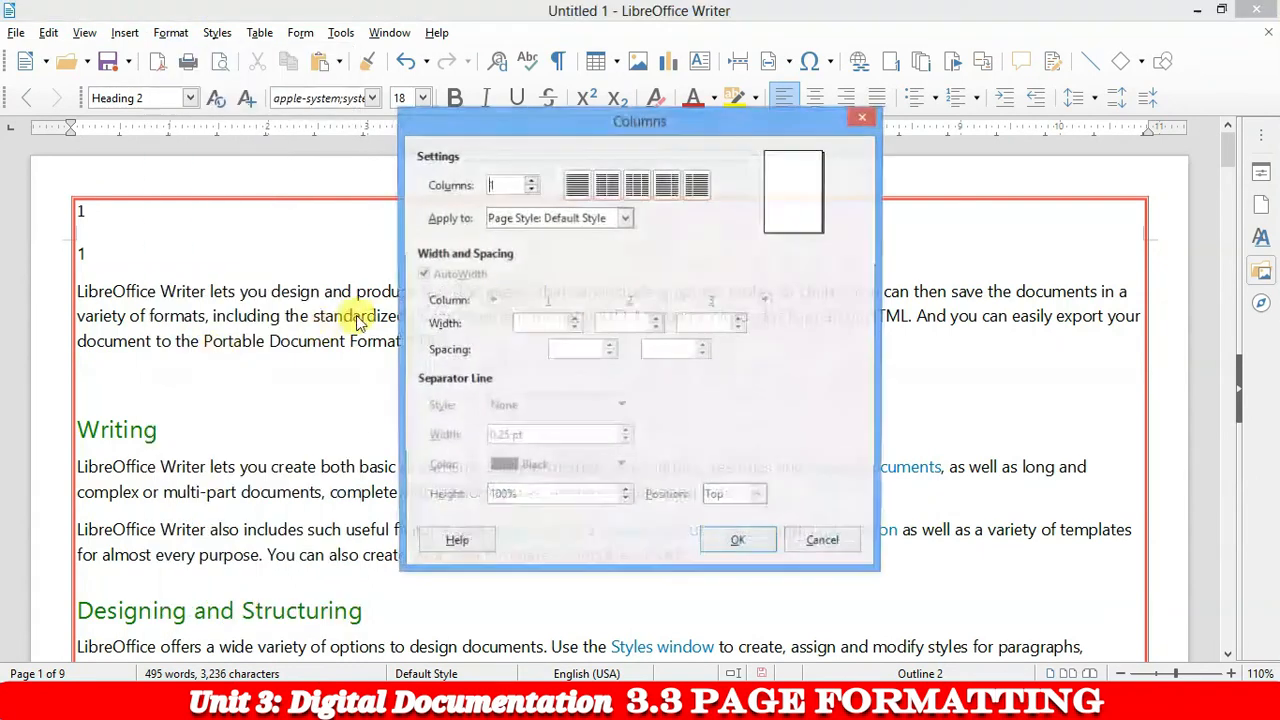
pyautogui.moveTo(673, 128); pyautogui.dragTo(683, 110)
pyautogui.moveTo(775, 111); pyautogui.dragTo(757, 161)
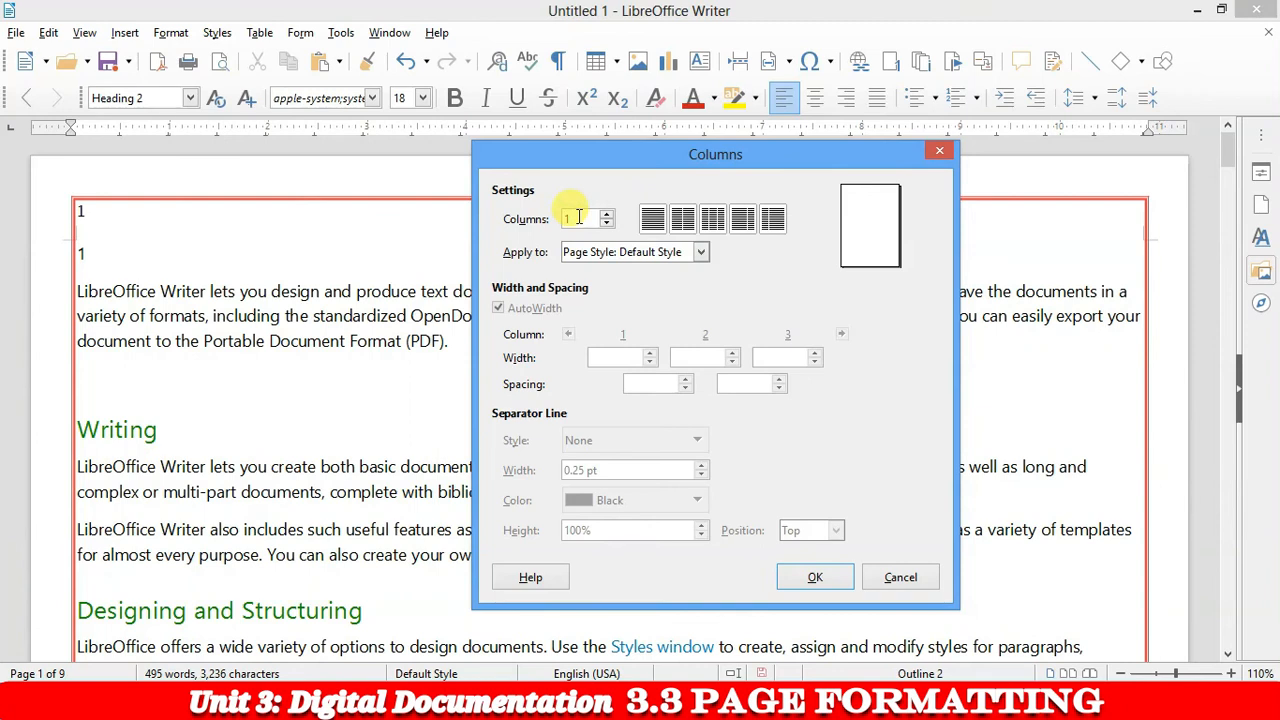
pyautogui.click(688, 224)
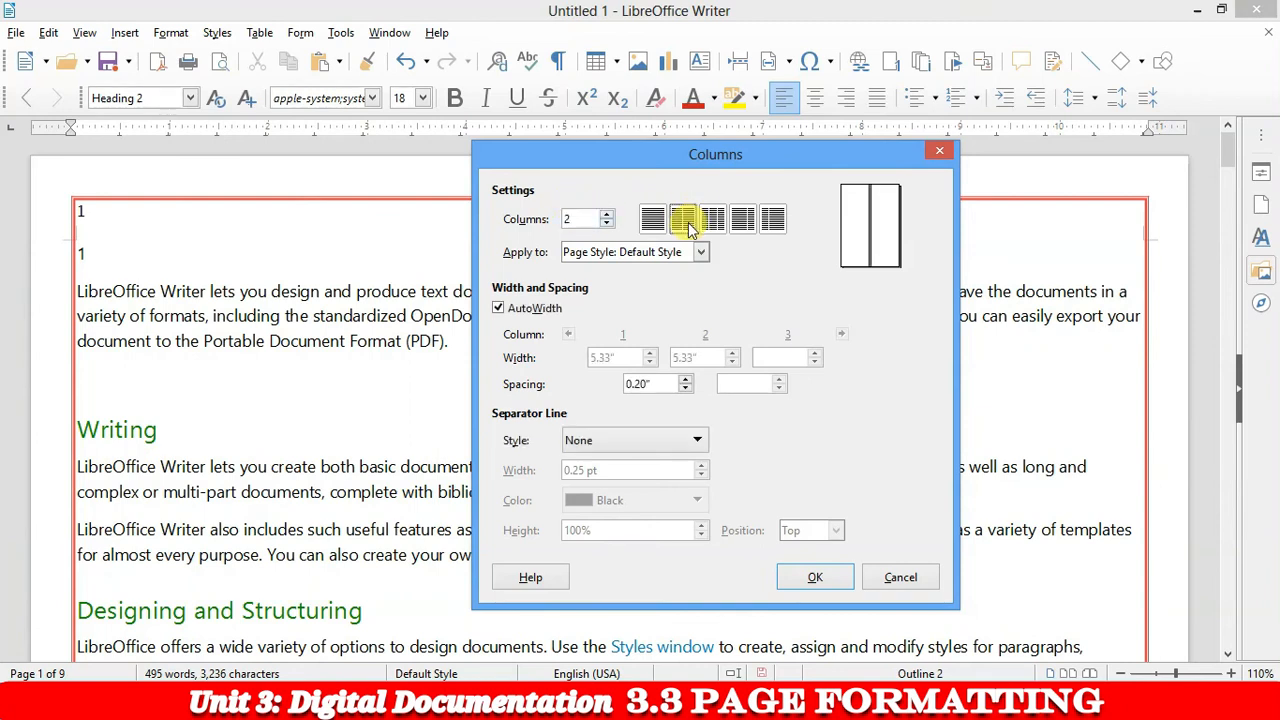
pyautogui.click(712, 219)
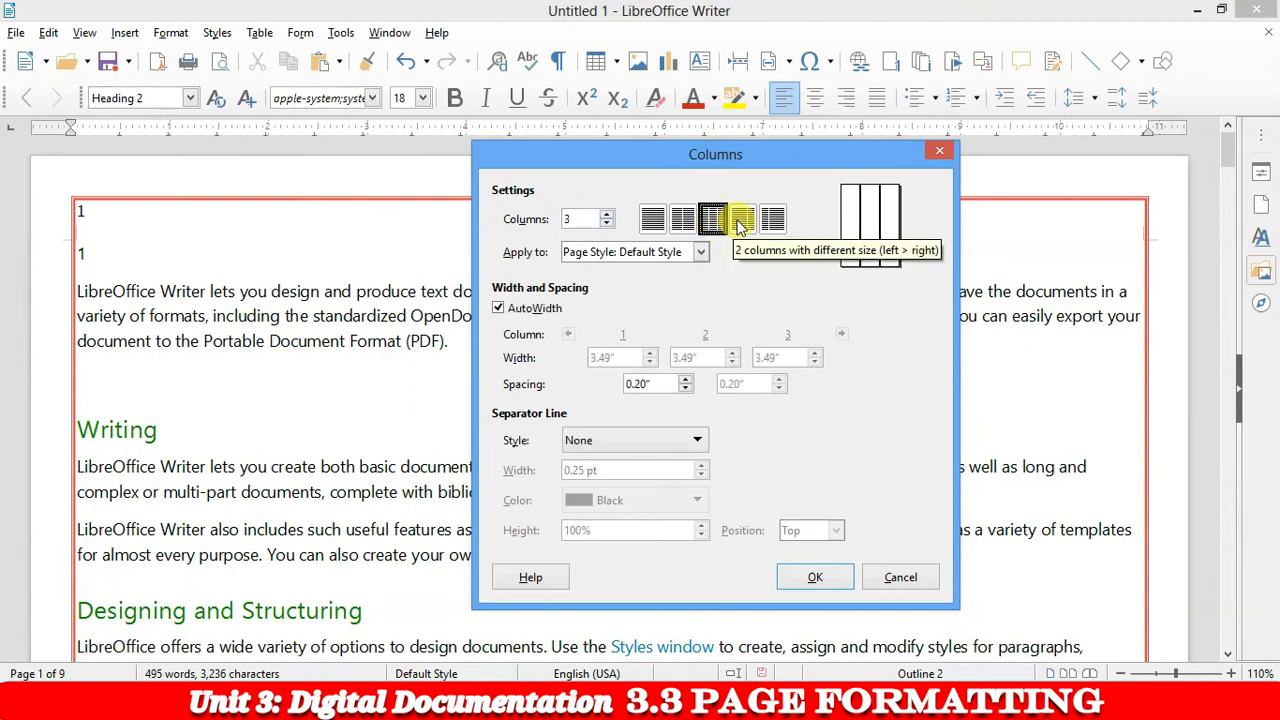
pyautogui.click(742, 218)
pyautogui.click(710, 218)
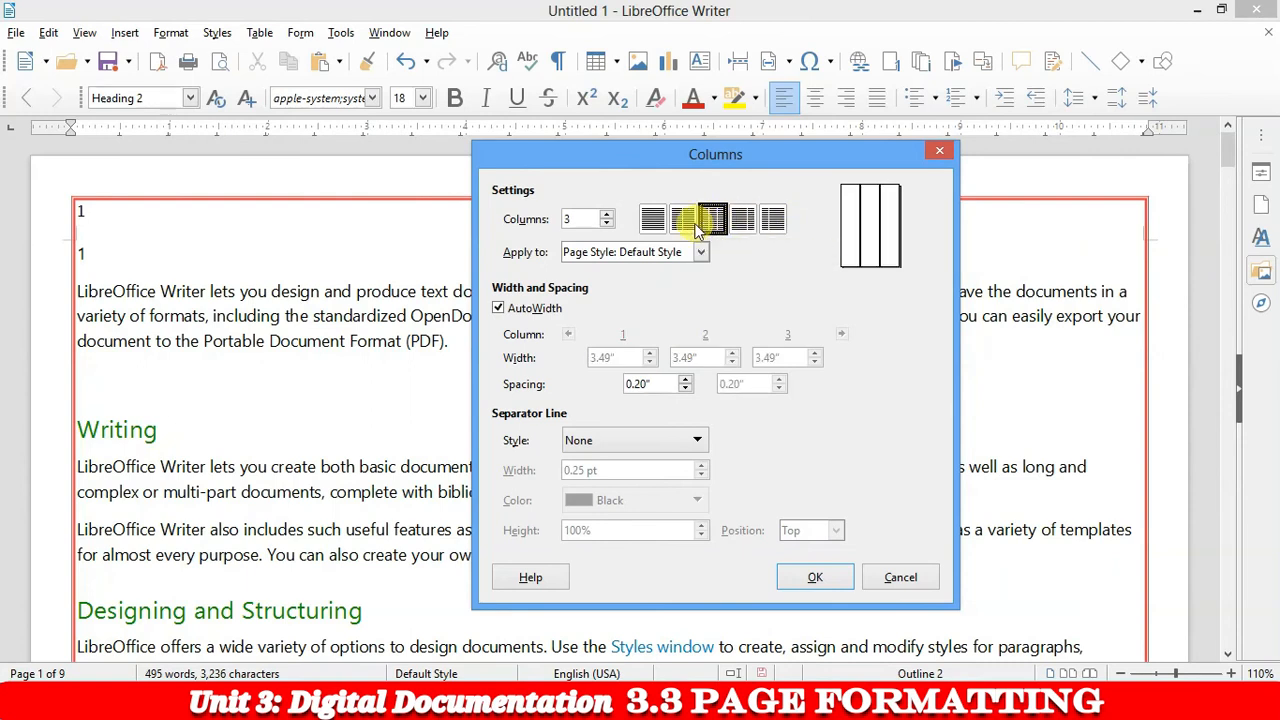
pyautogui.click(679, 224)
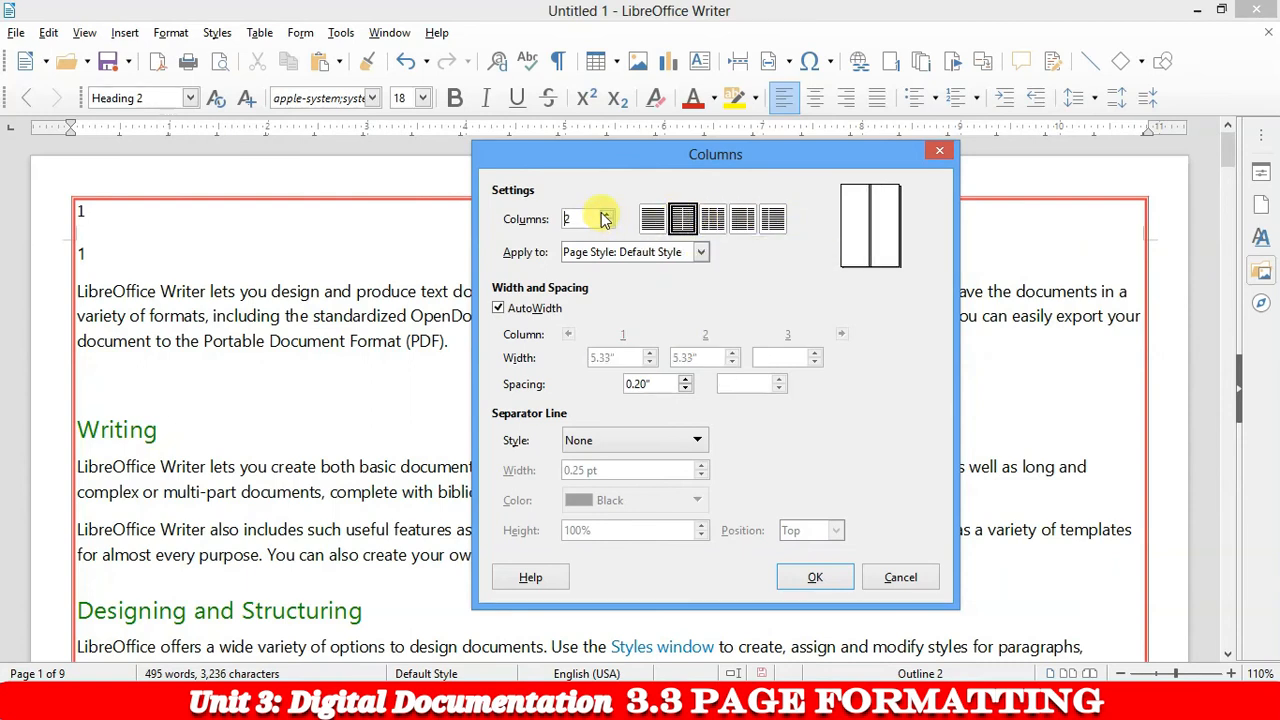
# Try other column counts, set the number back to 2 and apply the two columns to the Default Style page style
pyautogui.click(603, 215)
pyautogui.click(603, 215)
pyautogui.click(603, 215)
pyautogui.click(607, 224)
pyautogui.click(607, 224)
pyautogui.click(607, 224)
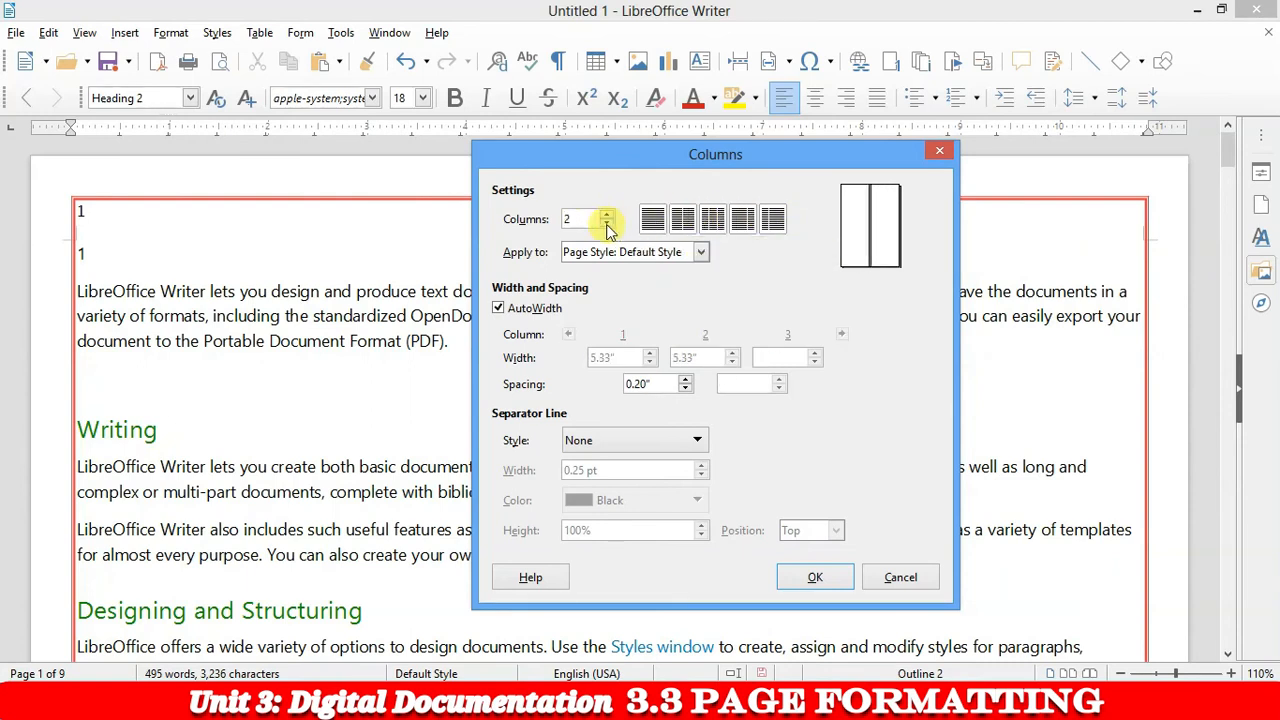
pyautogui.click(607, 224)
pyautogui.click(606, 214)
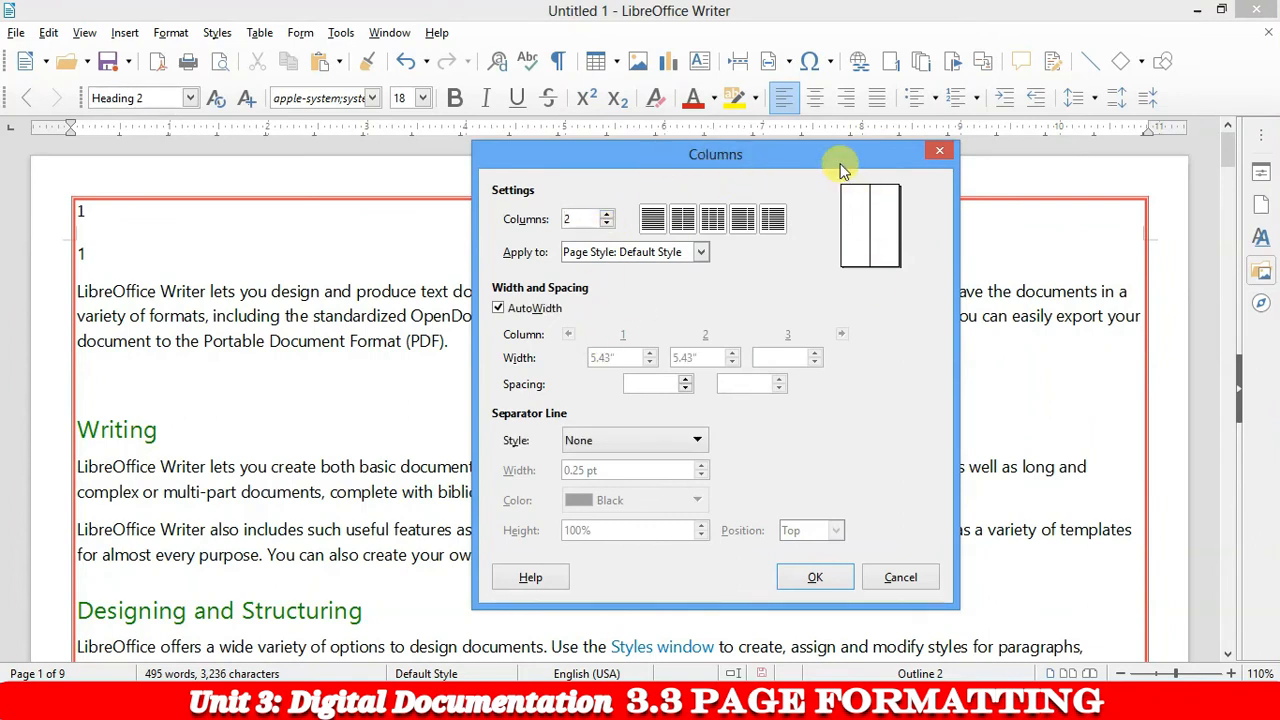
pyautogui.moveTo(801, 152); pyautogui.dragTo(955, 12)
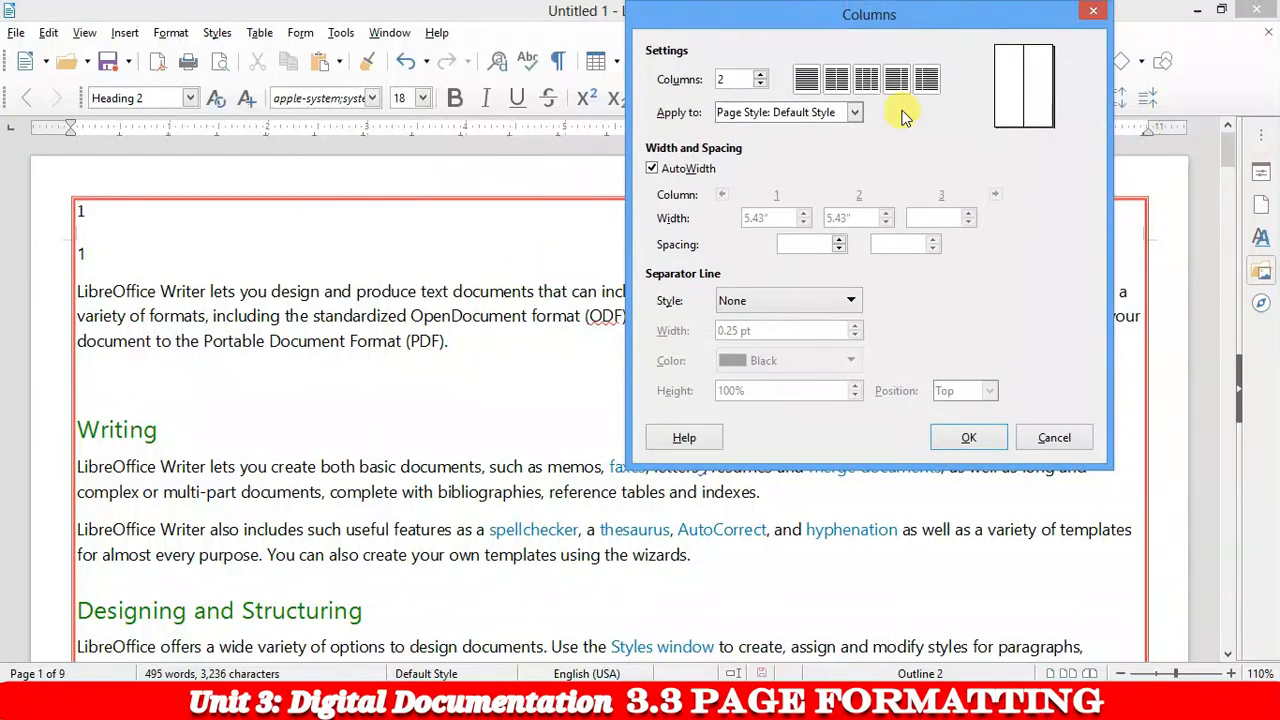
pyautogui.click(970, 438)
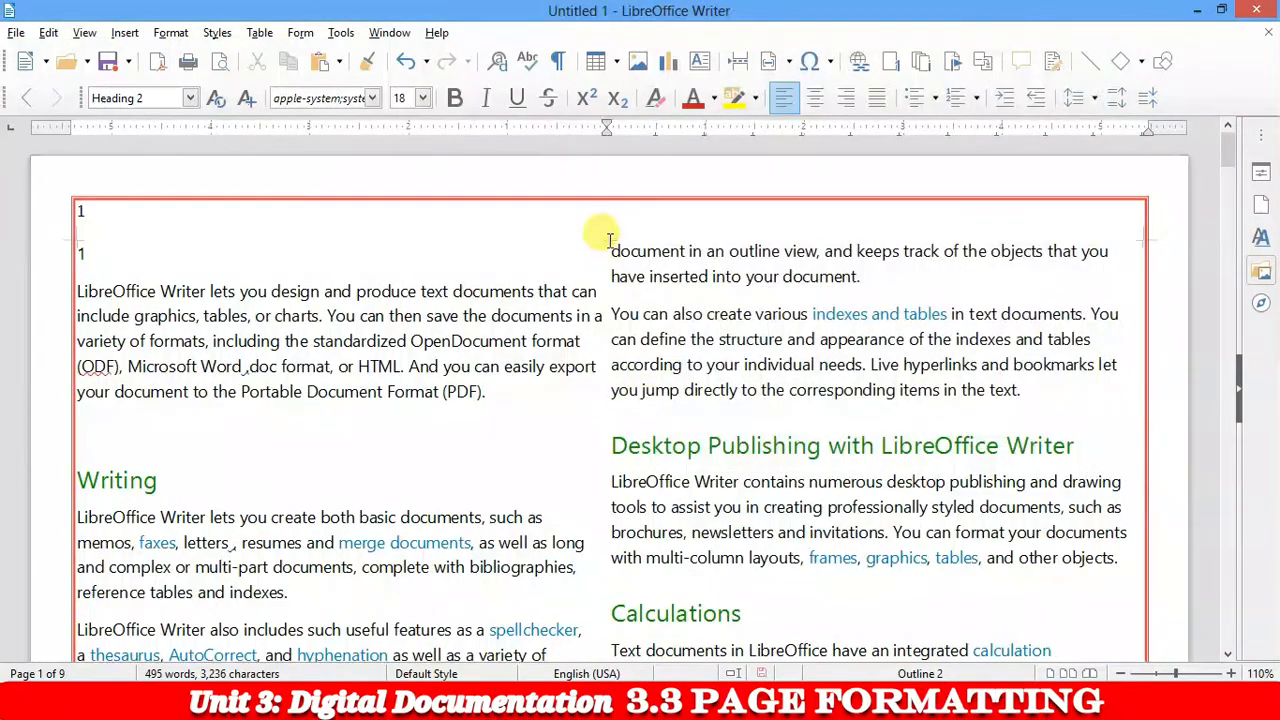
# Examine how the text flows from the first column into the second and how closely the two columns sit together
pyautogui.scroll(-3, 590, 400)
pyautogui.scroll(4, 590, 400)
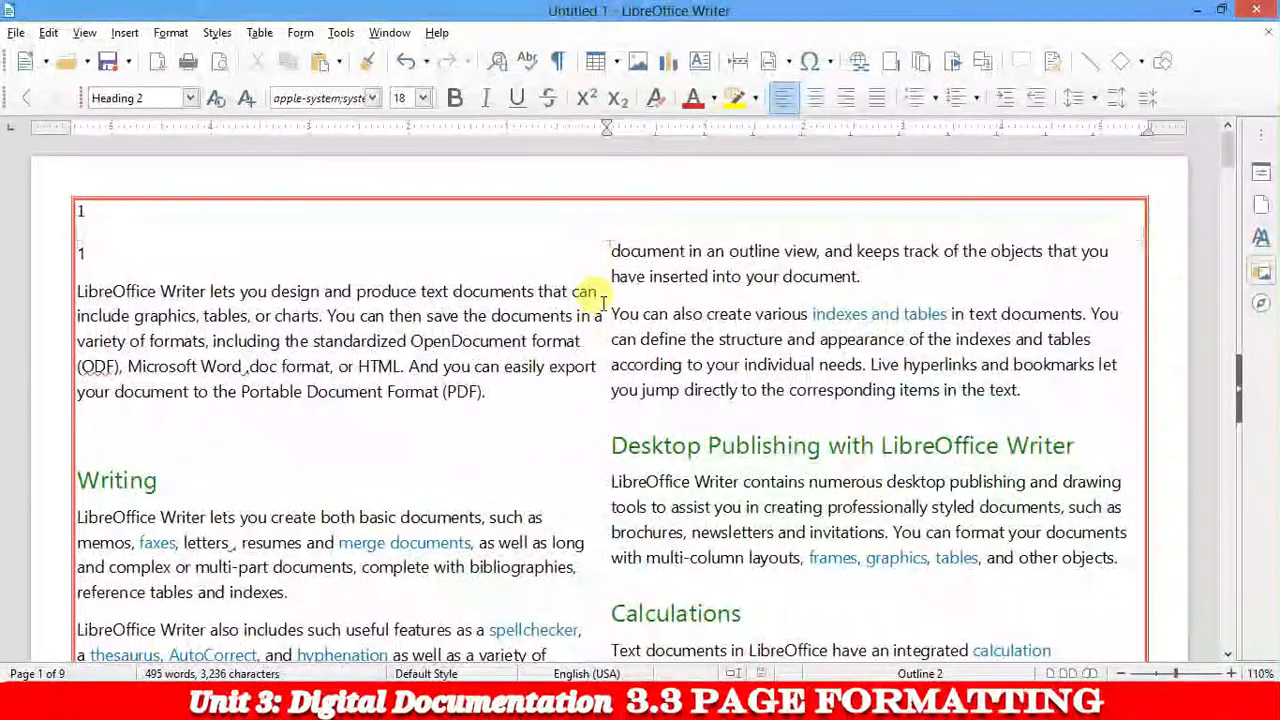
pyautogui.moveTo(600, 292); pyautogui.dragTo(45, 621)
pyautogui.scroll(-20, 413, 272)
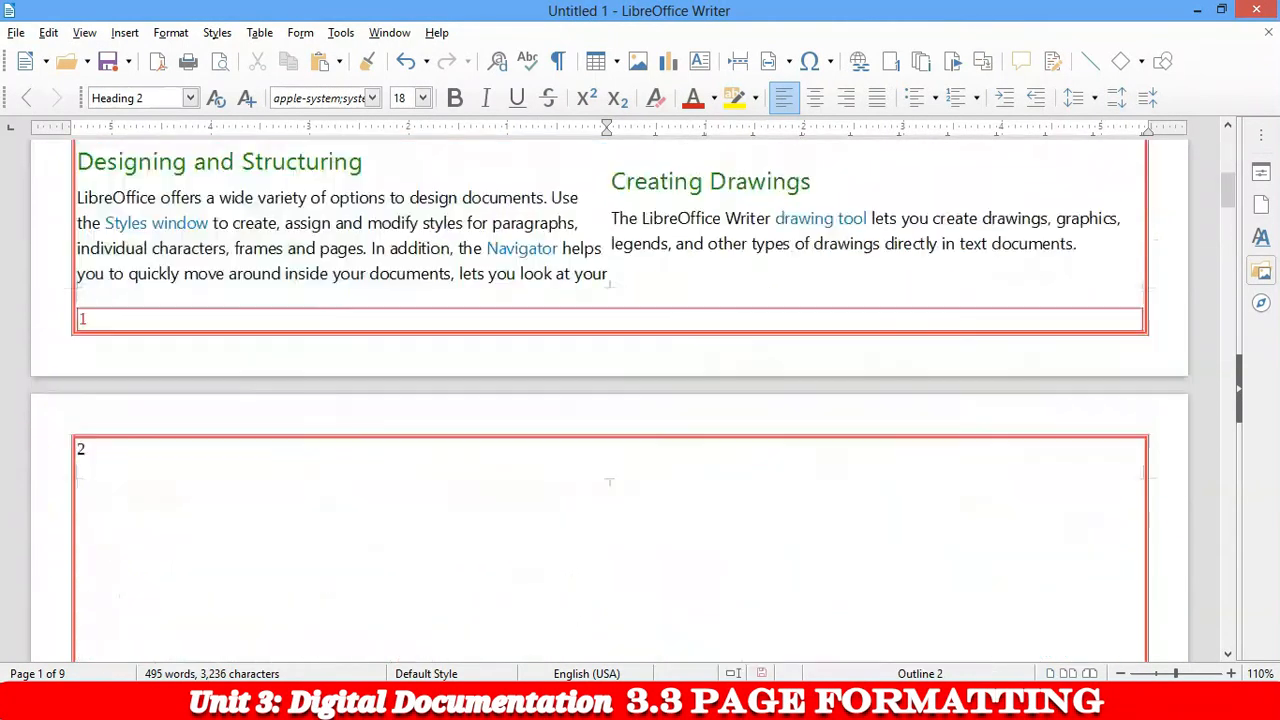
pyautogui.scroll(20, 413, 272)
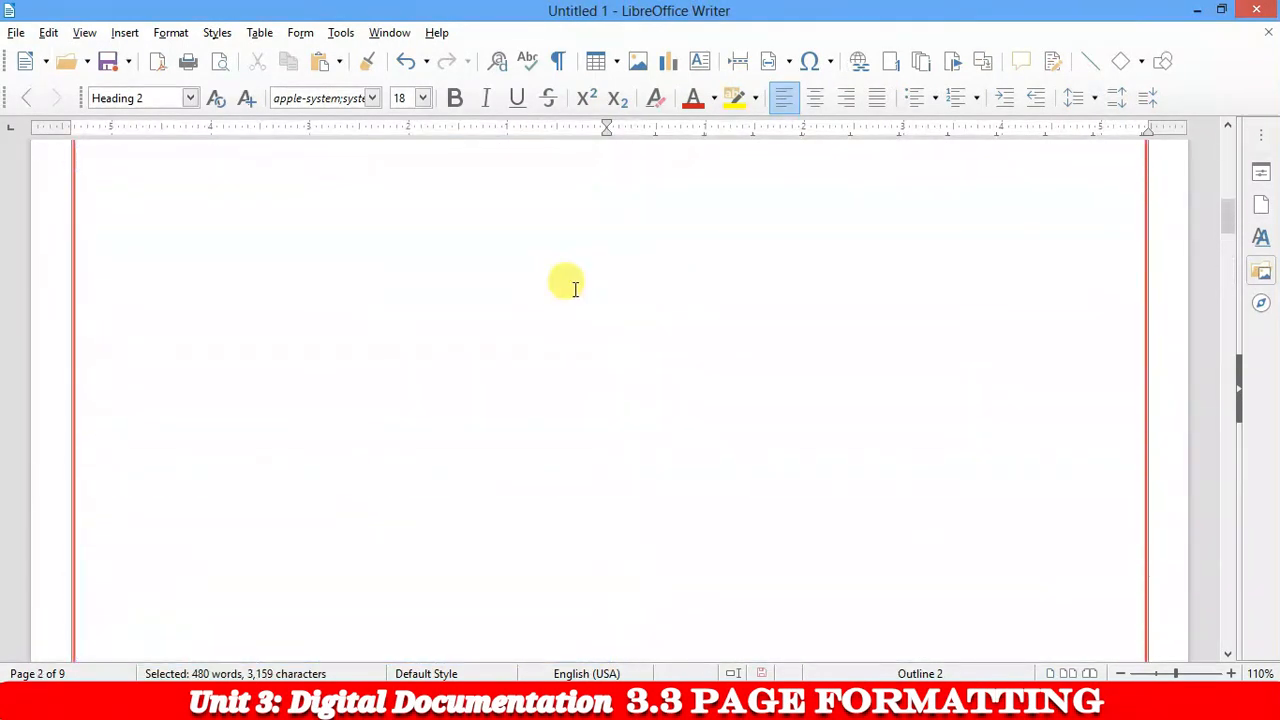
pyautogui.scroll(15, 575, 262)
pyautogui.click(612, 252)
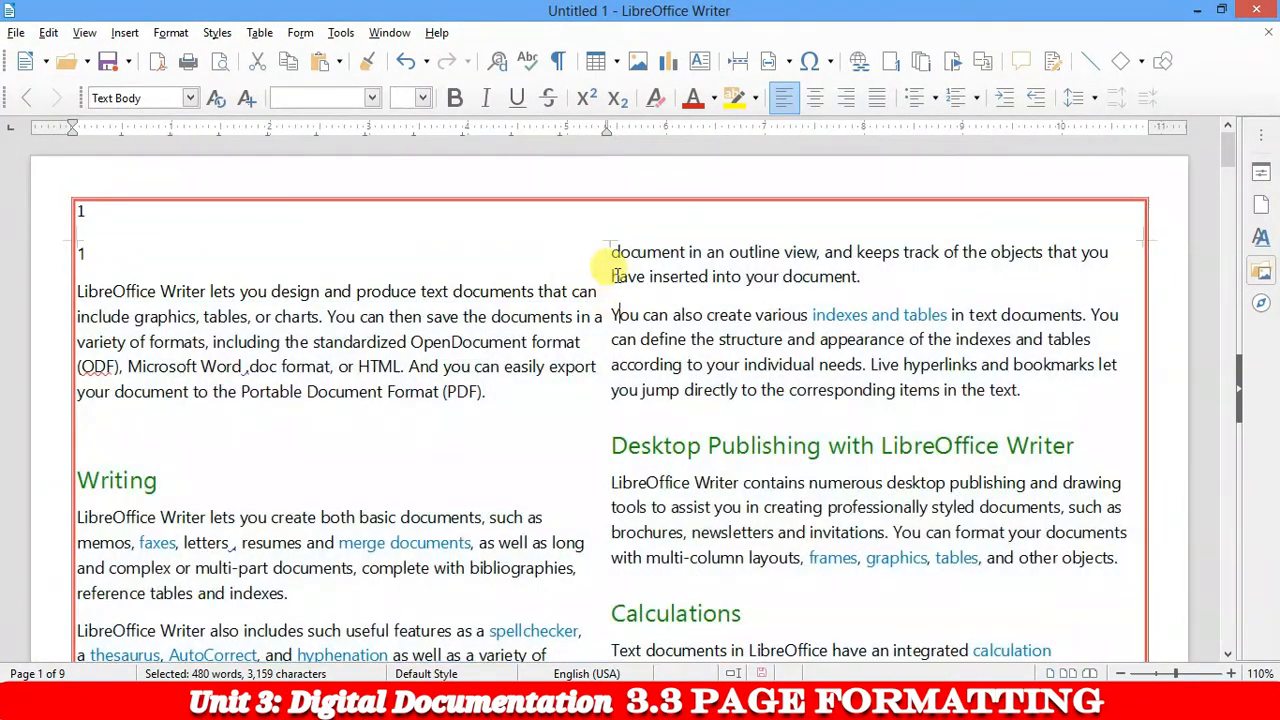
pyautogui.keyDown('shift'); pyautogui.click(729, 271); pyautogui.keyUp('shift')
pyautogui.click(652, 249)
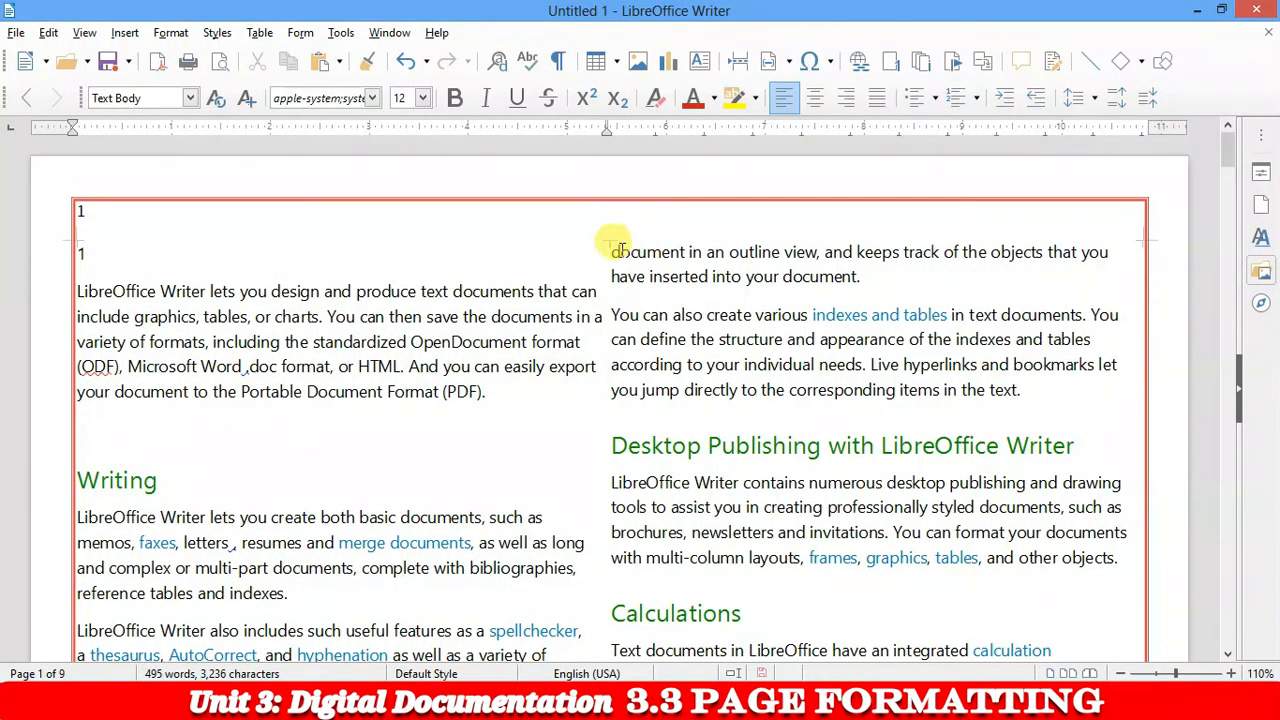
pyautogui.moveTo(613, 252); pyautogui.dragTo(1047, 482)
pyautogui.click(540, 252)
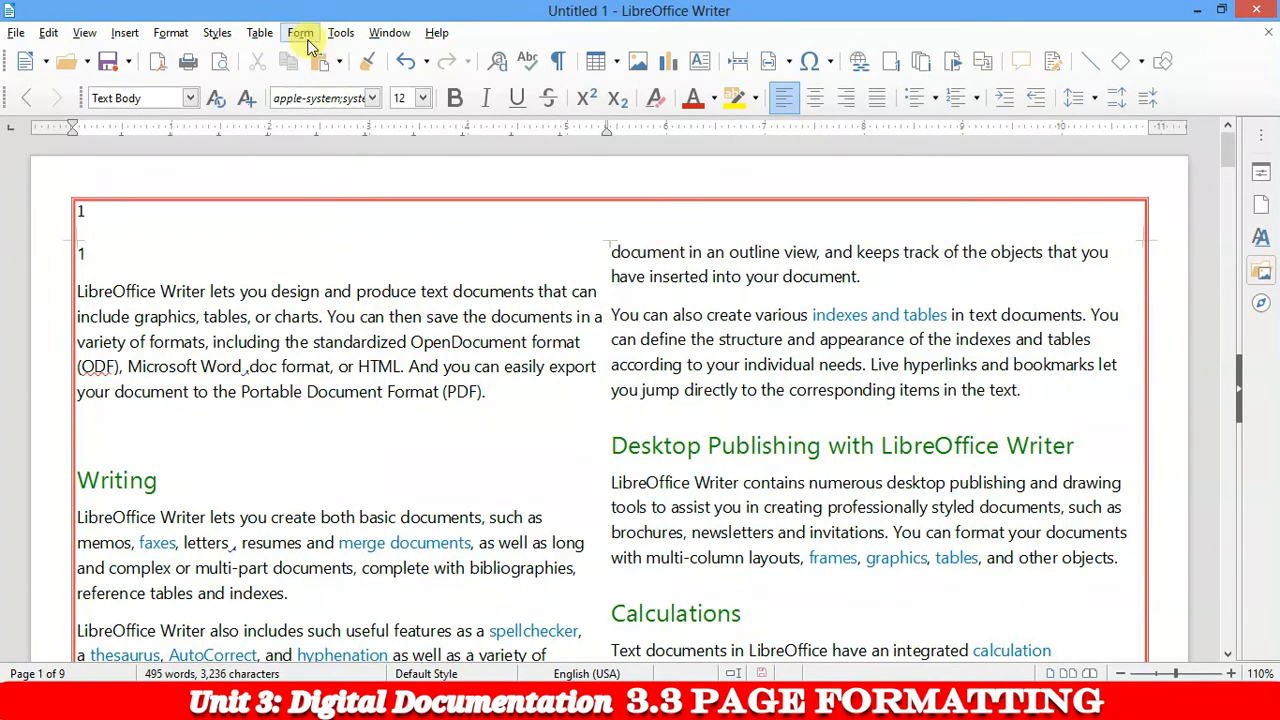
# Turn off AutoWidth for the Default Style page's two columns and set the spacing between them to 0.16"
pyautogui.click(171, 32)
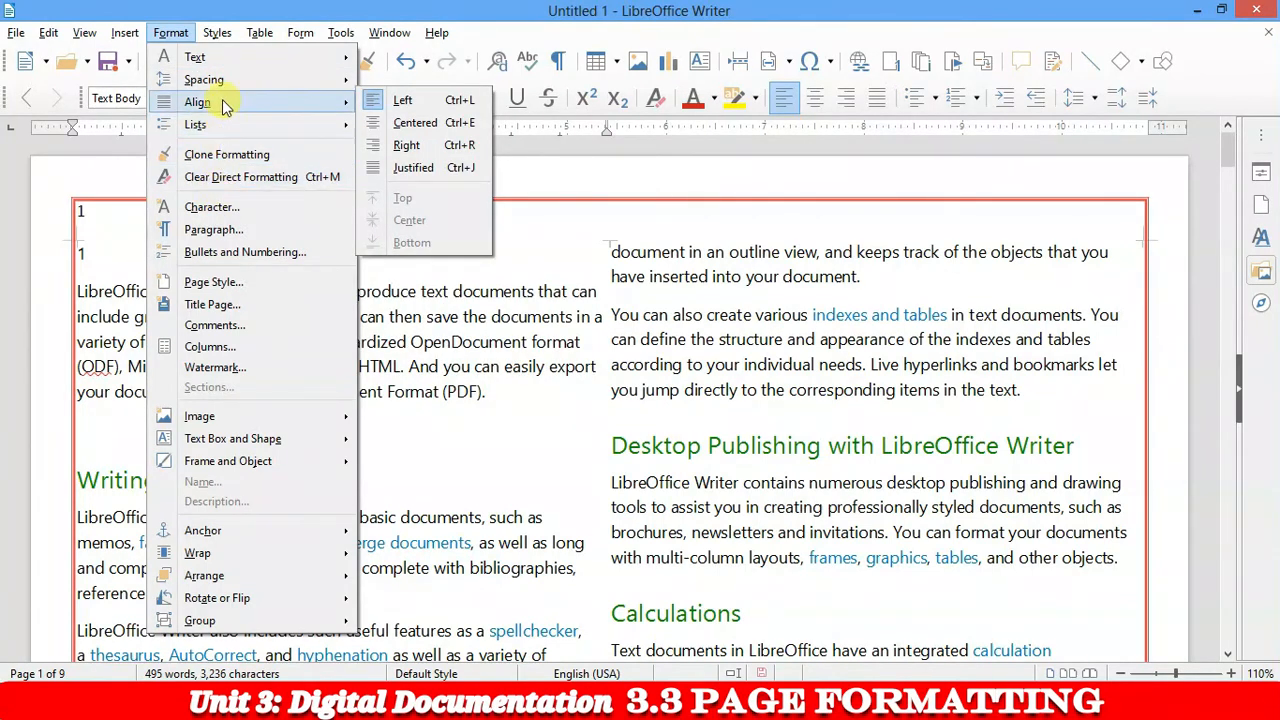
pyautogui.click(237, 345)
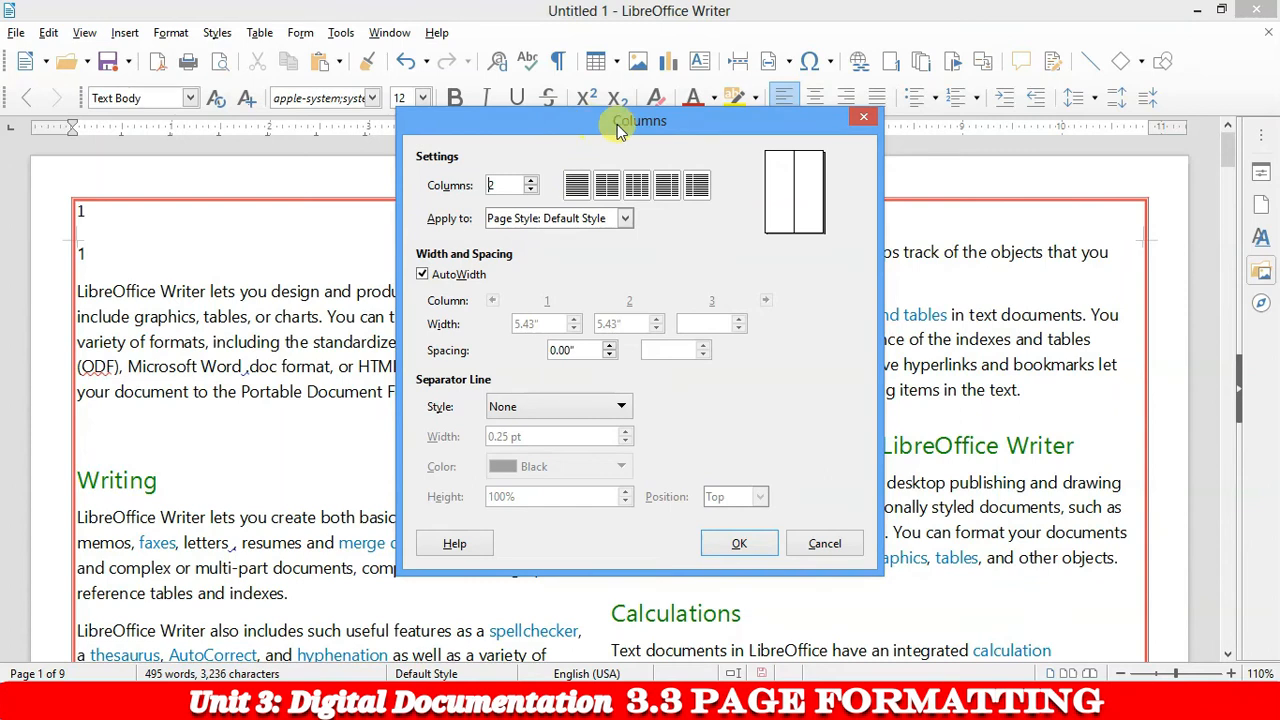
pyautogui.moveTo(617, 124); pyautogui.dragTo(748, 131)
pyautogui.click(572, 284)
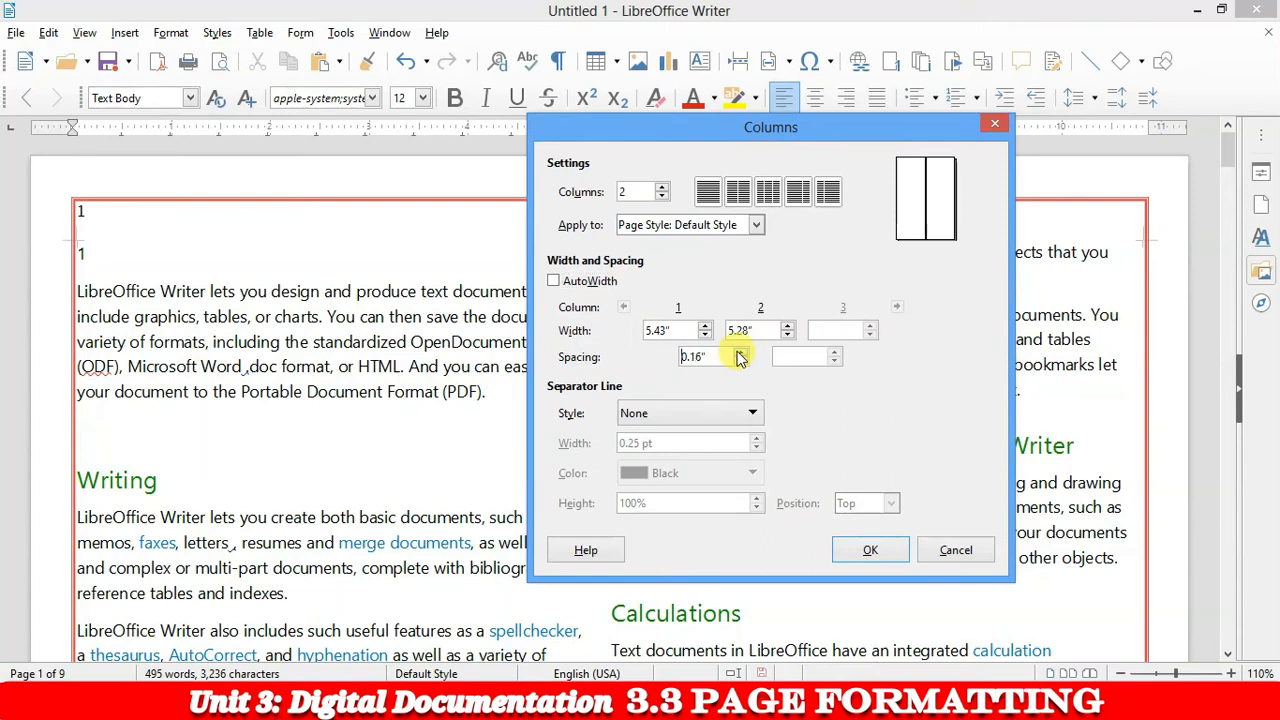
# Add a solid separator line between the two columns and set its width to 1.50 pt
pyautogui.click(666, 418)
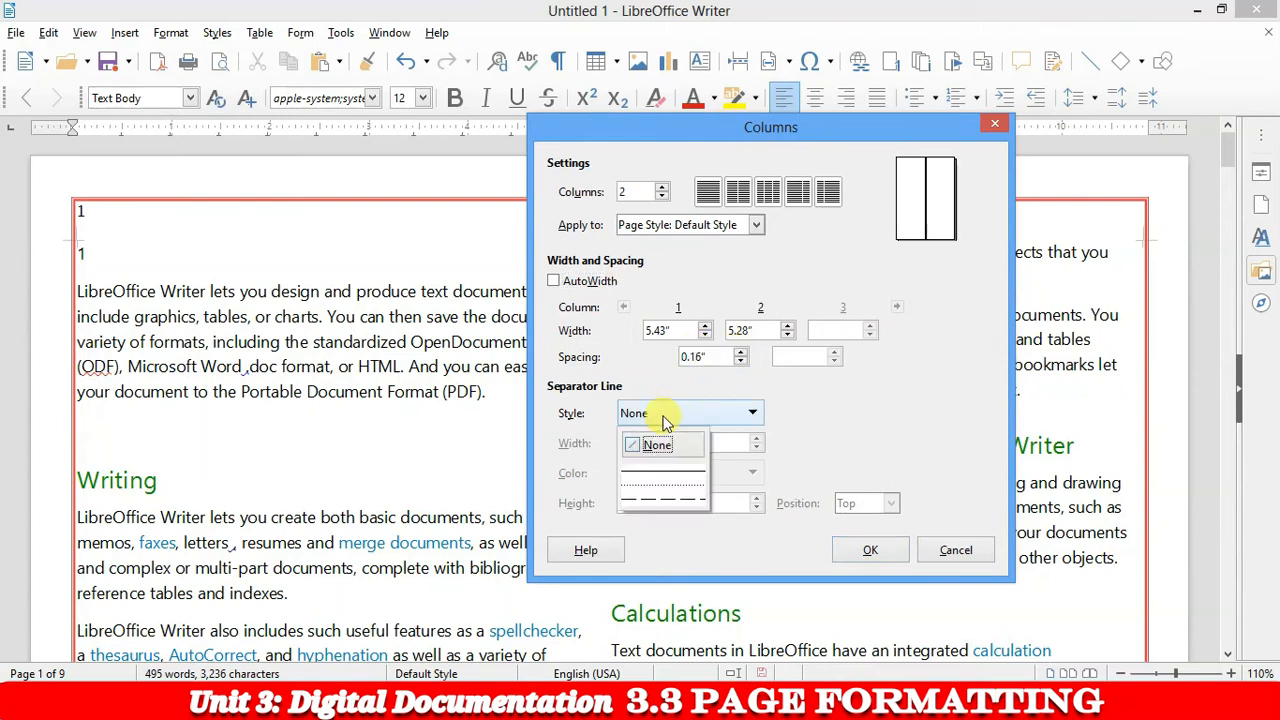
pyautogui.click(668, 466)
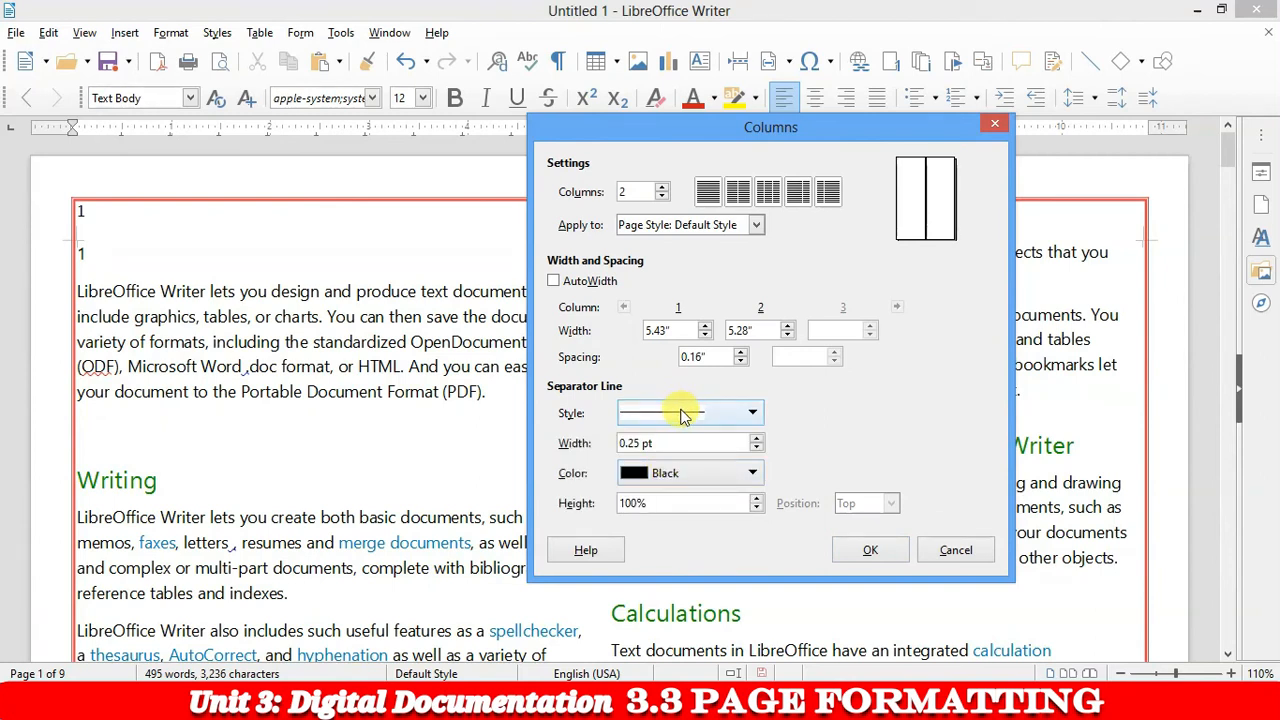
pyautogui.click(681, 412)
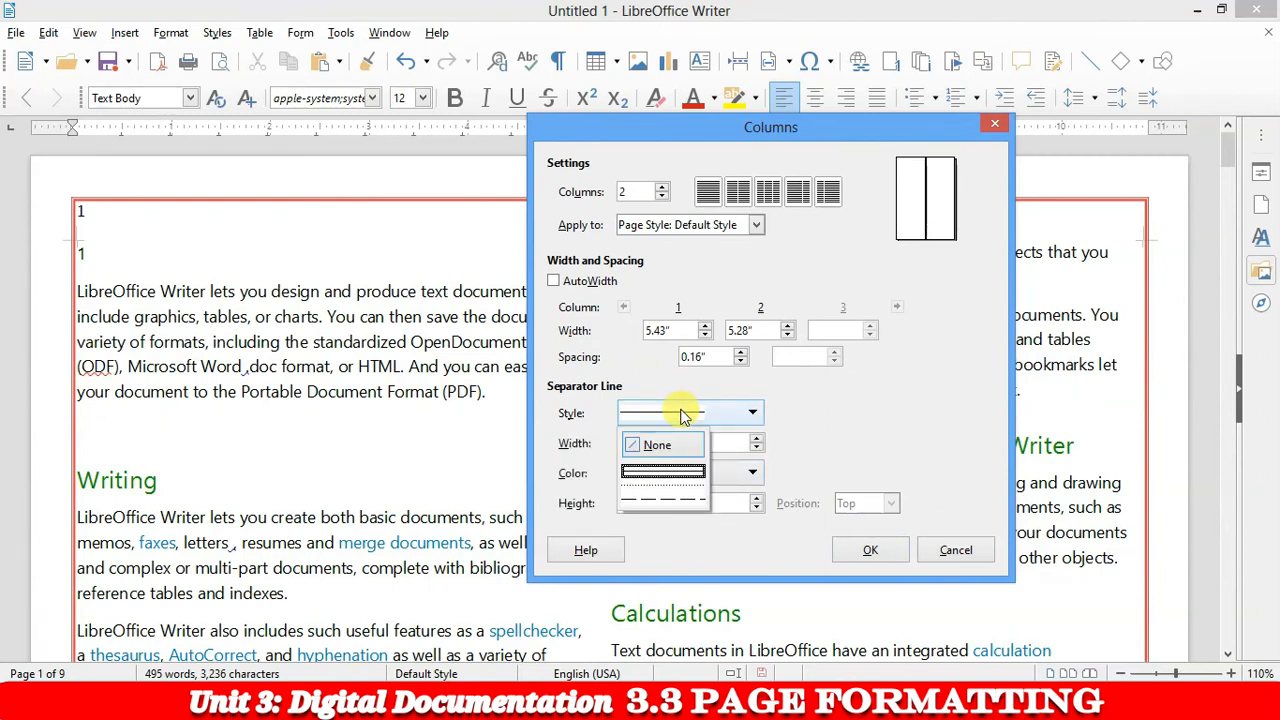
pyautogui.click(676, 470)
pyautogui.click(755, 440)
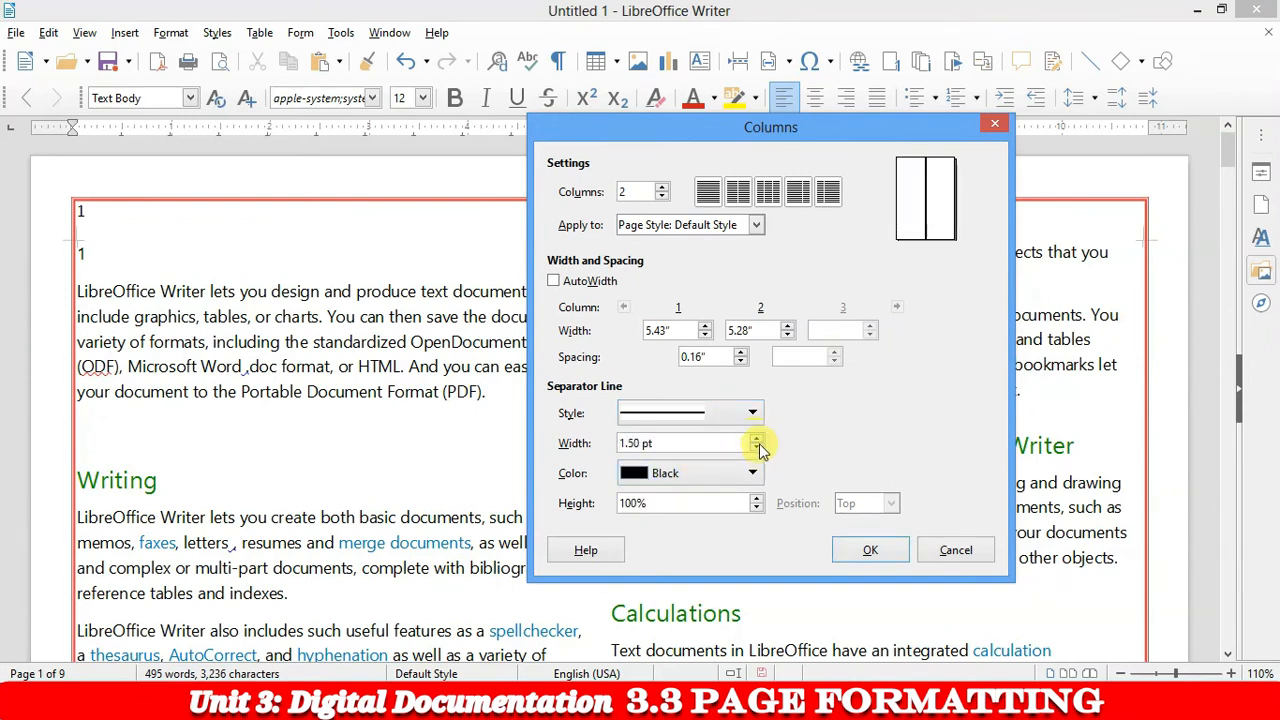
# Colour the column separator line Yellow after trying Dark Red 2, and apply the column settings
pyautogui.click(724, 471)
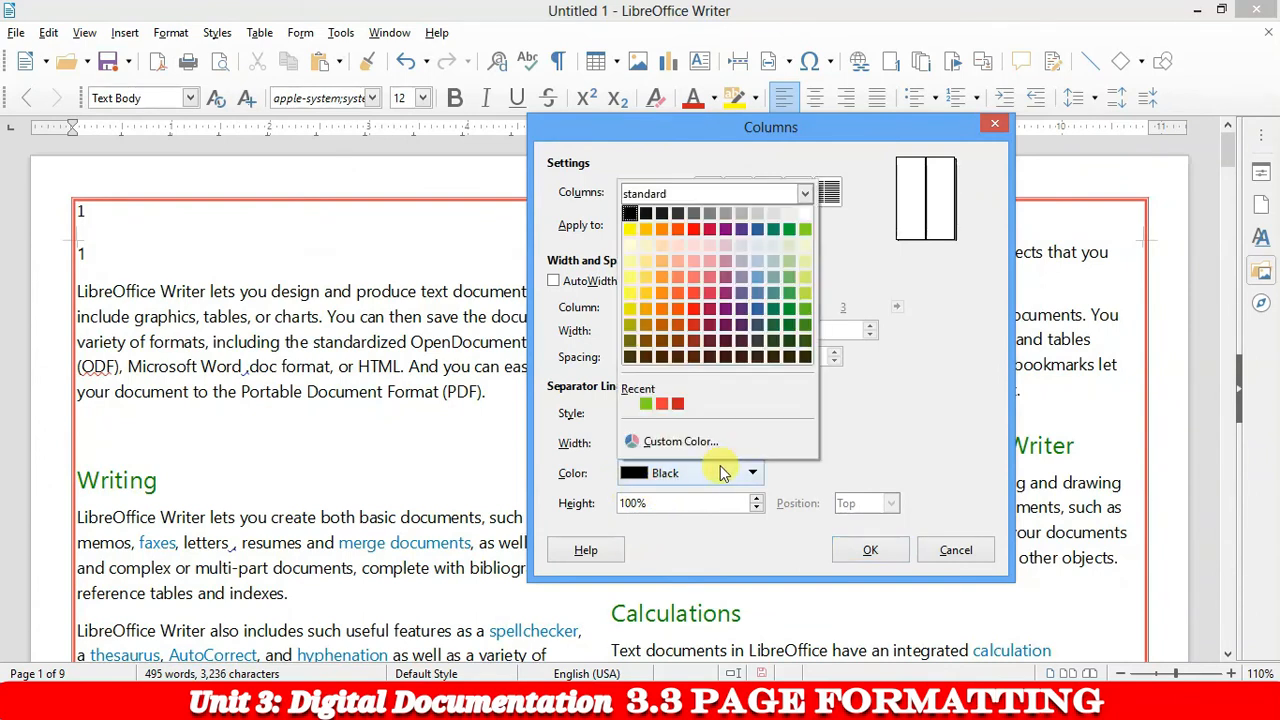
pyautogui.click(677, 404)
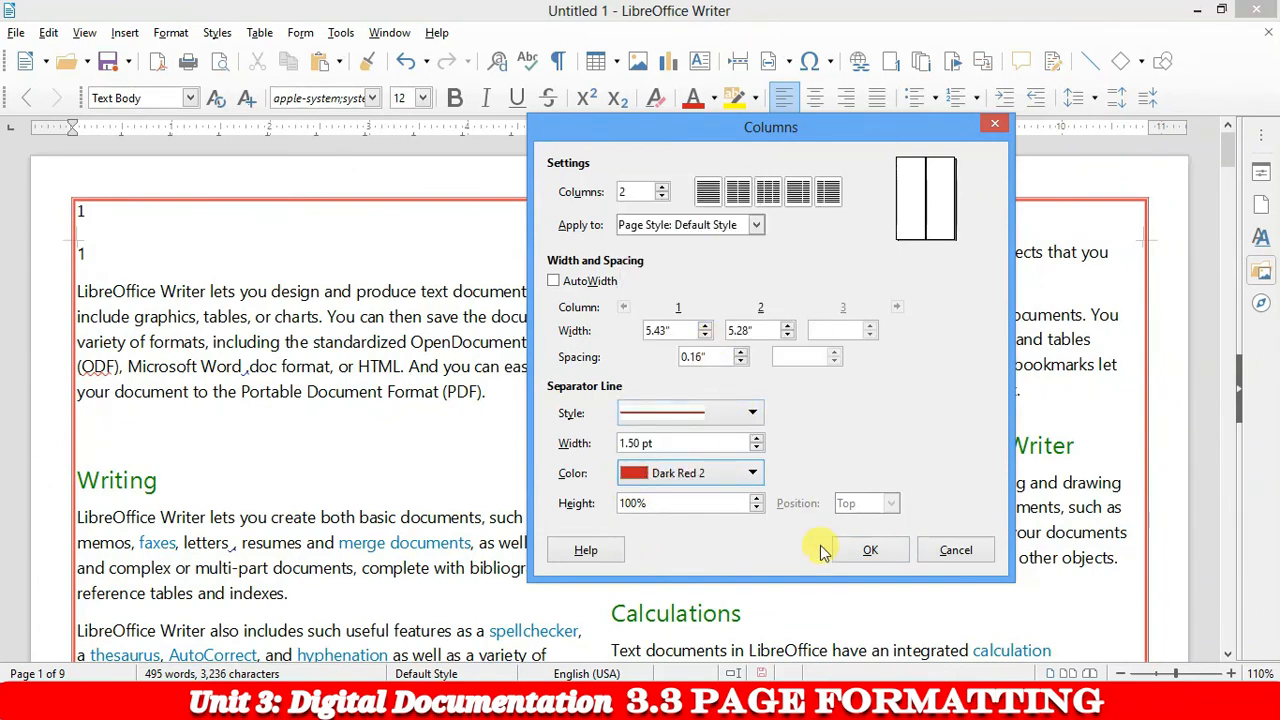
pyautogui.click(729, 474)
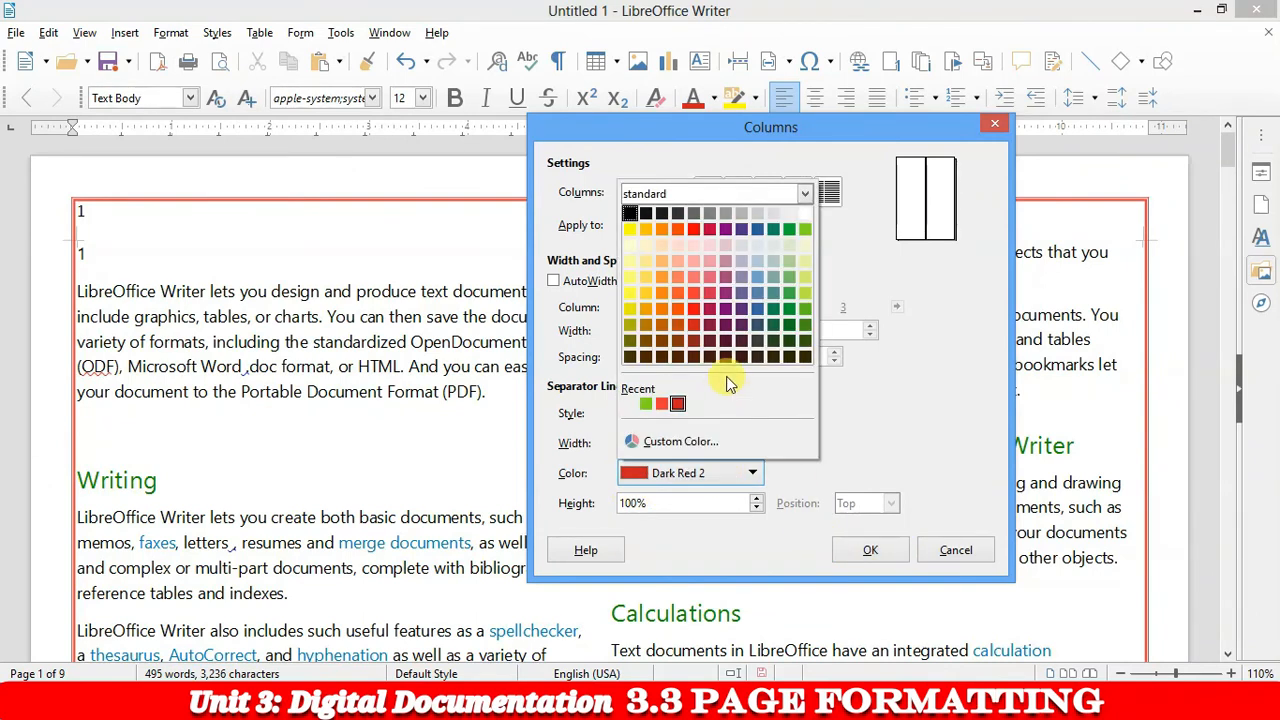
pyautogui.click(629, 231)
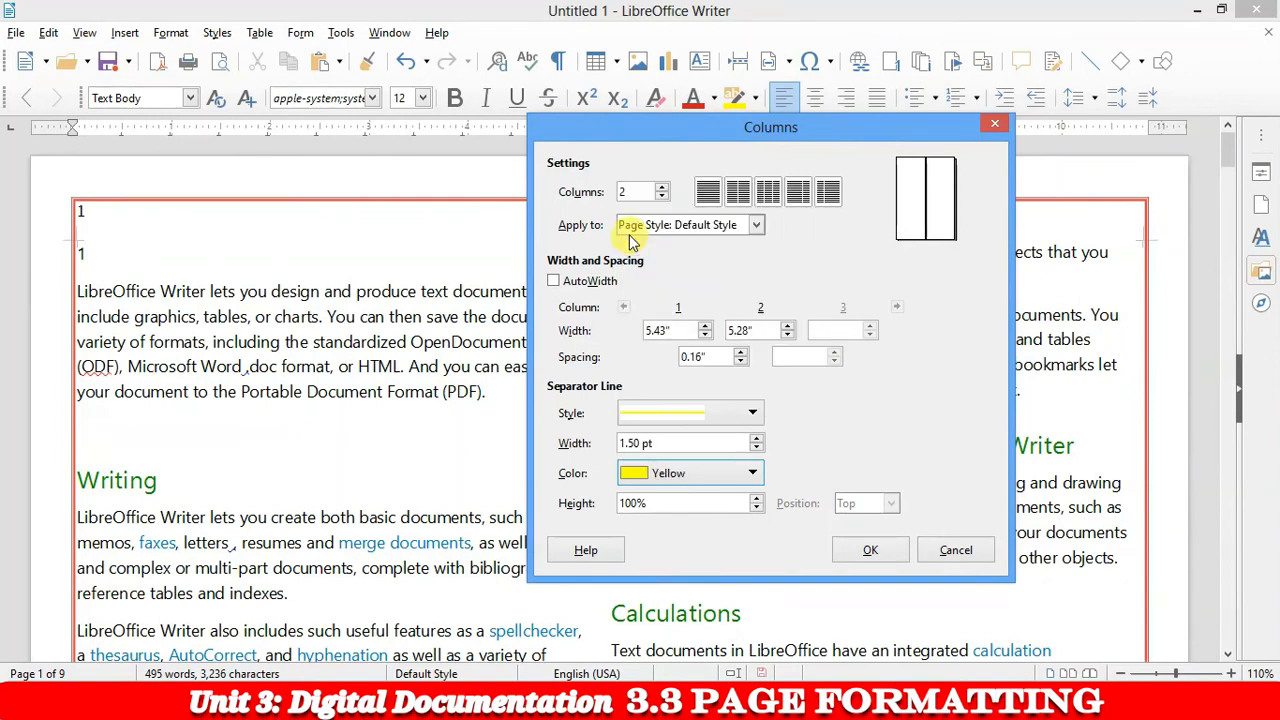
pyautogui.click(870, 552)
# Examine the separator line and the gap between the two text columns on page 1
pyautogui.scroll(-10, 645, 350)
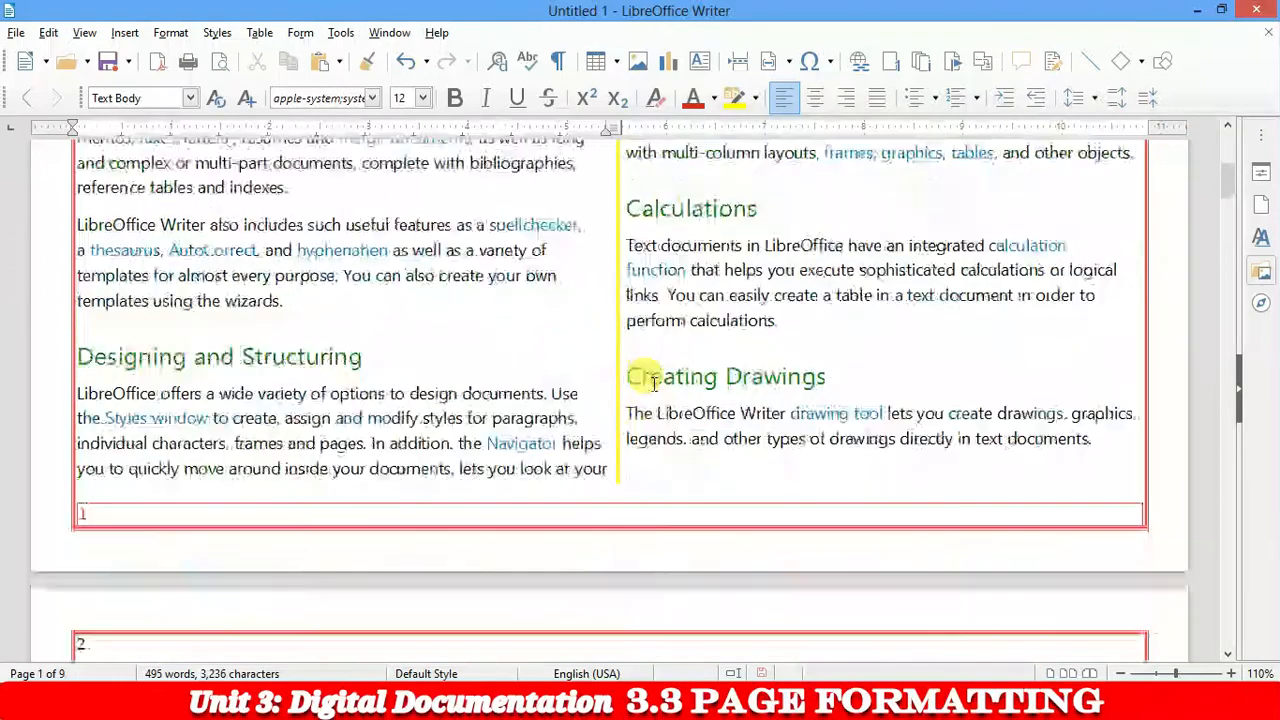
pyautogui.scroll(10, 653, 387)
pyautogui.doubleClick(584, 291)
pyautogui.moveTo(533, 293); pyautogui.dragTo(78, 292)
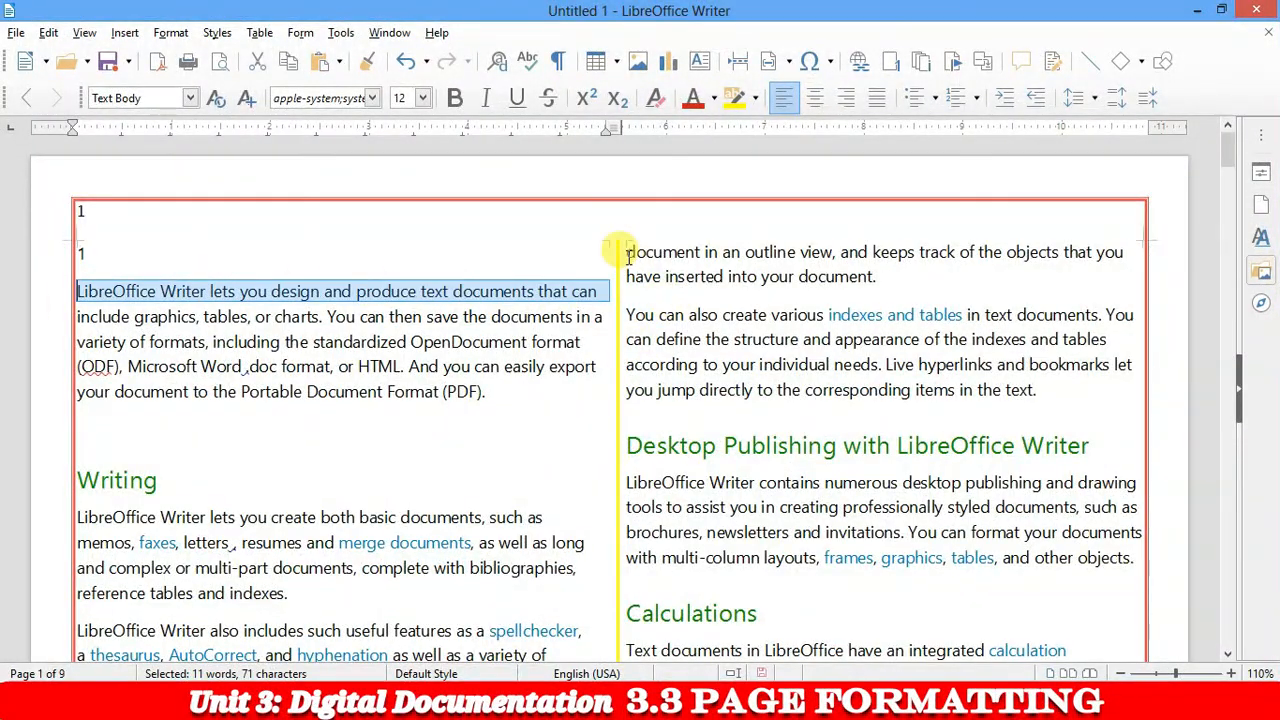
pyautogui.moveTo(628, 256); pyautogui.dragTo(642, 257)
pyautogui.click(608, 316)
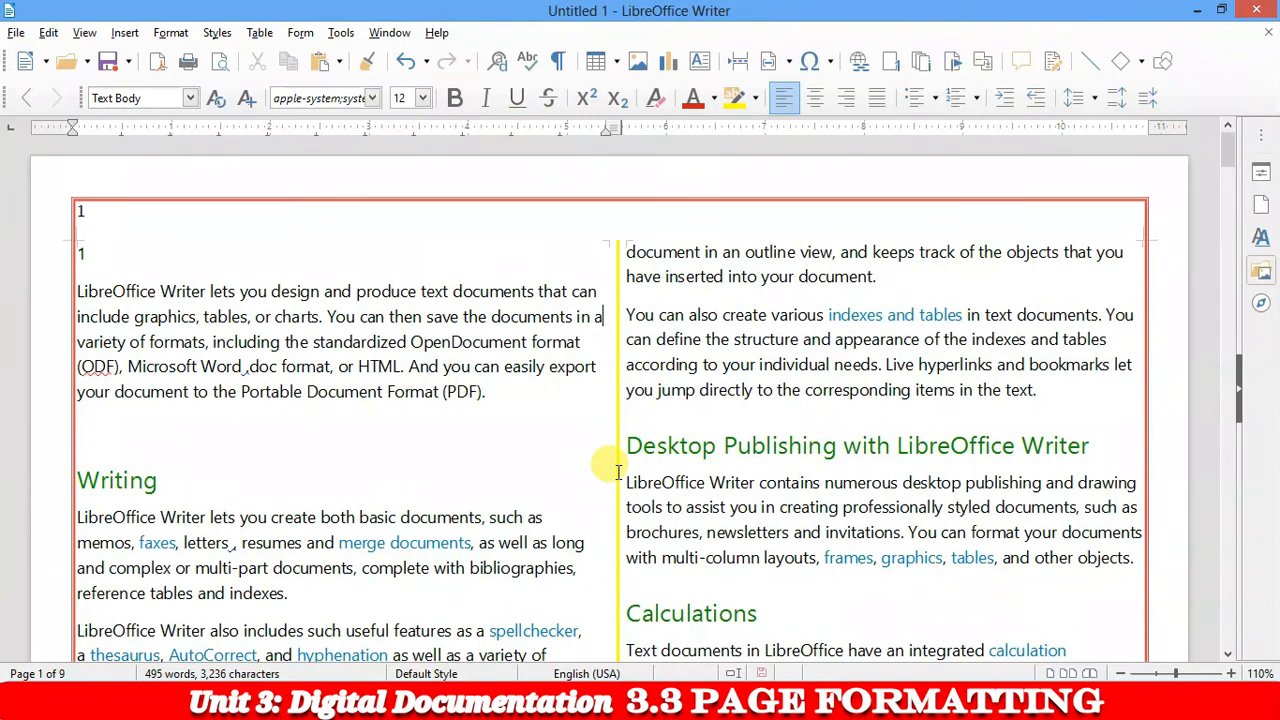
# Insert the image Sony-Internal-PC-DVD-Drive-Opened at the start of page 2's first column
pyautogui.scroll(-15, 734, 220)
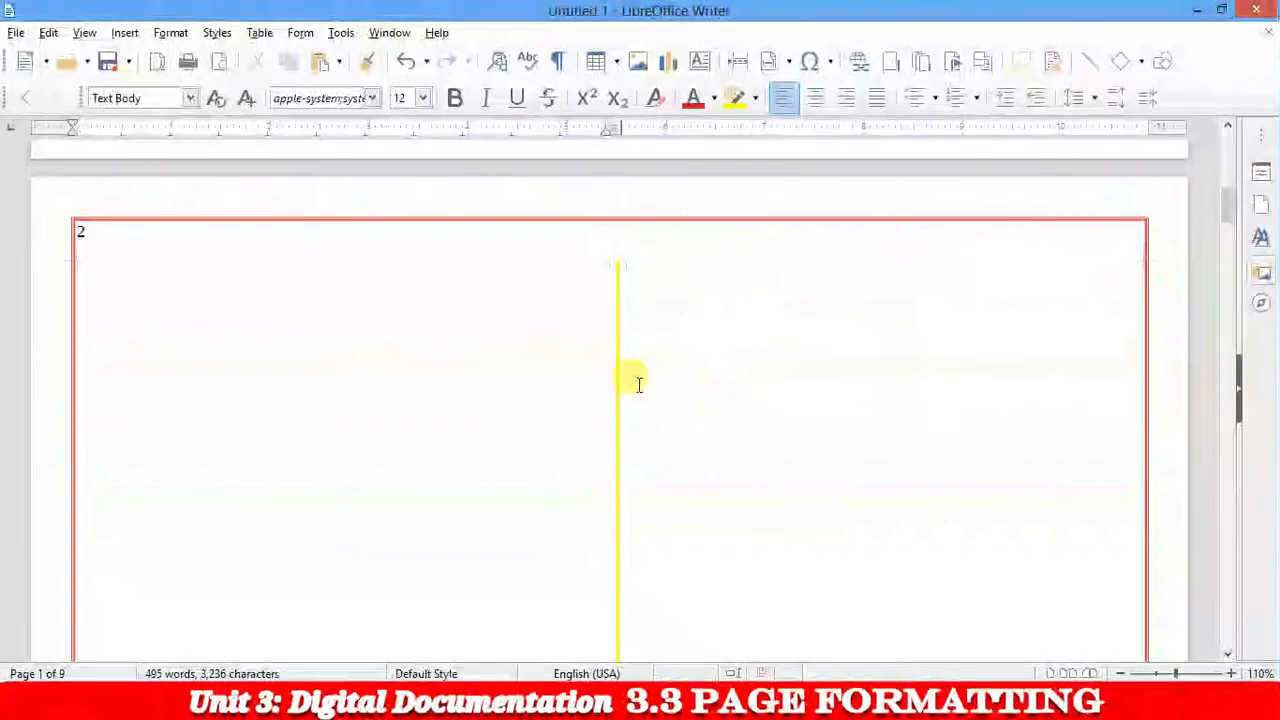
pyautogui.click(321, 343)
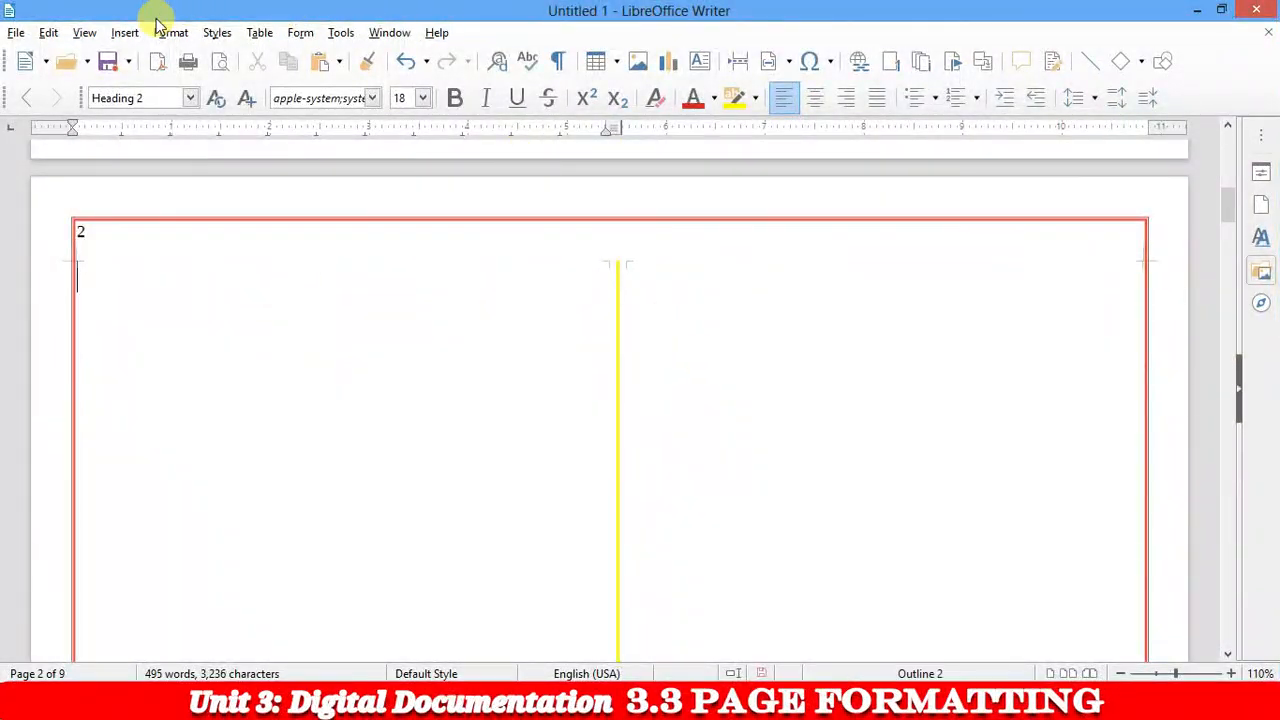
pyautogui.click(124, 33)
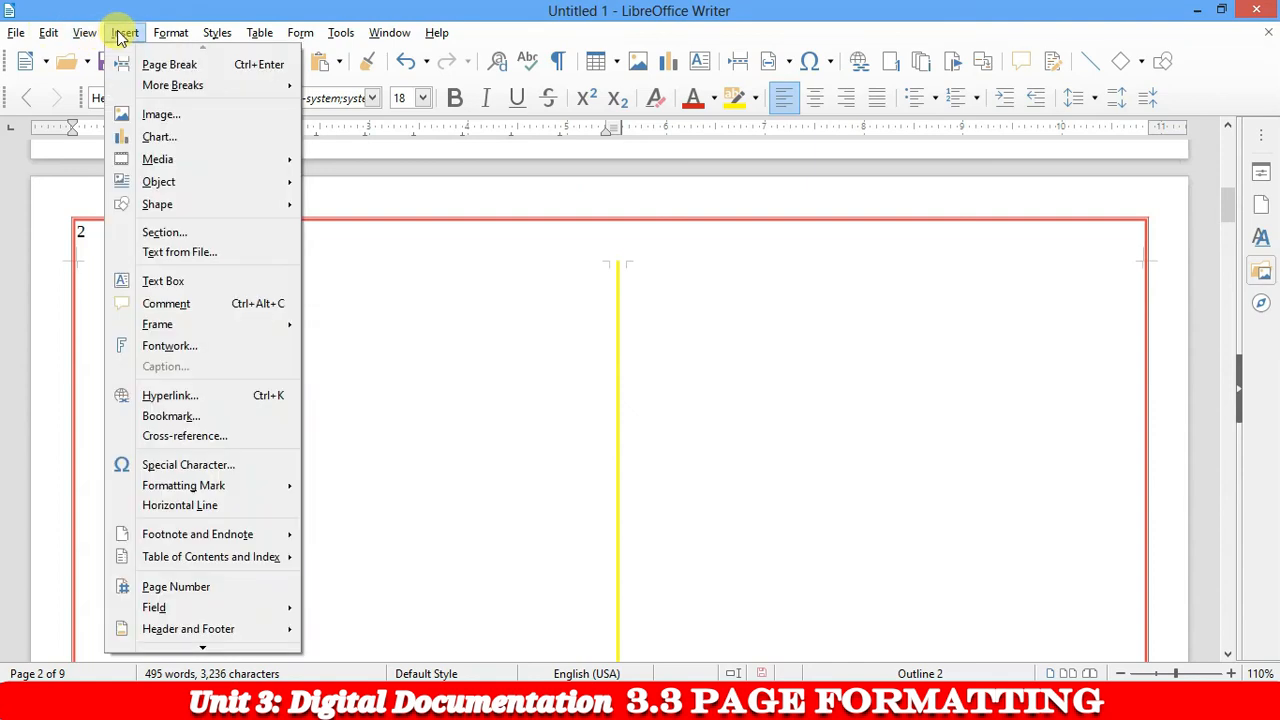
pyautogui.click(155, 115)
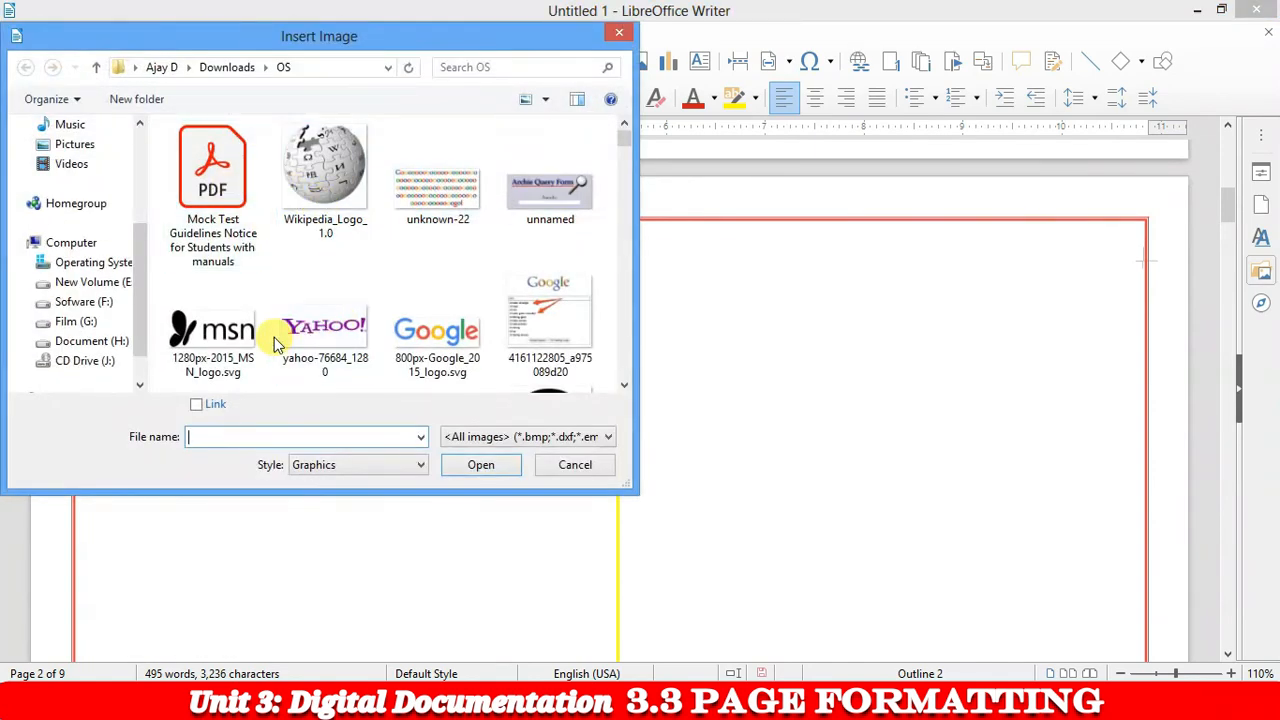
pyautogui.click(338, 343)
pyautogui.scroll(-3, 471, 337)
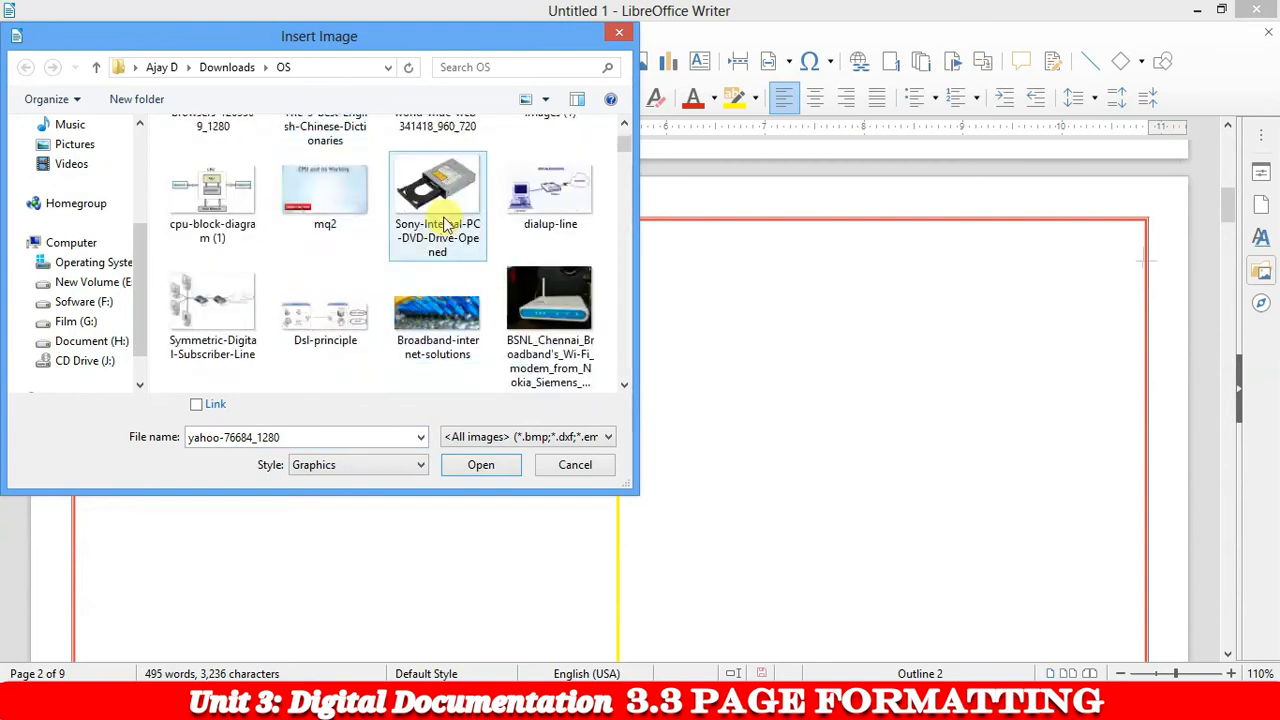
pyautogui.click(440, 200)
pyautogui.click(481, 464)
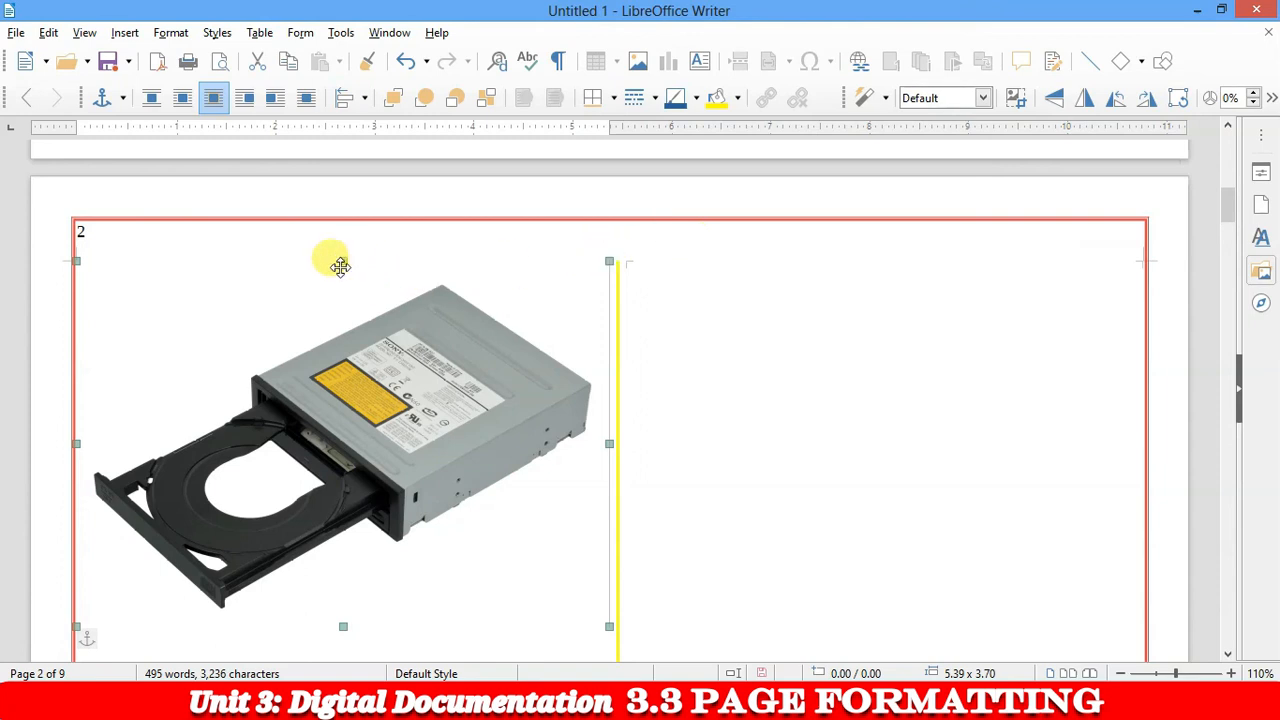
# Resize the DVD drive image within the first column to about 3.33 × 2.83 inches, trying several narrower and shorter sizes
pyautogui.moveTo(345, 262); pyautogui.dragTo(343, 428)
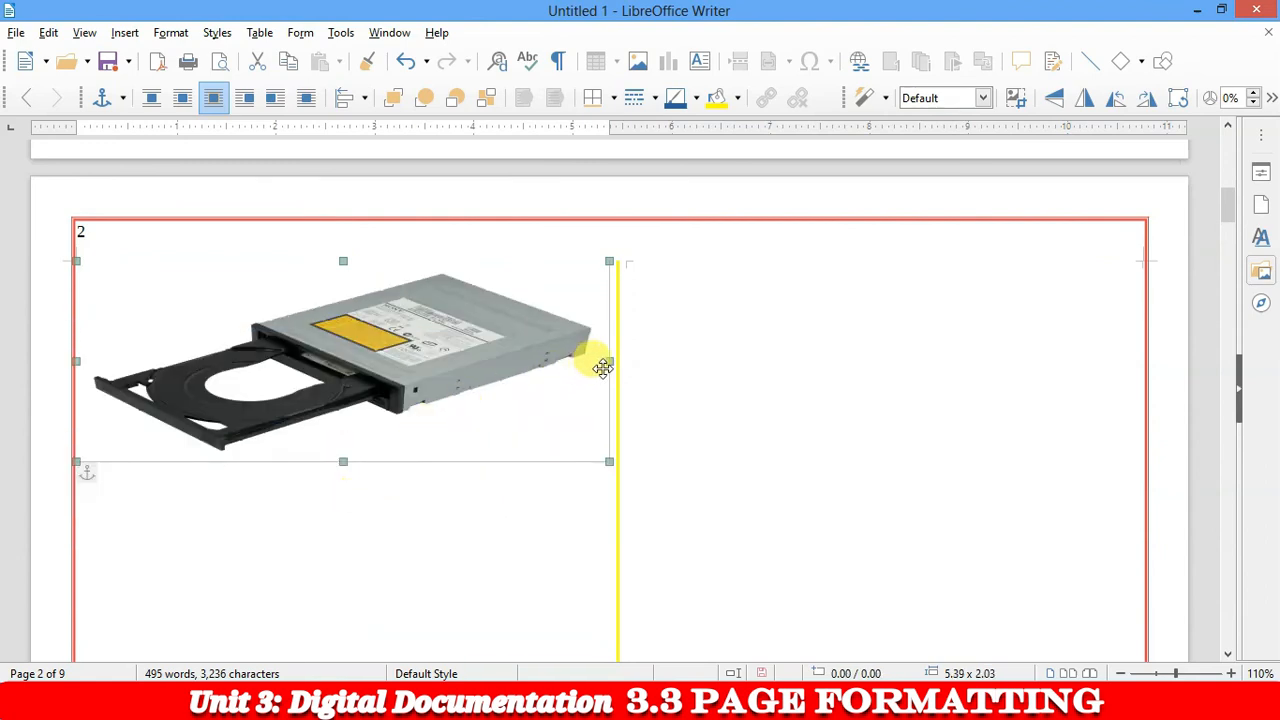
pyautogui.moveTo(609, 361); pyautogui.dragTo(354, 363)
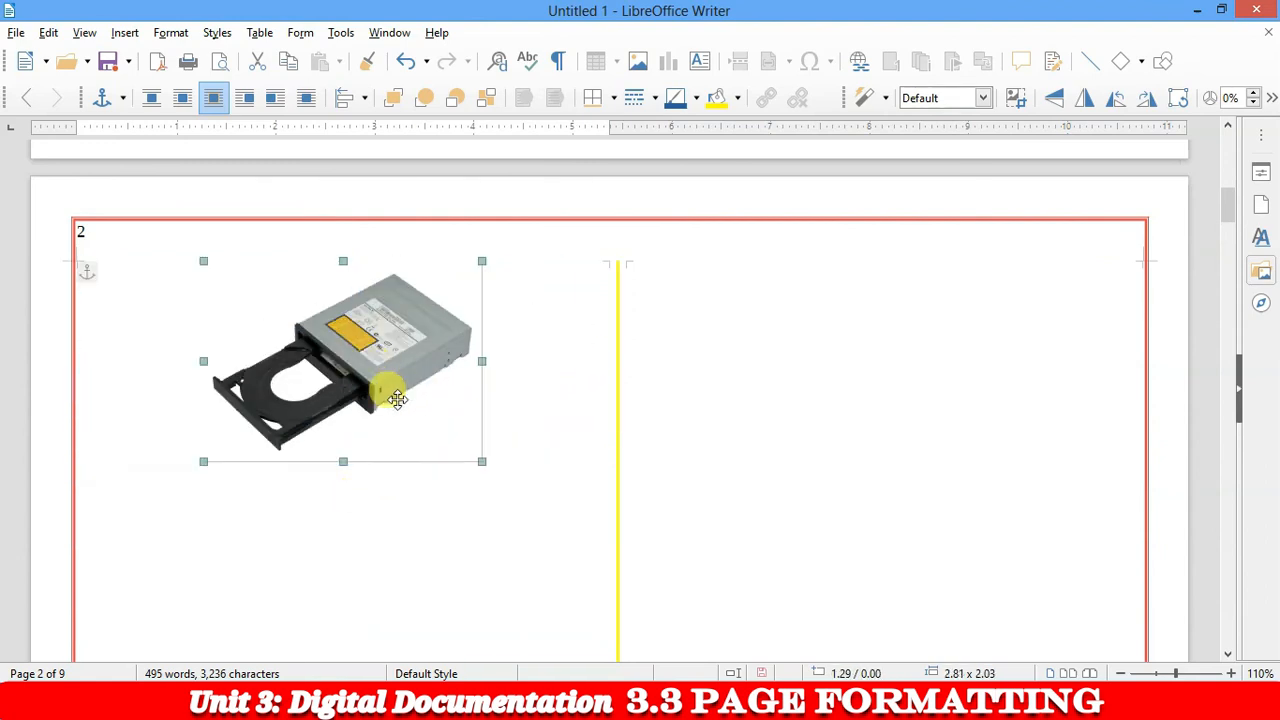
pyautogui.moveTo(483, 257); pyautogui.dragTo(578, 214)
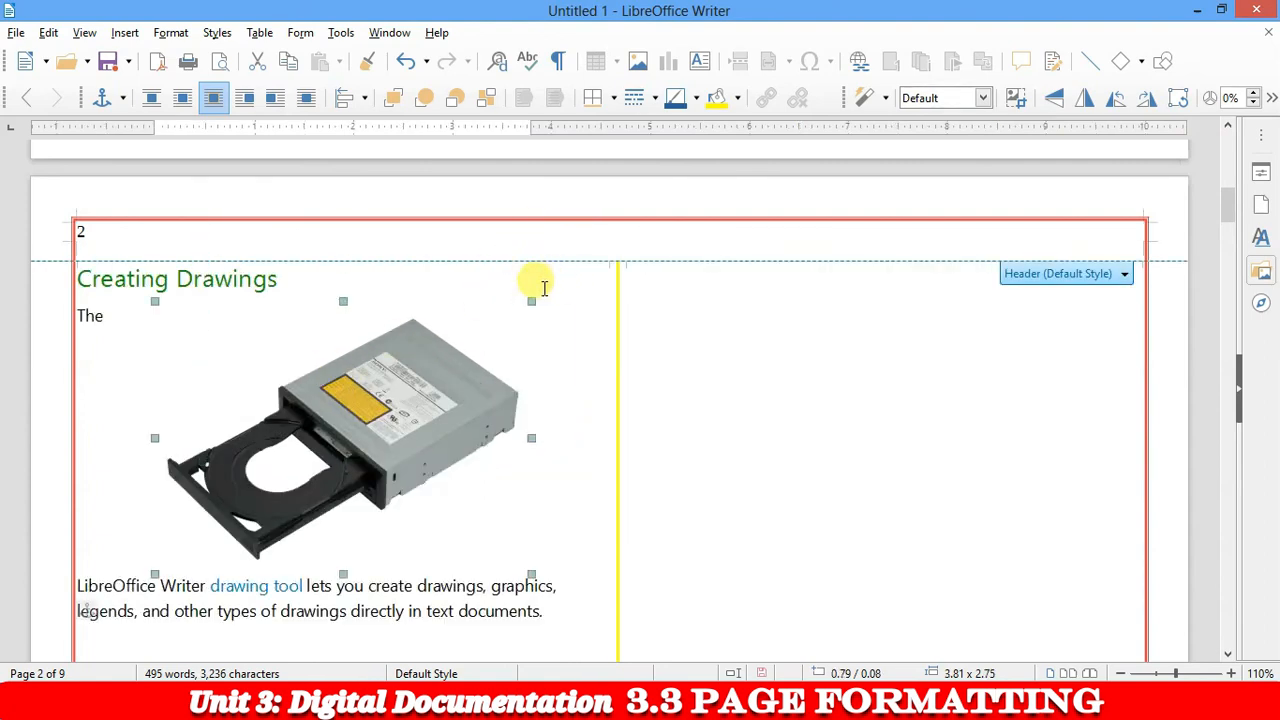
pyautogui.moveTo(530, 298)
pyautogui.mouseDown()
pyautogui.moveTo(577, 271)
pyautogui.moveTo(414, 394)
pyautogui.moveTo(536, 301)
pyautogui.mouseUp()
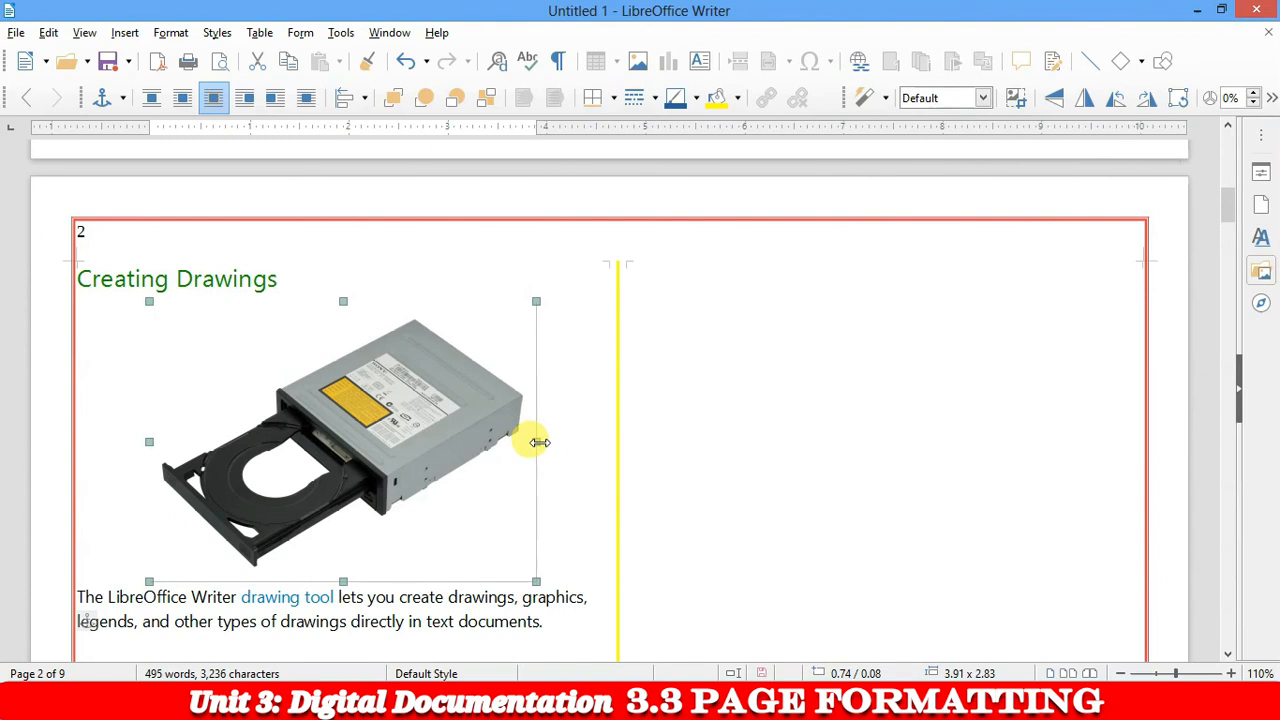
pyautogui.moveTo(538, 442); pyautogui.dragTo(257, 469)
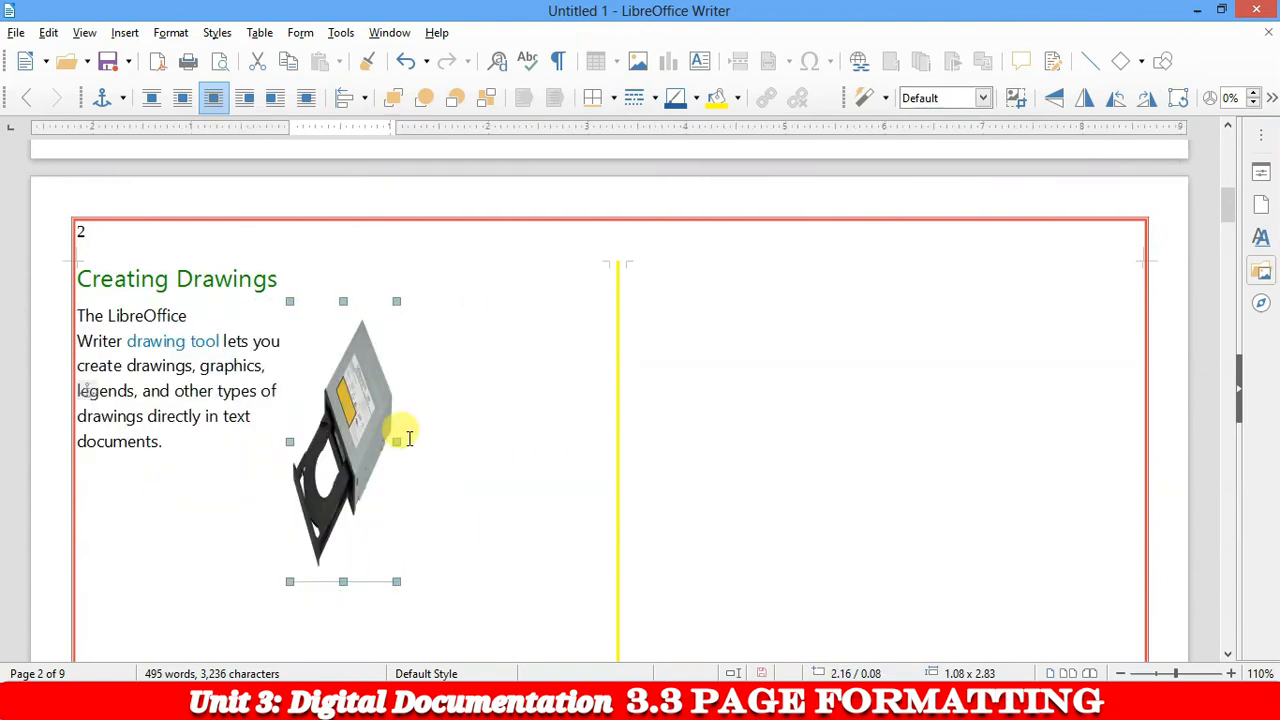
pyautogui.moveTo(397, 441); pyautogui.dragTo(600, 400)
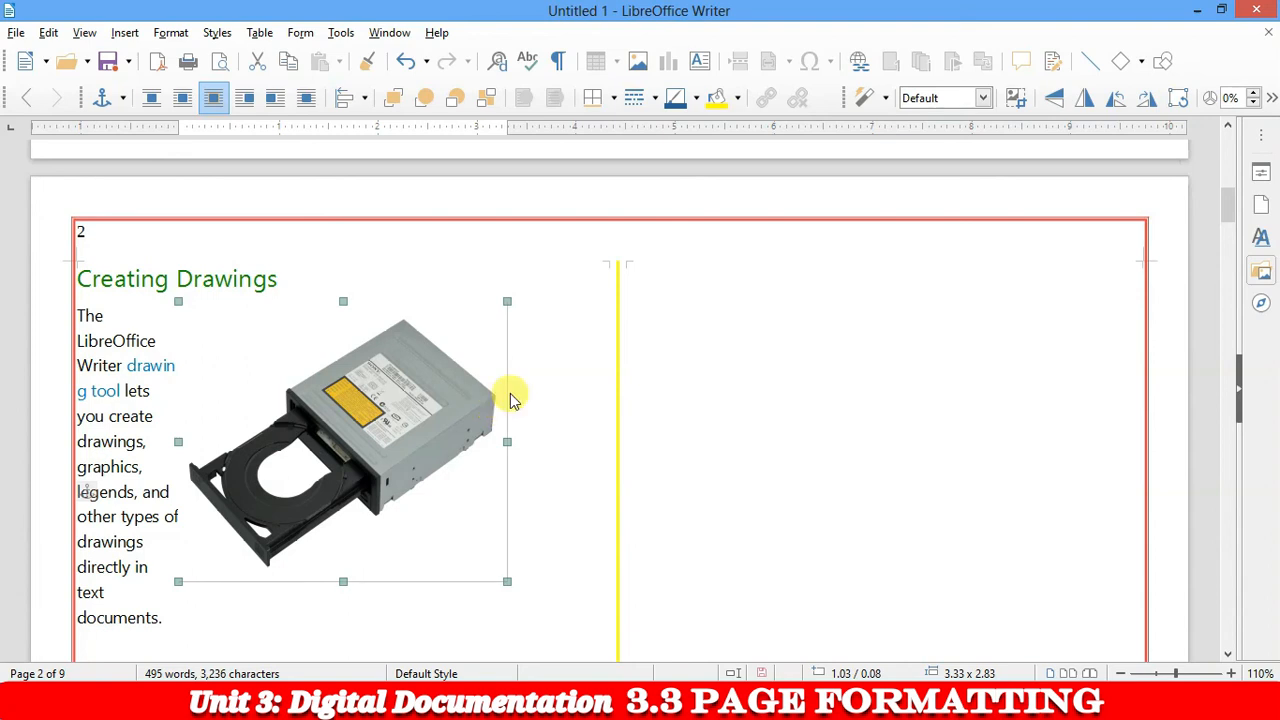
# Select the document's entire body content and delete it, keeping the page style's border and column layout
pyautogui.click(712, 340)
pyautogui.scroll(-15, 712, 340)
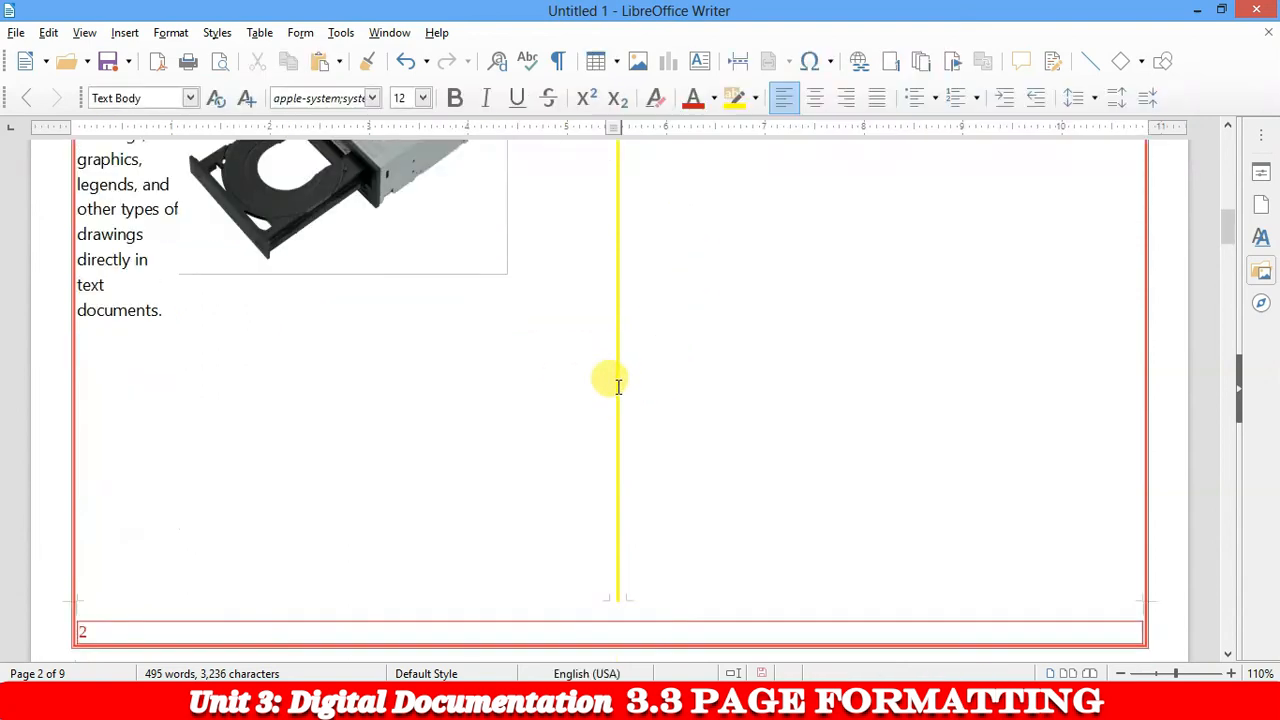
pyautogui.scroll(5, 716, 342)
pyautogui.scroll(3, 716, 342)
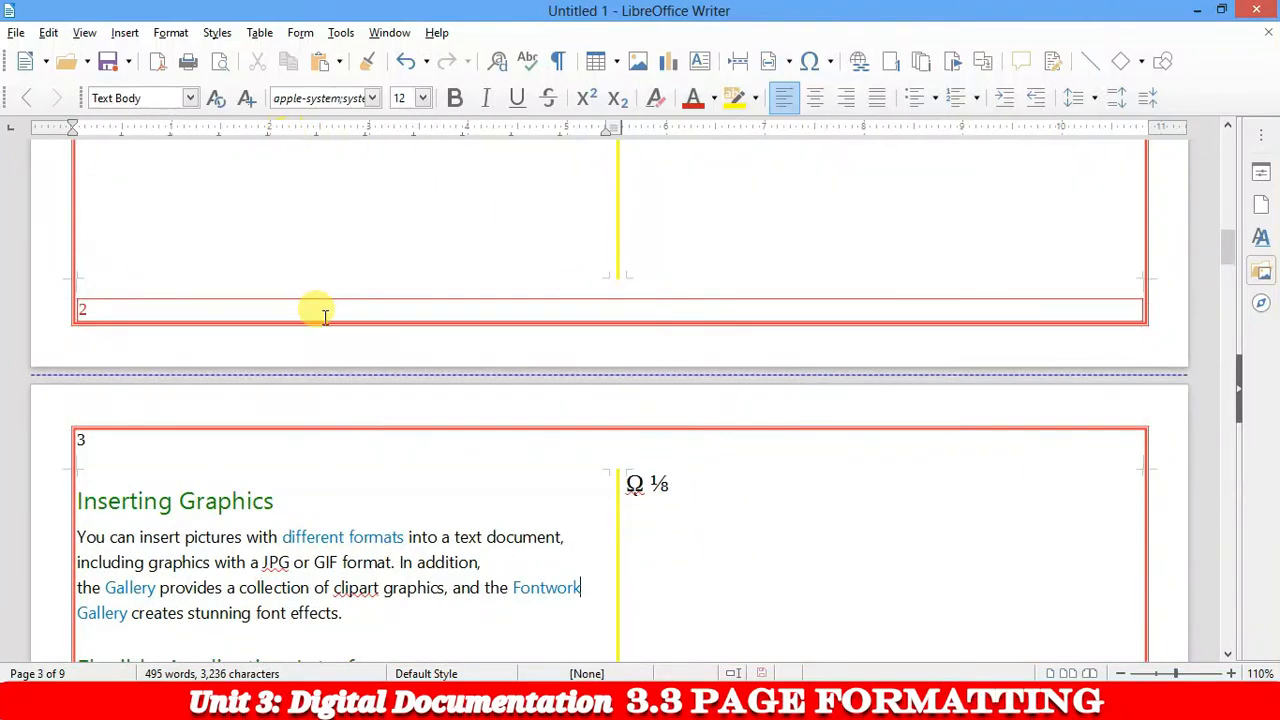
pyautogui.hotkey('ctrl', 'a')
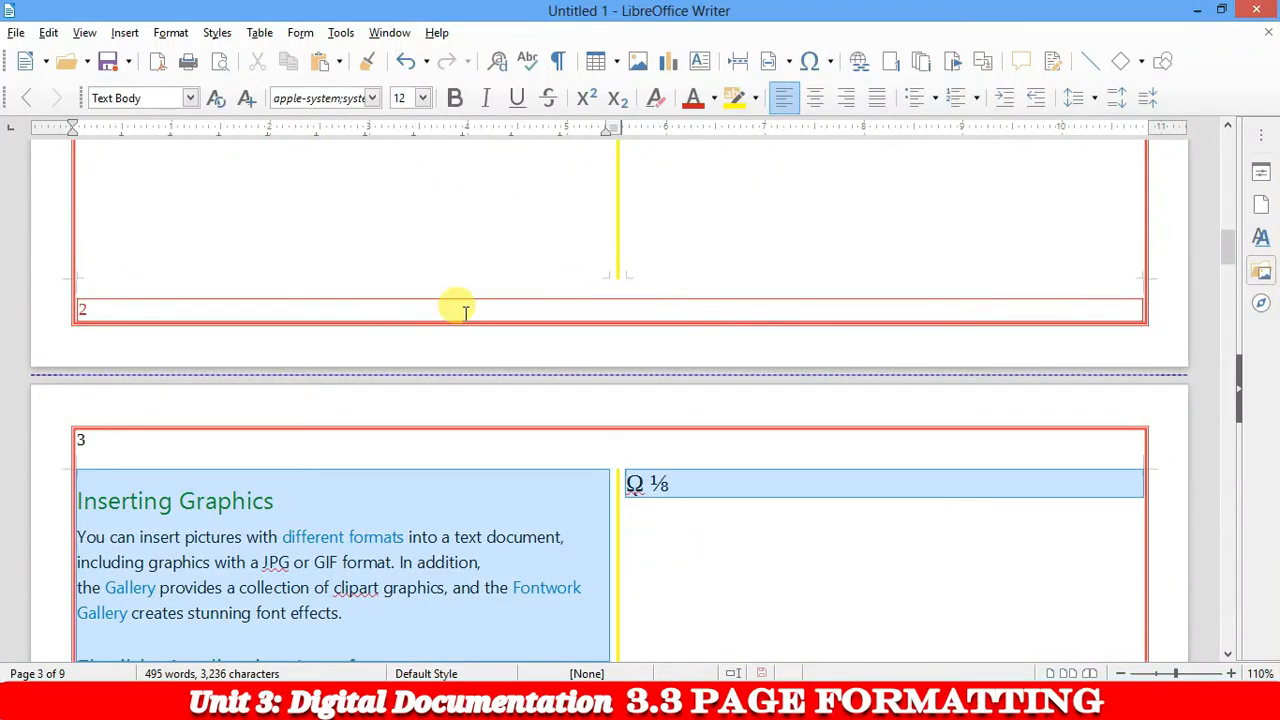
pyautogui.press('Delete')
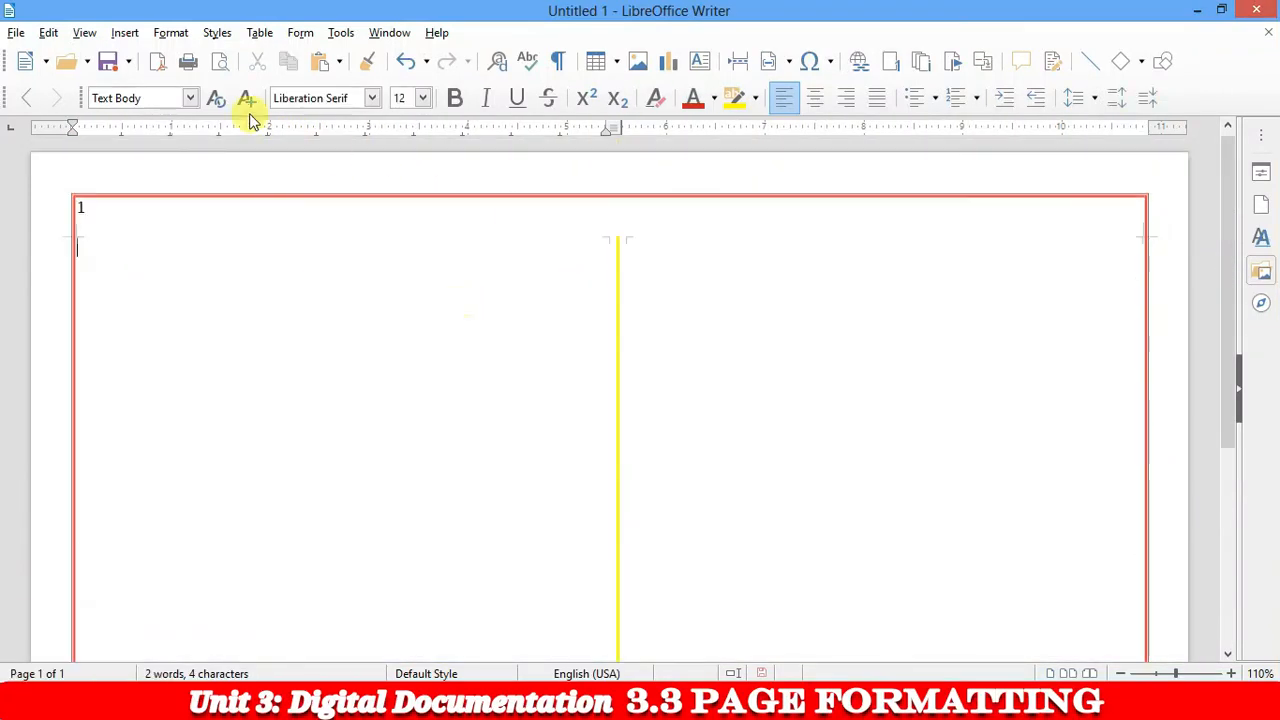
# Draw an isosceles triangle about 3.76 × 2.68 inches in the first column of page 1
pyautogui.click(112, 33)
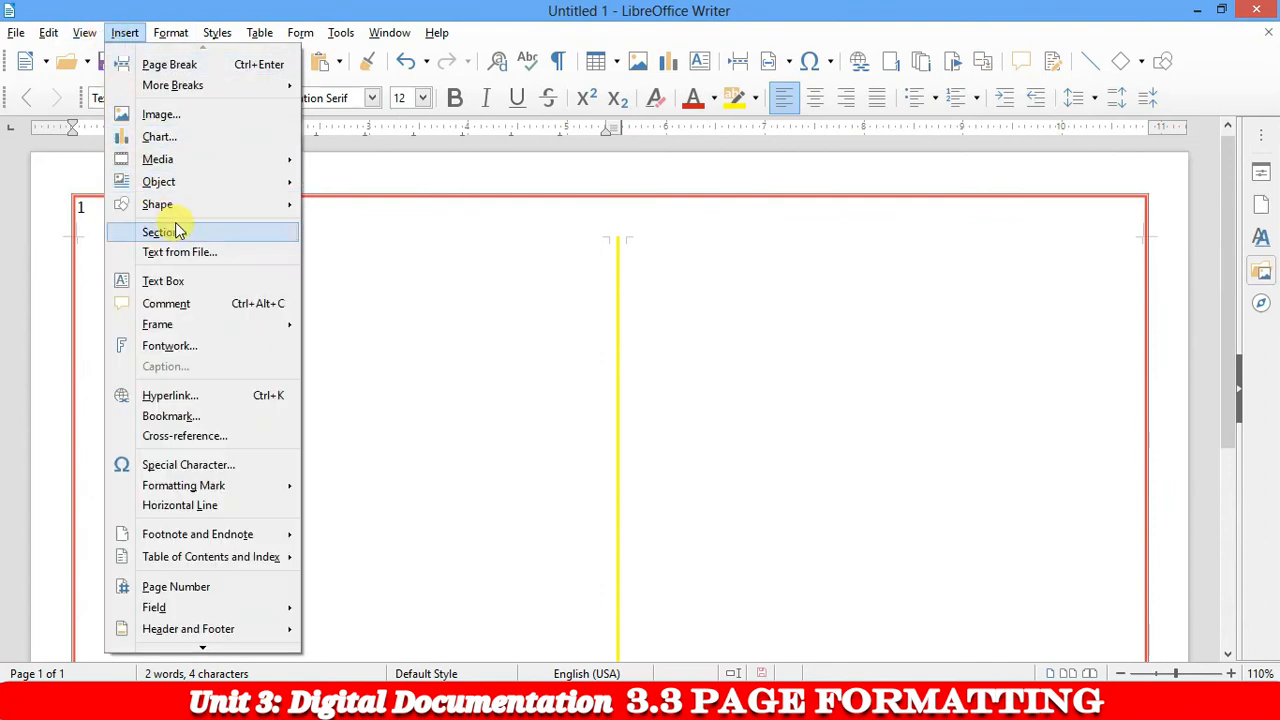
pyautogui.moveTo(243, 208)
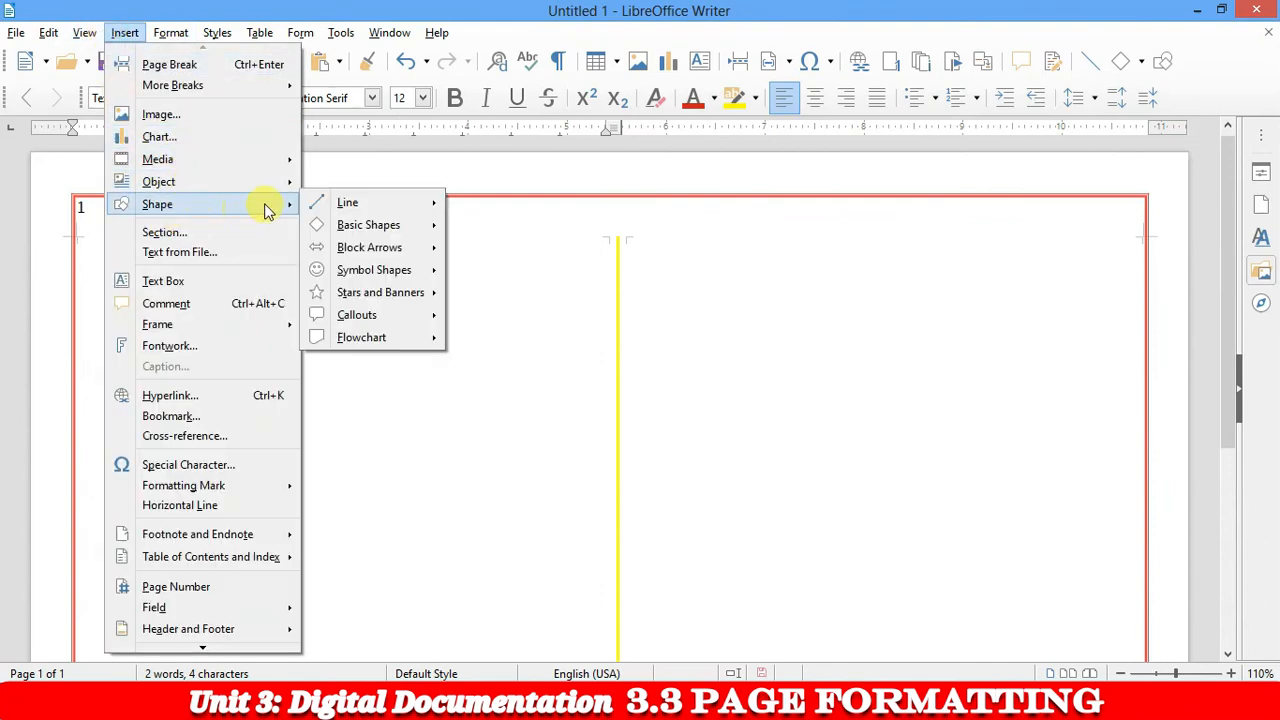
pyautogui.moveTo(380, 228)
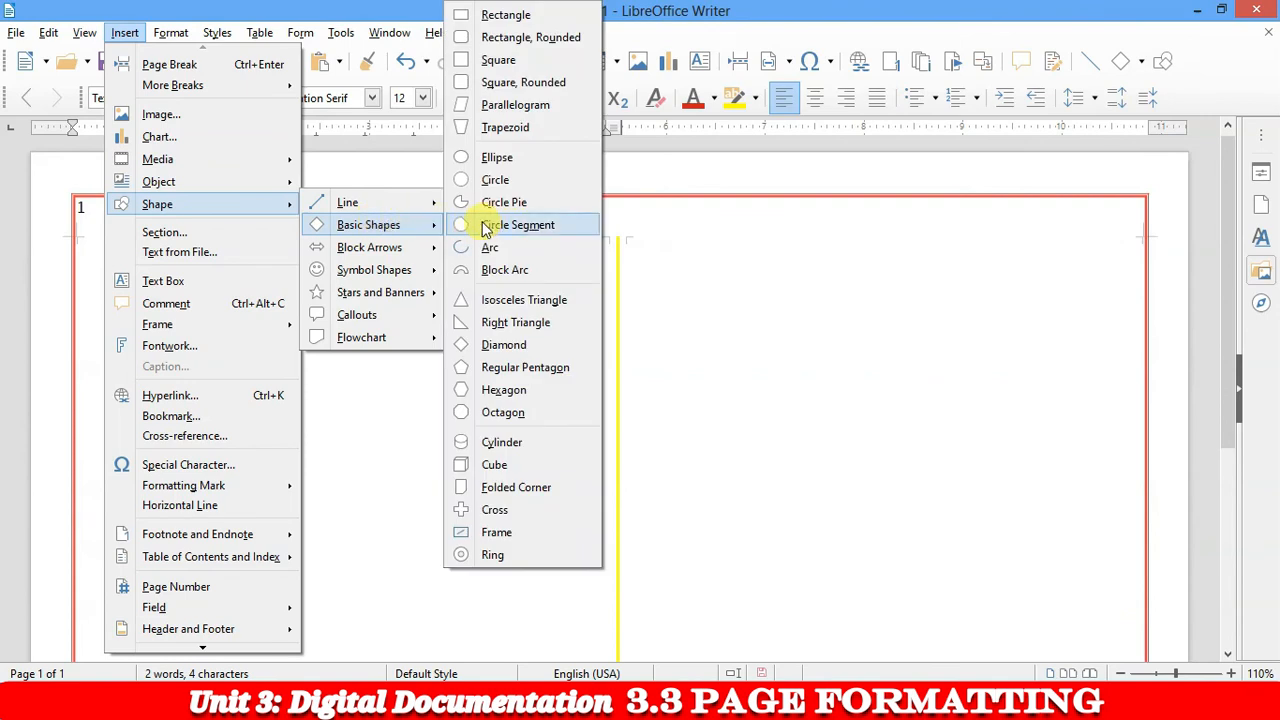
pyautogui.click(485, 303)
pyautogui.moveTo(156, 289); pyautogui.dragTo(528, 554)
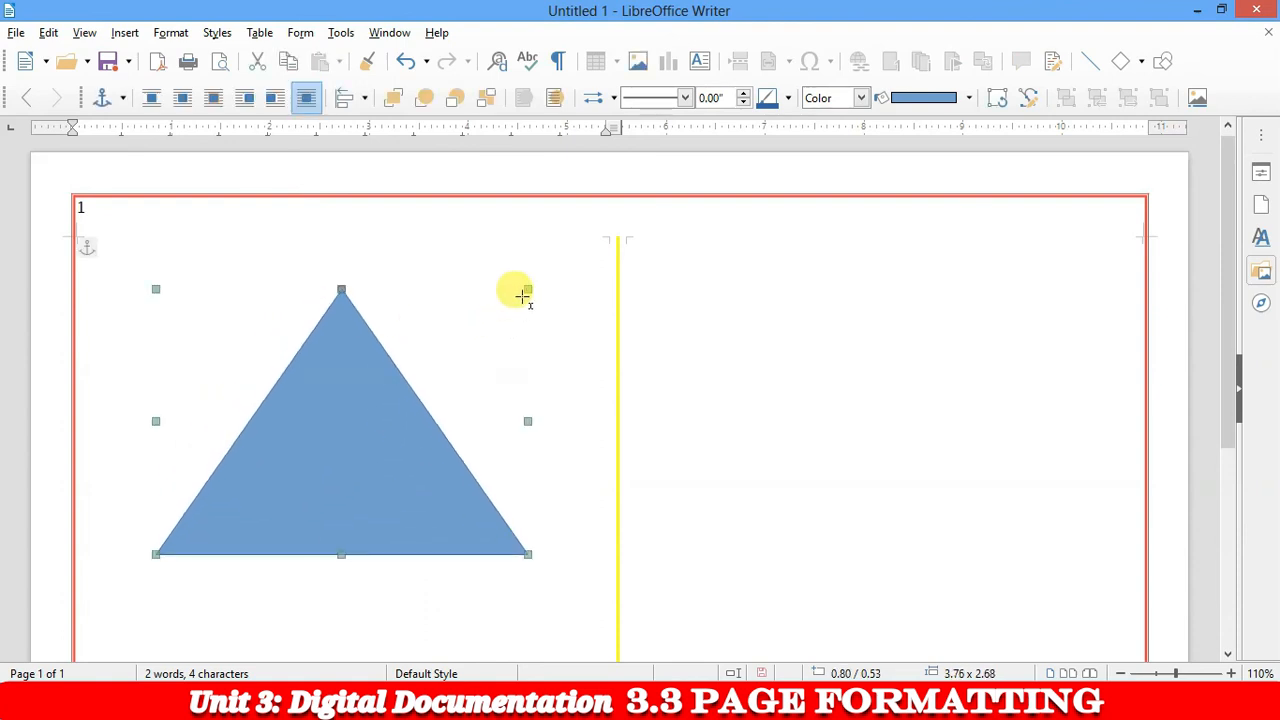